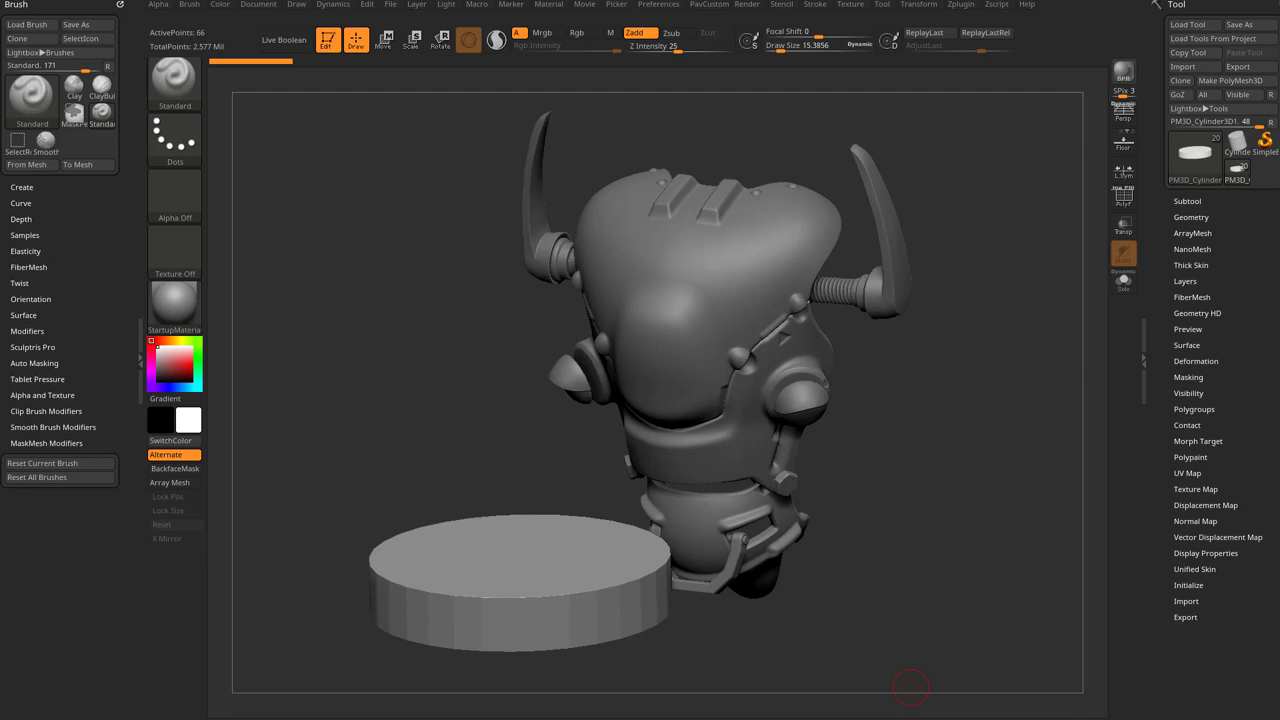
Step: Open the Stager options within the Geometry settings of the cylinder tool
left_click_drag(948, 323, 931, 346)
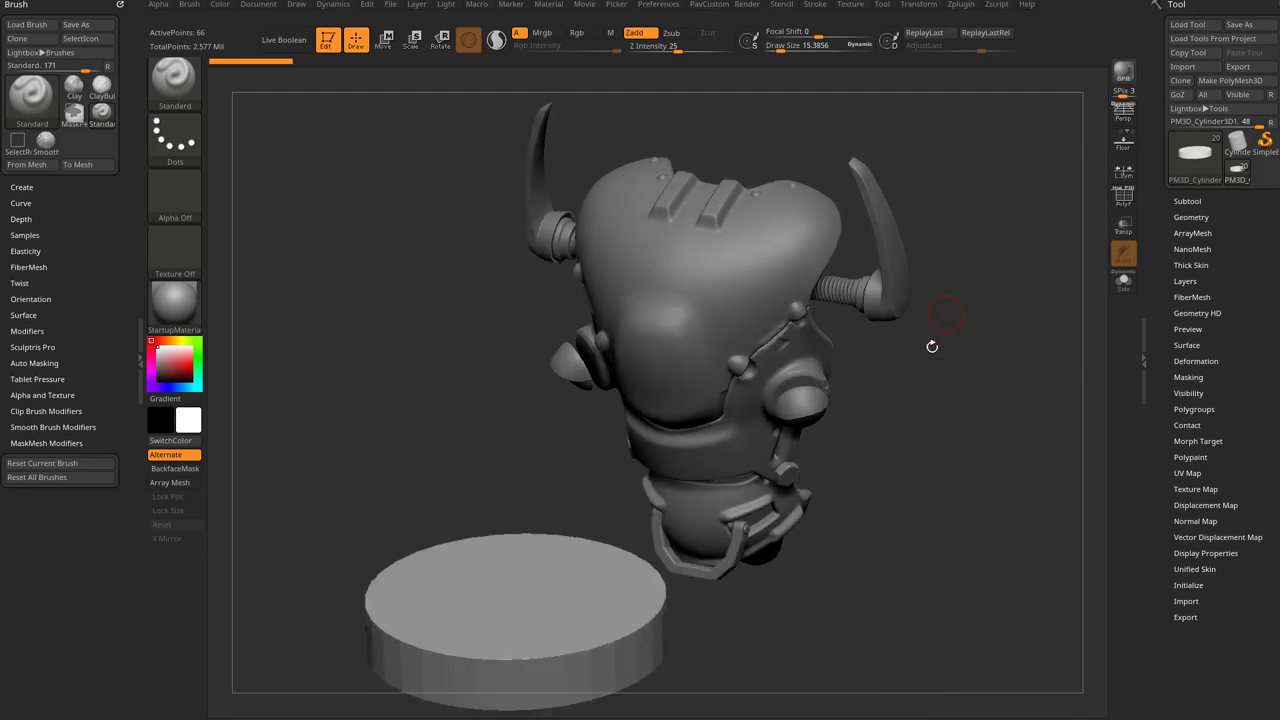
mouse_move(973, 401)
left_mouse_down("alt")
mouse_move(946, 371)
mouse_move(955, 366)
left_mouse_up("alt")
key("s")
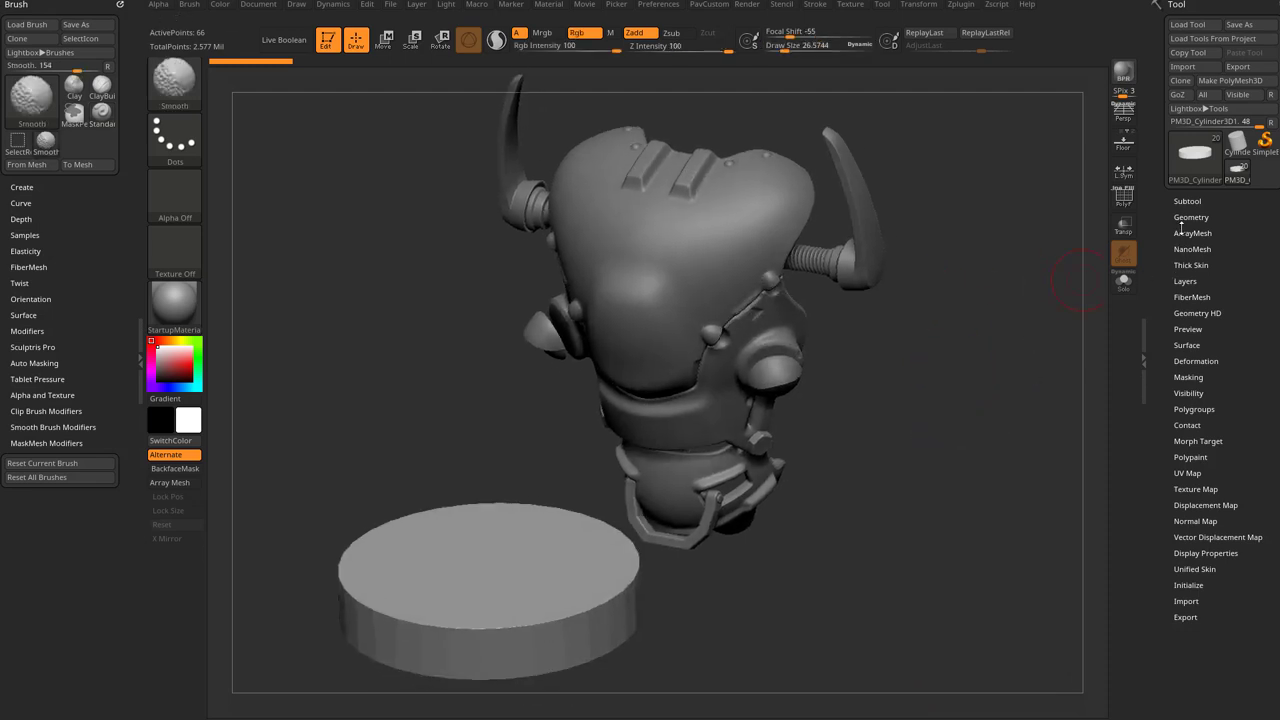
left_click(1178, 218, "shift")
left_click_drag(1165, 243, 1167, 128)
left_click(1180, 382)
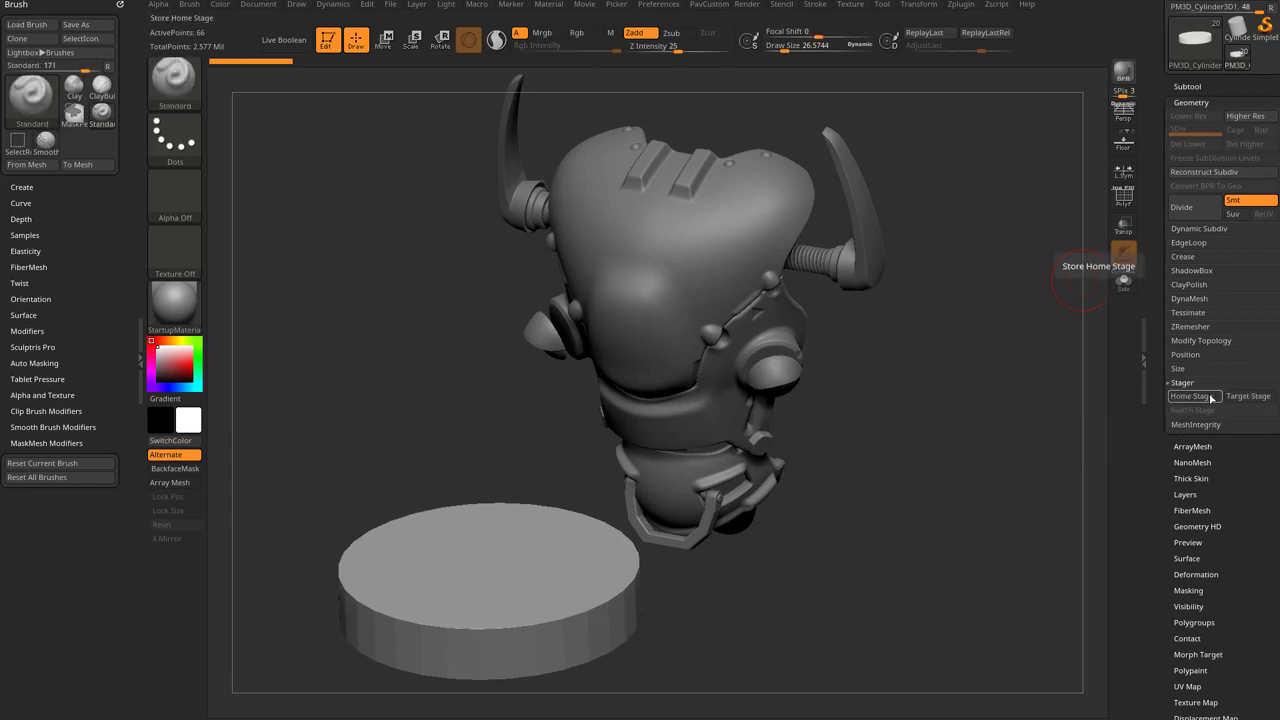
Step: Isolate the cylinder in Solo mode and show the floor grid to examine its position relative to the world axes
mouse_move(996, 498)
left_mouse_down()
mouse_move(954, 491)
mouse_move(974, 471)
mouse_move(959, 471)
mouse_move(979, 467)
mouse_move(854, 457)
mouse_move(823, 509)
mouse_move(828, 525)
left_mouse_up()
key("s")
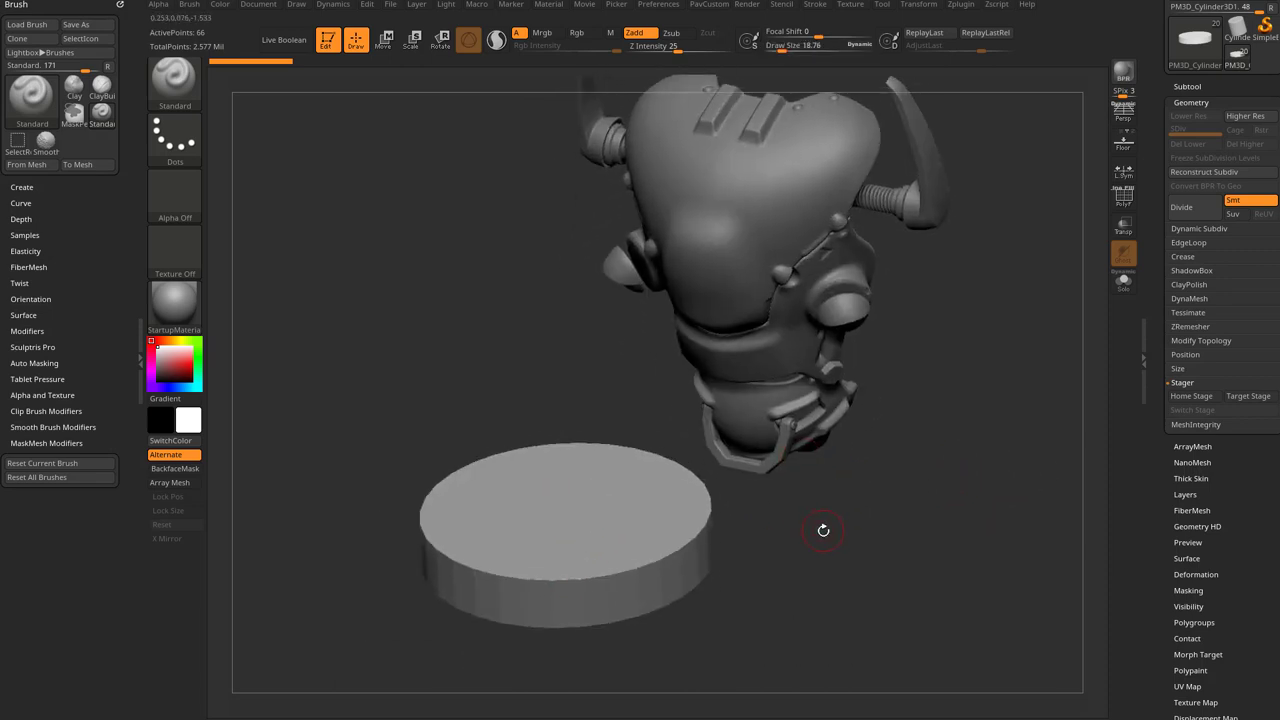
left_click(1122, 284)
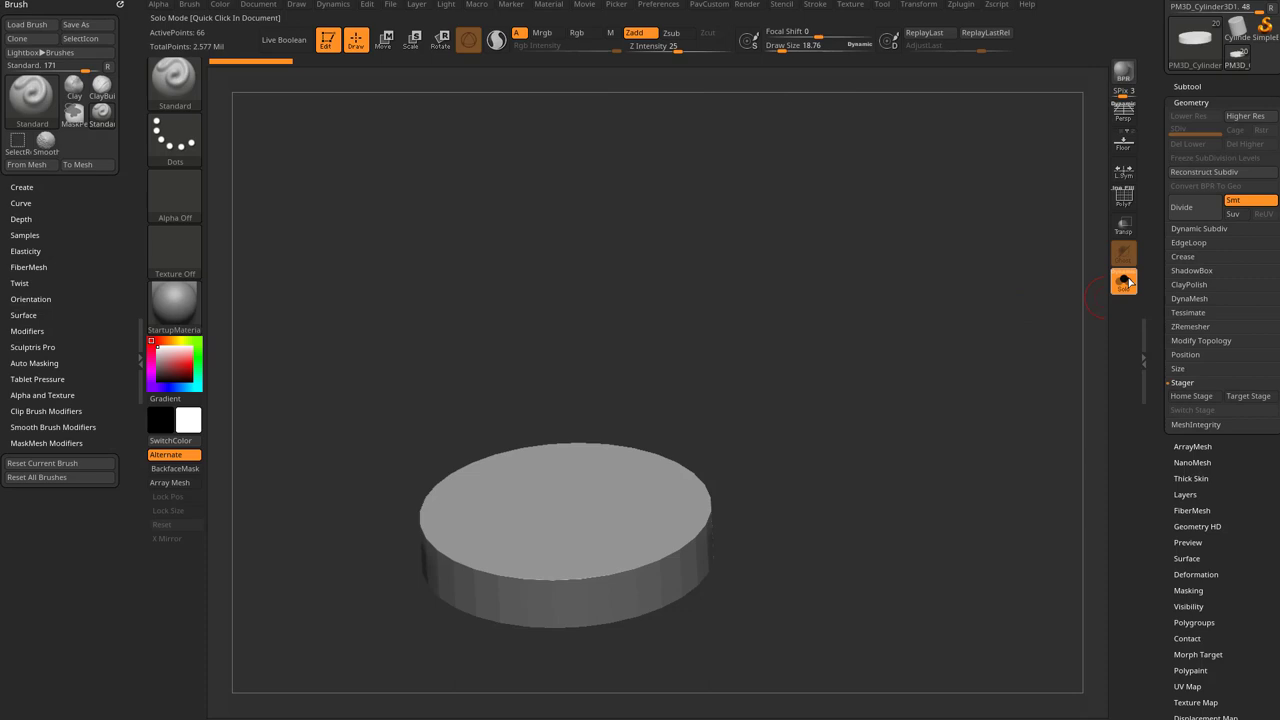
left_click(1123, 143)
mouse_move(961, 362)
left_mouse_down("shift")
mouse_move(998, 341)
mouse_move(986, 316)
mouse_move(960, 349)
left_mouse_up("shift")
key("s")
key("s")
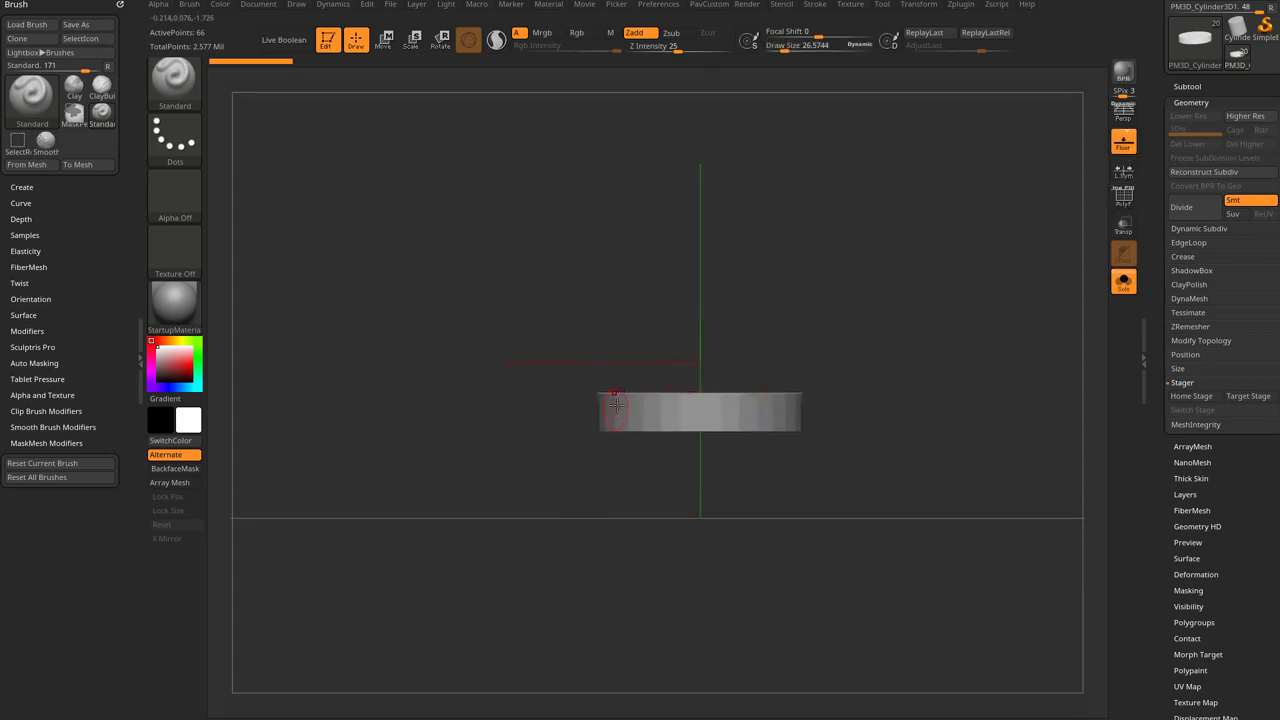
left_click_drag(845, 337, 736, 466)
left_click_drag(810, 216, 694, 206, "shift")
left_click_drag(845, 316, 792, 405)
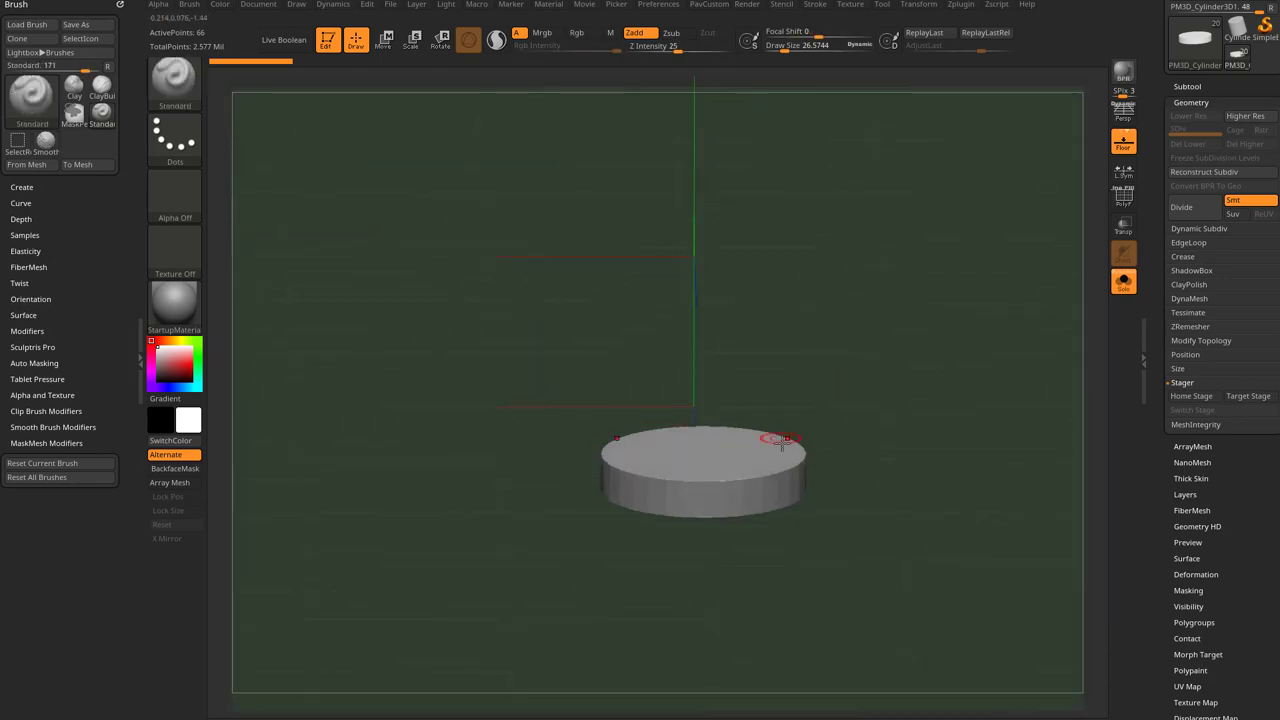
Step: Dock the Transform palette in the tray and toggle Activate Symmetry off and back on
left_click(915, 6)
mouse_move(911, 19)
left_mouse_down()
mouse_move(887, 53)
mouse_move(306, 163)
mouse_move(49, 42)
left_mouse_up()
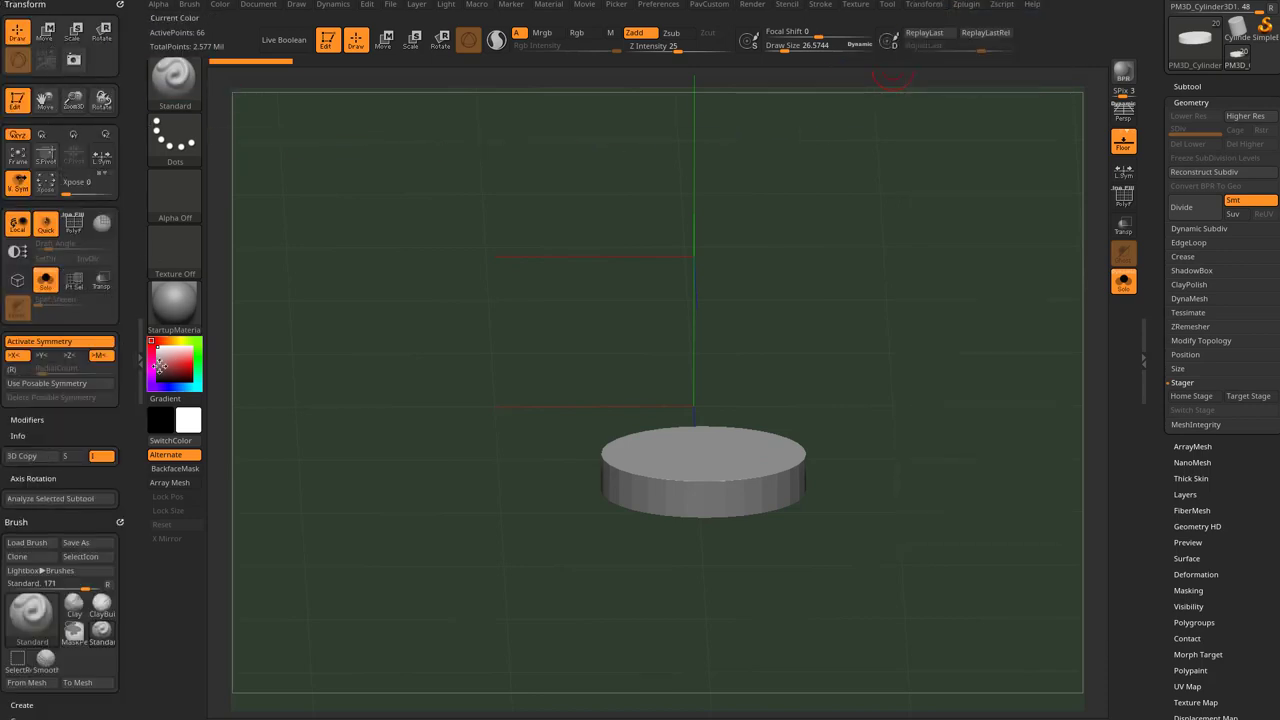
left_click(40, 343)
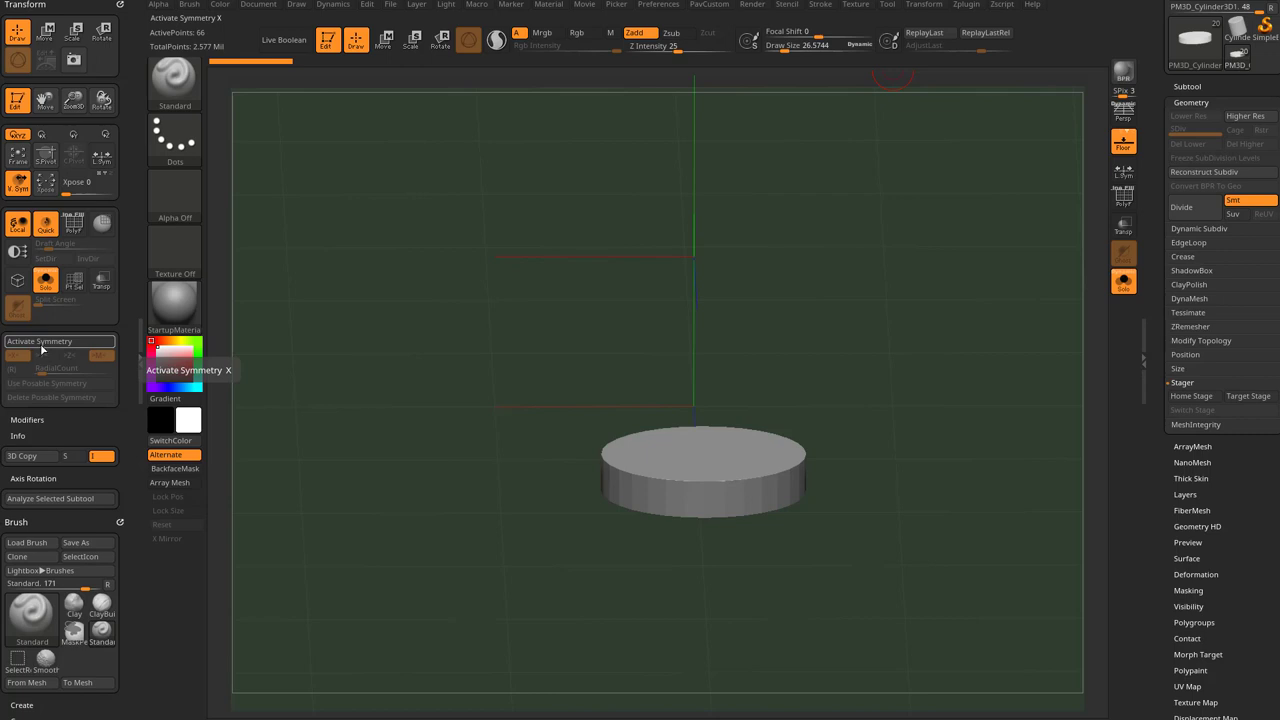
left_click(42, 345)
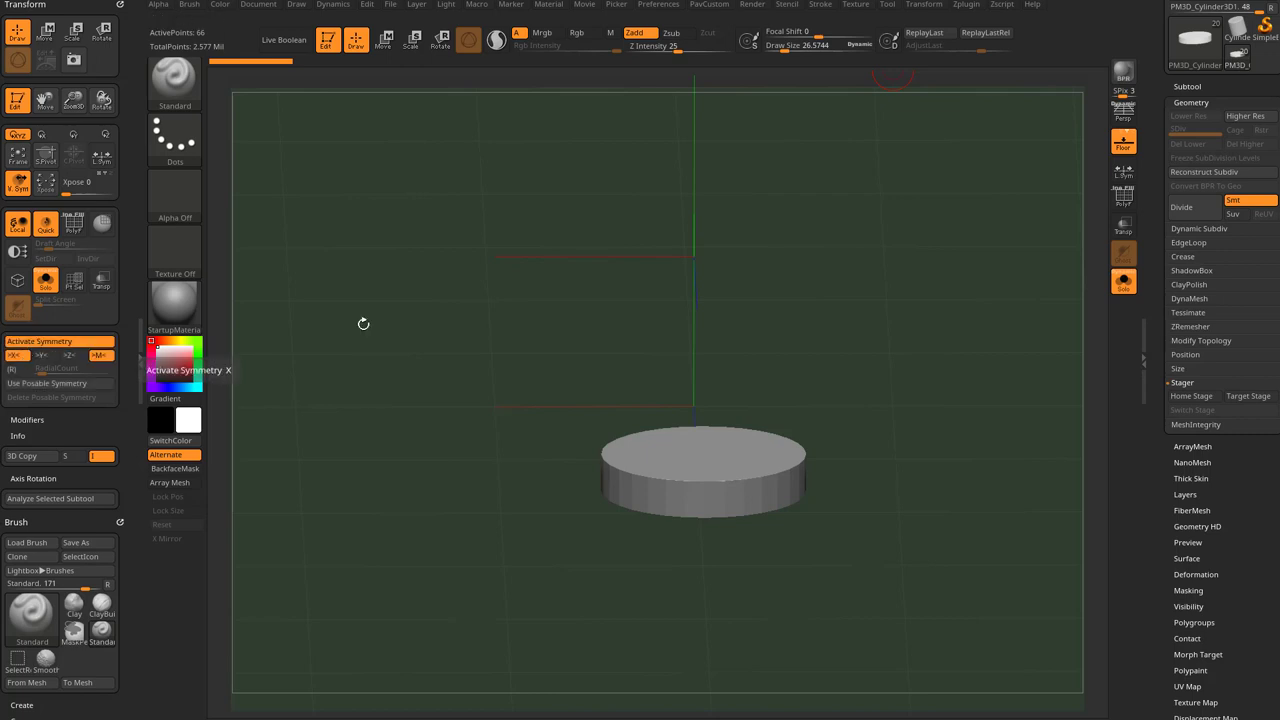
Step: Enlarge the draw size to about 72 and select the Move brush for the cylinder
mouse_move(935, 360)
left_mouse_down("alt")
mouse_move(898, 314)
mouse_move(822, 376)
left_mouse_up("alt")
key("s")
left_click_drag(822, 380, 835, 382)
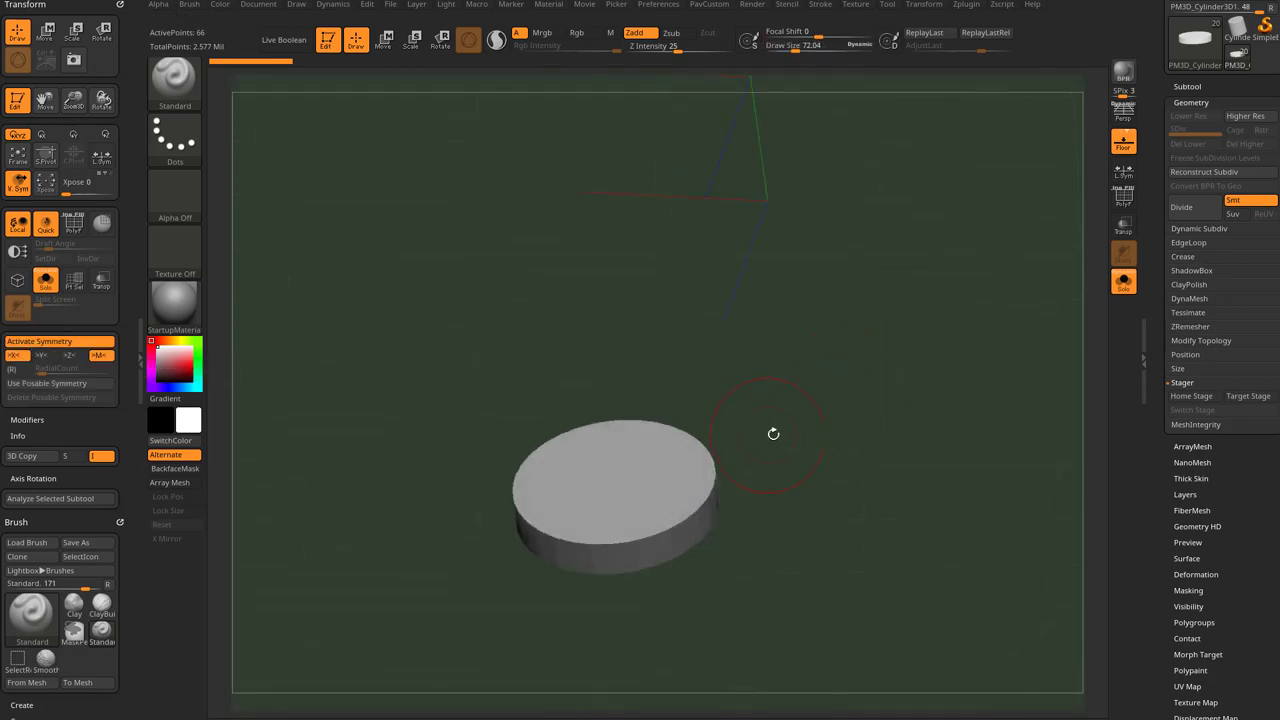
key("b")
key("m")
key("v")
mouse_move(776, 441)
left_mouse_down("alt")
mouse_move(785, 404)
mouse_move(779, 419)
left_mouse_up("alt")
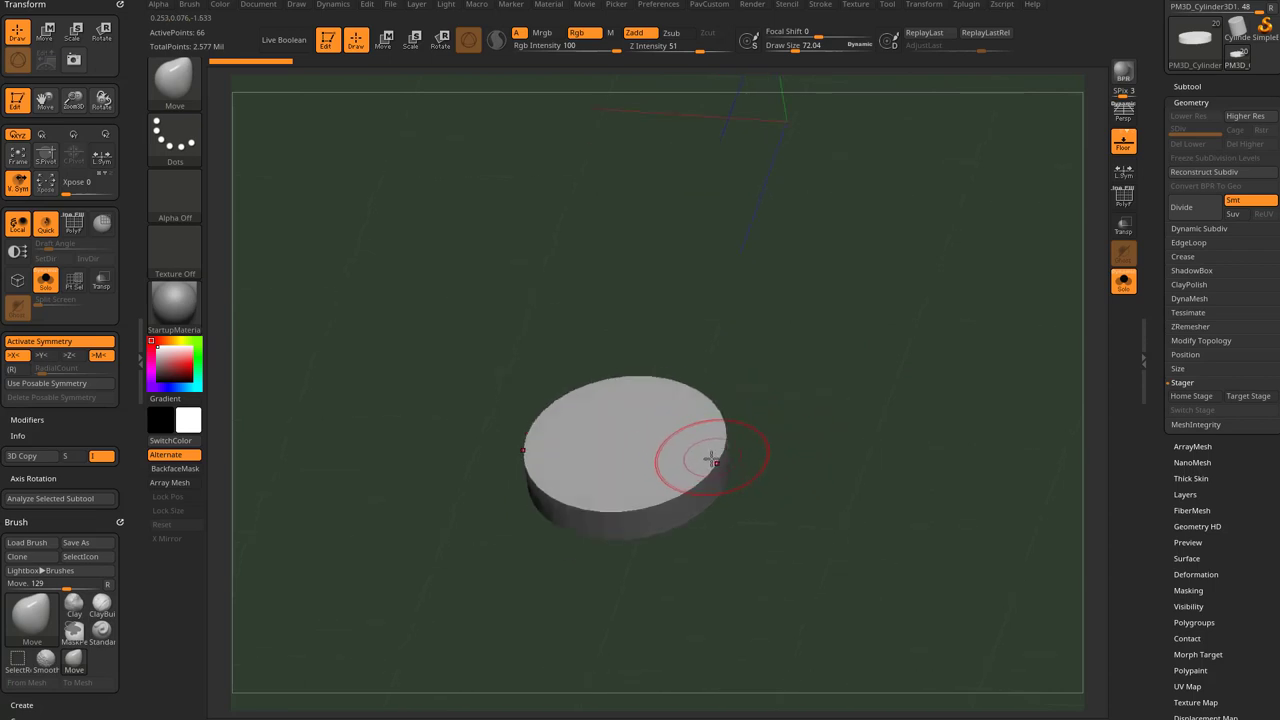
Step: Try pulling the cylinder's rim upward with X symmetry active, and undo the deformation
mouse_move(710, 457)
left_mouse_down()
mouse_move(660, 483)
mouse_move(681, 466)
mouse_move(811, 471)
mouse_move(735, 412)
left_mouse_up()
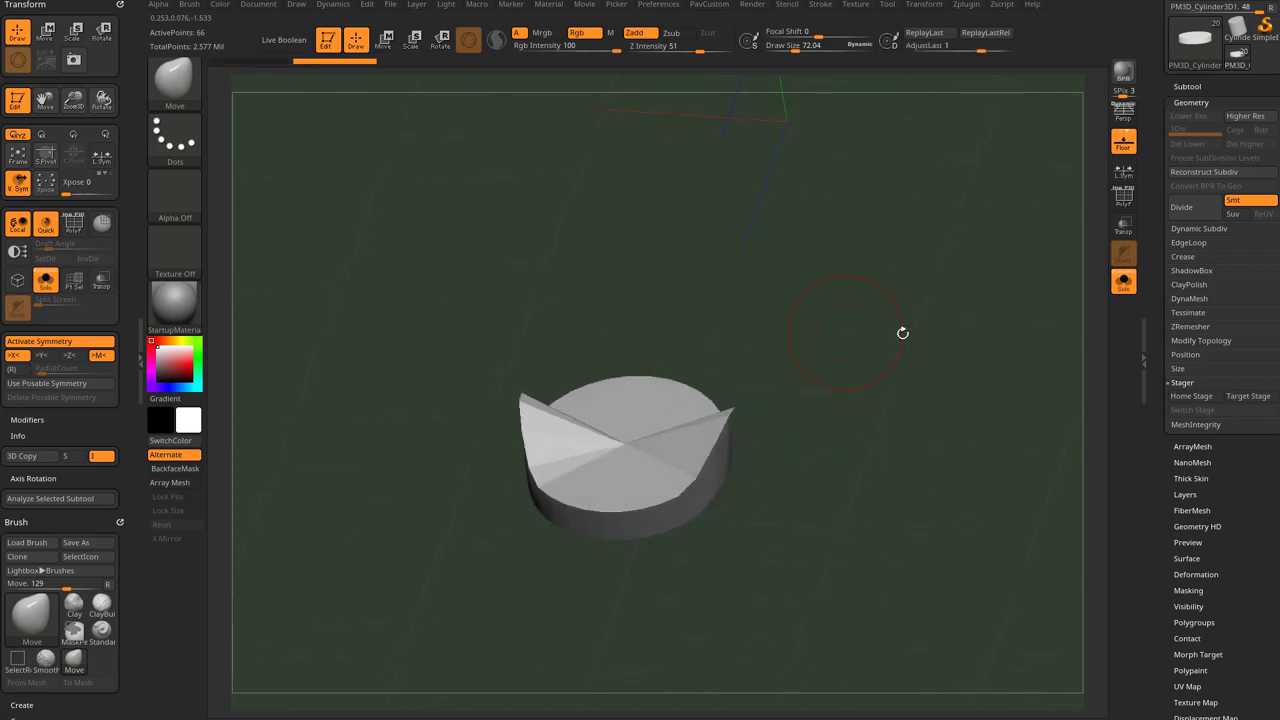
key("ctrl+z")
mouse_move(903, 370)
left_mouse_down()
mouse_move(941, 341)
mouse_move(911, 401)
left_mouse_up()
left_click_drag(443, 359, 861, 281)
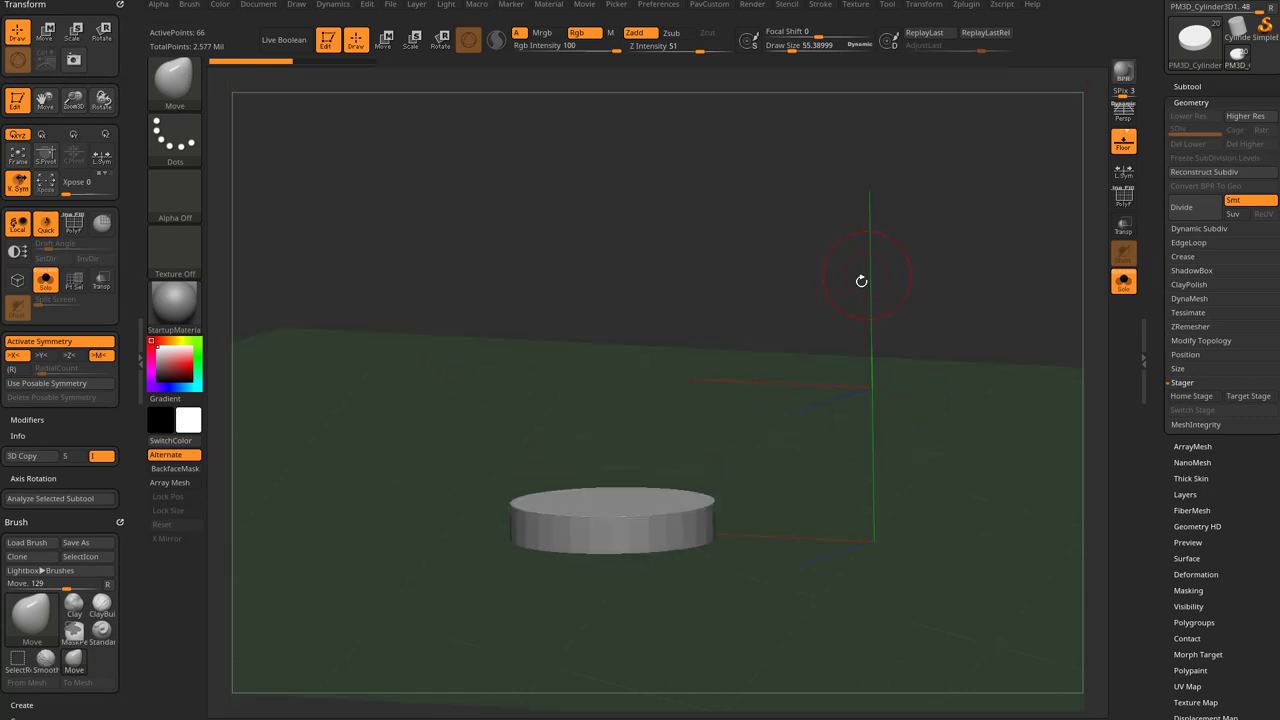
left_click_drag(928, 233, 817, 309)
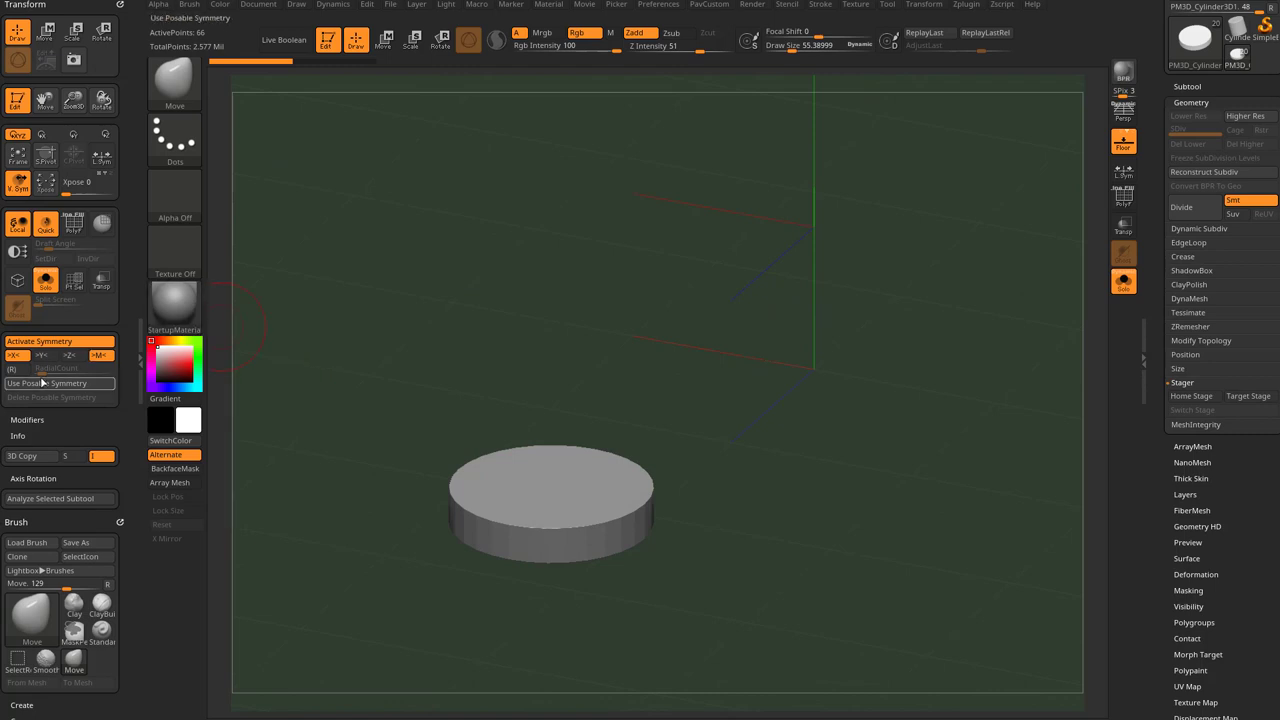
Step: Switch the active symmetry from the X axis to the Y axis
left_click(18, 355)
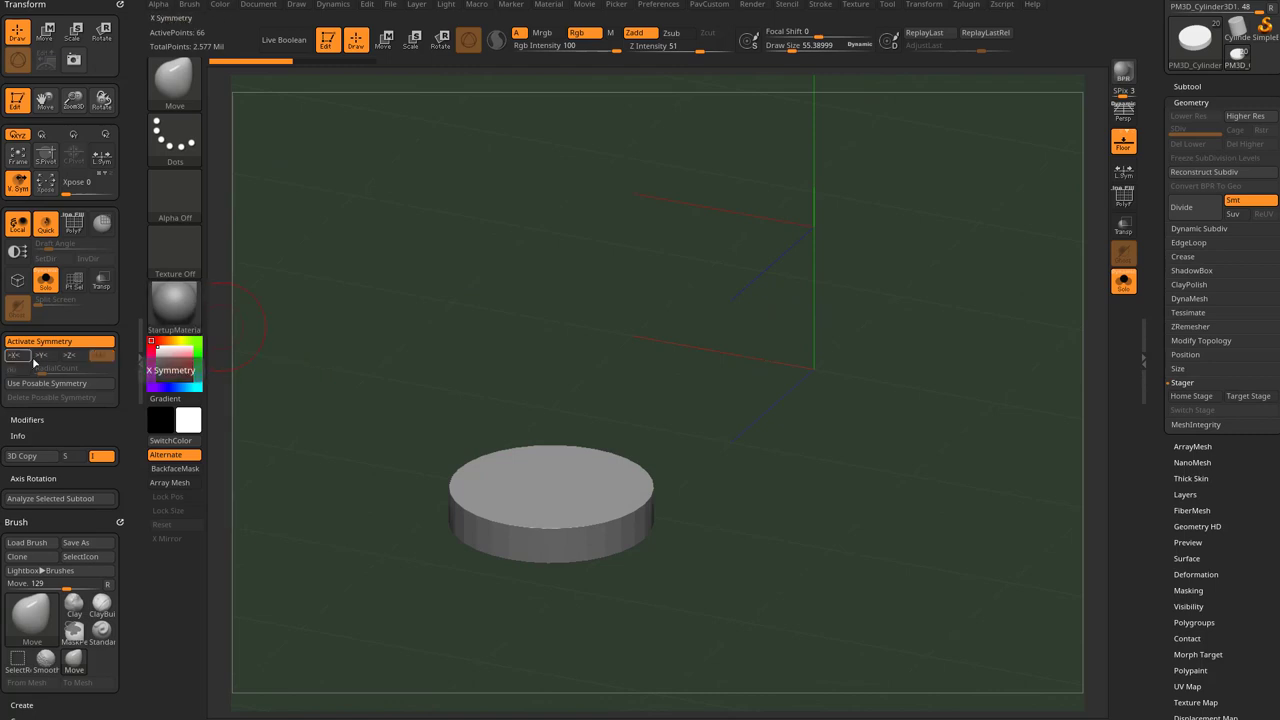
left_click(40, 356)
left_click_drag(350, 415, 362, 360)
Step: Try pulling the cylinder's side upward with Y symmetry, check it from the front, and undo the deformation
mouse_move(627, 510)
left_mouse_down()
mouse_move(629, 461)
mouse_move(629, 478)
left_mouse_up()
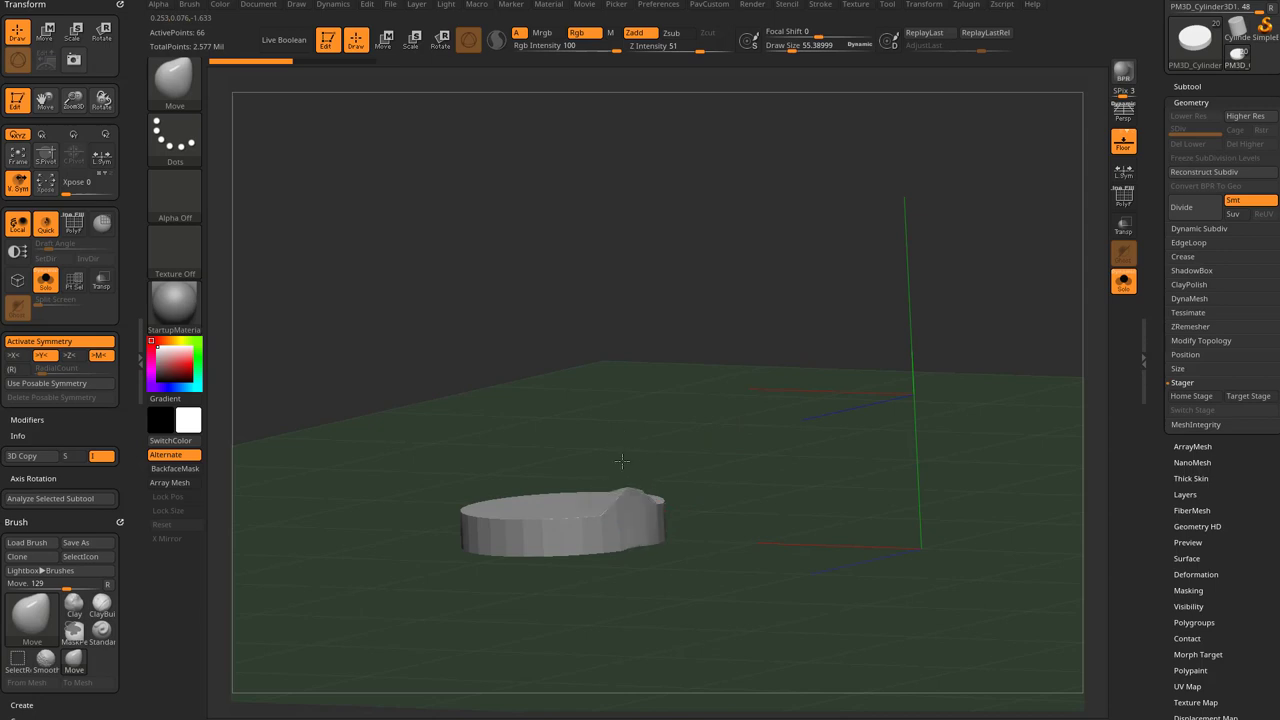
left_click_drag(657, 380, 660, 425)
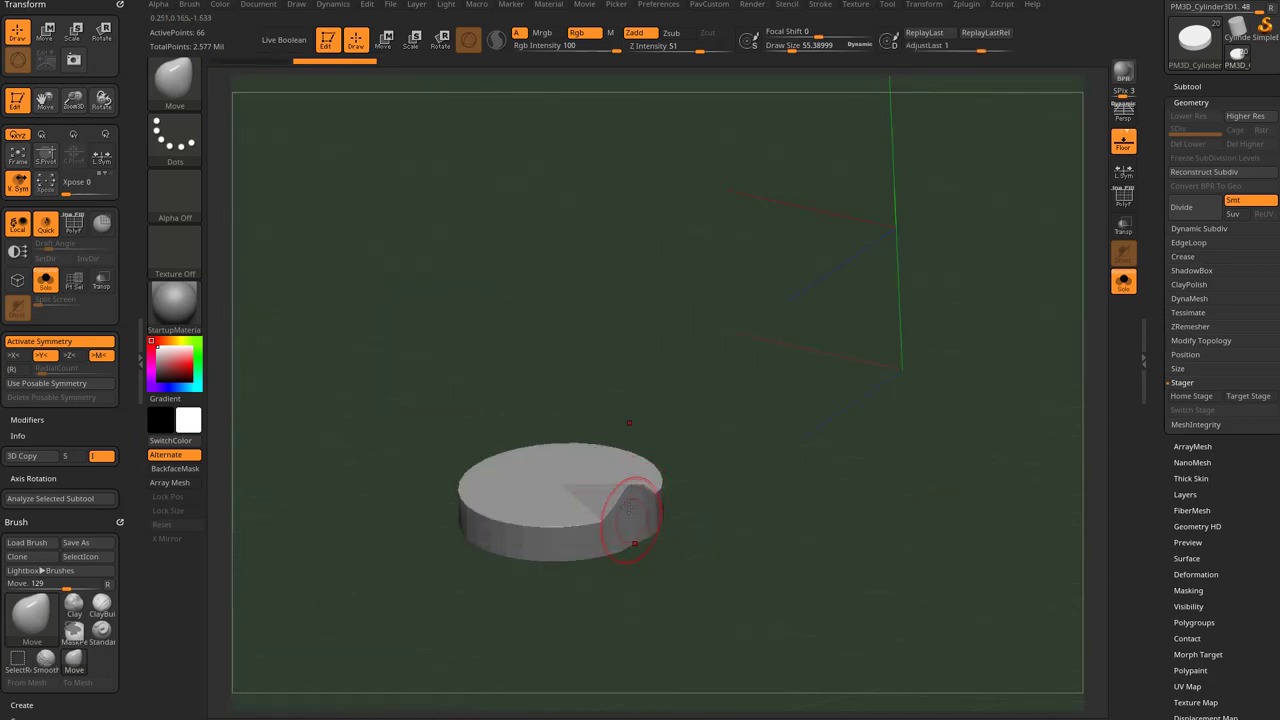
left_click_drag(706, 478, 703, 455, "shift")
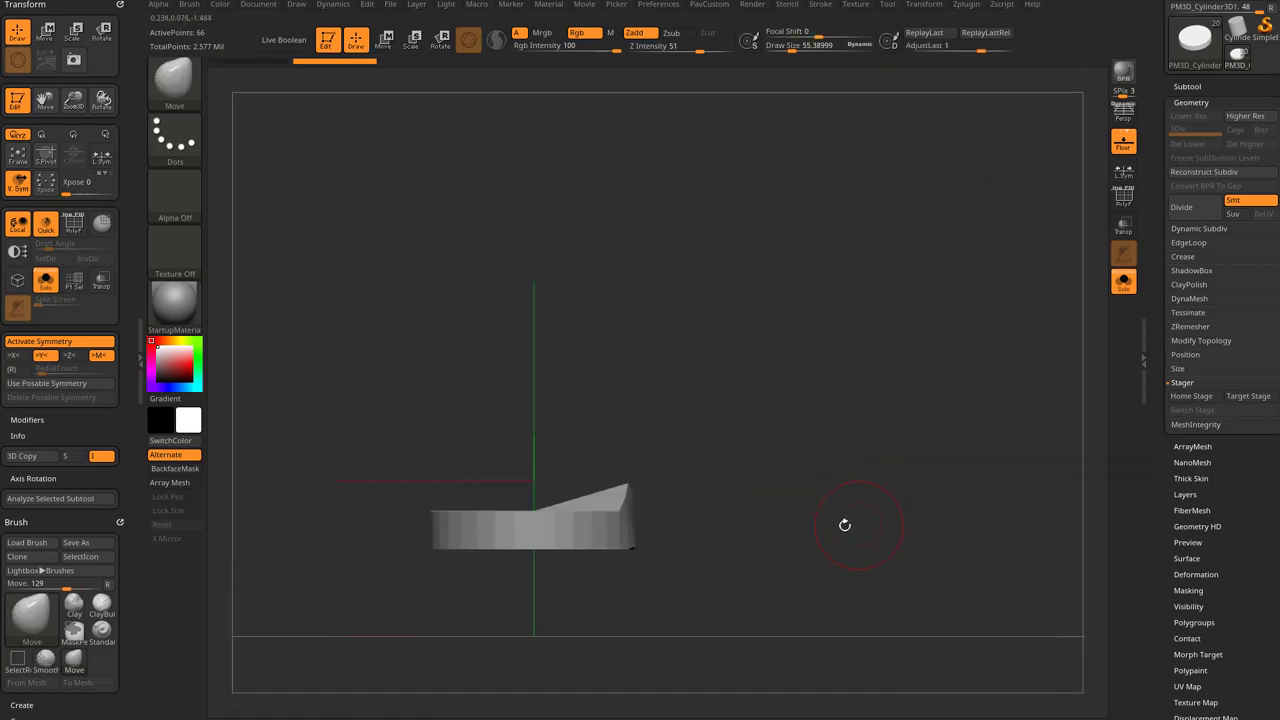
left_click_drag(797, 425, 772, 473)
key("ctrl+z")
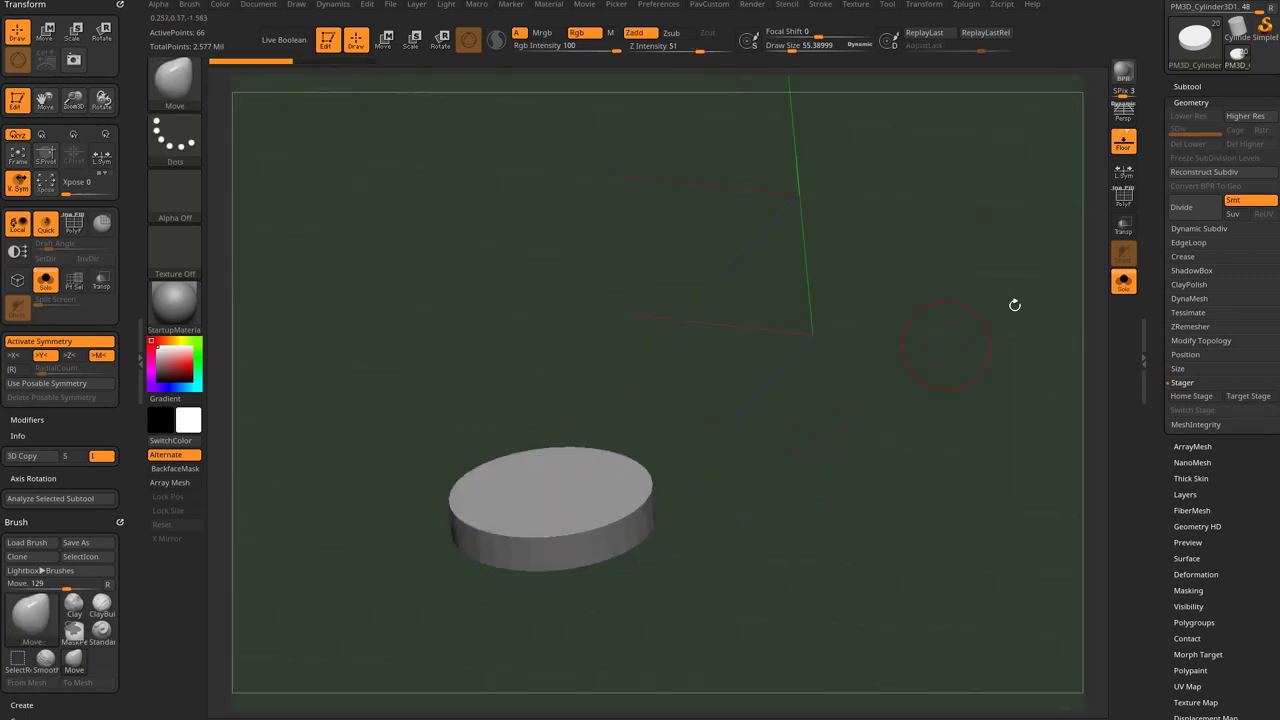
Step: Enable Local Symmetry and test a Move brush pull on the cylinder's rim, undoing the stroke
left_click(1124, 173)
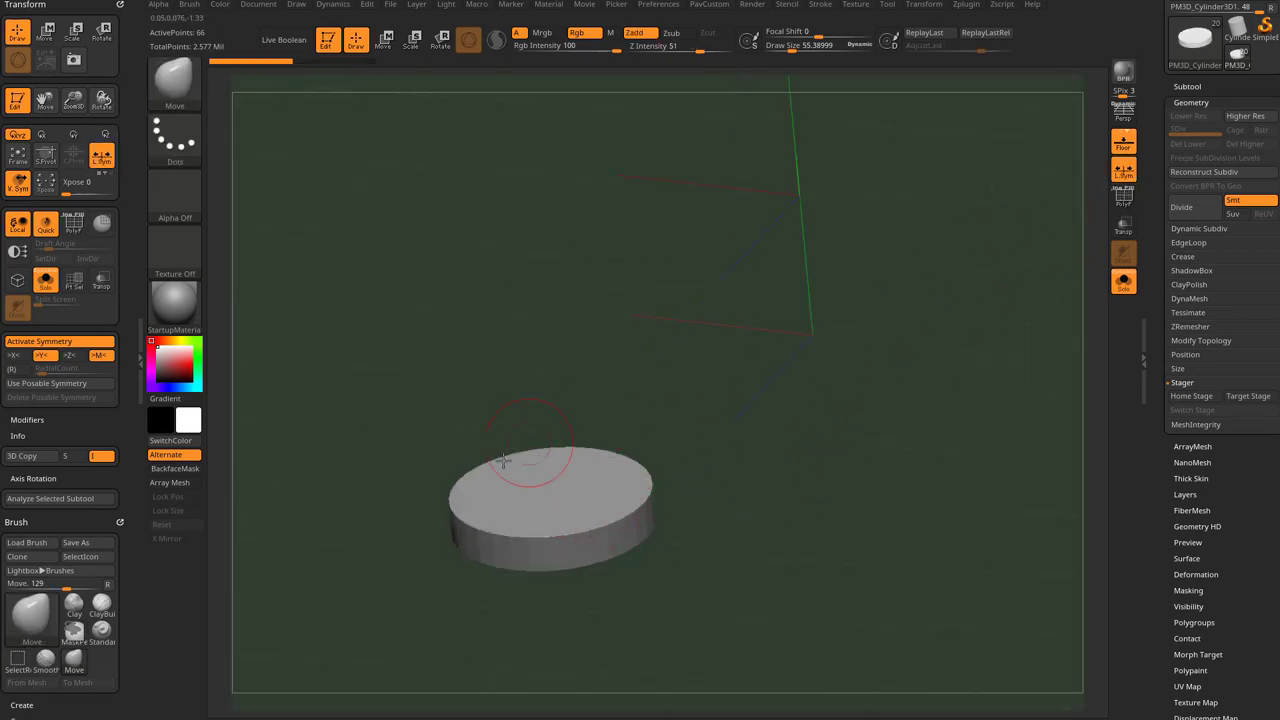
left_click_drag(712, 469, 692, 434)
left_click_drag(625, 507, 762, 353)
key("ctrl+z")
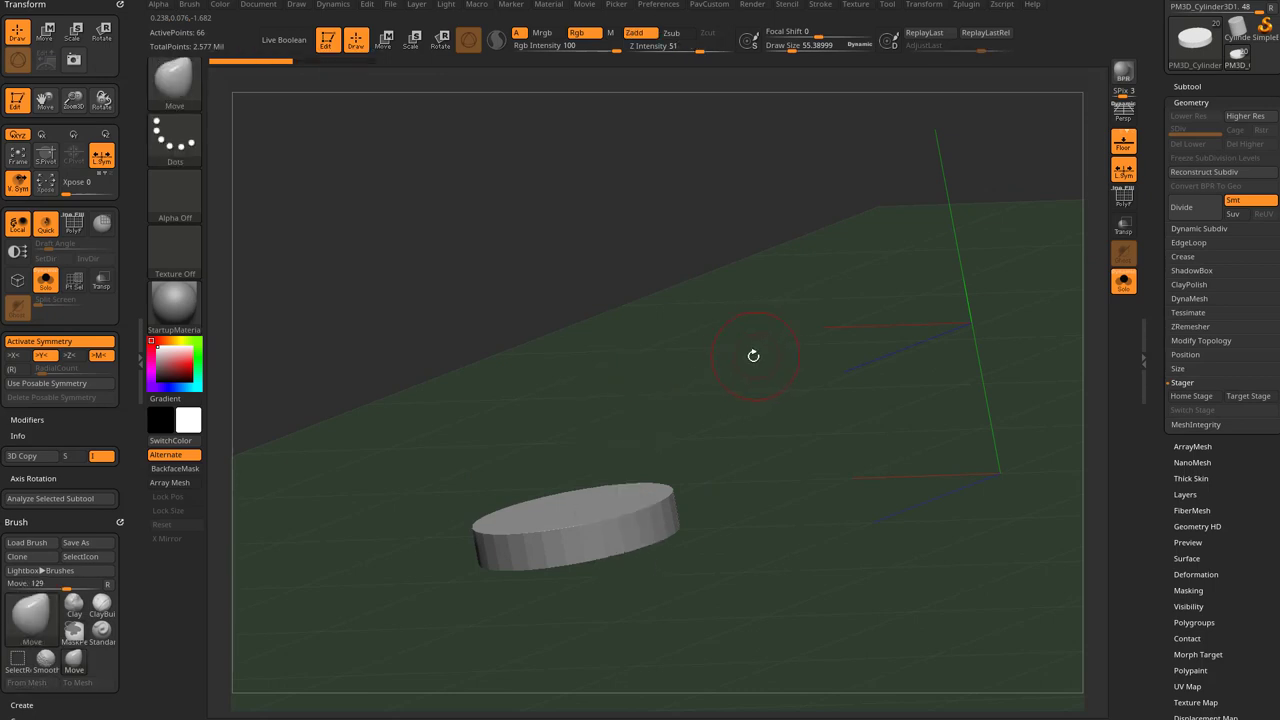
Step: Try deforming the cylinder's rim with X and Y symmetry and with all three axes active, undoing each stroke
mouse_move(609, 500)
left_mouse_down()
mouse_move(603, 420)
mouse_move(622, 425)
left_mouse_up()
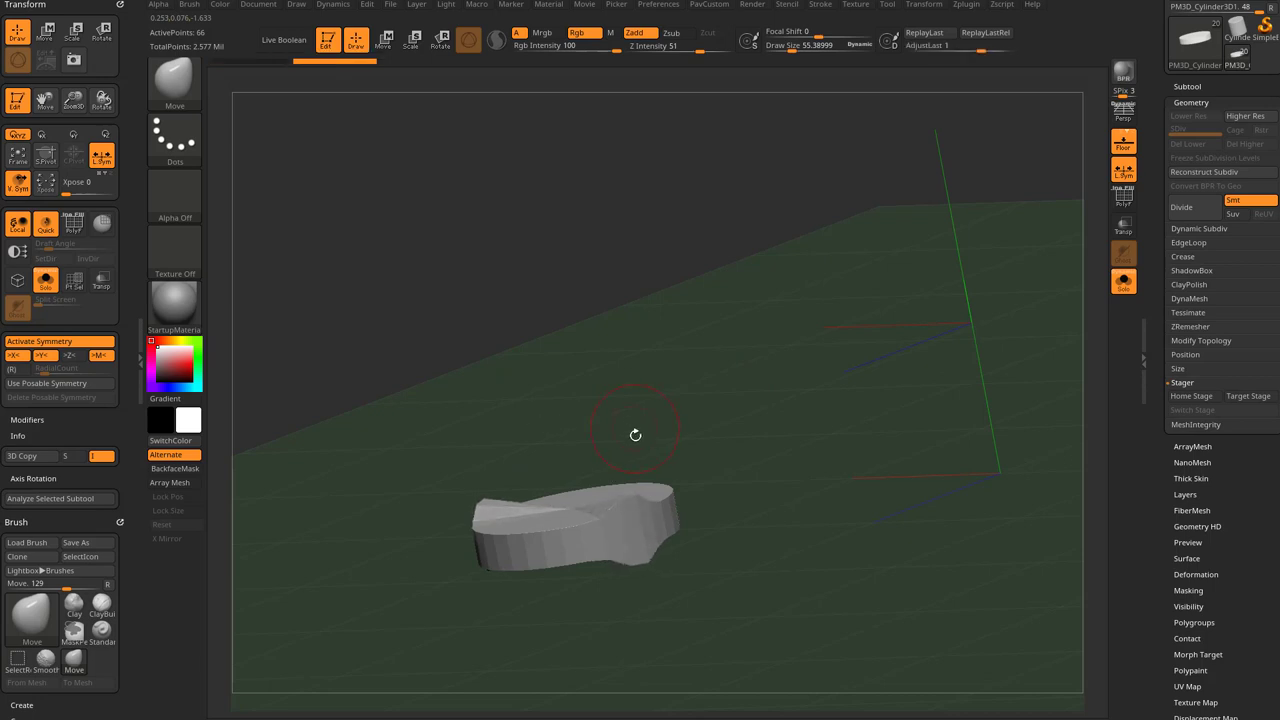
key("ctrl+z")
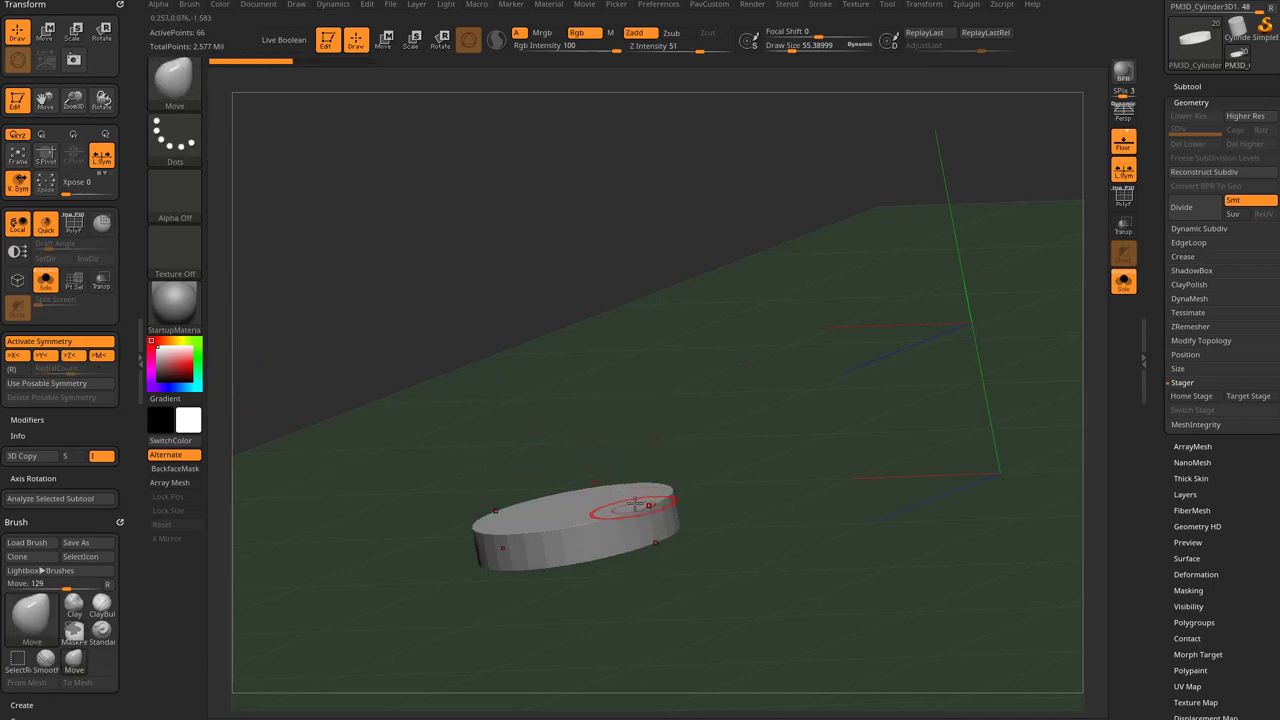
mouse_move(623, 508)
left_mouse_down()
mouse_move(616, 494)
mouse_move(565, 487)
left_mouse_up()
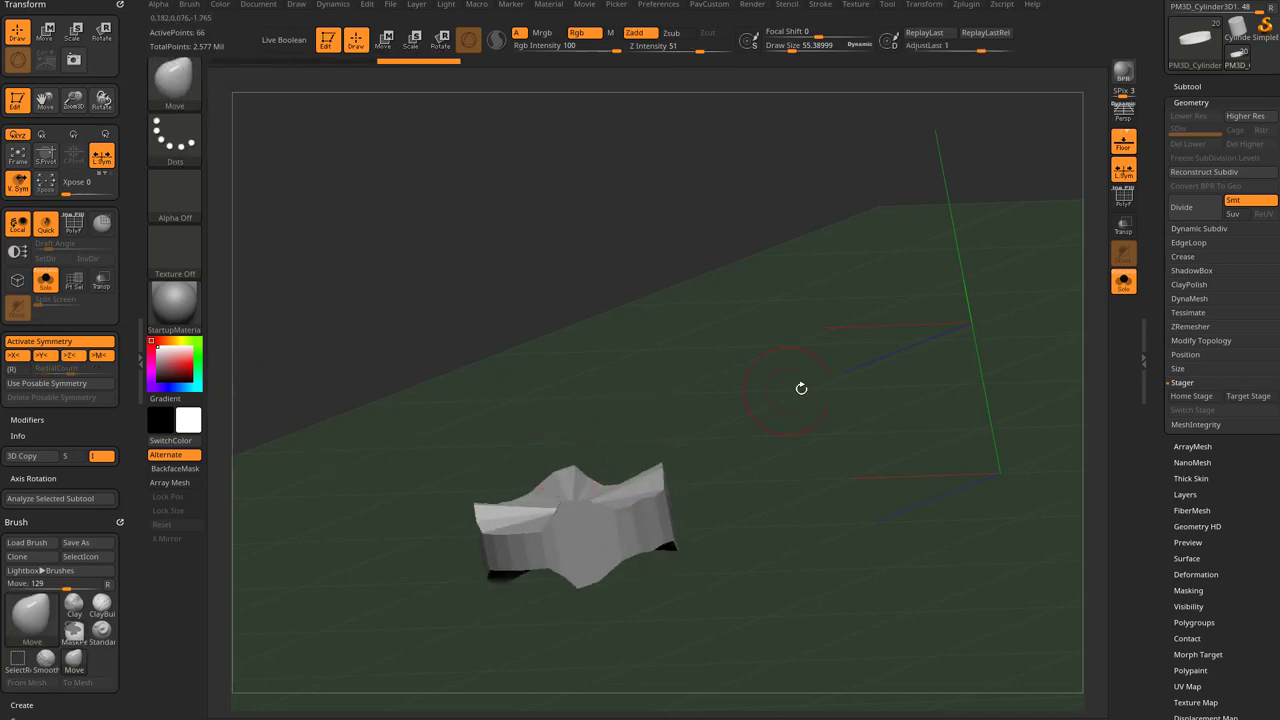
left_click_drag(800, 386, 814, 411)
key("ctrl+z")
key("ctrl+z")
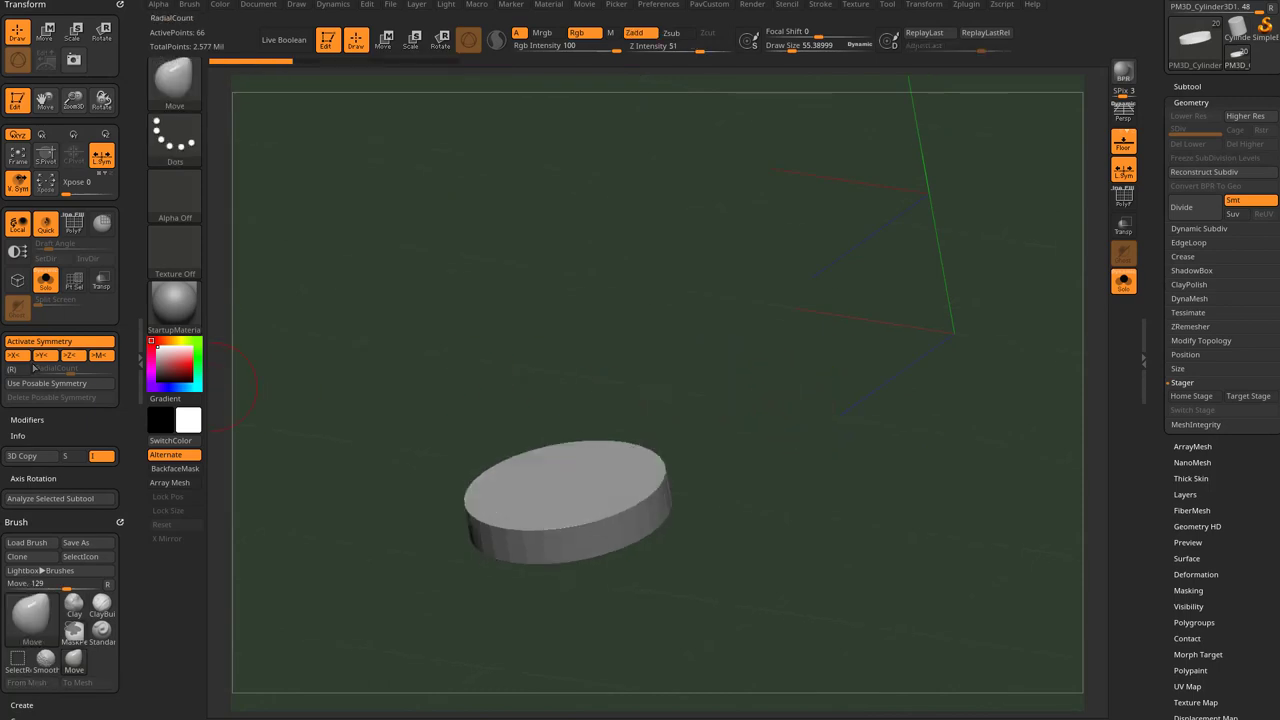
Step: Restrict symmetry to the Y axis with radial symmetry at a count of 8, and try a stroke on the cylinder's rim
left_click(16, 356)
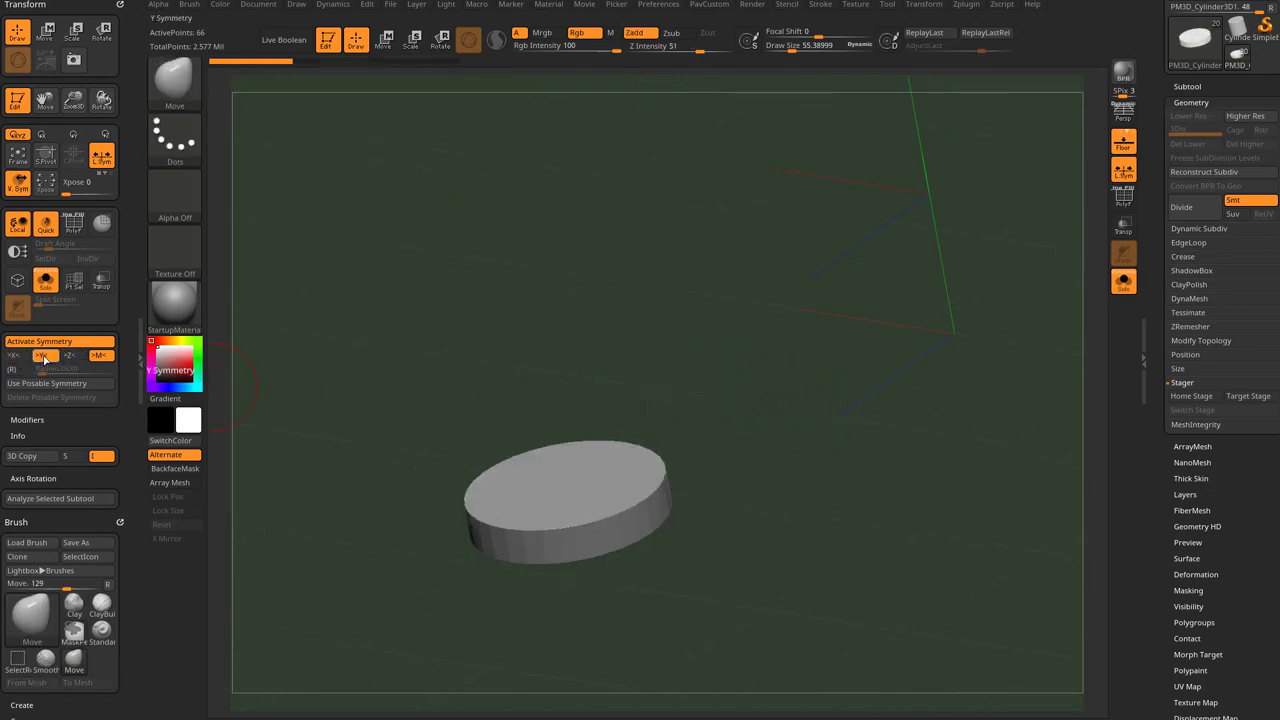
left_click(44, 357)
left_click(14, 369)
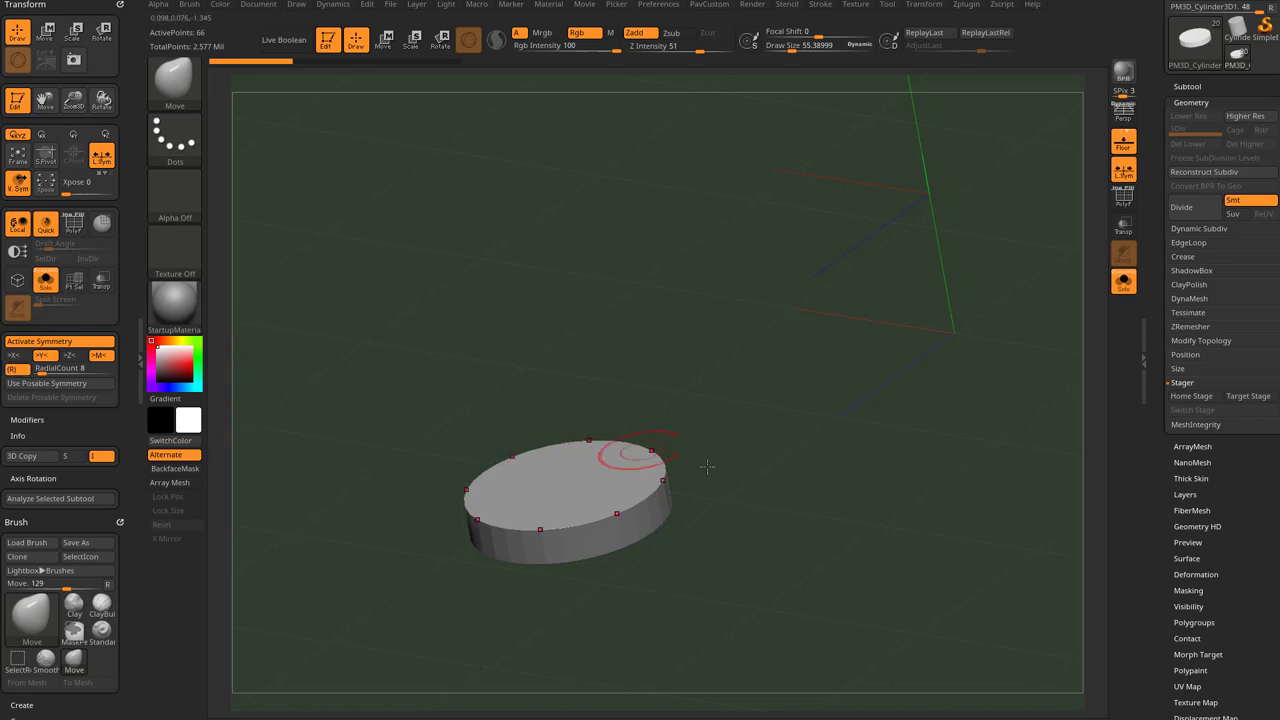
left_click_drag(707, 466, 704, 500)
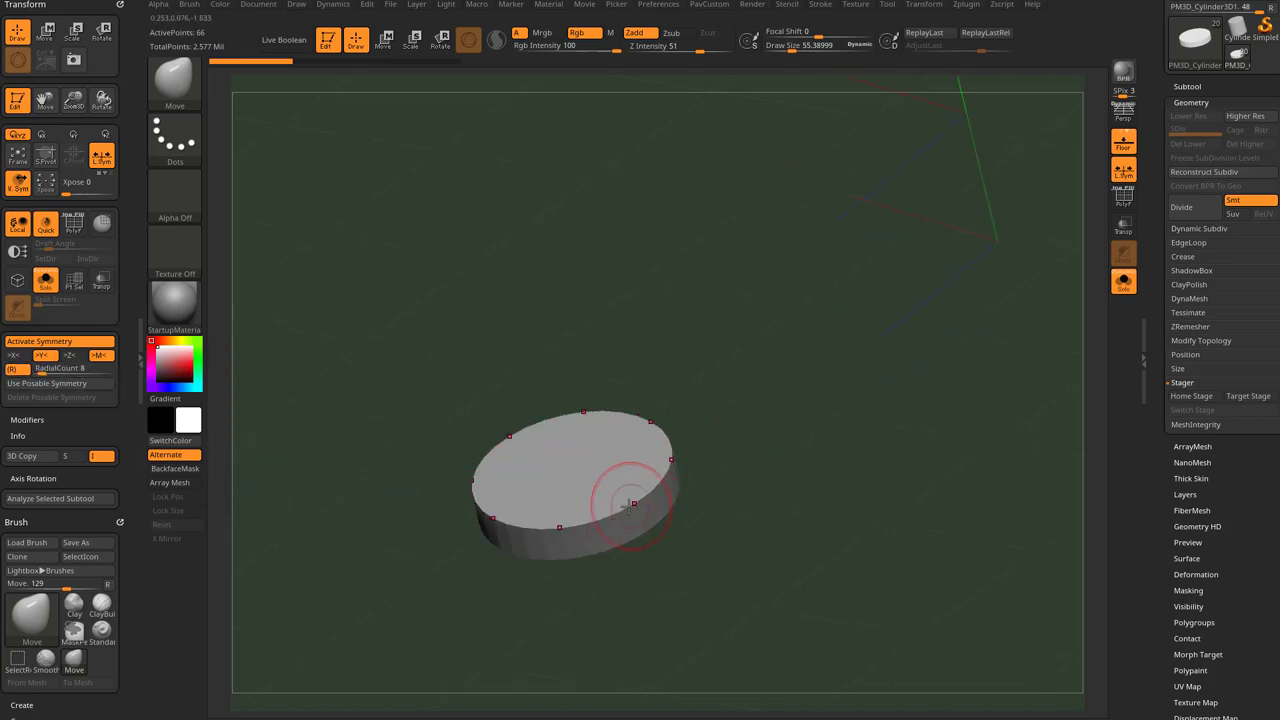
mouse_move(561, 526)
left_mouse_down()
mouse_move(566, 503)
mouse_move(562, 527)
left_mouse_up()
key("ctrl+z")
Step: Hide the floor grid and leave Solo mode to show the robot head together with the cylinder
left_click(1123, 141)
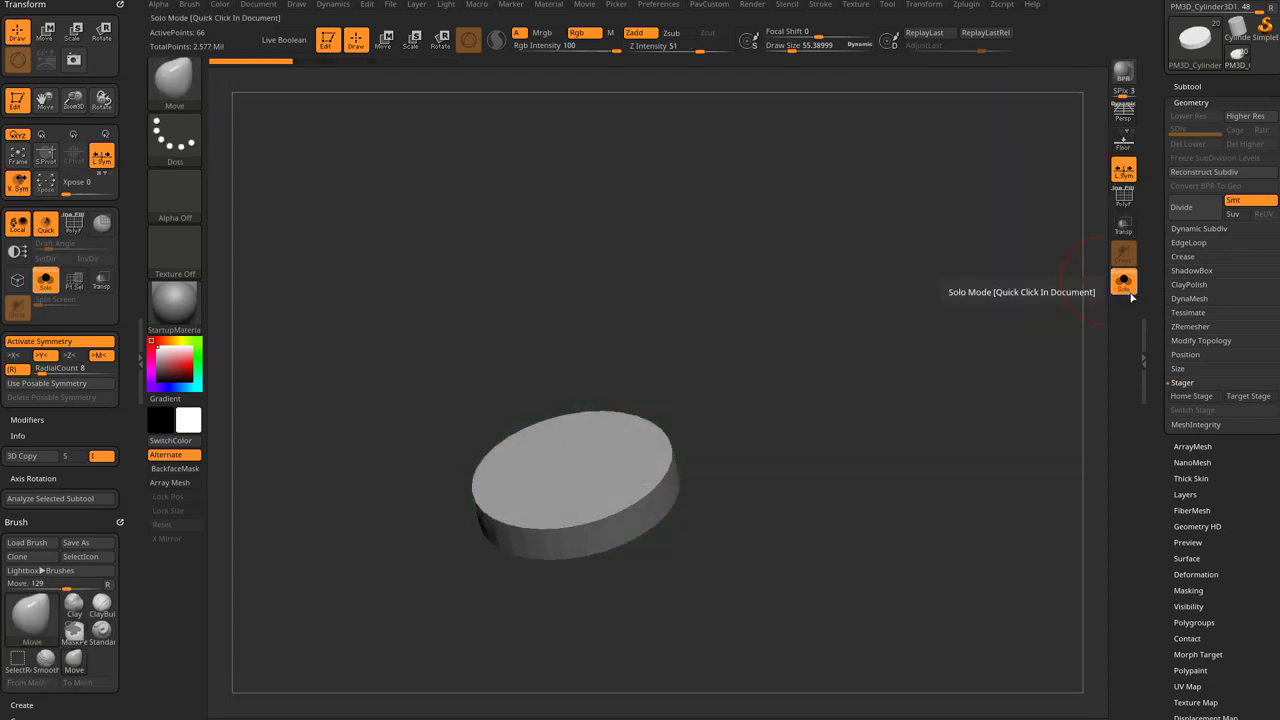
left_click(1123, 281)
left_click_drag(1035, 326, 1000, 397)
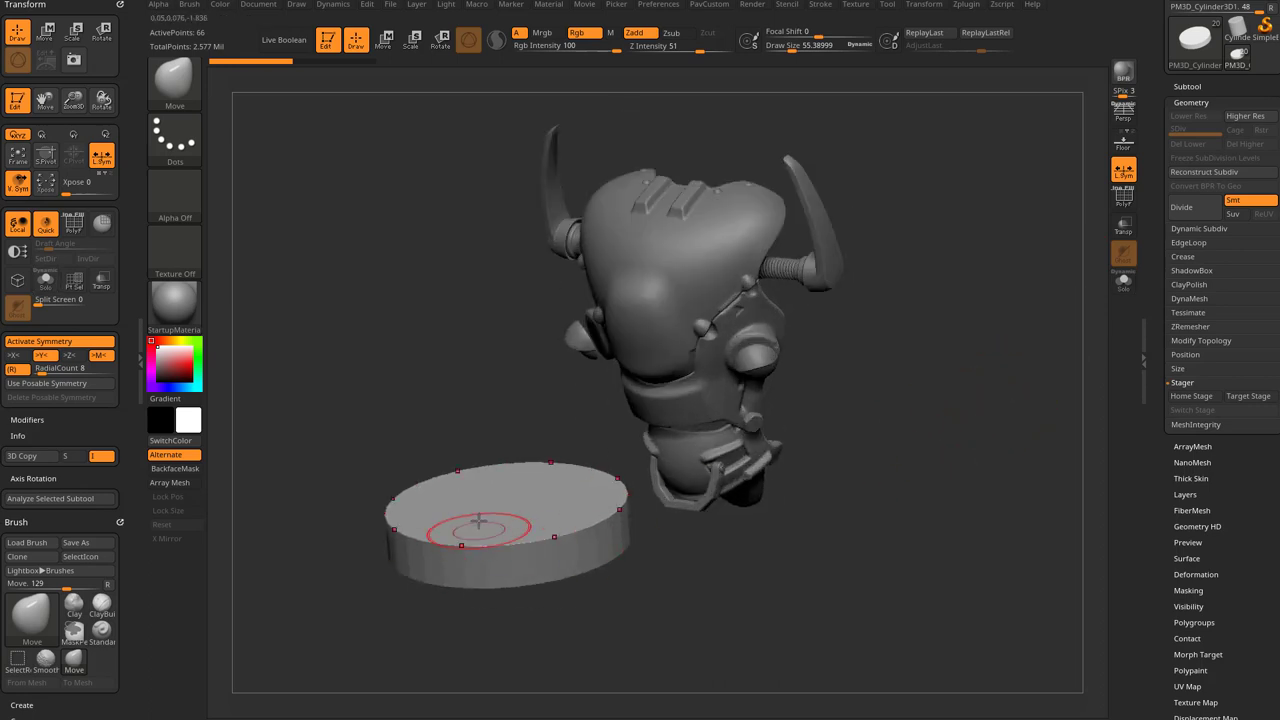
left_click_drag(662, 538, 660, 572)
left_click_drag(686, 506, 671, 586)
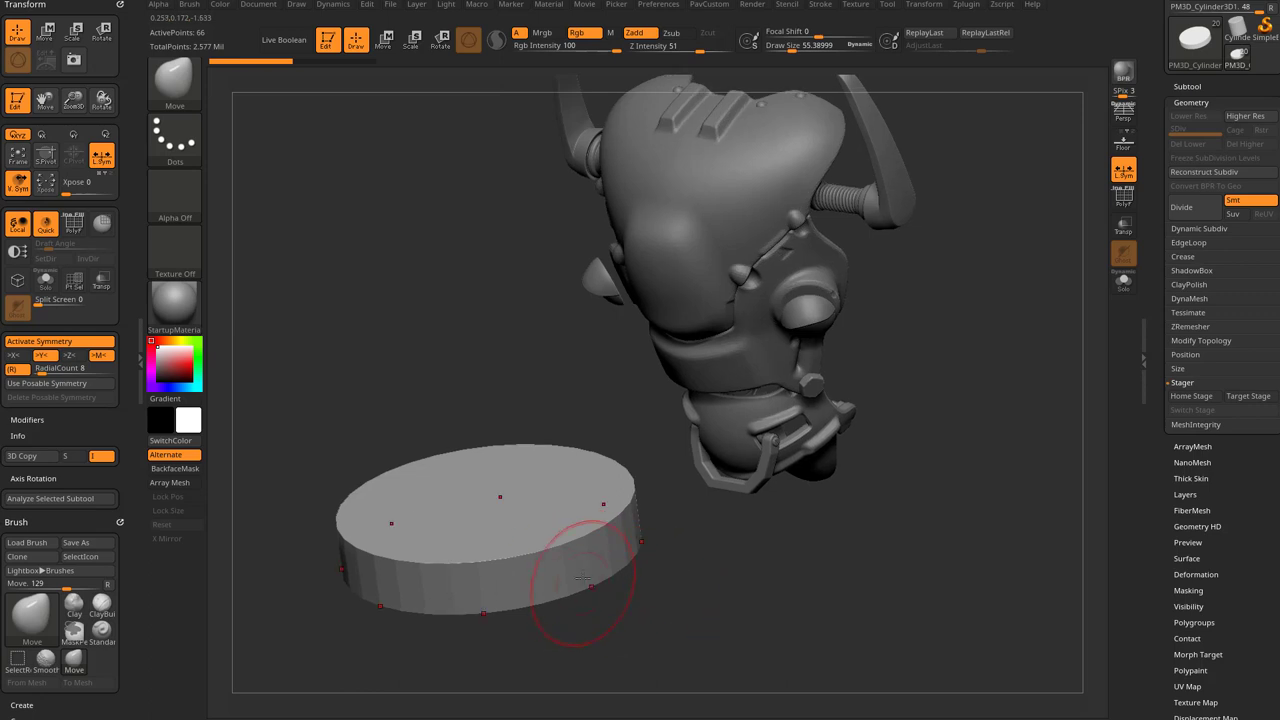
left_click_drag(930, 432, 944, 392)
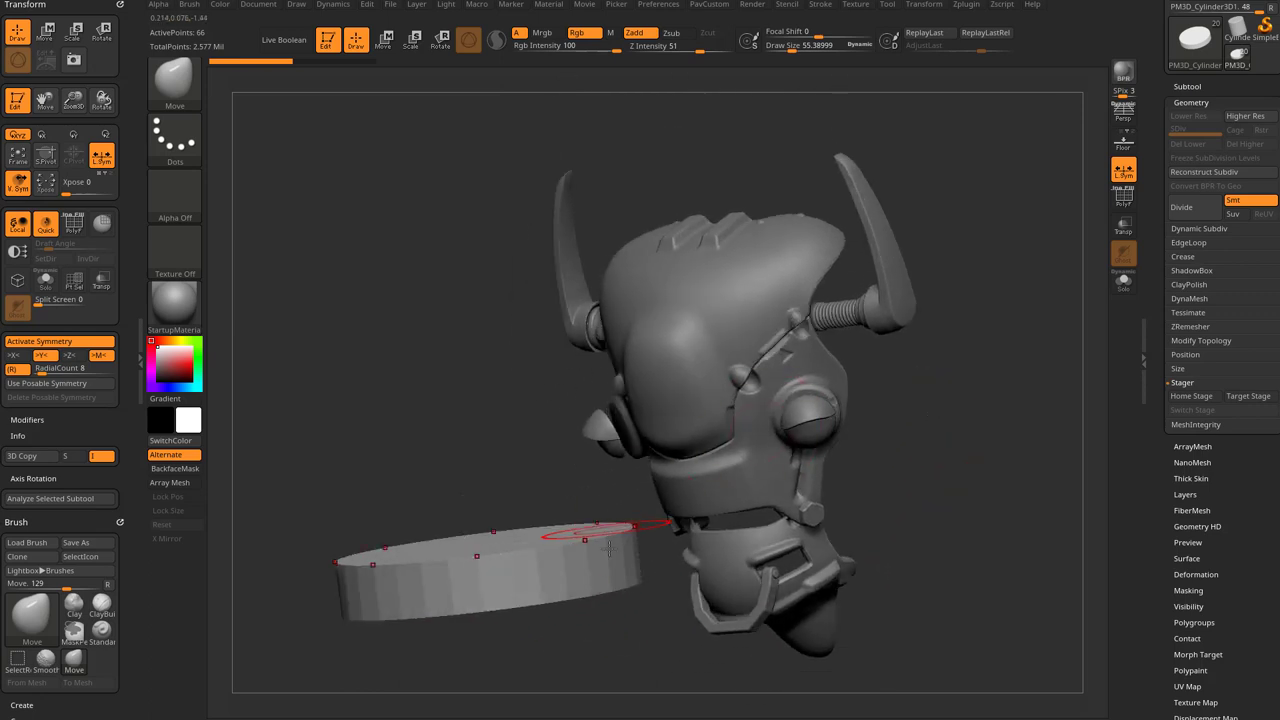
mouse_move(932, 436)
left_mouse_down("alt")
mouse_move(940, 400)
mouse_move(939, 440)
left_mouse_up("alt")
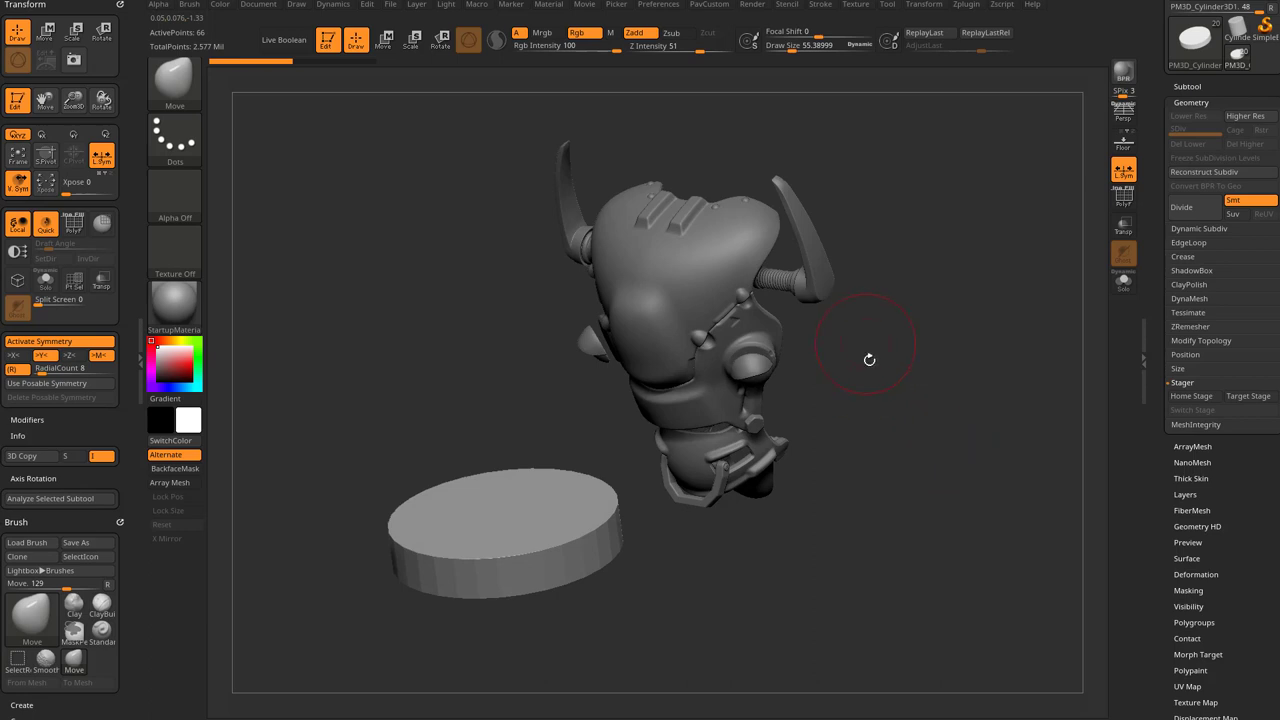
left_click_drag(977, 487, 970, 477)
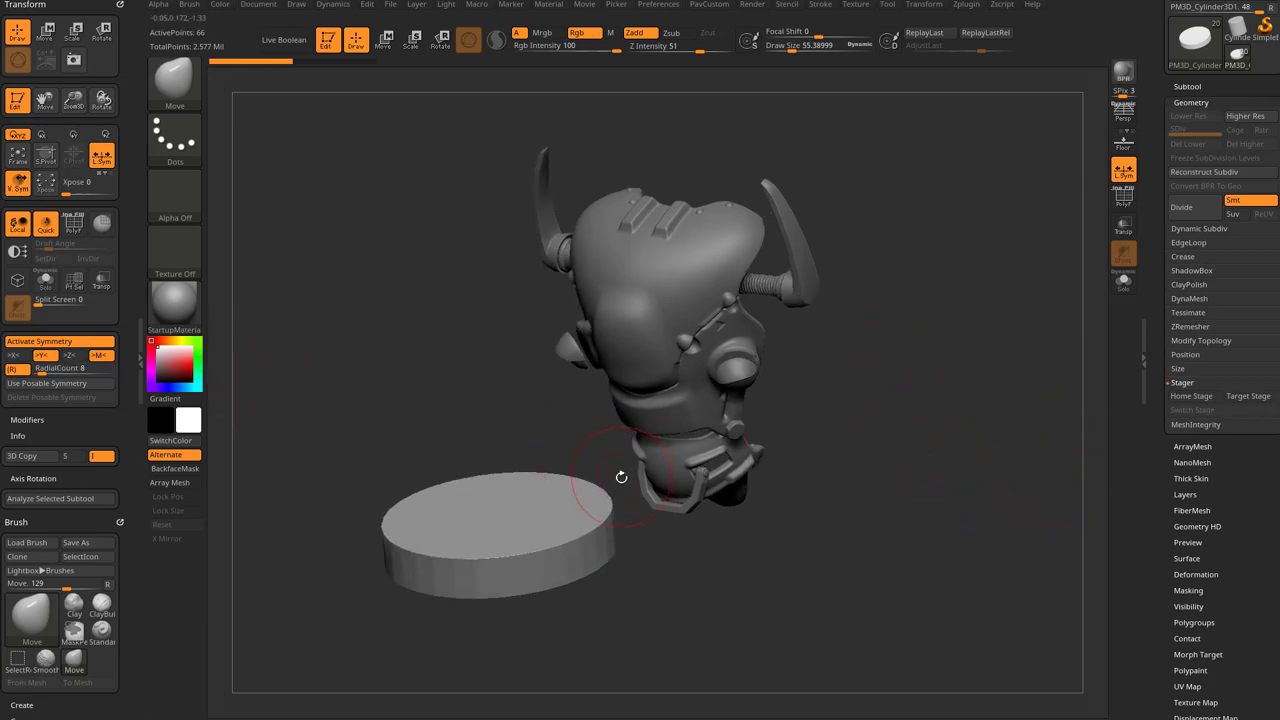
Step: Turn off symmetry and store the cylinder's current position as its Home Stage
key("x")
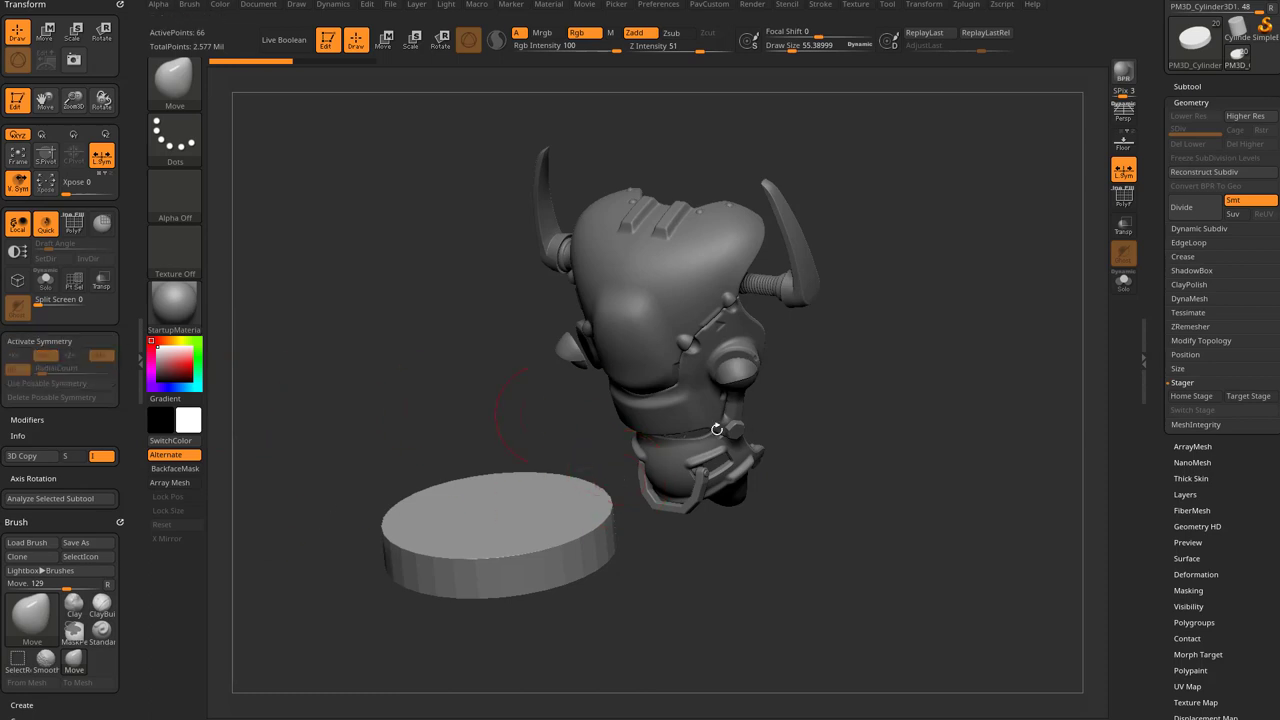
left_click_drag(902, 494, 871, 486)
key("w")
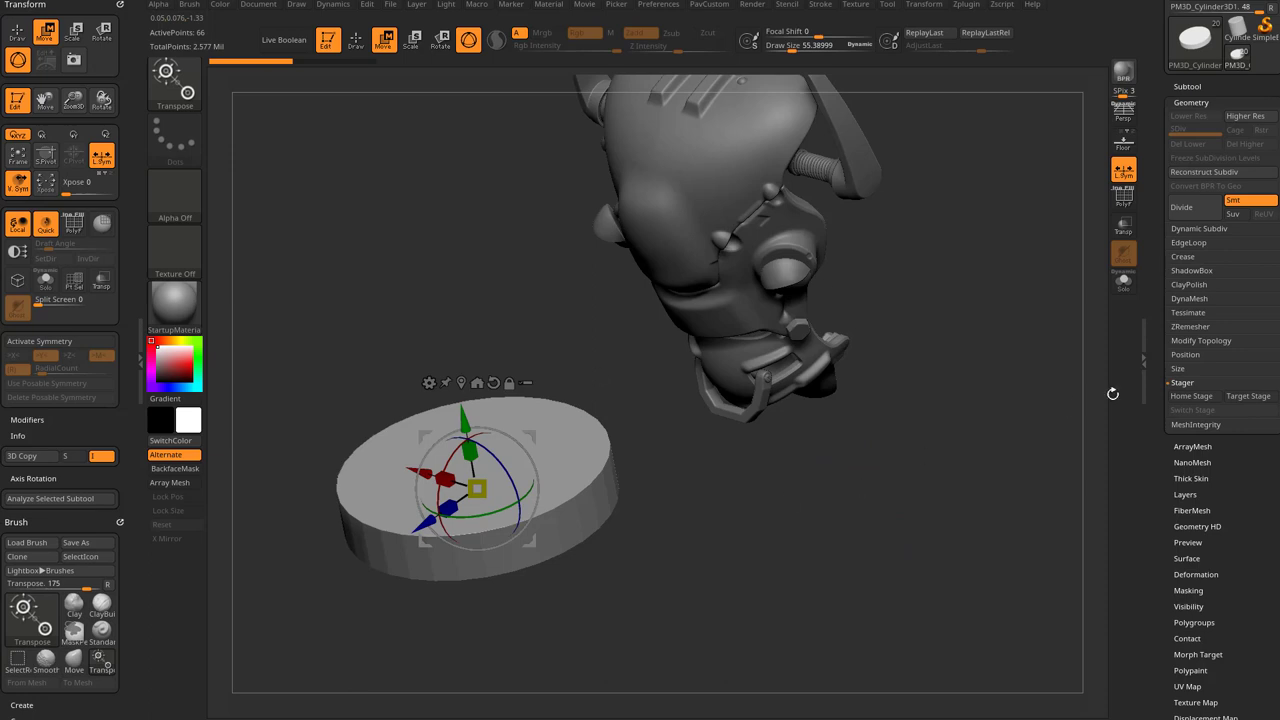
left_click(1189, 397)
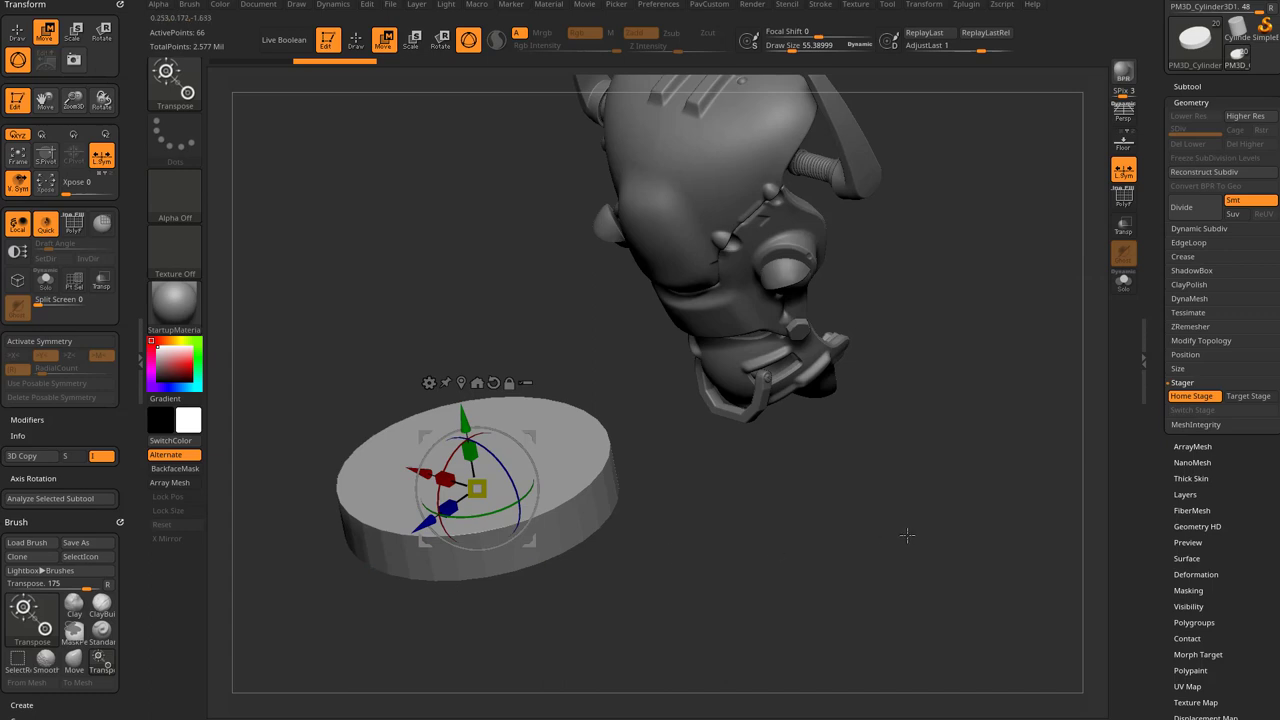
Step: Move the cylinder over to the robot head and rotate it upright about its Z axis
left_click_drag(907, 535, 877, 528, "shift")
left_click_drag(531, 438, 894, 358)
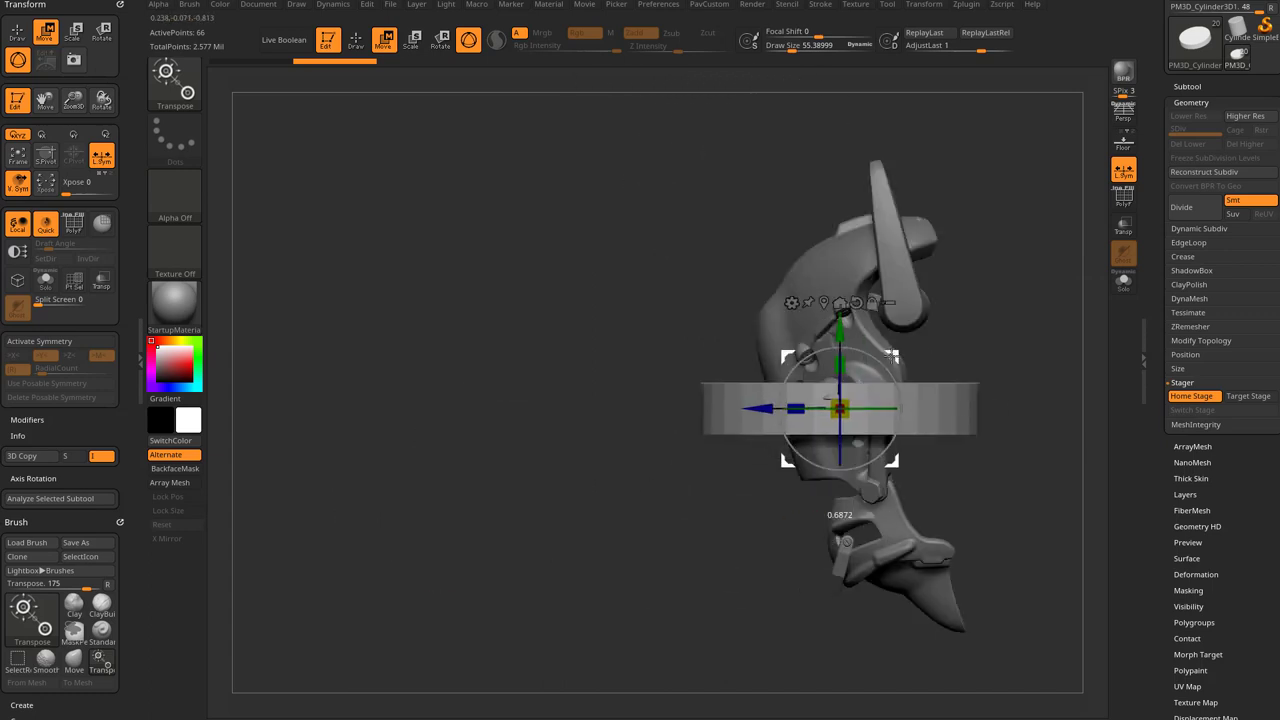
left_click_drag(863, 464, 843, 440)
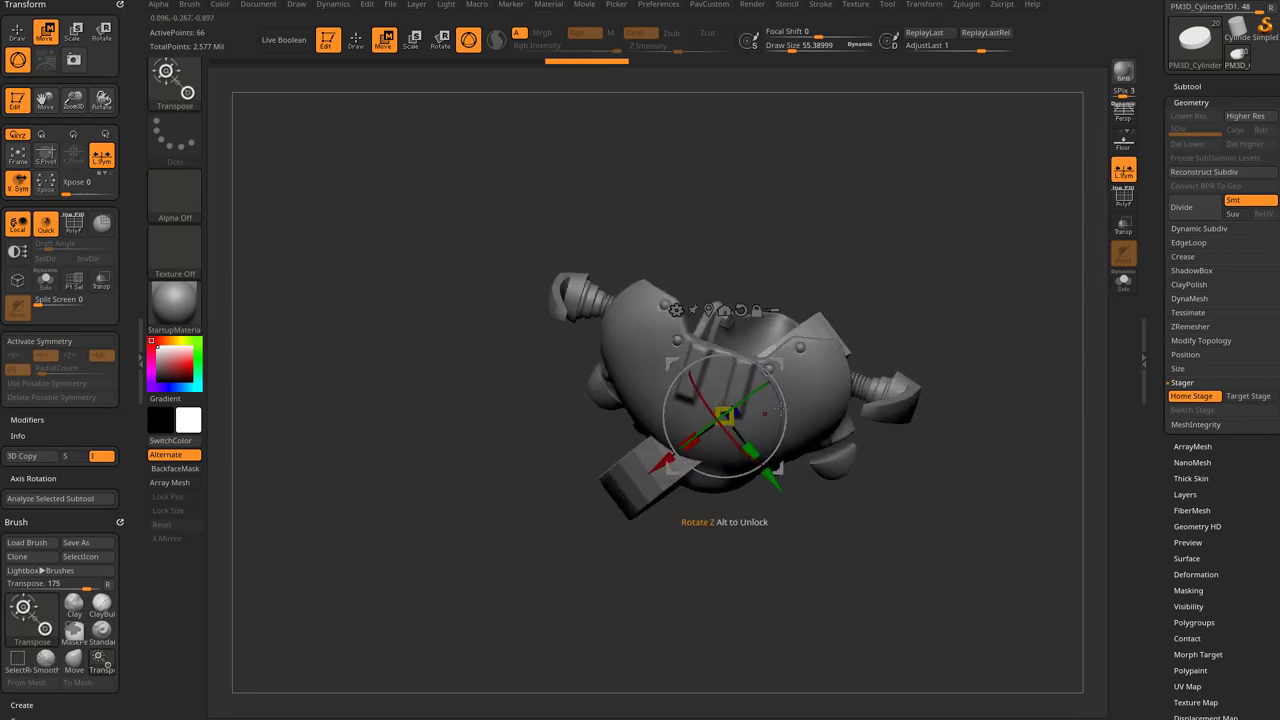
left_click_drag(780, 409, 893, 499)
Step: Scale the cylinder down to roughly eye size and tilt it to line up around the robot's left eye
left_click_drag(905, 560, 901, 370, "shift")
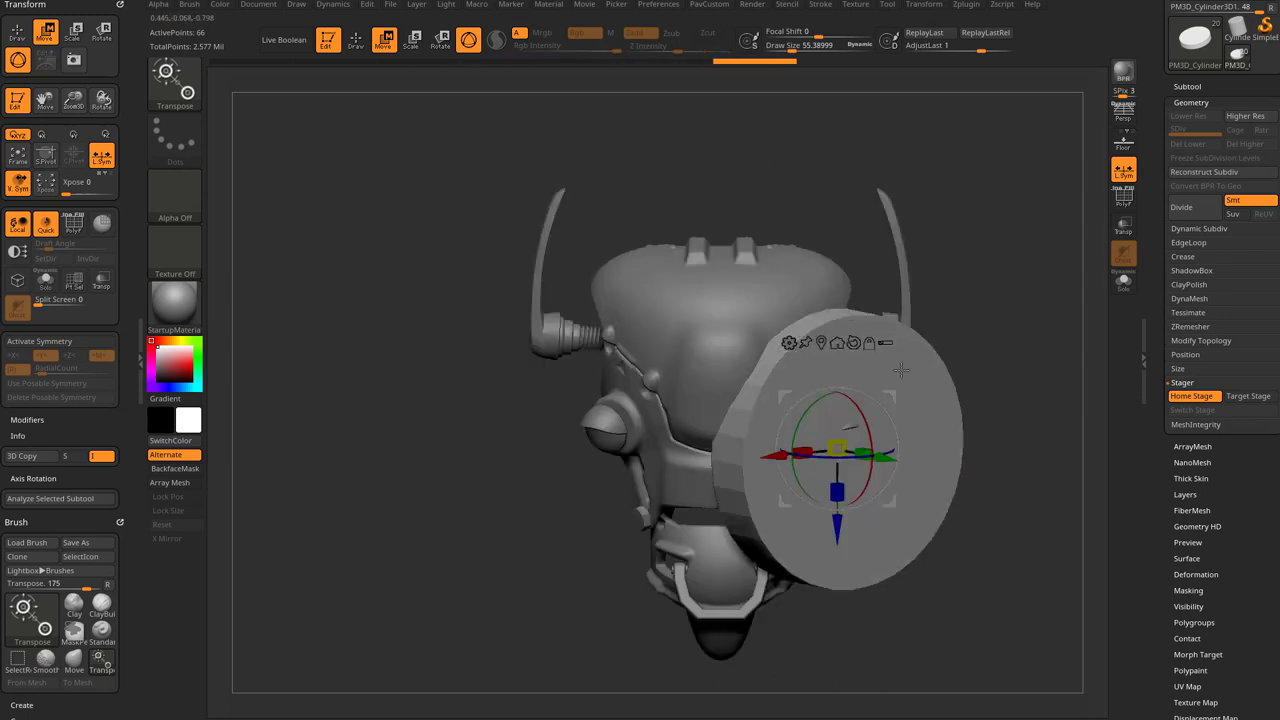
left_click_drag(836, 448, 713, 456)
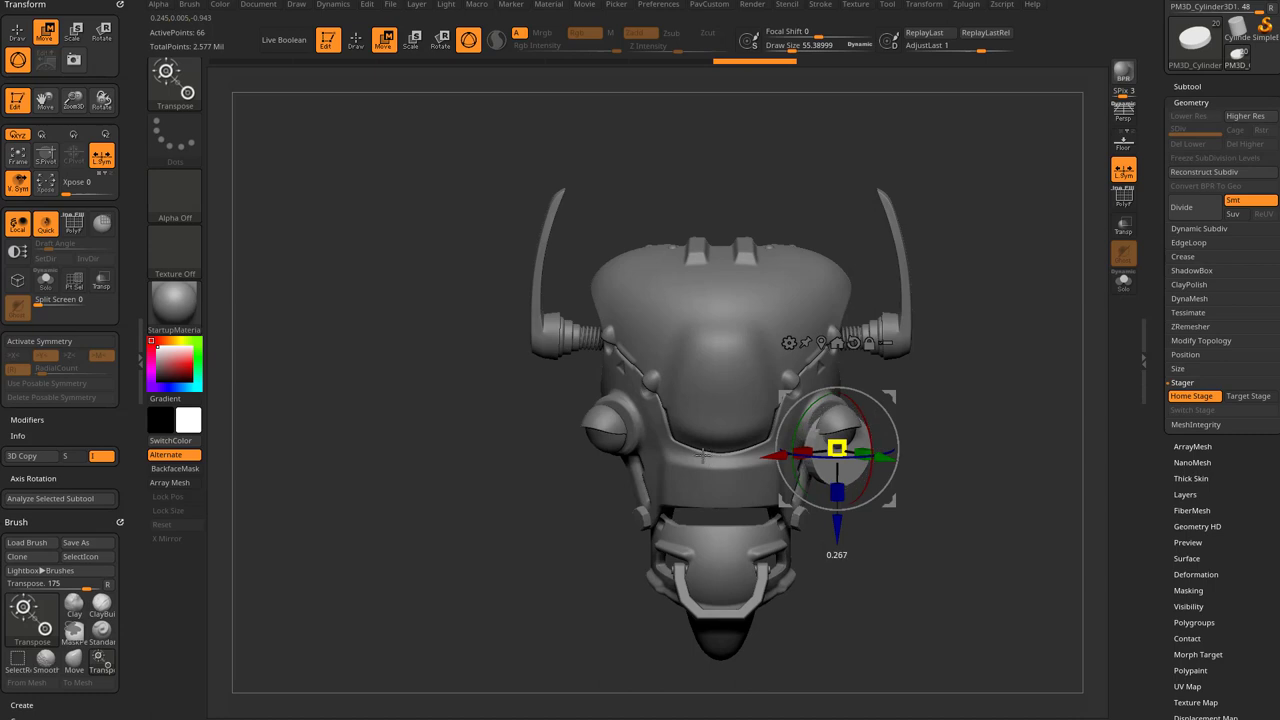
left_click_drag(937, 380, 892, 425, "alt")
left_click_drag(895, 412, 944, 412)
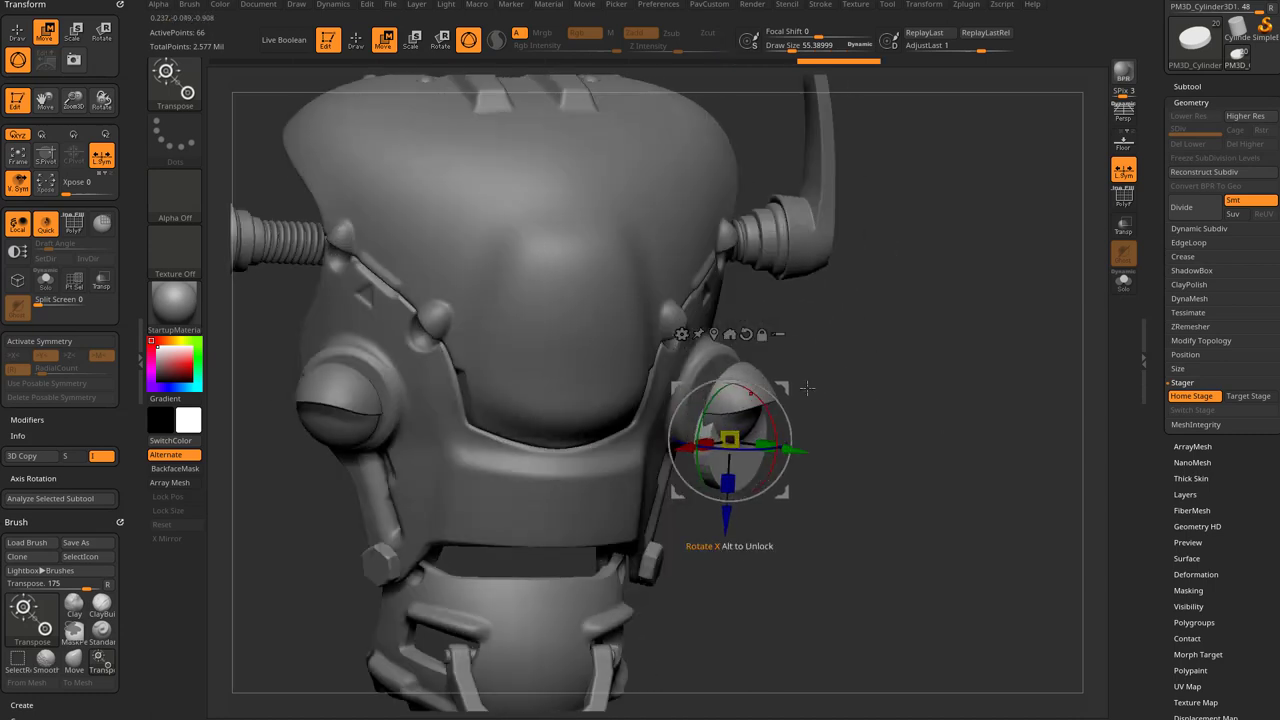
left_click_drag(822, 388, 785, 348)
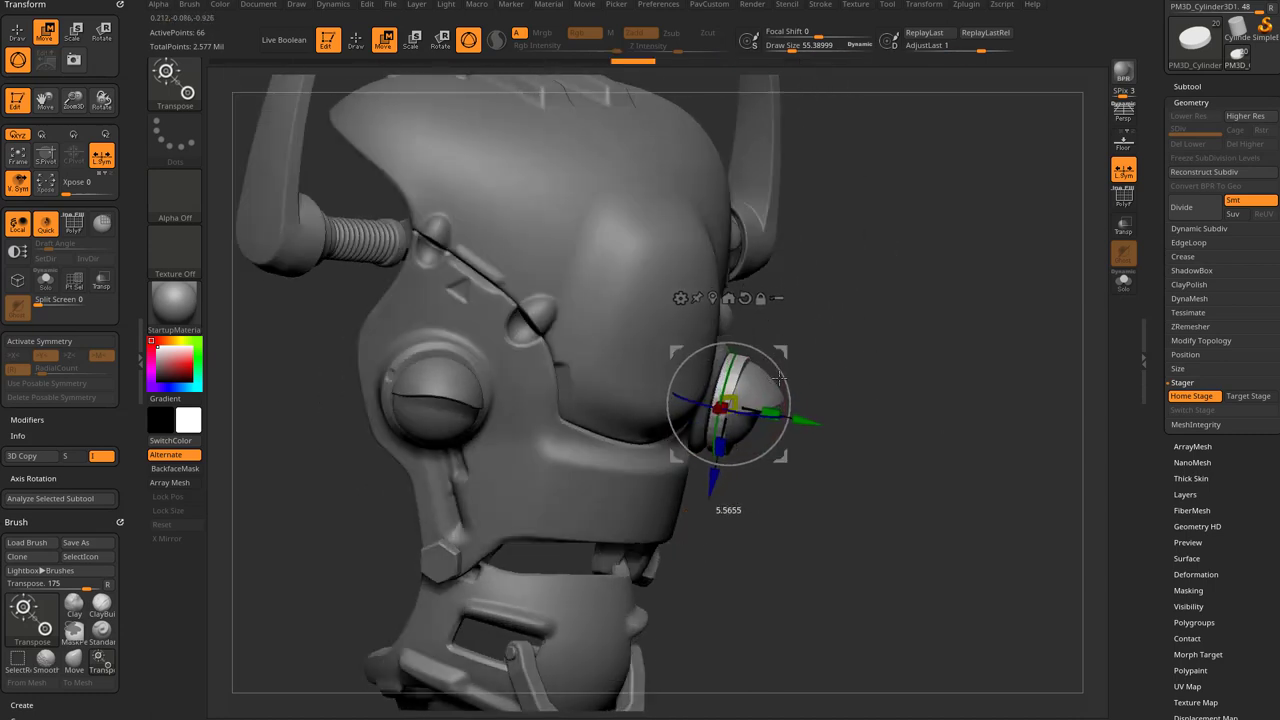
left_click_drag(918, 350, 875, 346)
left_click_drag(780, 353, 767, 350)
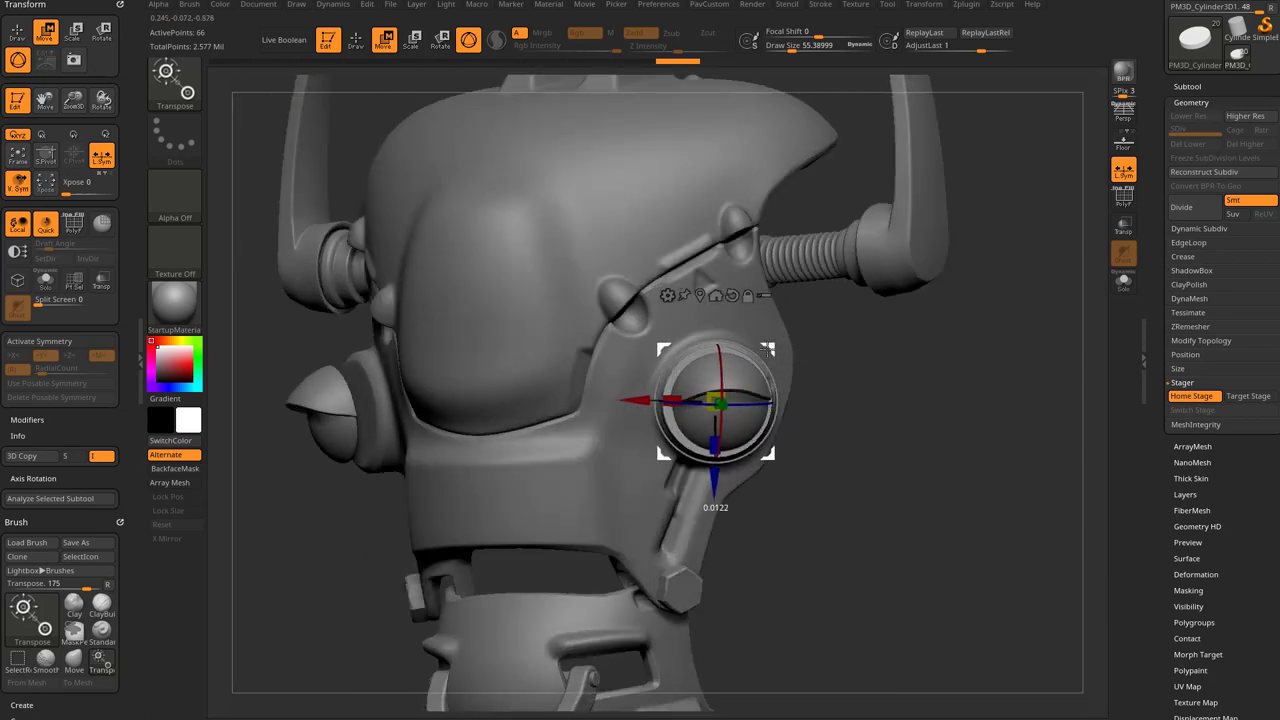
Step: Fine-tune the cylinder's position so it sits centred as a ring around the robot's left eye
key("q")
left_click_drag(915, 387, 933, 416)
key("w")
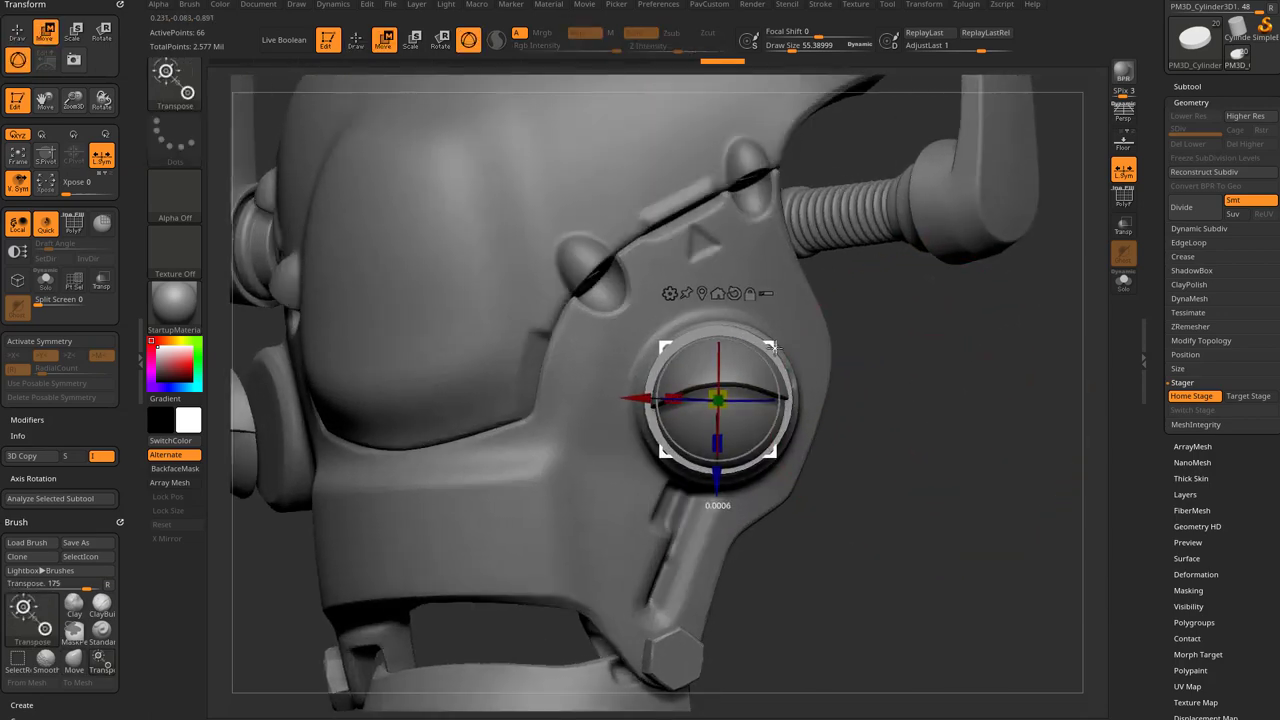
left_click_drag(774, 347, 775, 349)
key("q")
mouse_move(941, 415)
left_mouse_down()
mouse_move(966, 430)
mouse_move(968, 406)
left_mouse_up()
key("s")
left_click(962, 431)
key("w")
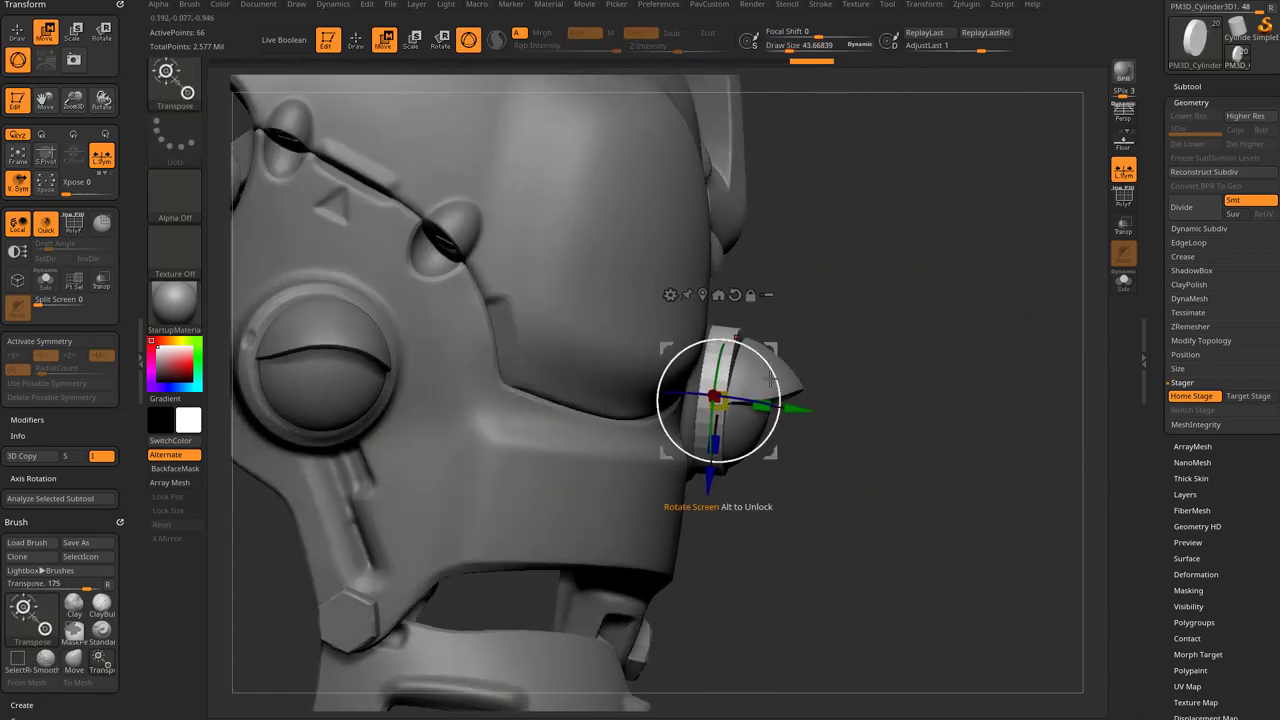
left_click_drag(773, 348, 777, 349)
Step: Return to Draw mode and reduce the brush draw size to about 9.7
key("q")
left_click_drag(990, 364, 959, 370)
key("s")
left_click_drag(959, 370, 947, 370)
left_click_drag(947, 370, 965, 388, "alt")
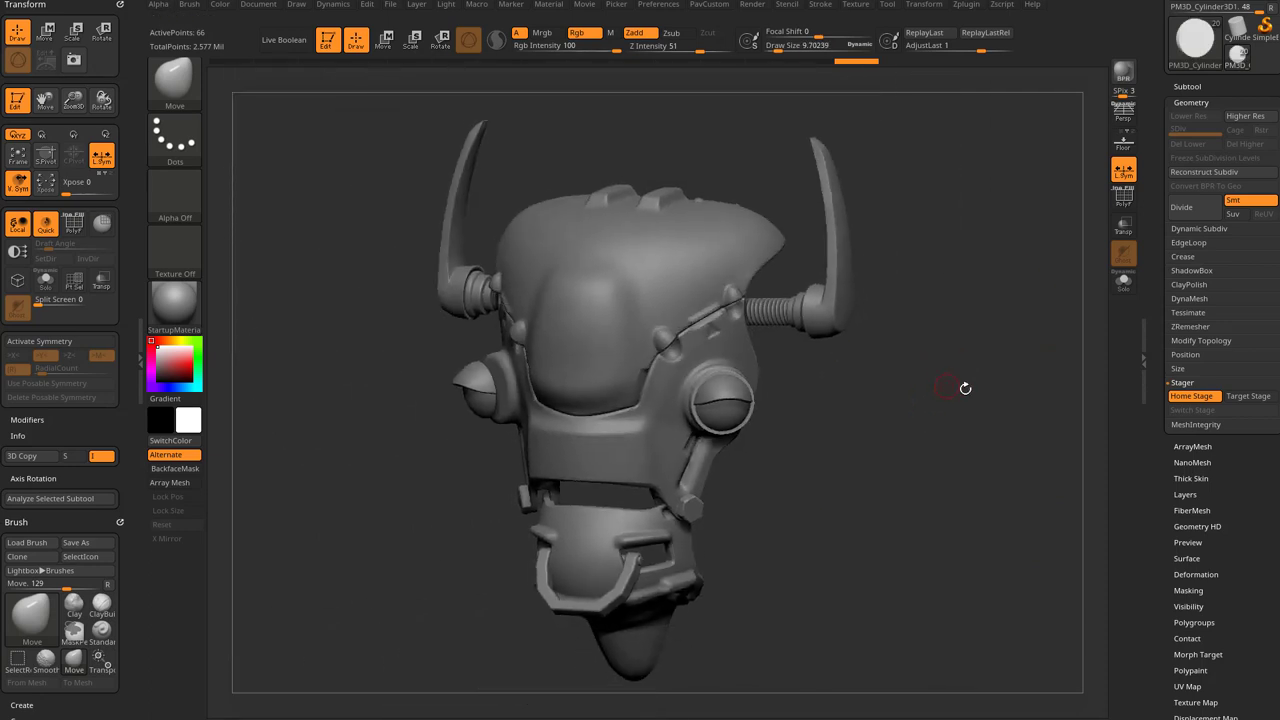
Step: Store the cylinder's placement at the eye as its Target Stage and switch between the two stages
left_click(1243, 397)
mouse_move(959, 505)
left_mouse_down()
mouse_move(949, 495)
mouse_move(966, 501)
left_mouse_up()
left_click(1193, 411)
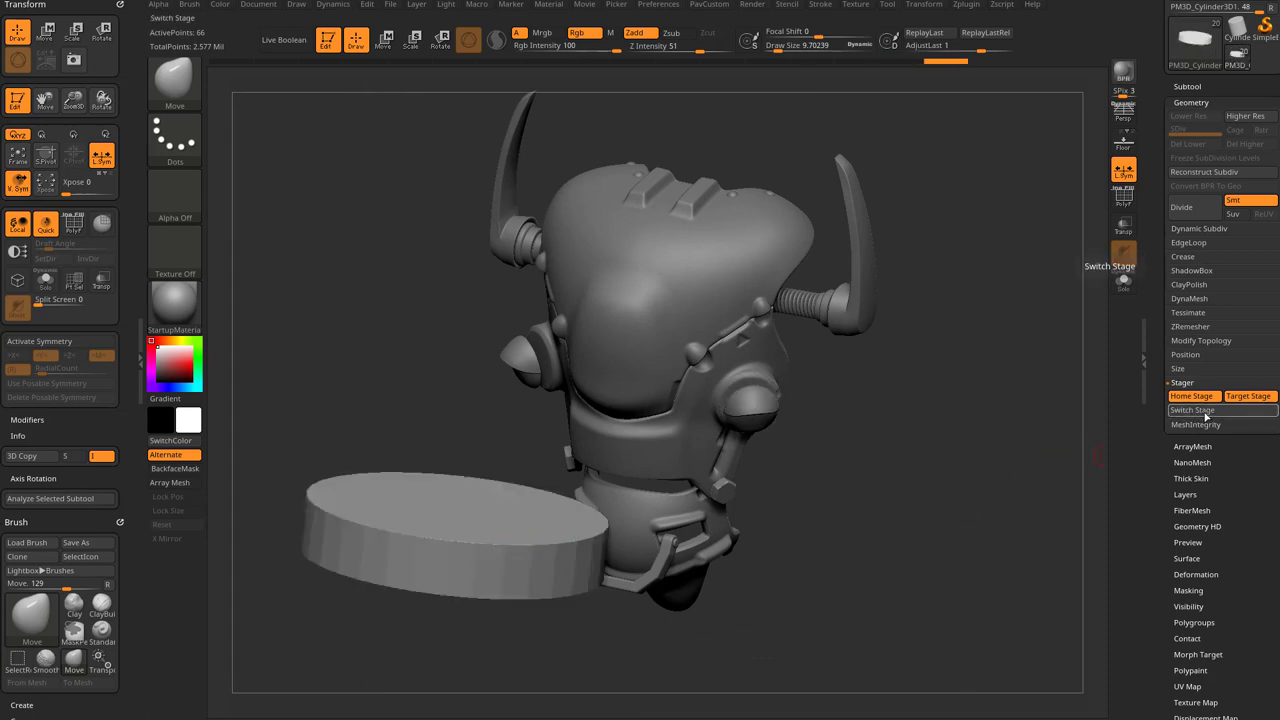
left_click(1190, 411)
left_click(1190, 411)
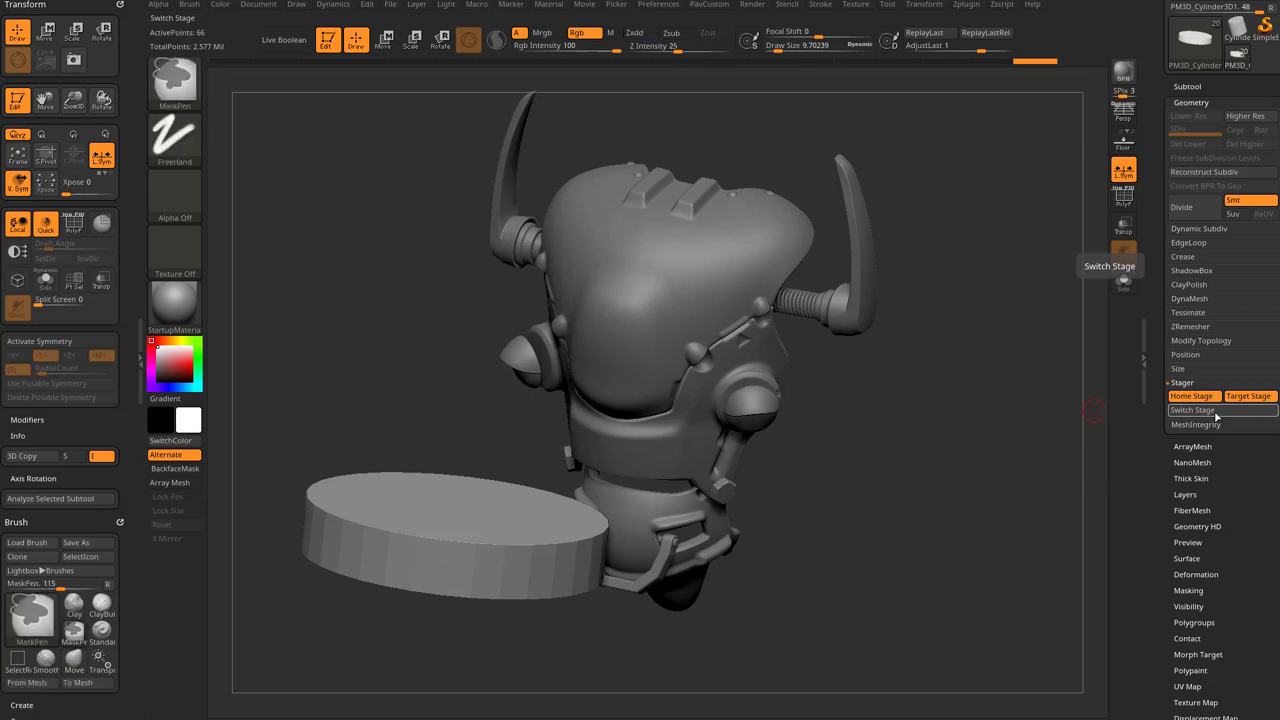
Step: Assign Alt+Ctrl+2 as the custom hotkey for Switch Stage and test it by toggling the cylinder between its stages
left_click(1216, 416, "ctrl+alt")
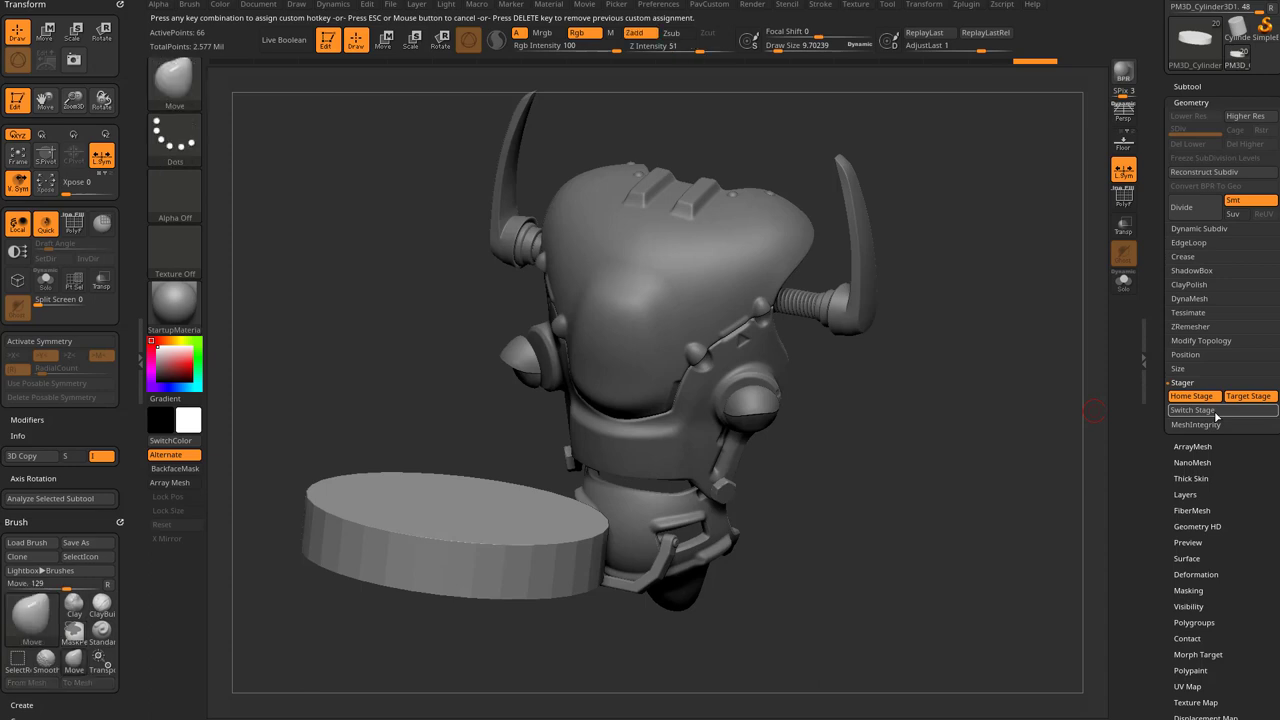
key("ctrl+alt+2")
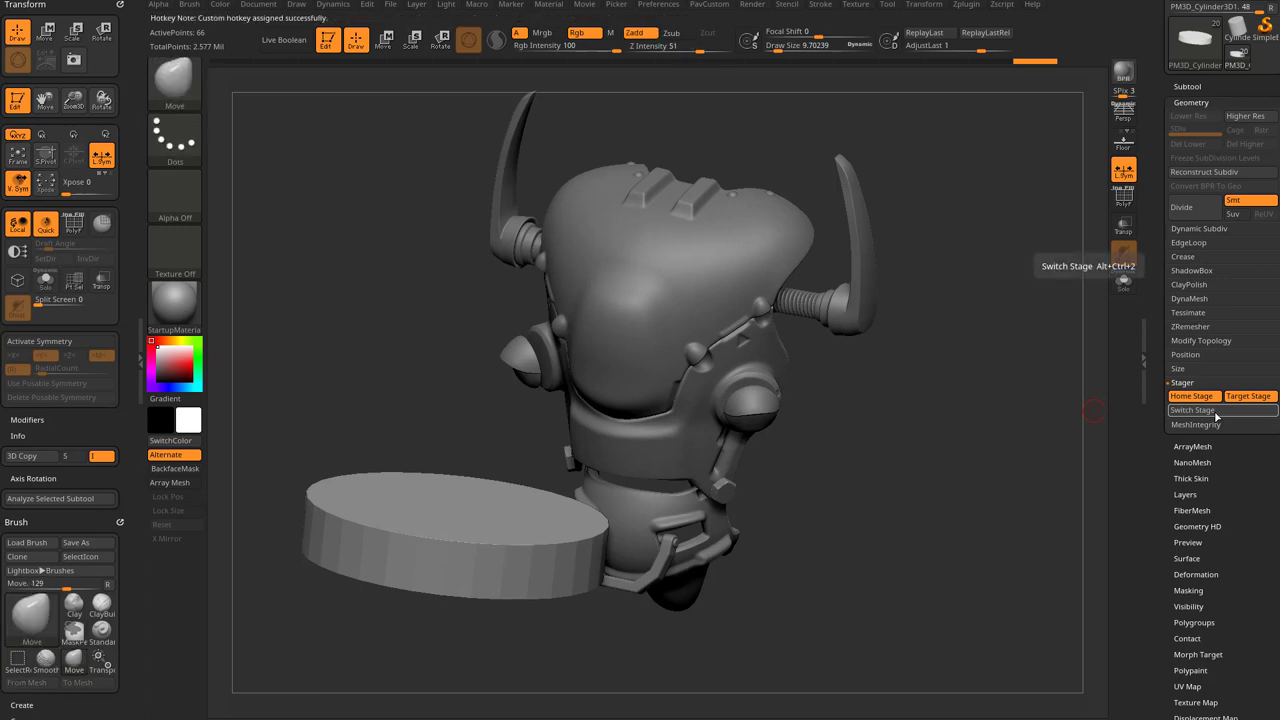
left_click_drag(925, 519, 920, 481)
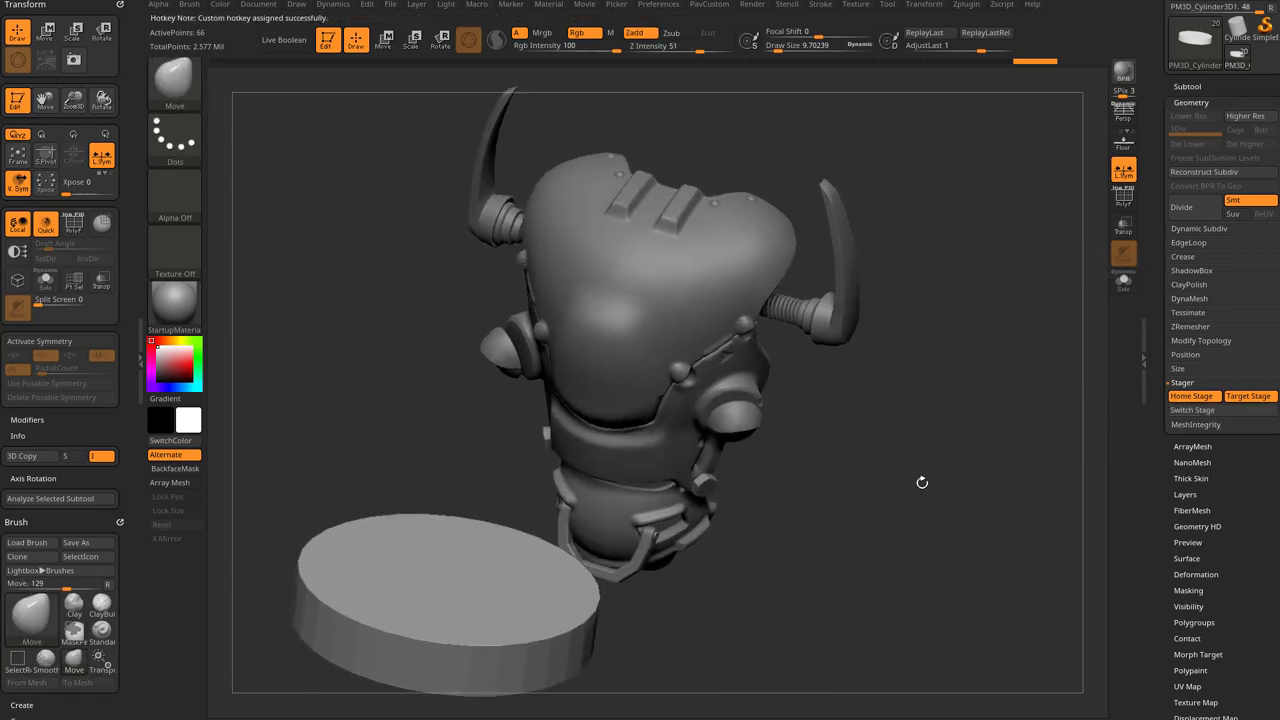
key("ctrl+alt+2")
key("ctrl+alt+2")
key("ctrl+alt+2")
key("ctrl+alt+2")
key("ctrl+alt+2")
key("ctrl+alt+2")
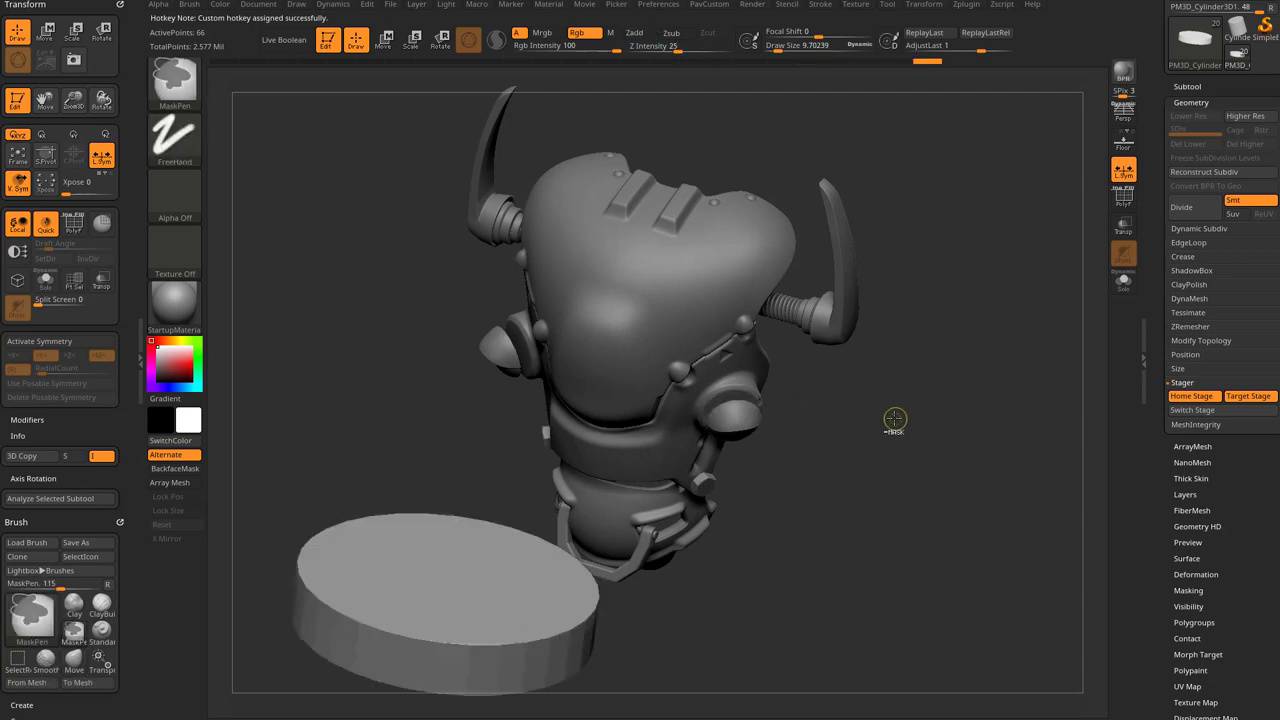
key("ctrl+alt+2")
key("ctrl+alt+2")
Step: Select the ZModeler brush and display the cylinder's polyframe
key("1")
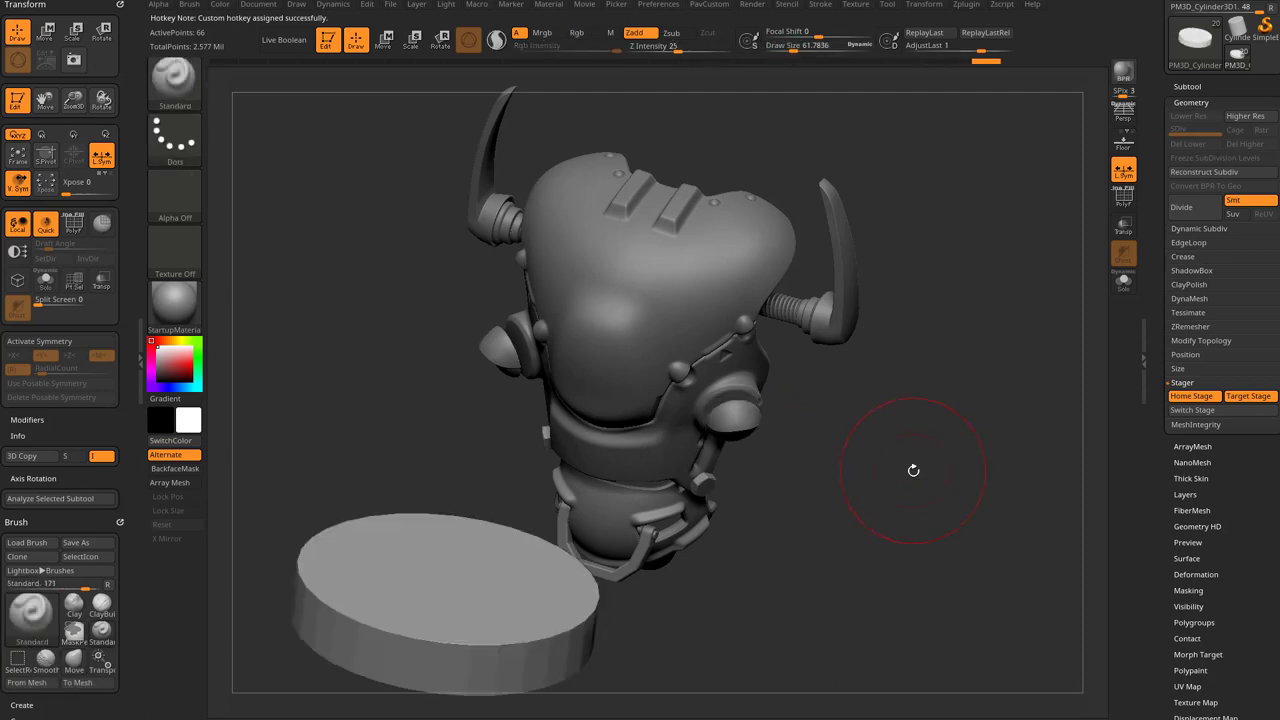
mouse_move(914, 470)
left_mouse_down("alt")
mouse_move(951, 409)
mouse_move(917, 457)
mouse_move(1048, 397)
left_mouse_up("alt")
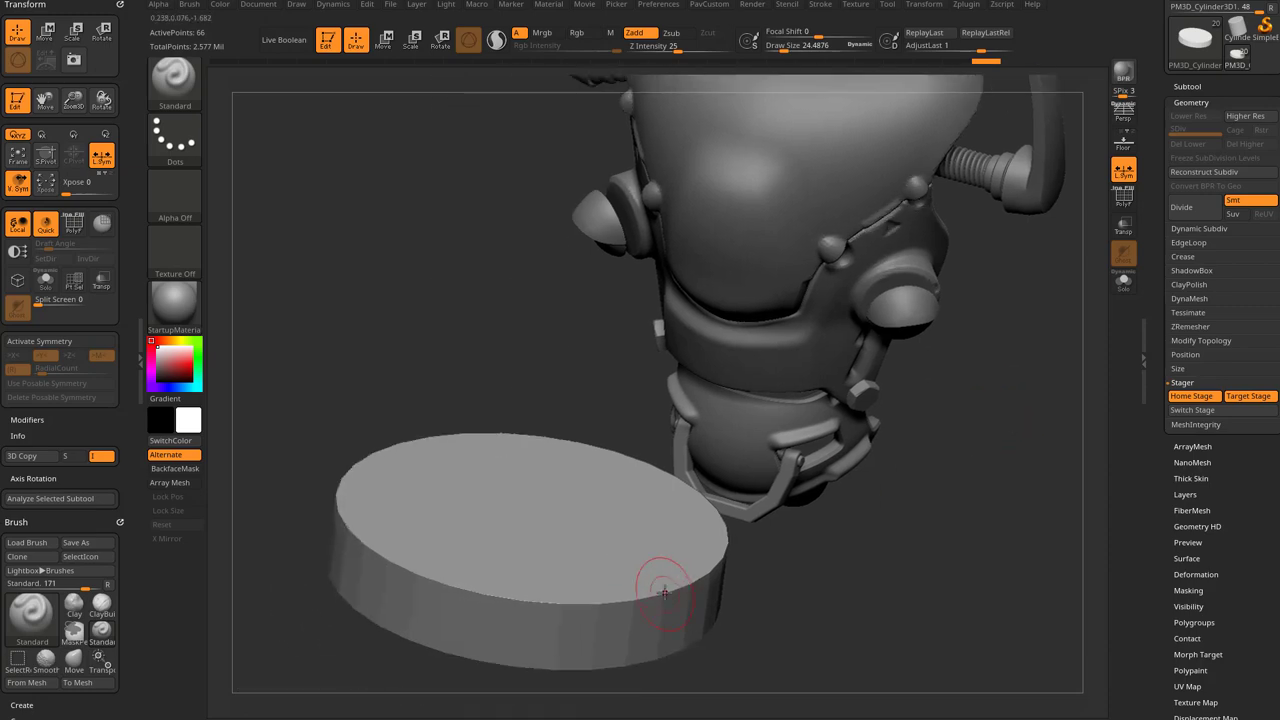
key("b")
key("z")
key("m")
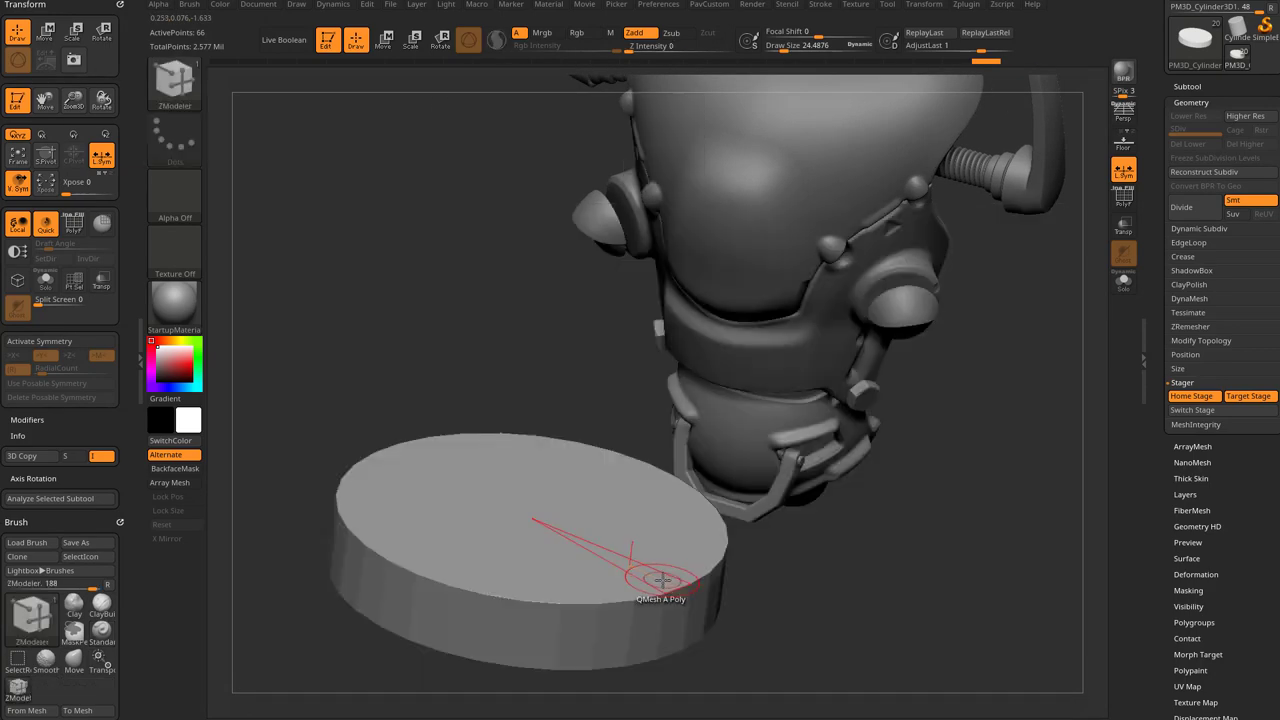
key("shift+f")
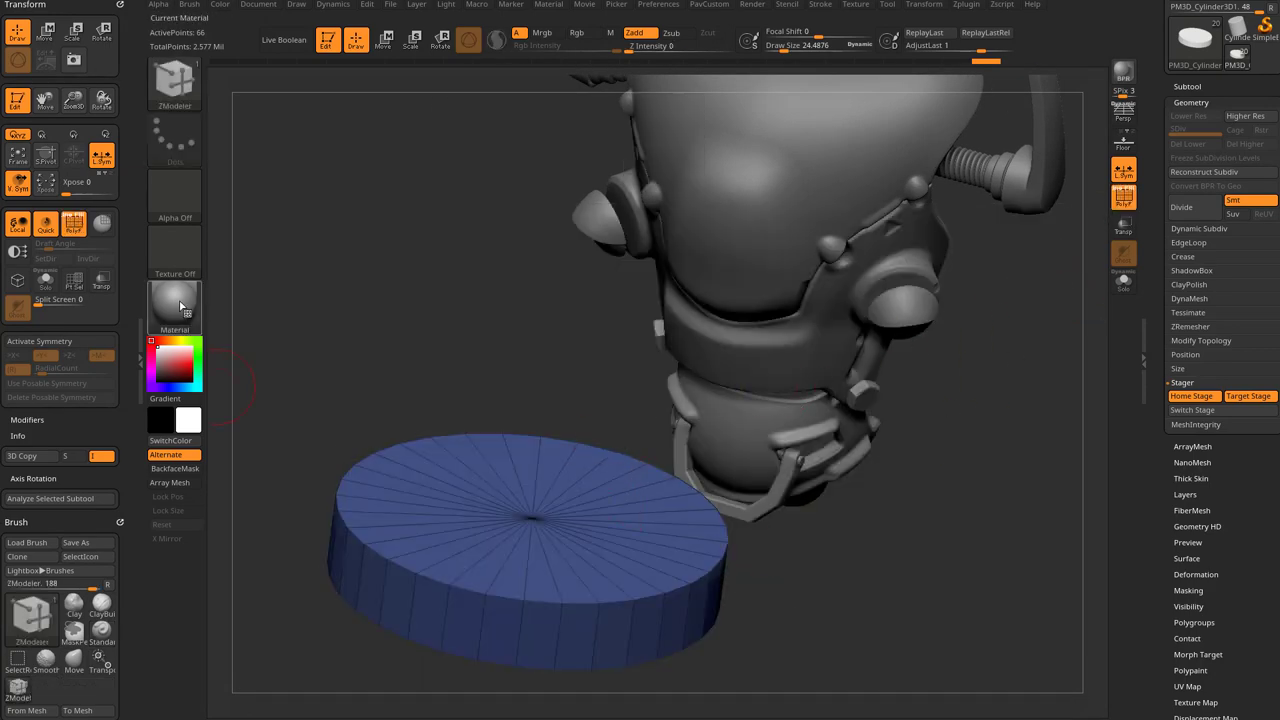
Step: Set the material to SkinShade4
key("m")
left_click(921, 558)
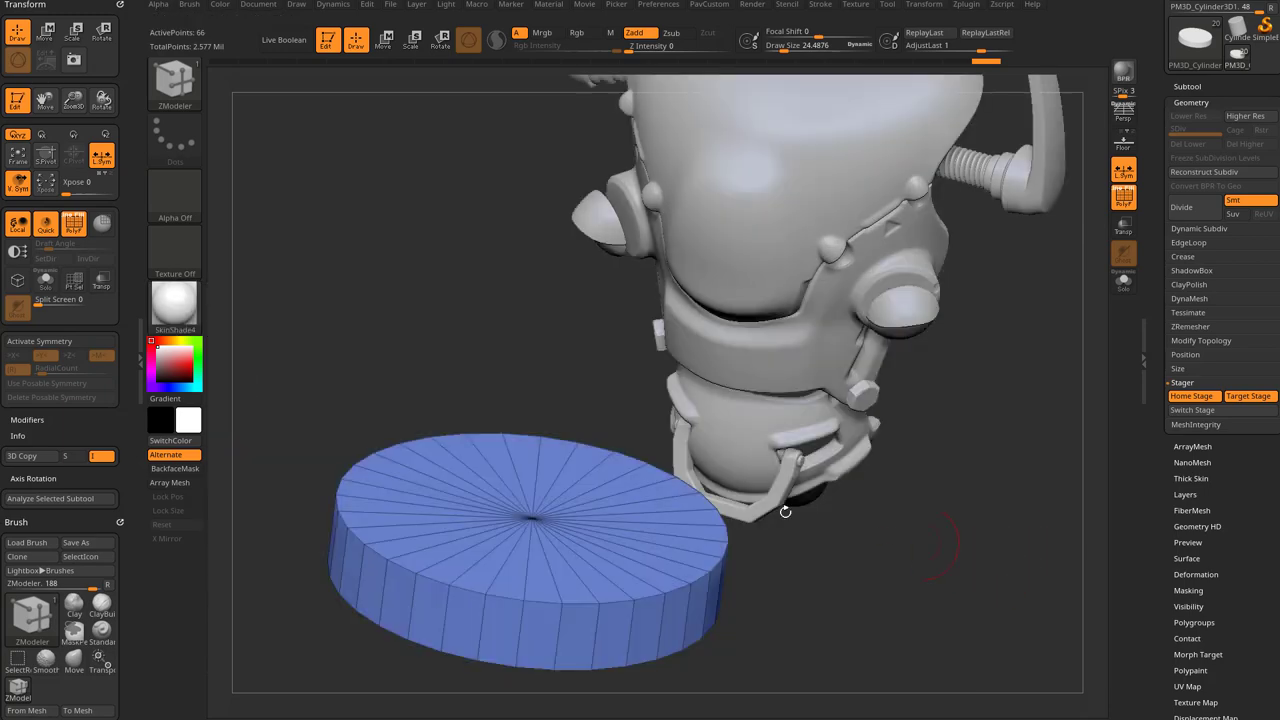
key("m")
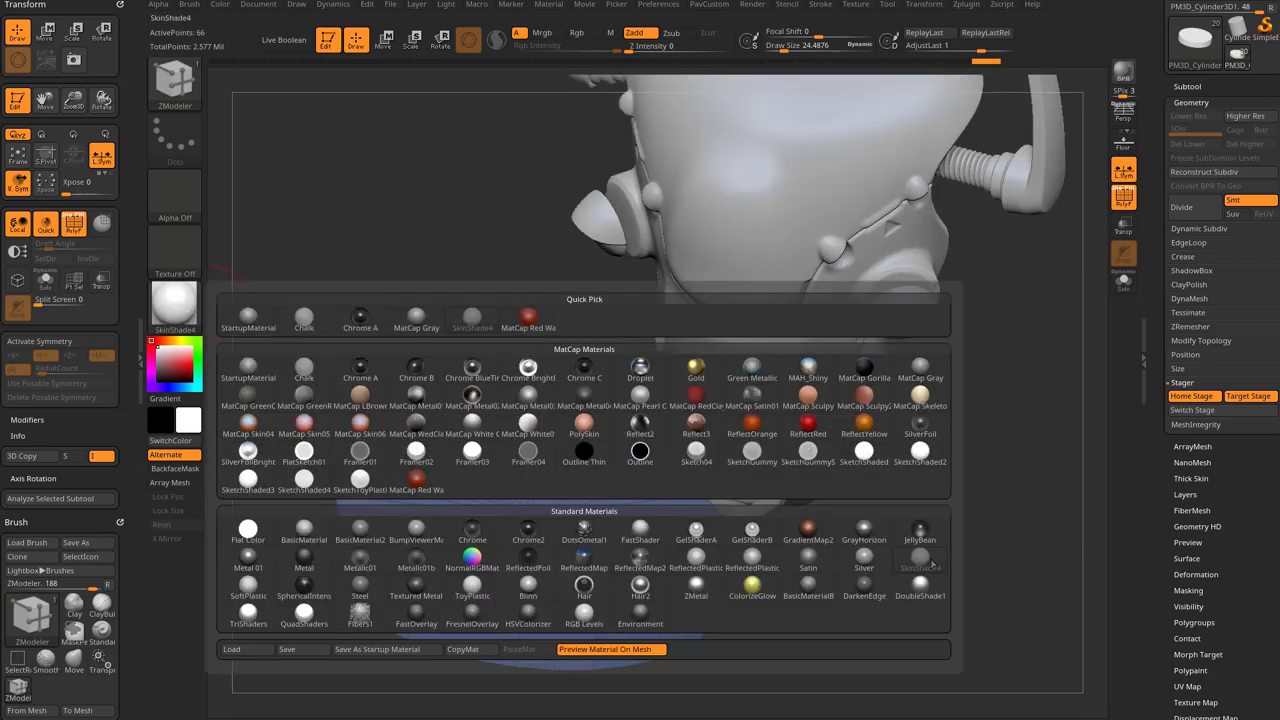
left_click(932, 563)
Step: Bevel the complete edge loop around the cylinder's underside using the ZModeler edge action Bevel
left_click_drag(966, 603, 915, 500)
left_click_drag(556, 466, 655, 604, "alt")
left_click_drag(600, 364, 614, 367)
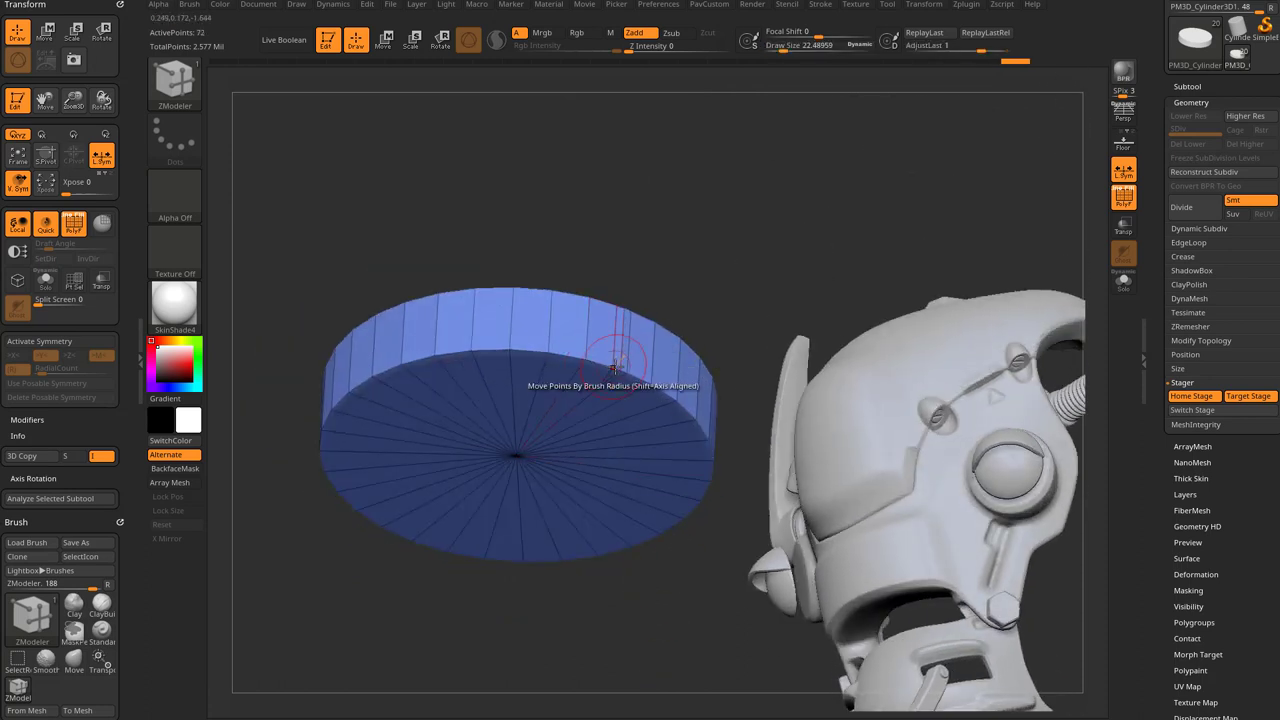
key("ctrl+z")
key("space")
left_click(467, 346)
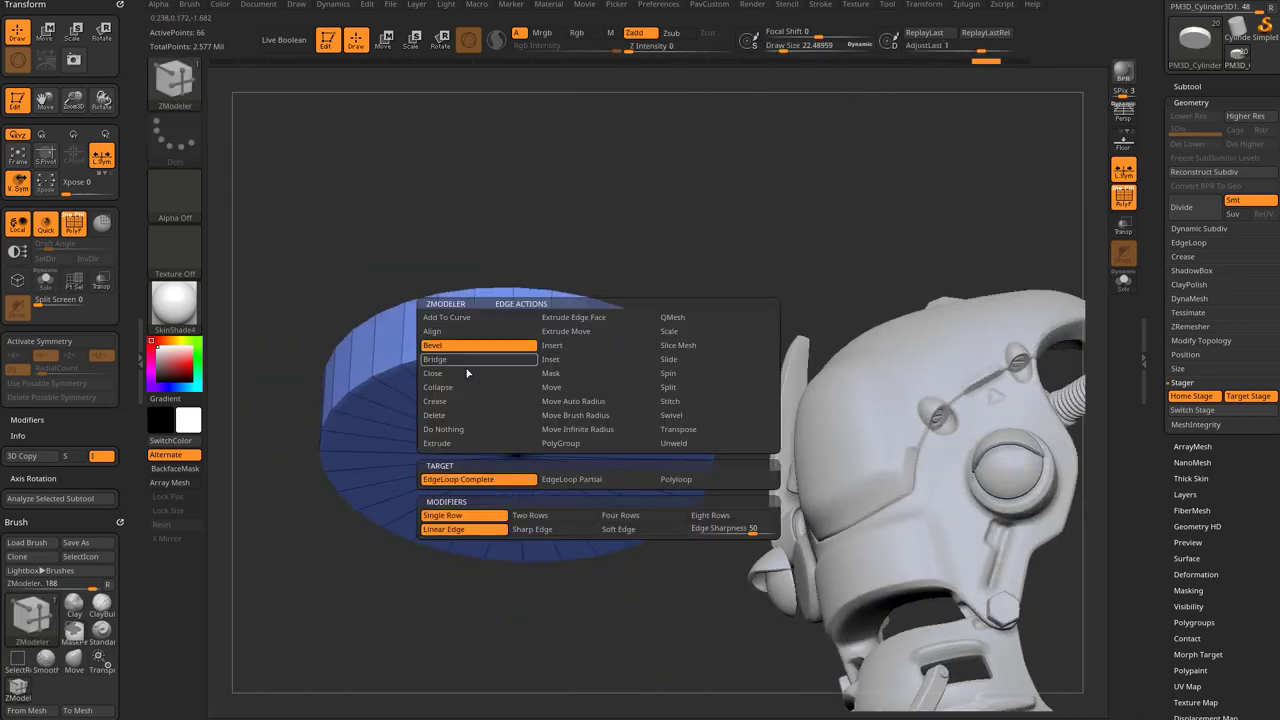
left_click_drag(603, 363, 612, 370)
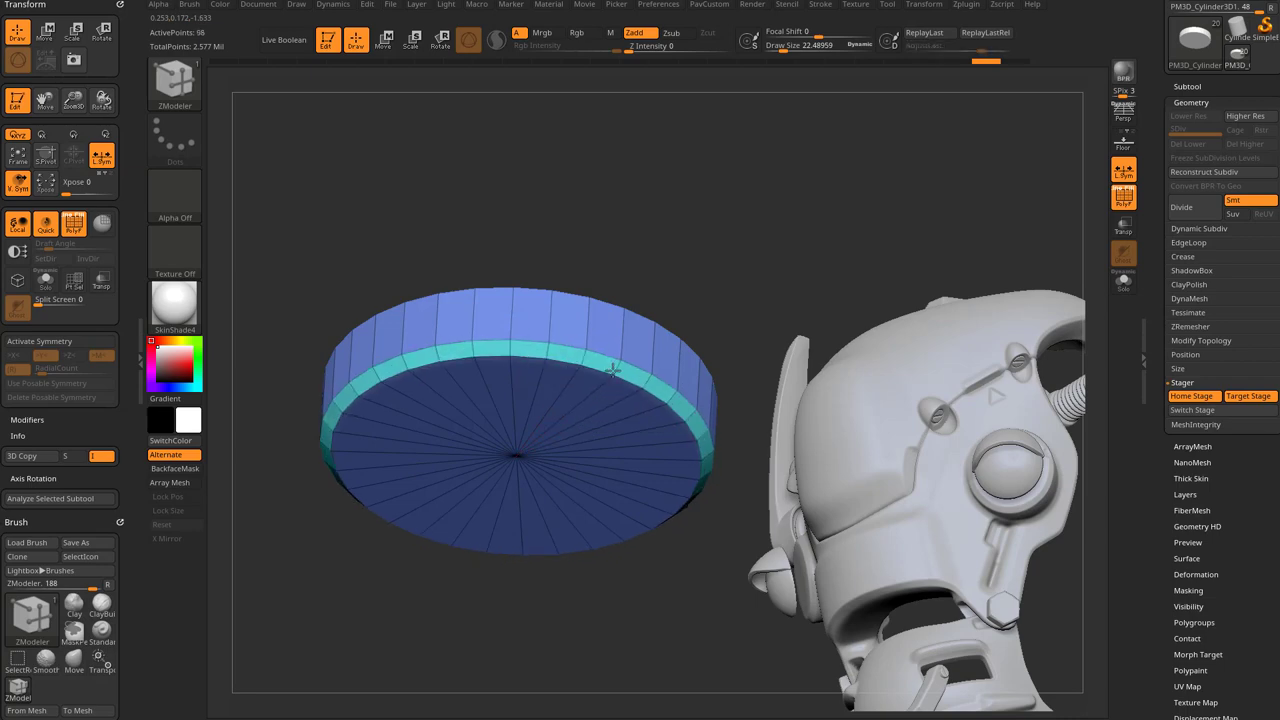
Step: Switch the bevelled cylinder to its Target Stage around the eye and select the Standard brush
left_click_drag(686, 294, 692, 332)
left_click_drag(798, 636, 853, 552)
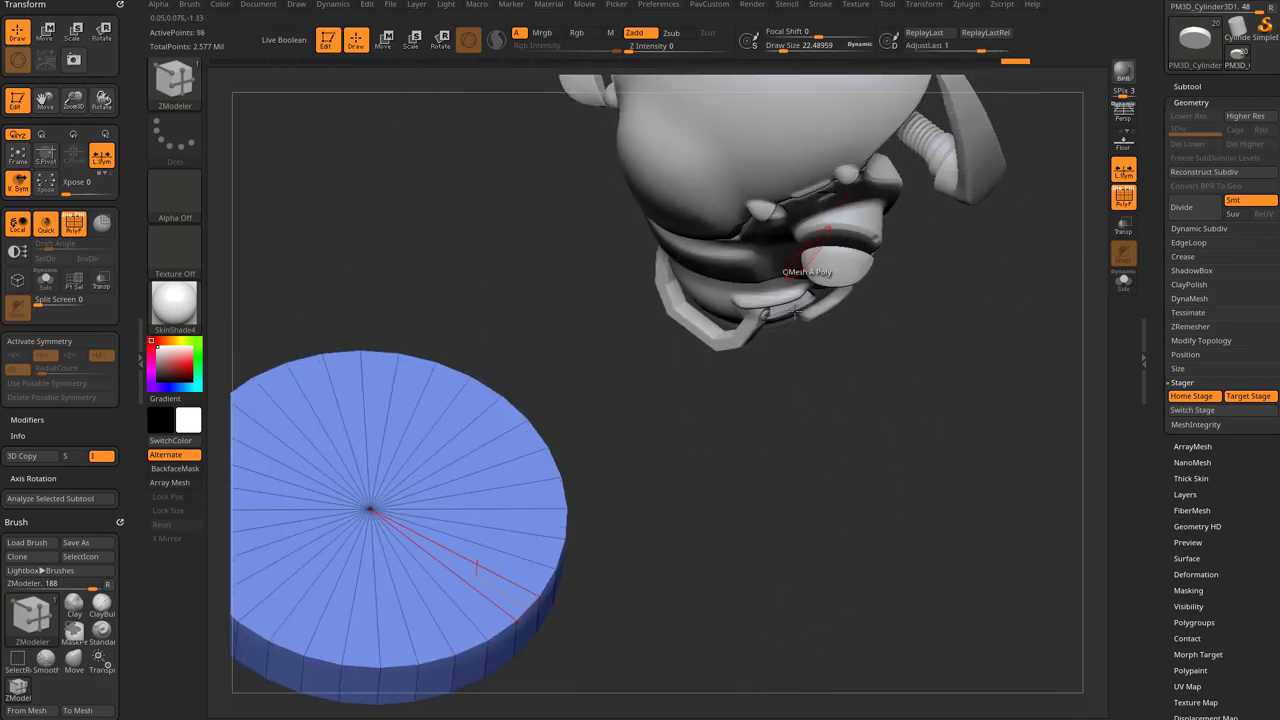
key("ctrl+s")
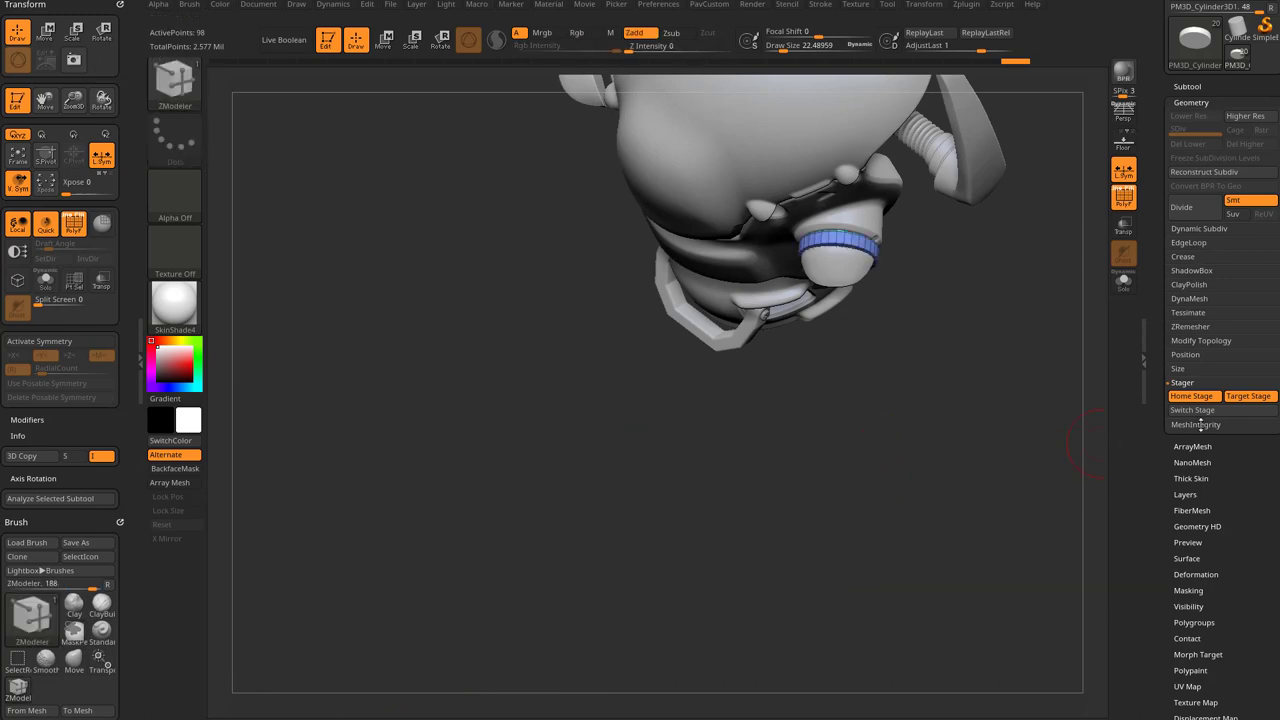
mouse_move(963, 454)
left_mouse_down()
mouse_move(983, 426)
mouse_move(799, 484)
left_mouse_up()
key("b")
key("s")
key("t")
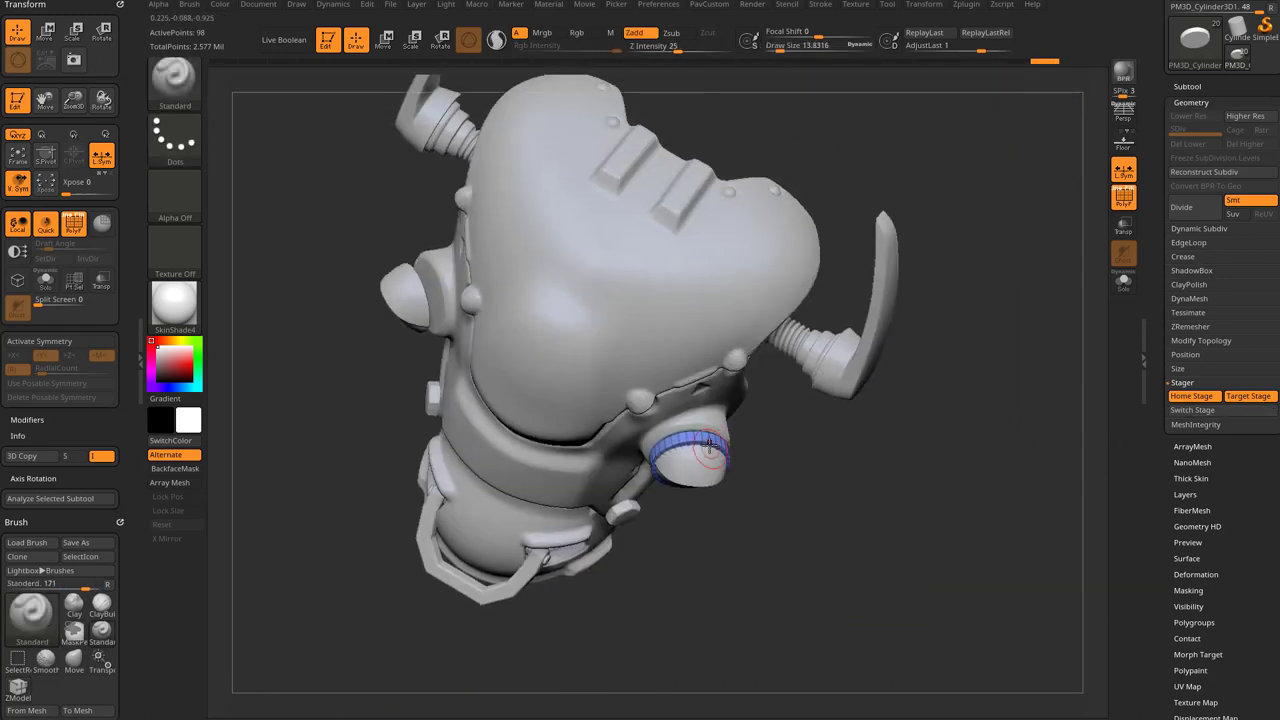
Step: With the ZModeler brush, bevel the complete edge loop on the cylinder's outward-facing rim around the eye
mouse_move(857, 449)
left_mouse_down("alt")
mouse_move(943, 488)
mouse_move(997, 466)
mouse_move(986, 563)
mouse_move(966, 523)
mouse_move(898, 475)
mouse_move(888, 500)
mouse_move(862, 441)
left_mouse_up("alt")
mouse_move(944, 431)
left_mouse_down()
mouse_move(938, 397)
mouse_move(953, 434)
left_mouse_up()
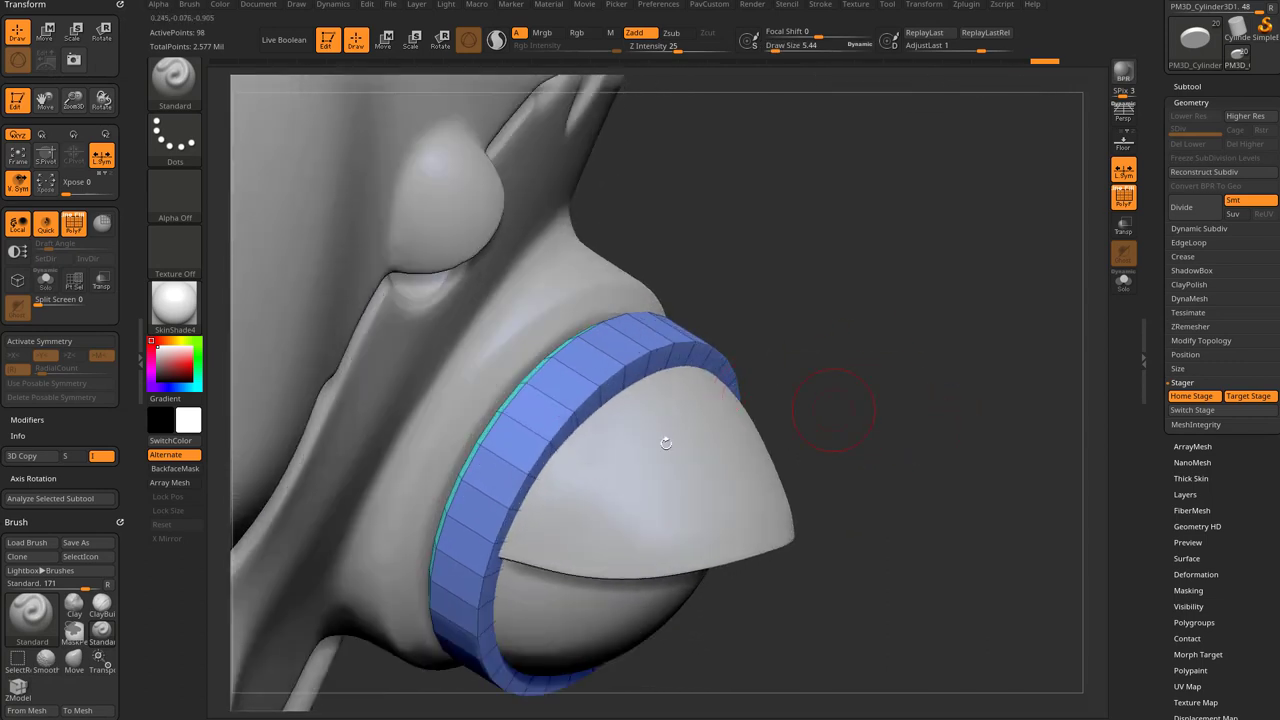
key("b")
key("z")
key("m")
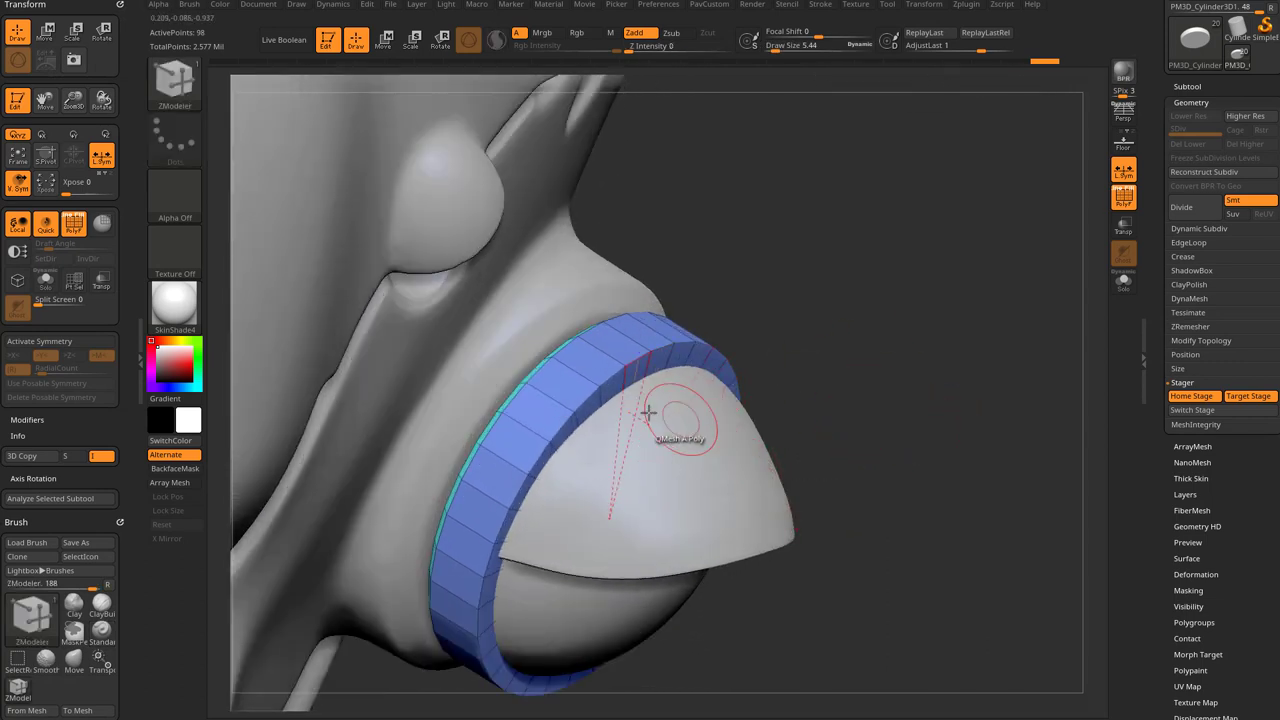
key("space")
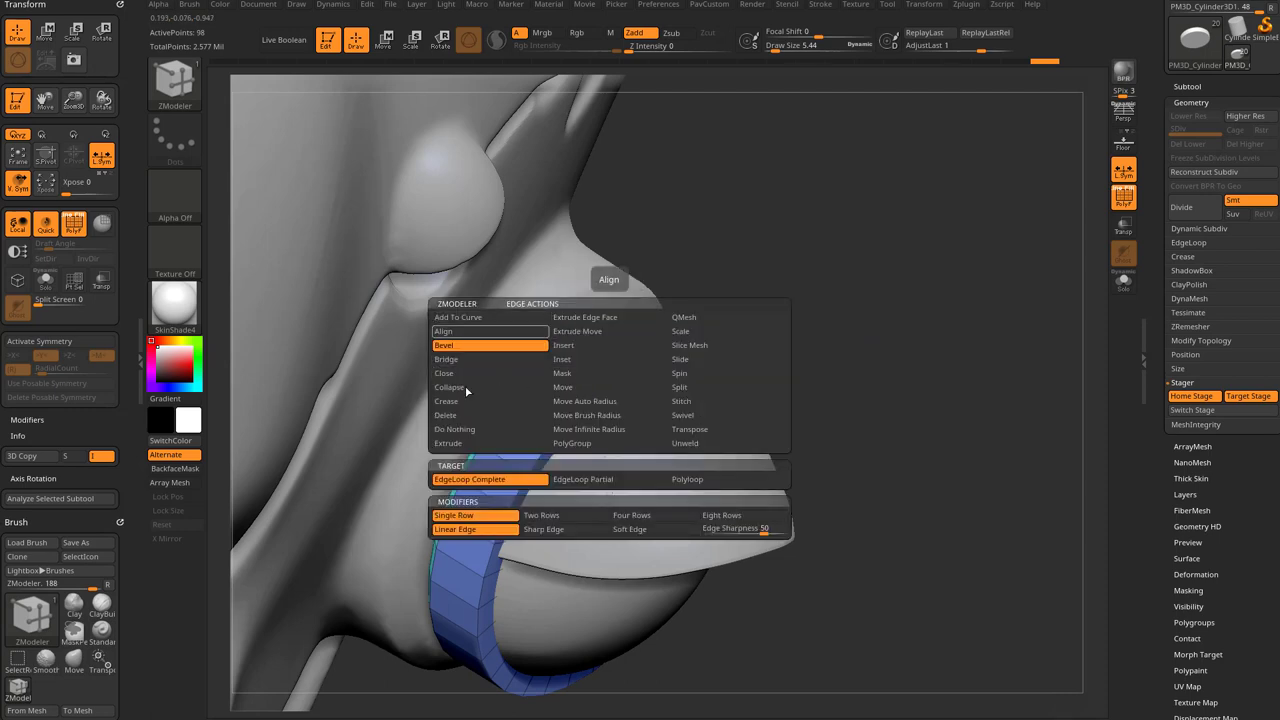
left_click_drag(612, 372, 638, 364)
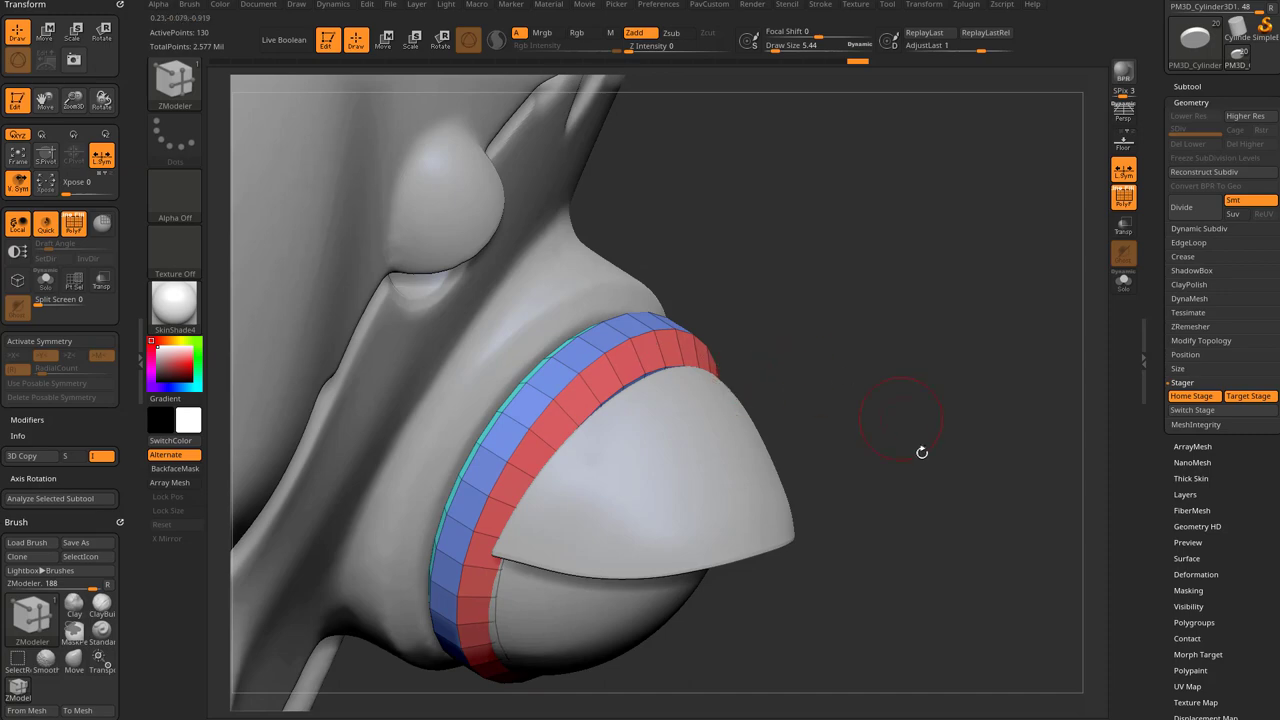
Step: Undo the last bevel and bevel the complete edge loop on the cylinder's outward-facing rim around the eye again, narrower
mouse_move(922, 452)
left_mouse_down("alt")
mouse_move(857, 494)
mouse_move(871, 434)
mouse_move(897, 449)
left_mouse_up("alt")
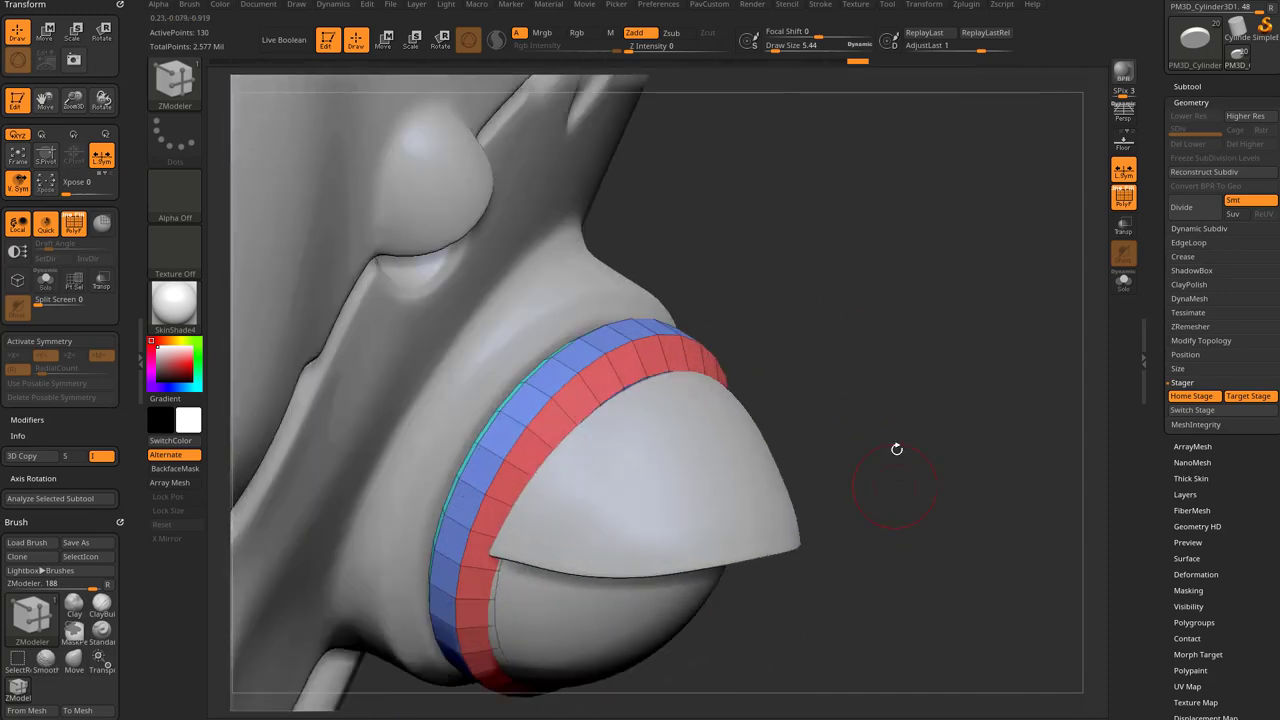
key("ctrl+z")
left_click_drag(616, 368, 623, 371)
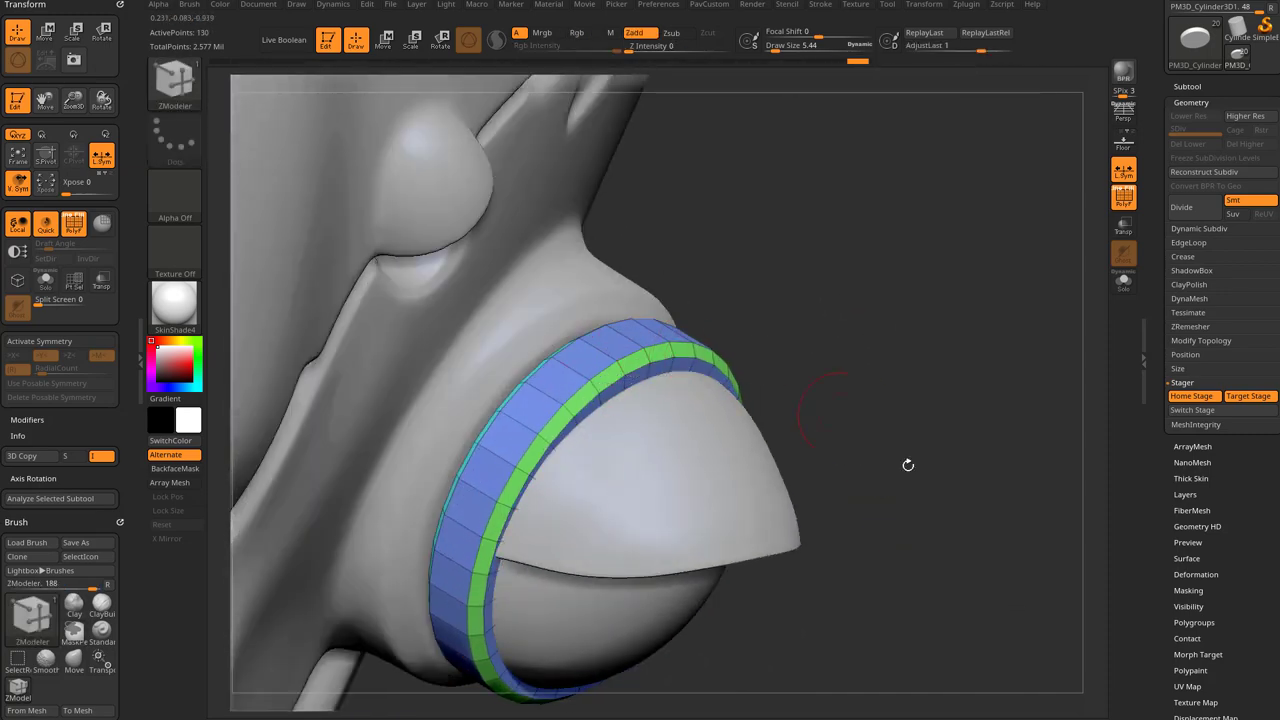
left_click_drag(908, 465, 869, 504, "alt")
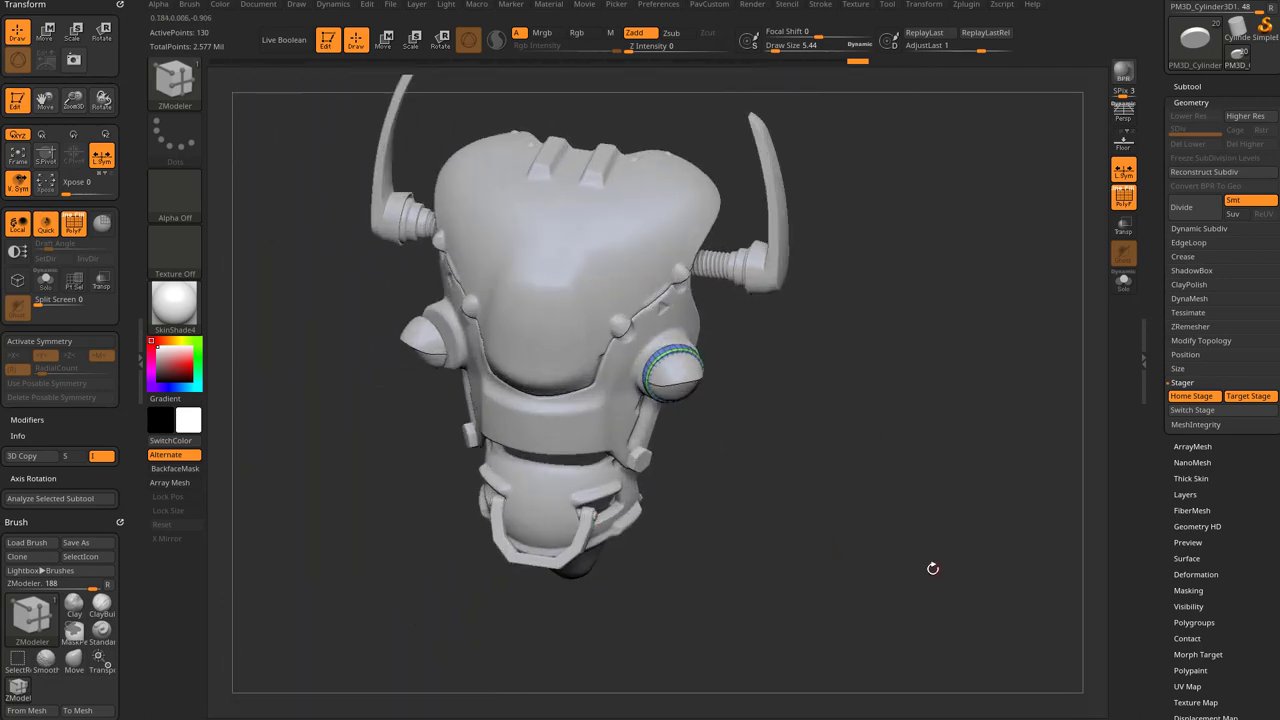
Step: Switch the bevelled cylinder back to its Home Stage below the head and select the Standard brush
key("ctrl+alt+2")
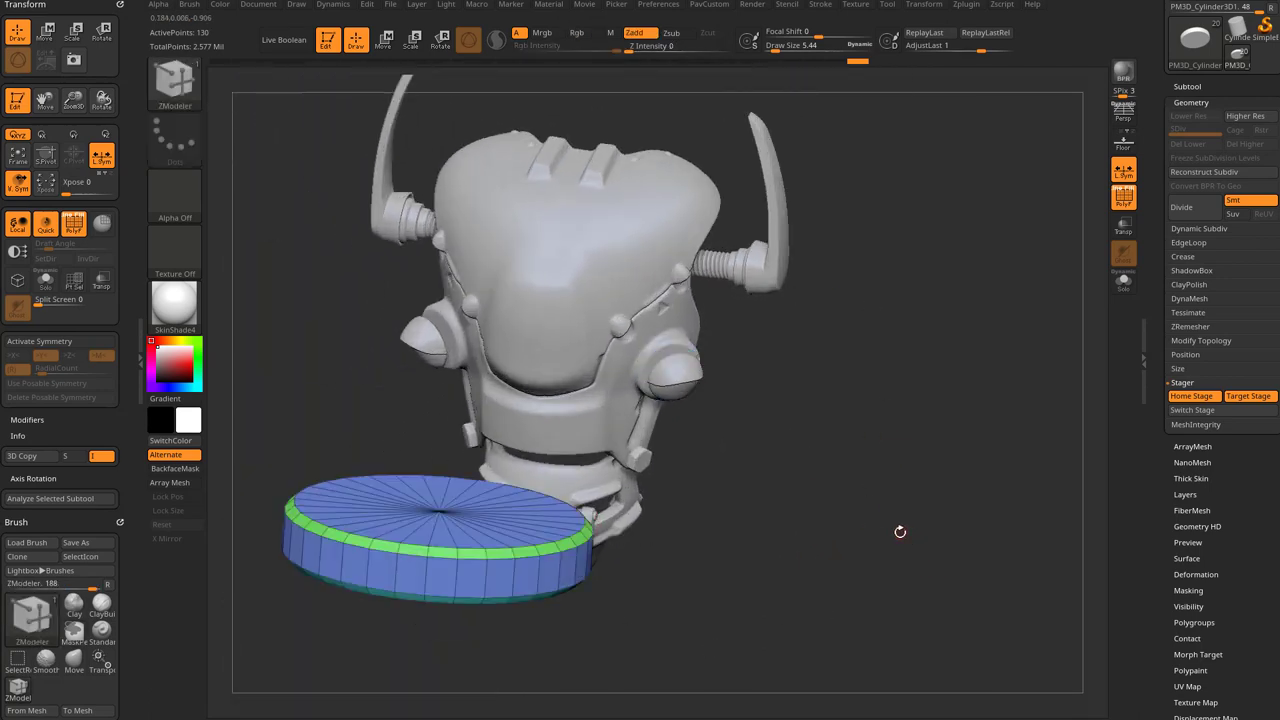
left_click_drag(803, 539, 912, 460, "alt")
left_click_drag(806, 537, 888, 516)
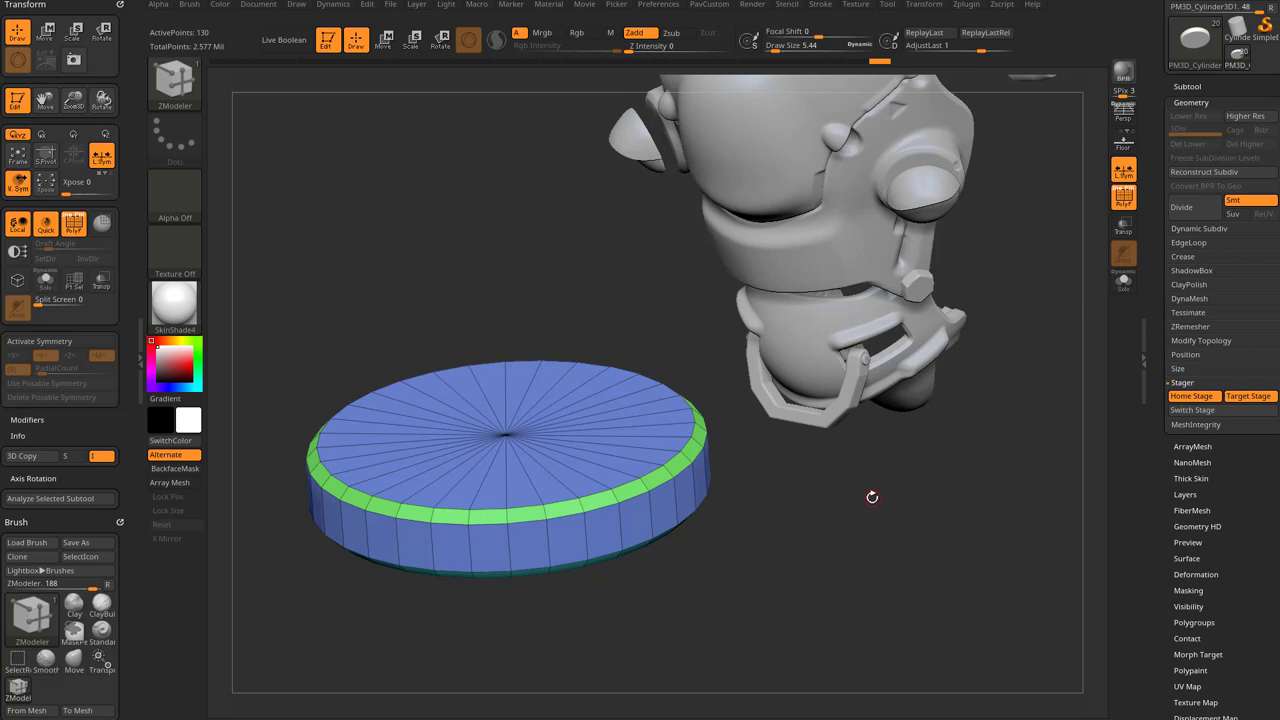
key("b")
key("s")
key("t")
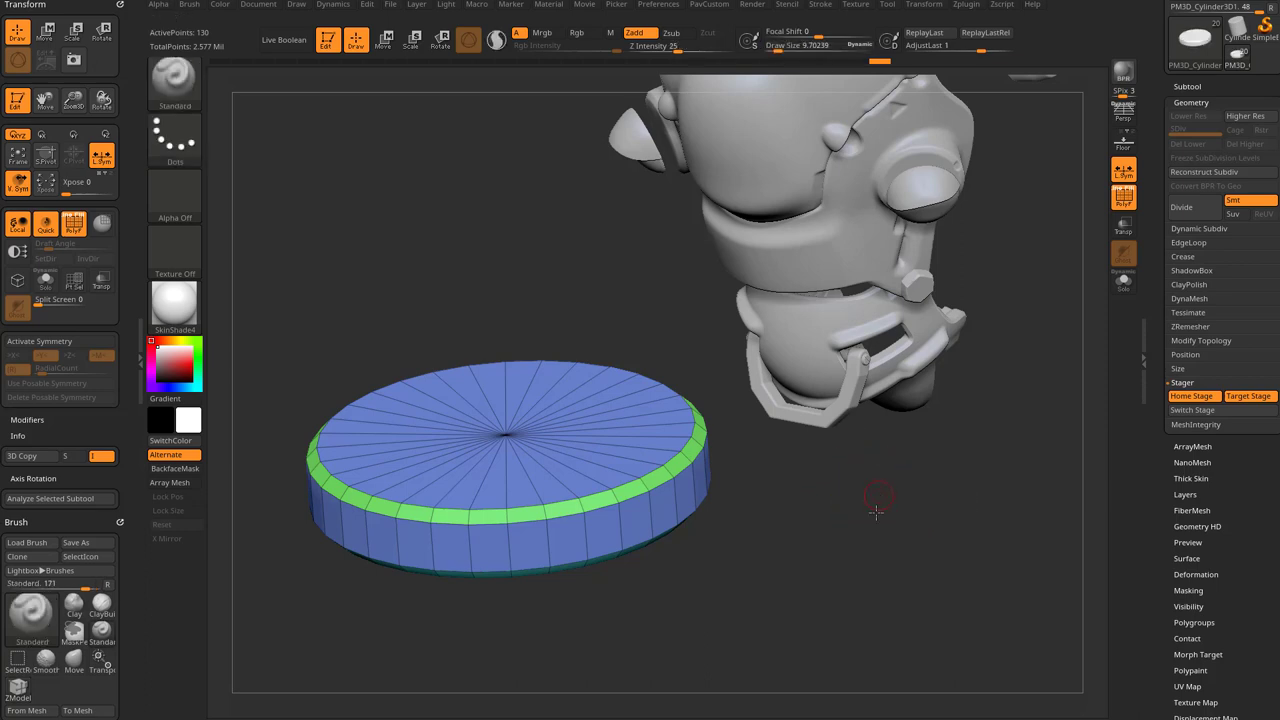
left_click_drag(874, 511, 878, 541, "alt")
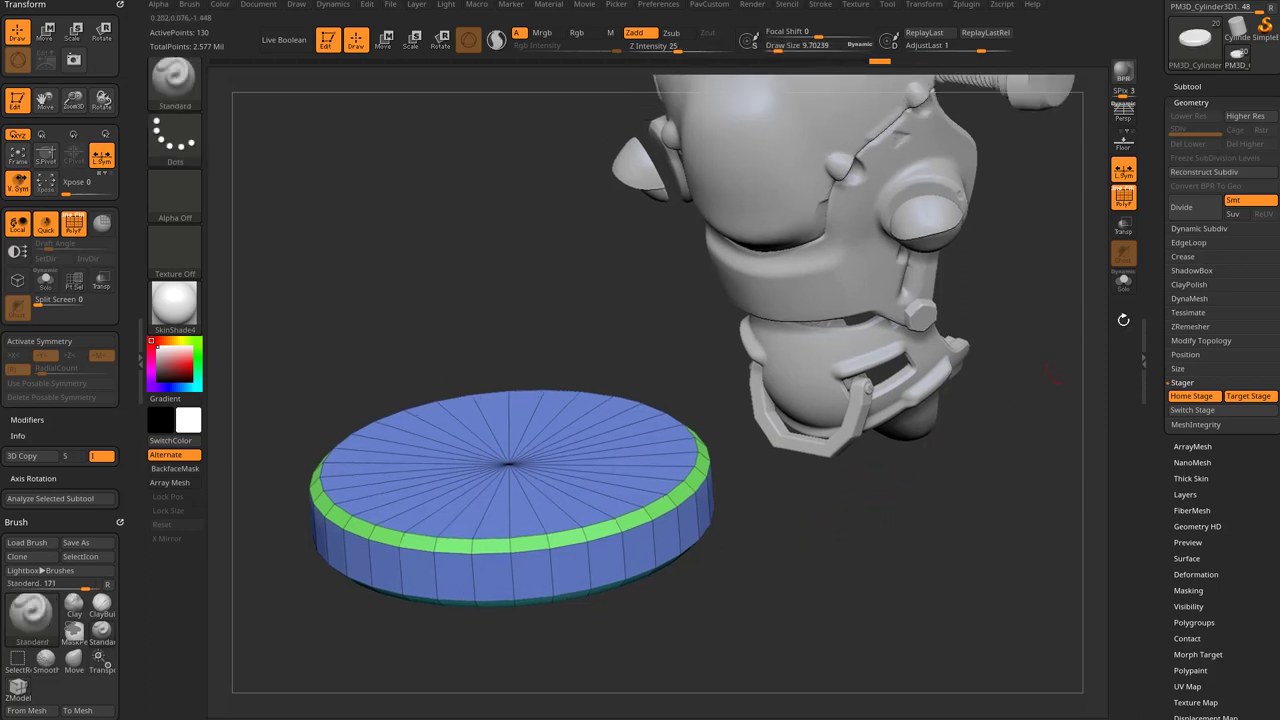
Step: Crease the cylinder's edges along its polygroup borders with Crease PG
left_click(1186, 230)
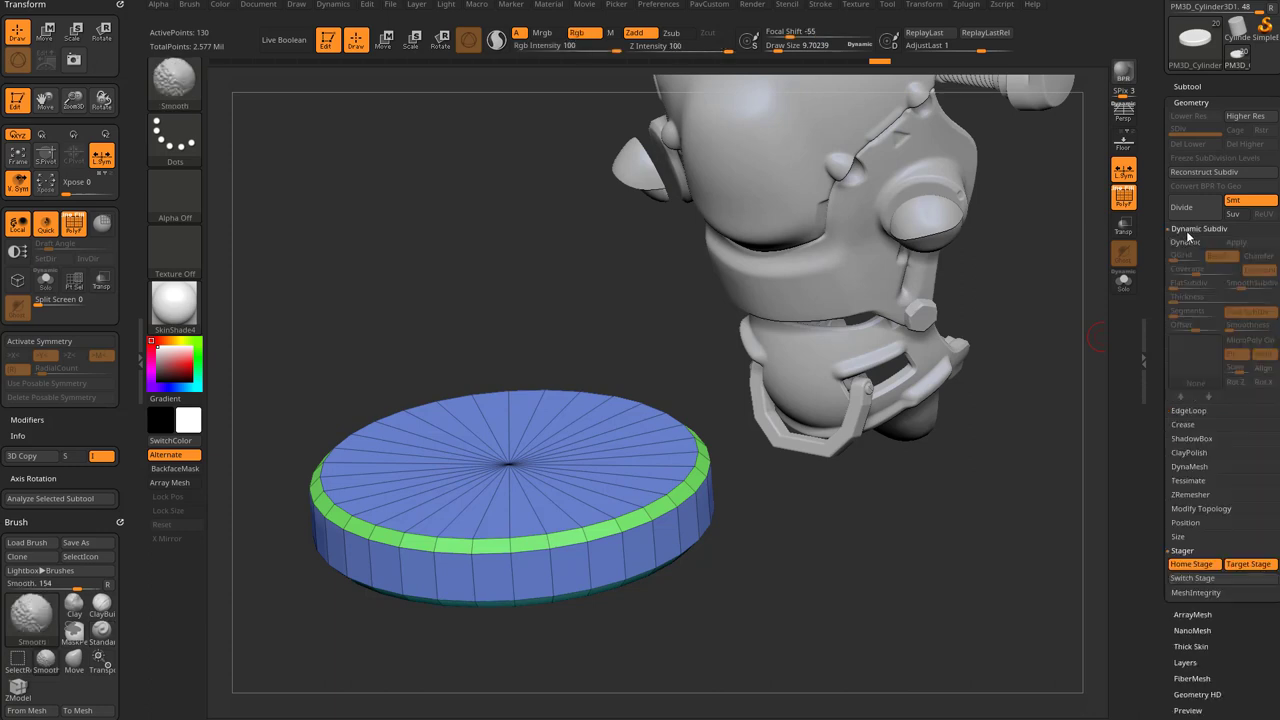
left_click(1182, 425)
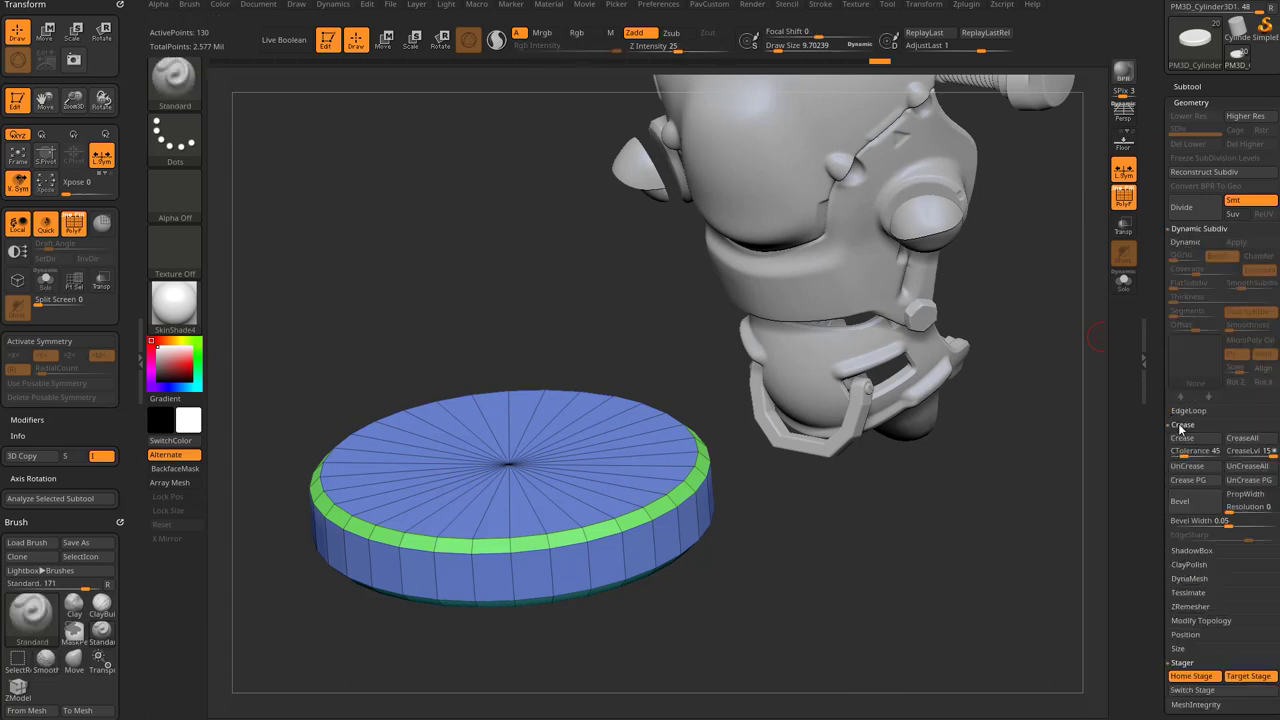
left_click(1208, 483)
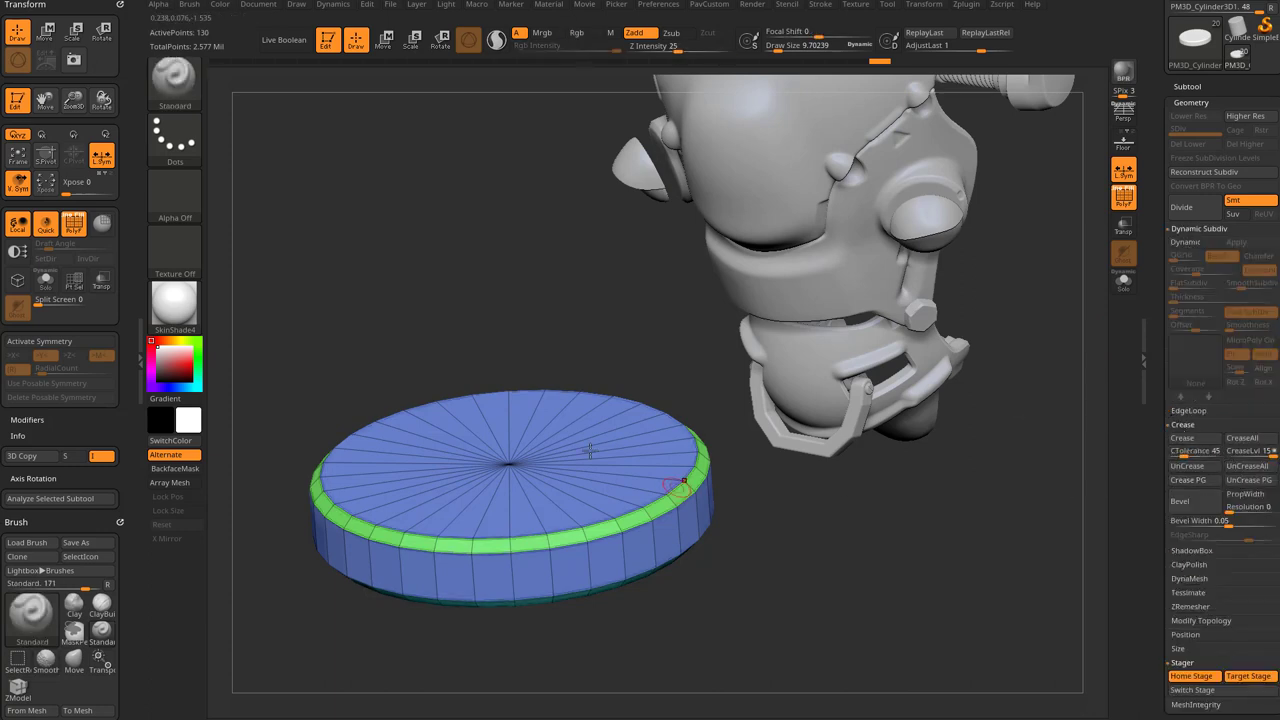
Step: Hide the polyframe and activate Dynamic Subdiv on the cylinder, answering the prompt with Always YES
left_click(1184, 243)
left_click_drag(926, 508, 938, 565)
left_click(1121, 200)
left_click_drag(972, 488, 955, 437, "alt")
key("shift+d")
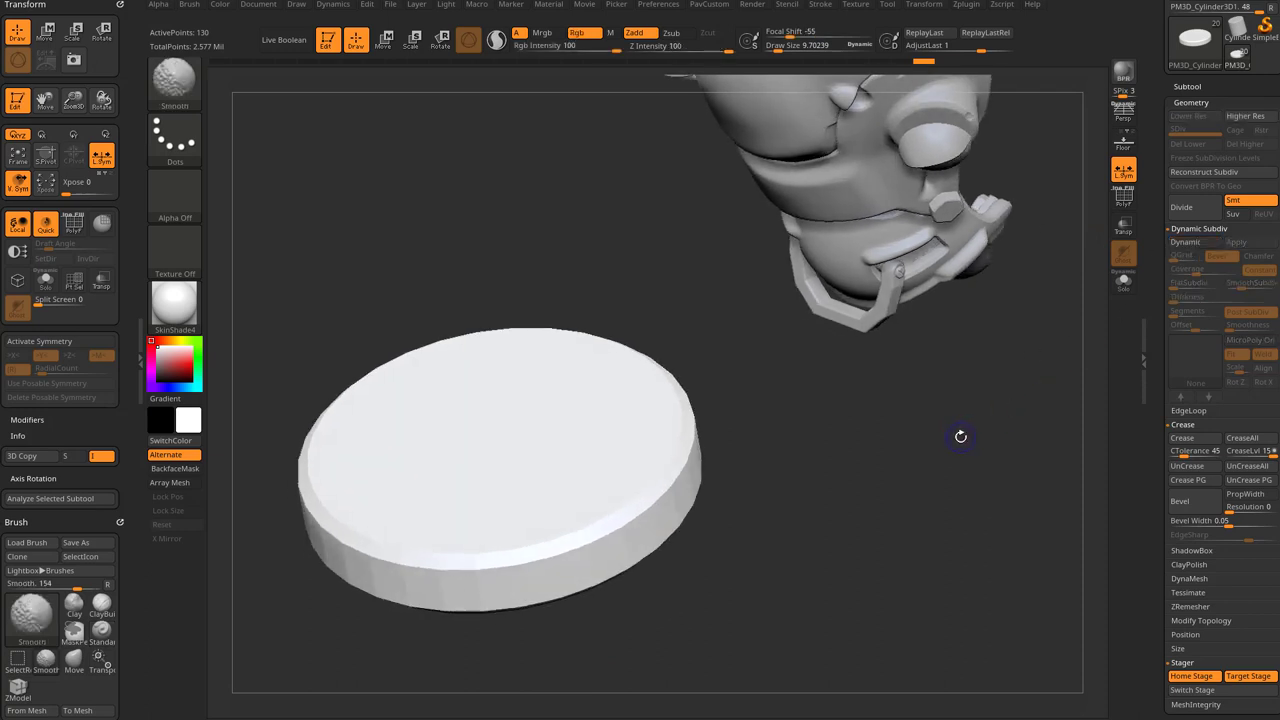
key("d")
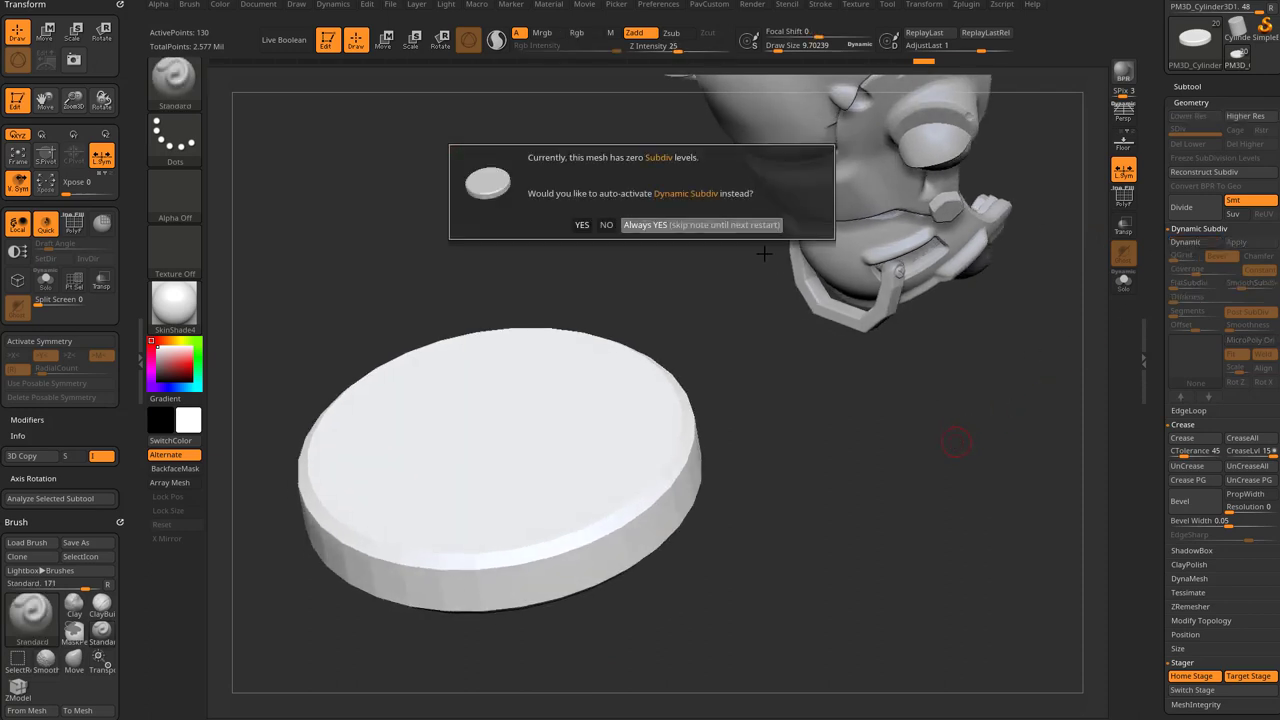
left_click(645, 224)
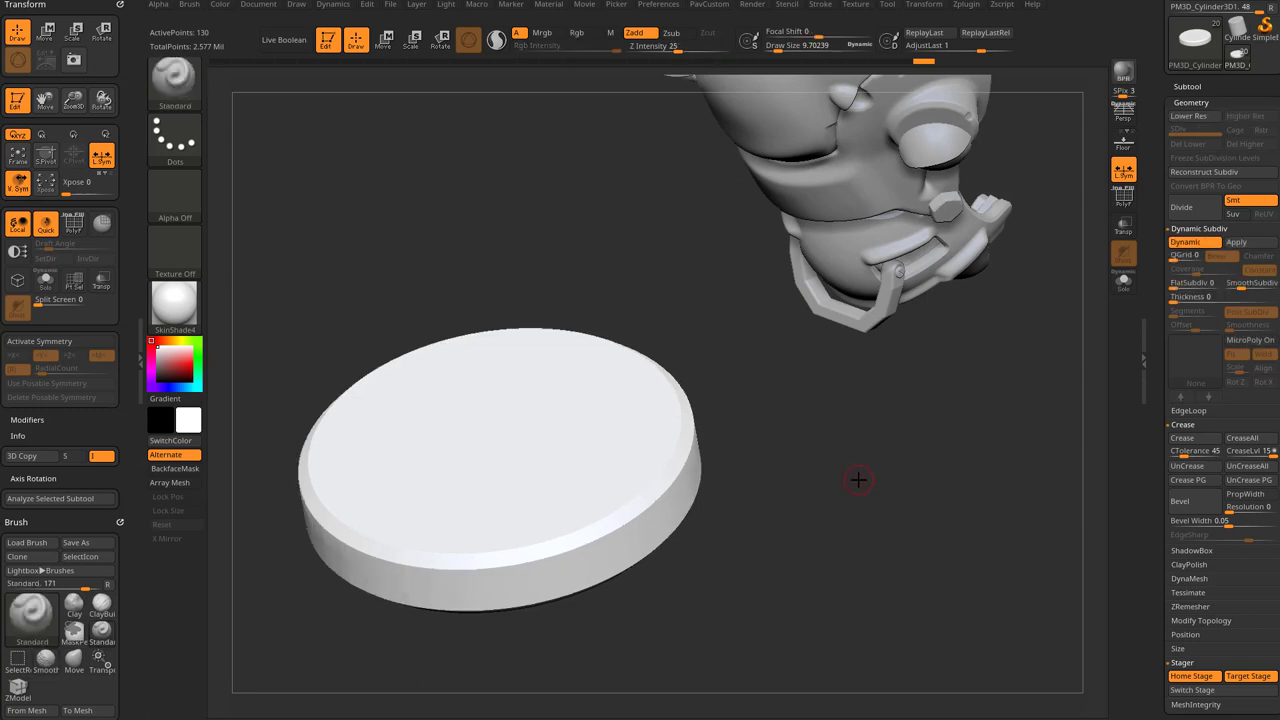
Step: Apply the cylinder's Dynamic Subdiv to convert it into real subdivision levels
key("shift+s")
left_click_drag(857, 480, 975, 445)
key("shift+s")
left_click(1234, 243)
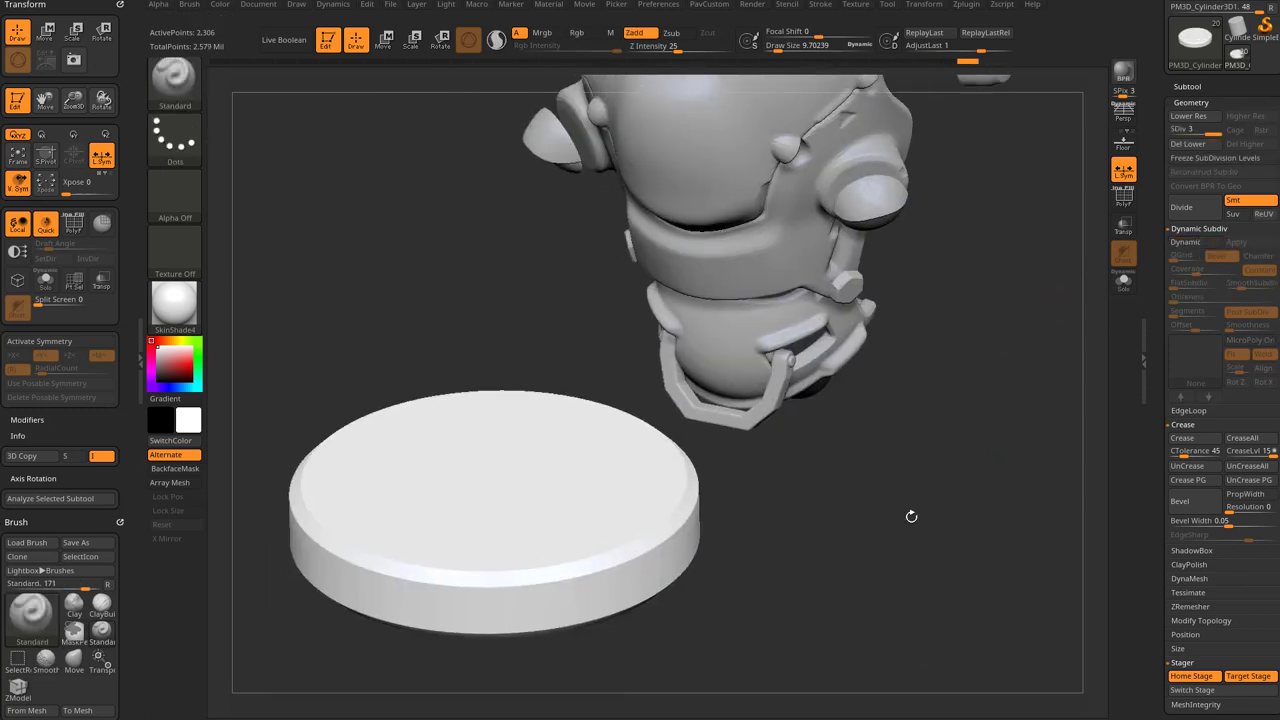
Step: Switch the subdivided cylinder to its Target Stage to check it around the eye and return it to the Home Stage
key("s")
left_click_drag(913, 490, 916, 482)
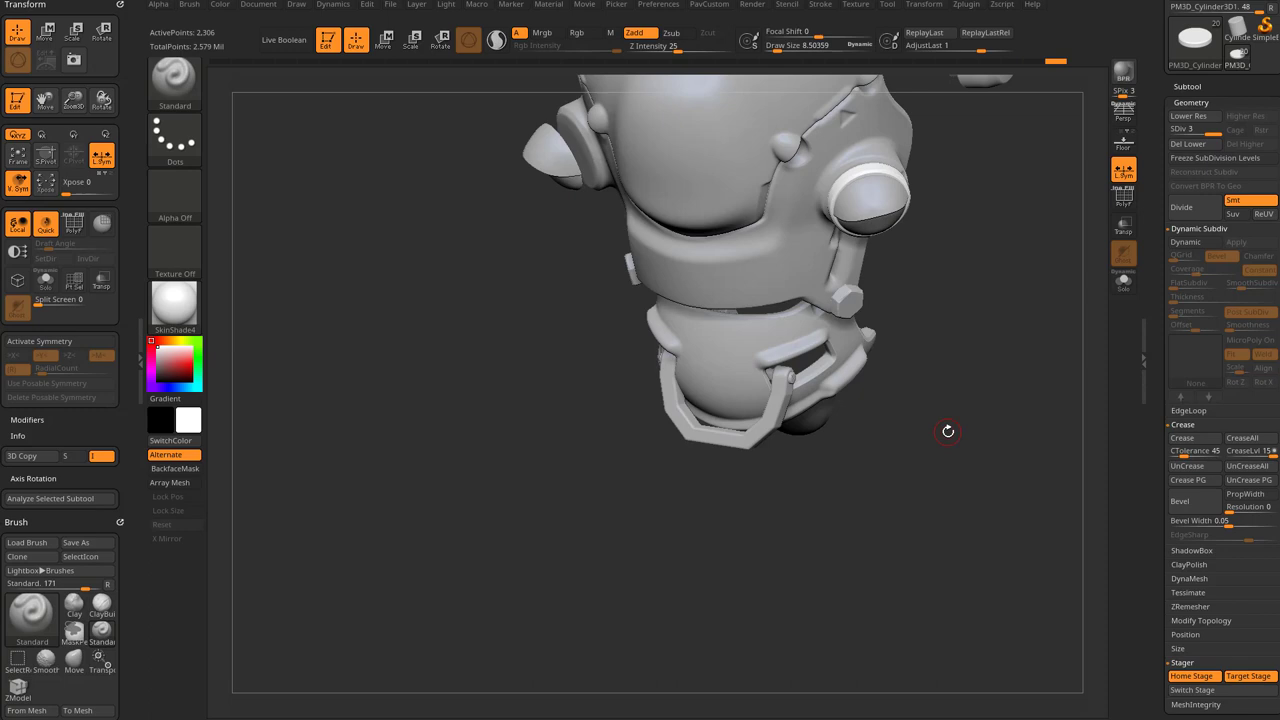
left_click(946, 433, "ctrl+shift")
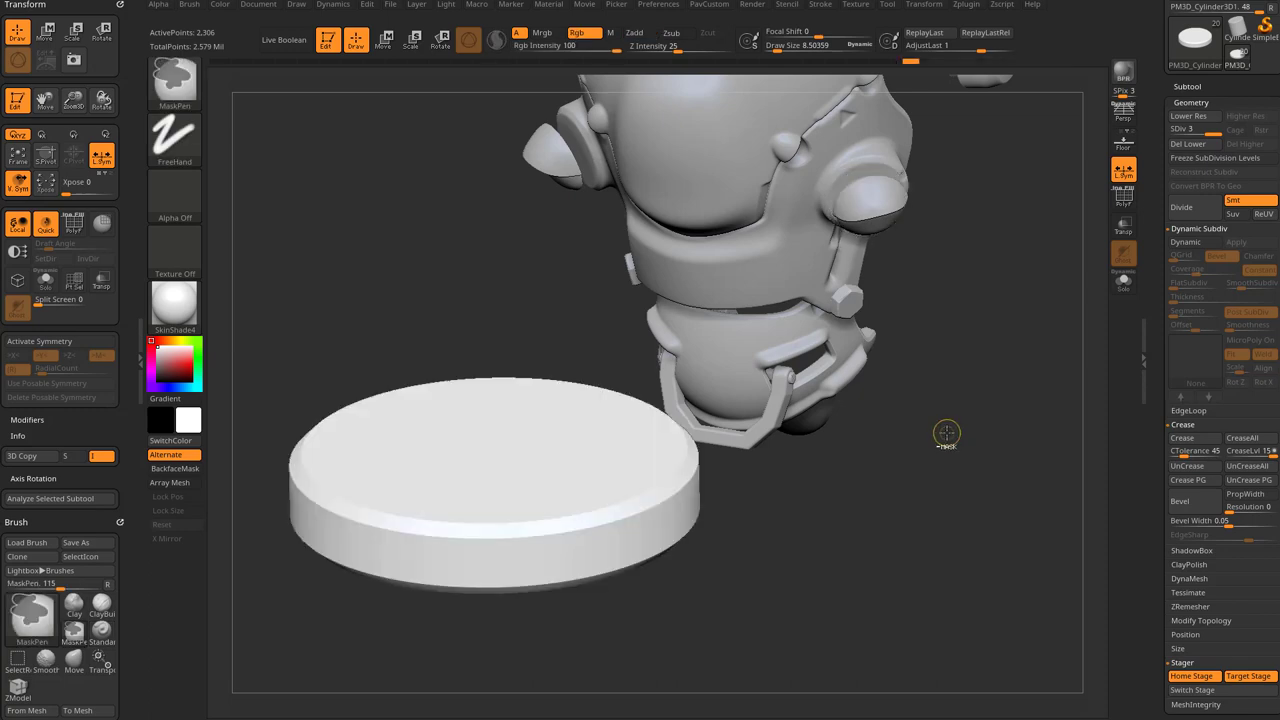
mouse_move(954, 434)
left_mouse_down()
mouse_move(937, 460)
mouse_move(977, 436)
left_mouse_up()
Step: DynaMesh the cylinder at resolution 1168 without freezing its subdivision levels, and check the new mesh in polyframe view
left_click_drag(1159, 440, 1159, 126)
left_click(1189, 264)
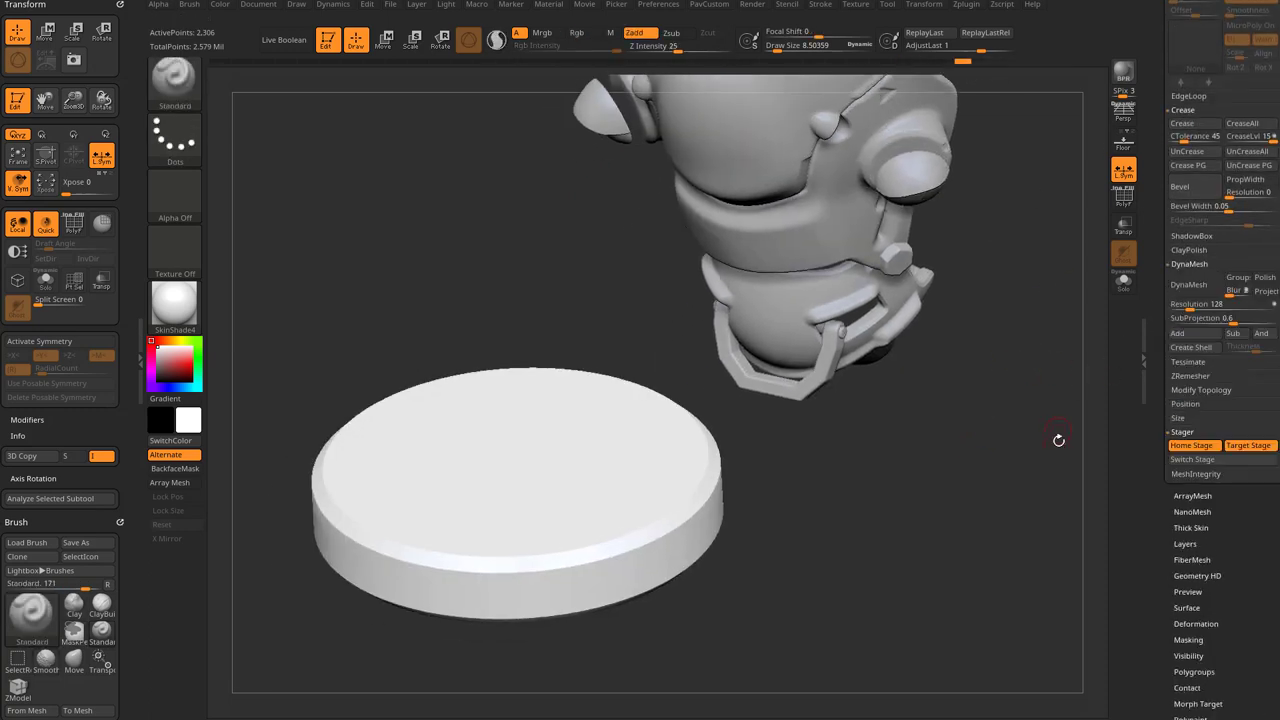
left_click_drag(1190, 306, 1226, 306)
left_click(1205, 288)
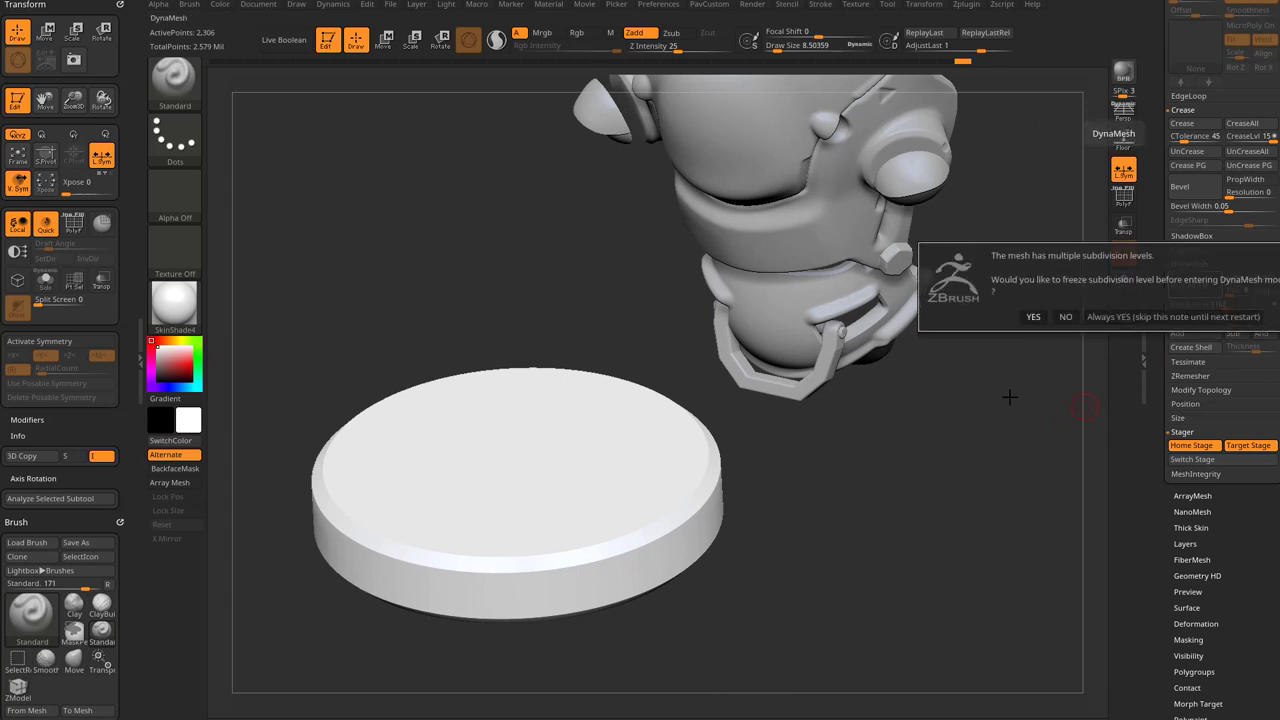
left_click(1065, 317)
key("shift+f")
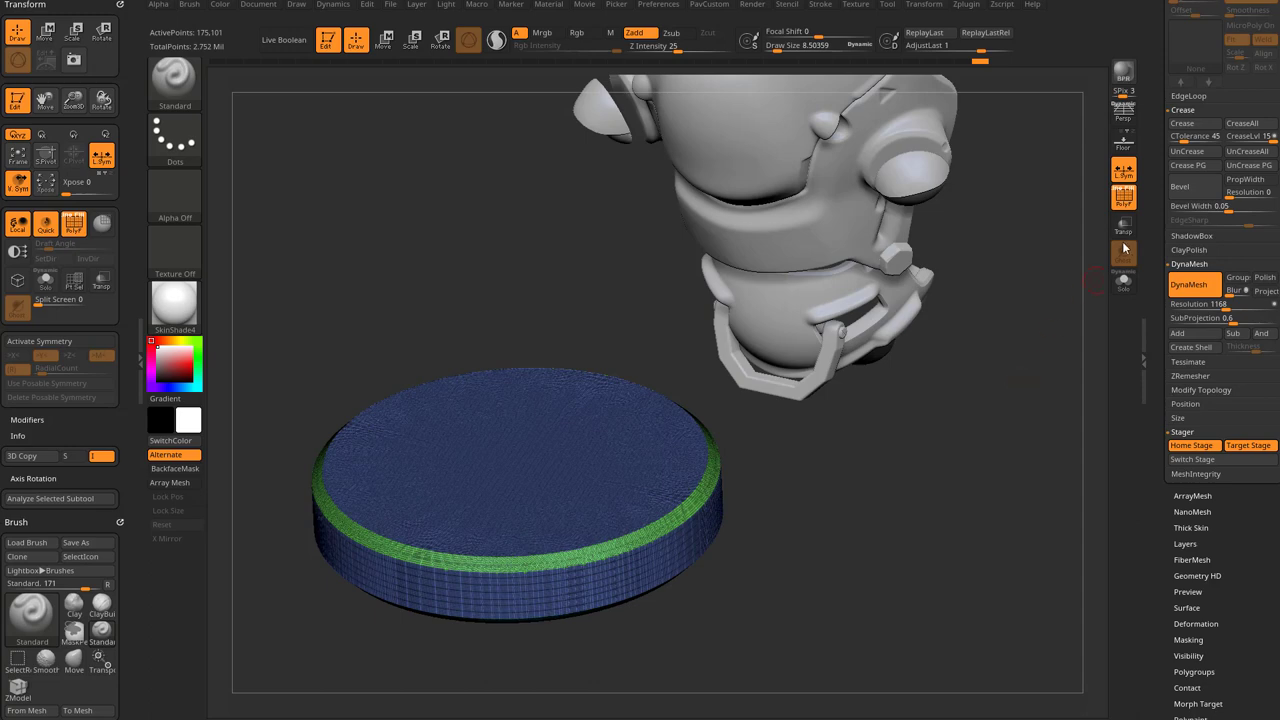
left_click(1124, 200)
Step: Switch the DynaMeshed cylinder to its Target Stage and examine its fit around the eye
key("ctrl+s")
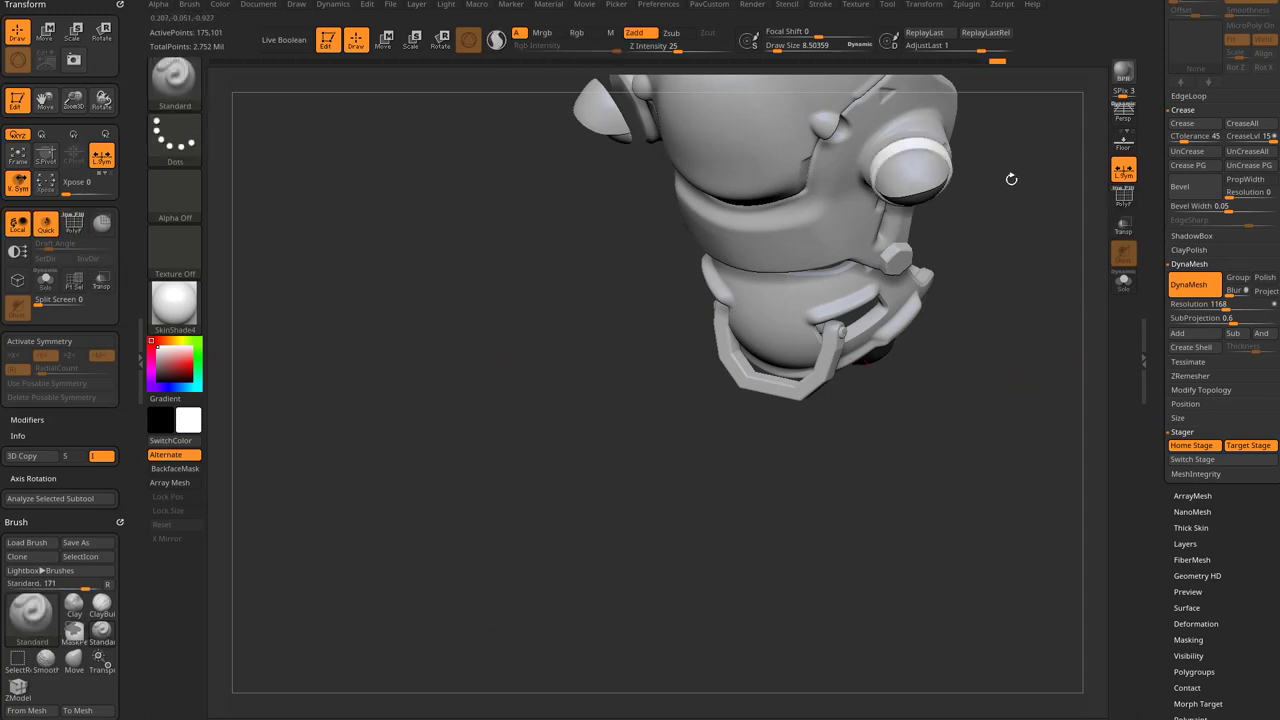
left_click_drag(1009, 178, 948, 387)
key("s")
left_click_drag(903, 333, 907, 333)
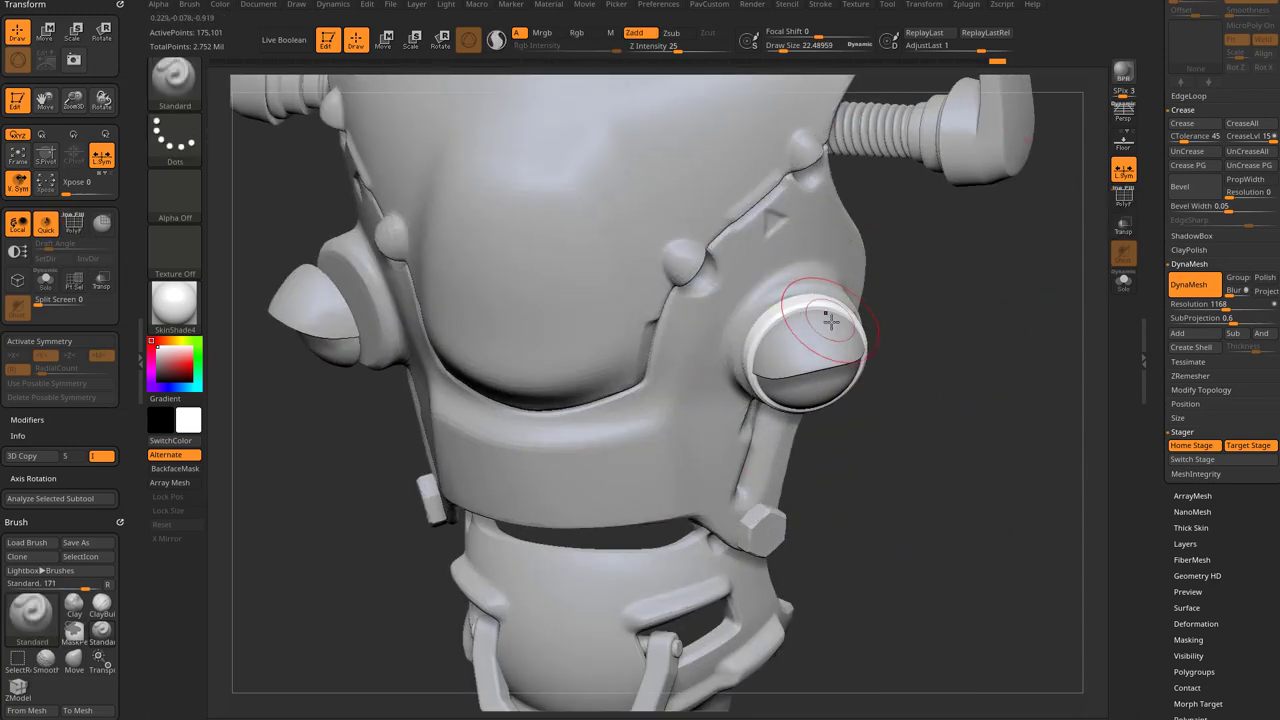
key("s")
left_click_drag(828, 321, 824, 321)
left_click_drag(905, 362, 580, 492, "alt")
Step: Return the cylinder to its Home Stage and examine the dense wireframe with the polyframe shown briefly
key("ctrl+s")
left_click_drag(937, 480, 1098, 317)
key("ctrl+s")
key("ctrl+s")
left_click(1125, 198)
left_click_drag(961, 368, 1022, 323, "alt")
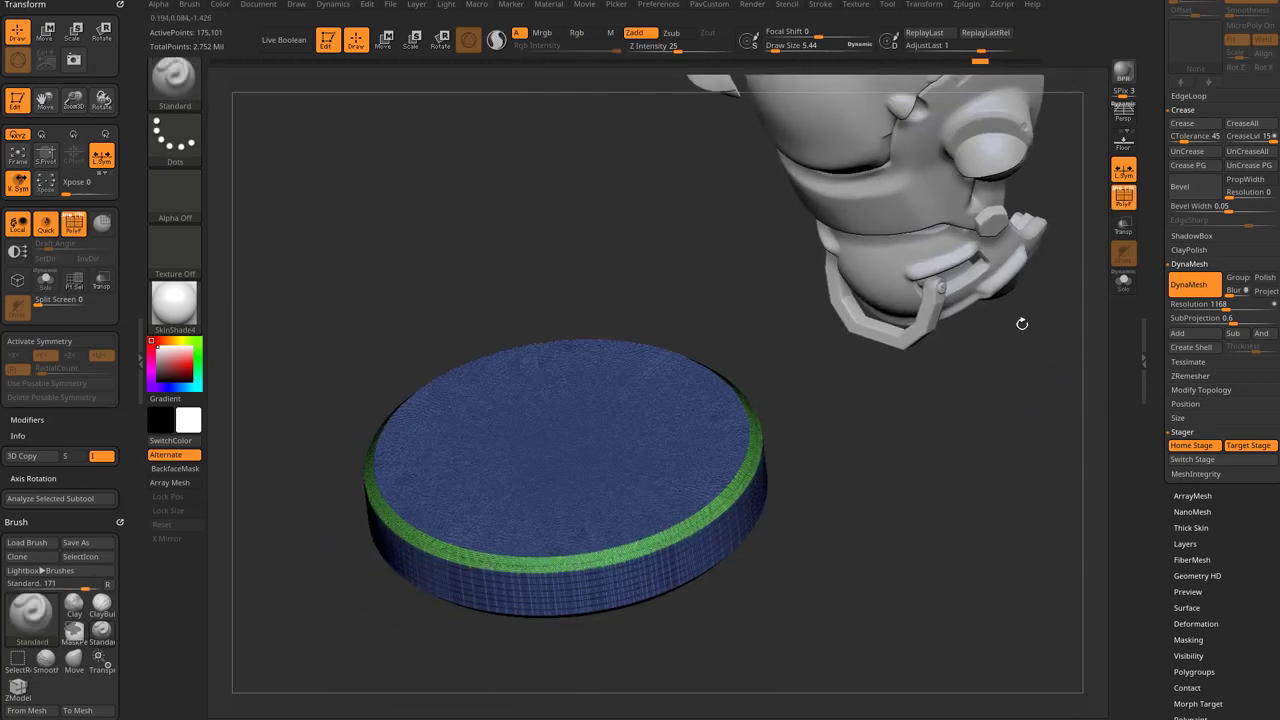
left_click(1124, 197)
Step: Set the draw size to about 31 and activate radial symmetry on the Y axis with a RadialCount of 8
key("s")
mouse_move(858, 455)
left_mouse_down()
mouse_move(880, 456)
mouse_move(867, 457)
mouse_move(875, 434)
left_mouse_up()
key("x")
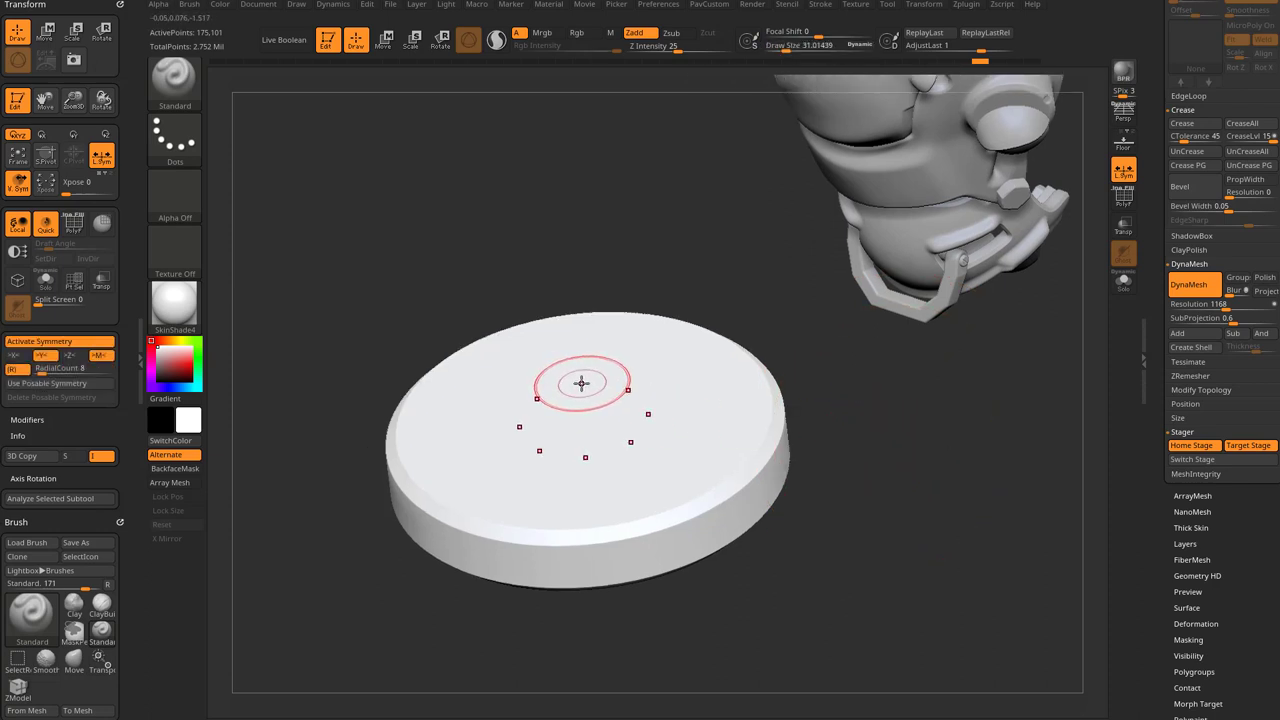
mouse_move(886, 456)
left_mouse_down()
mouse_move(906, 451)
mouse_move(823, 500)
mouse_move(935, 513)
left_mouse_up()
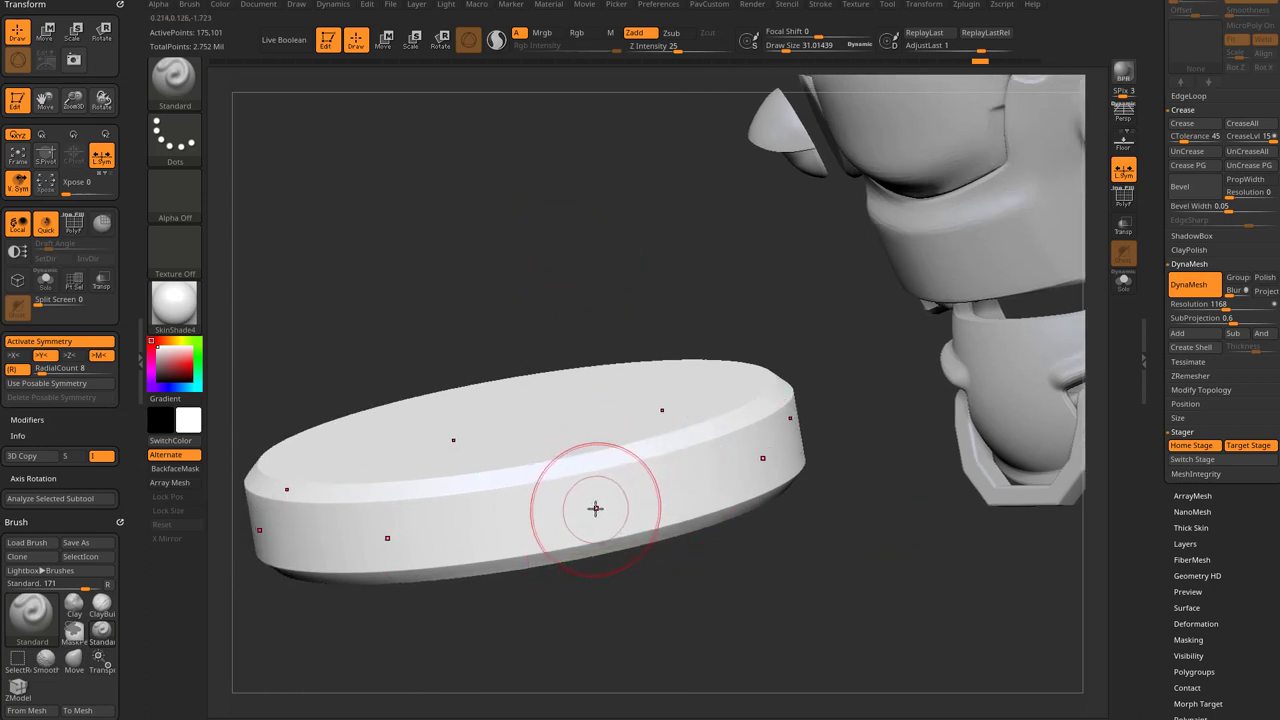
Step: Try sculpting freehand on the cylinder's side wall with the Standard brush at draw size about 17, and undo the stroke
key("bracketleft")
mouse_move(593, 503)
left_mouse_down()
mouse_move(605, 516)
mouse_move(660, 469)
mouse_move(632, 535)
left_mouse_up()
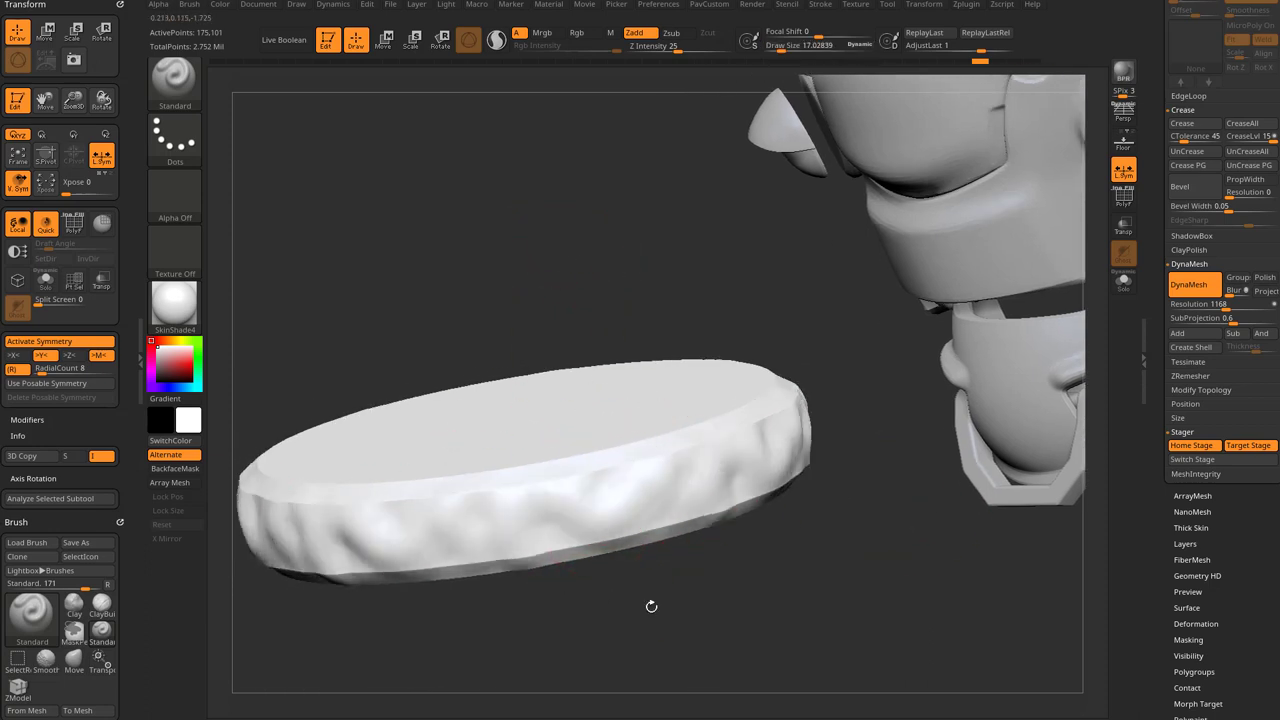
key("ctrl+z")
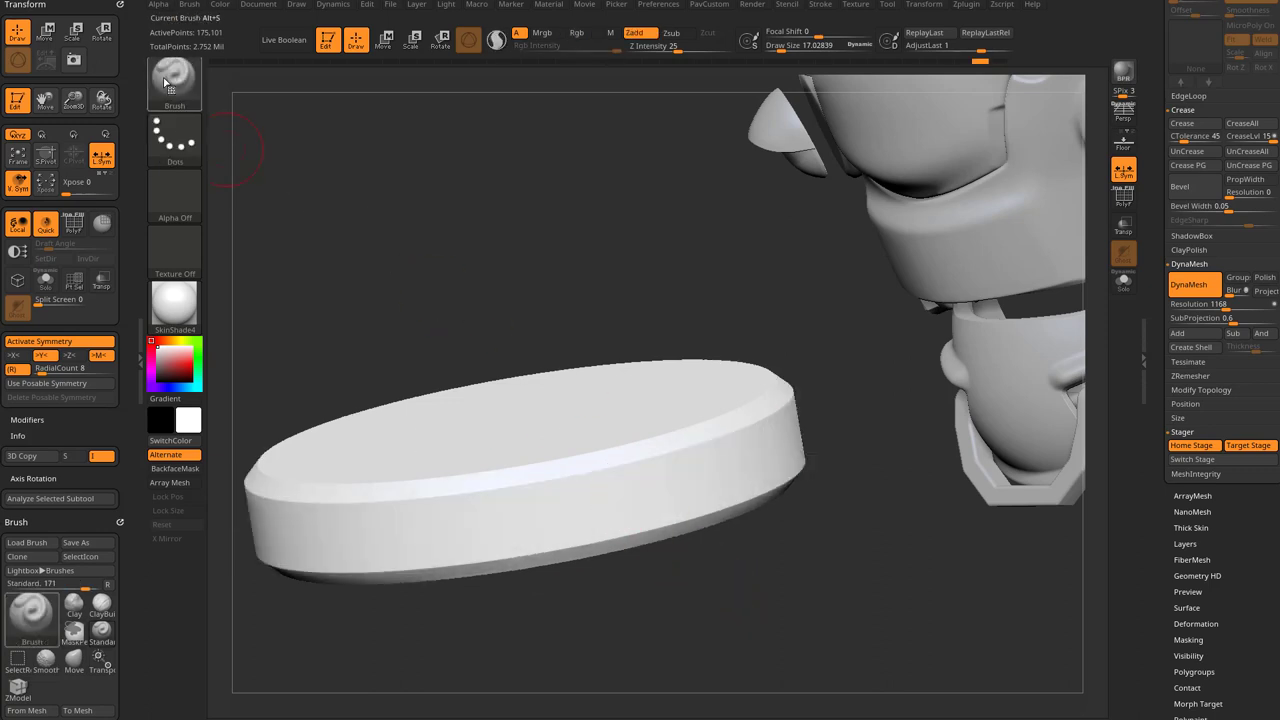
Step: Set the Standard brush to the DragRect stroke with Alpha 06, draw size about 14 and Focal Shift -100
left_click(175, 140)
left_click(303, 152)
left_click(183, 197)
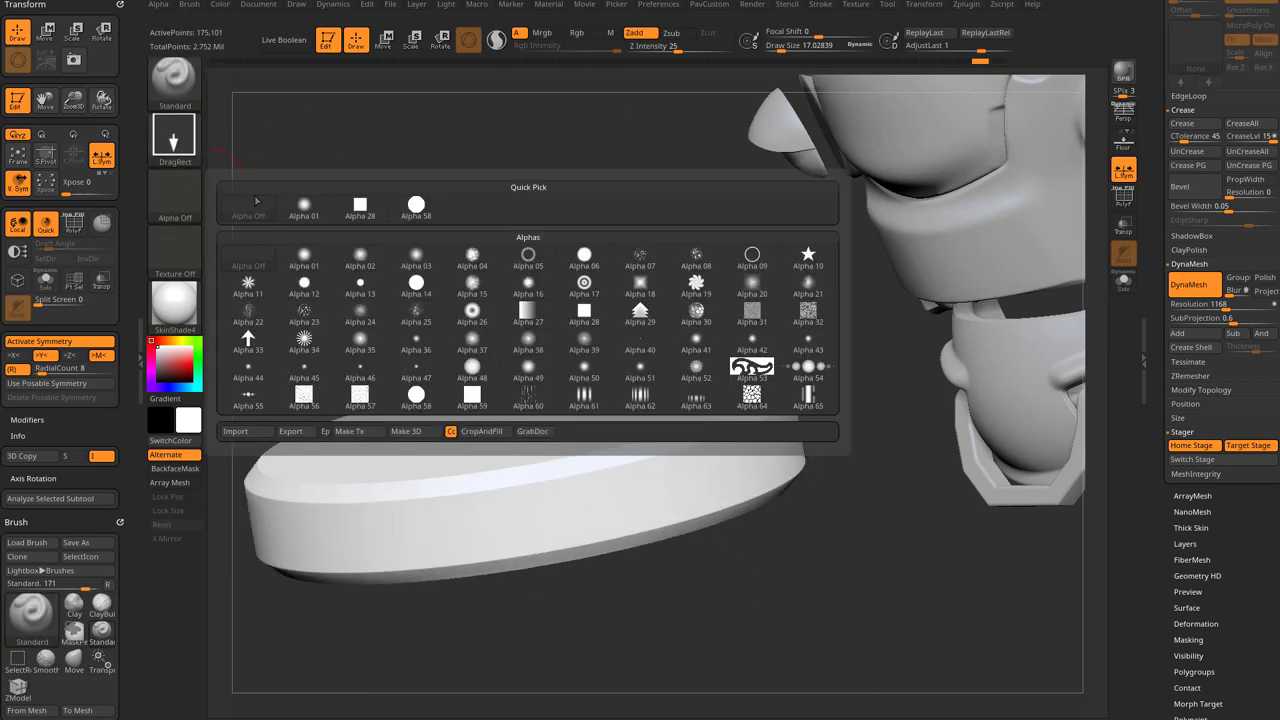
left_click(586, 256)
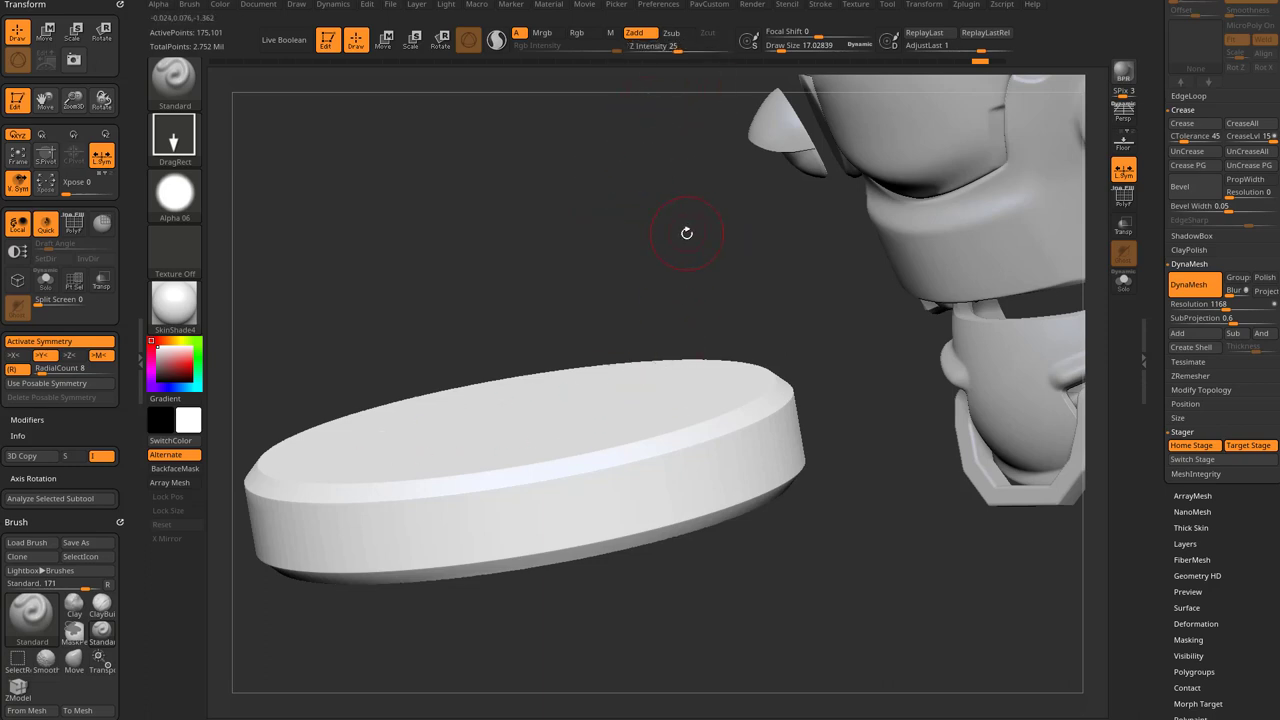
left_click_drag(672, 242, 704, 198)
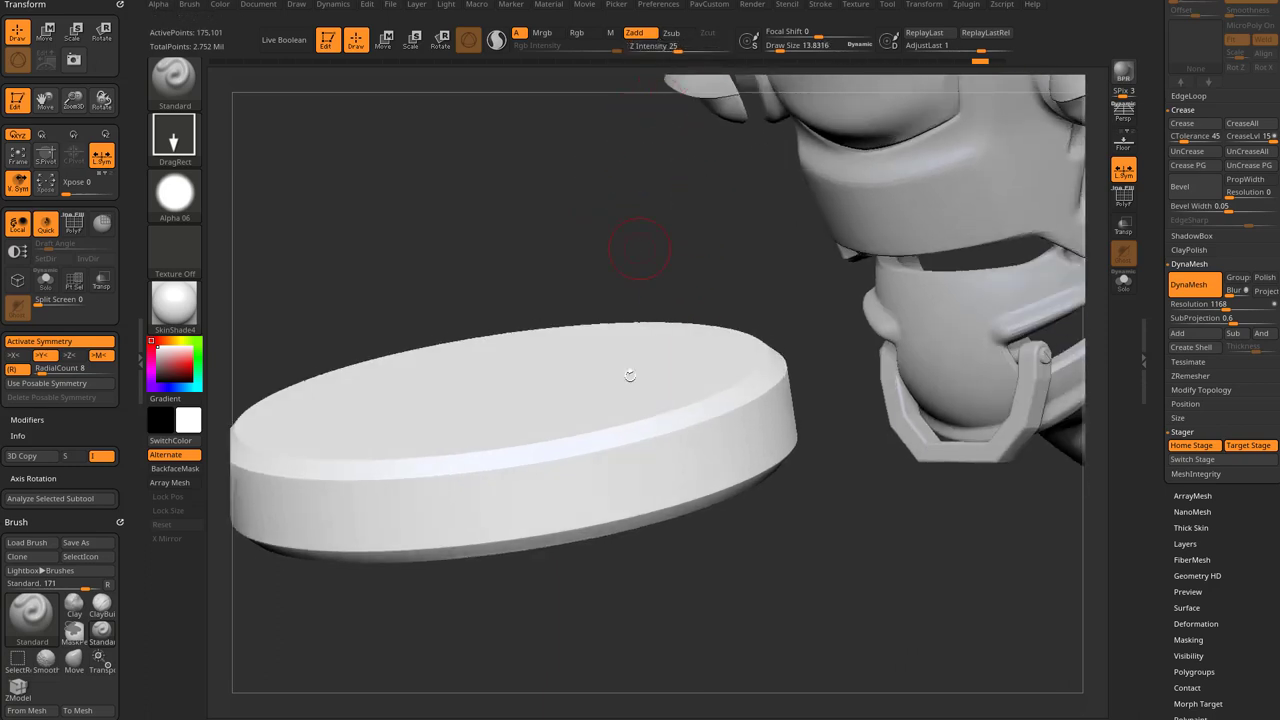
key("ctrl")
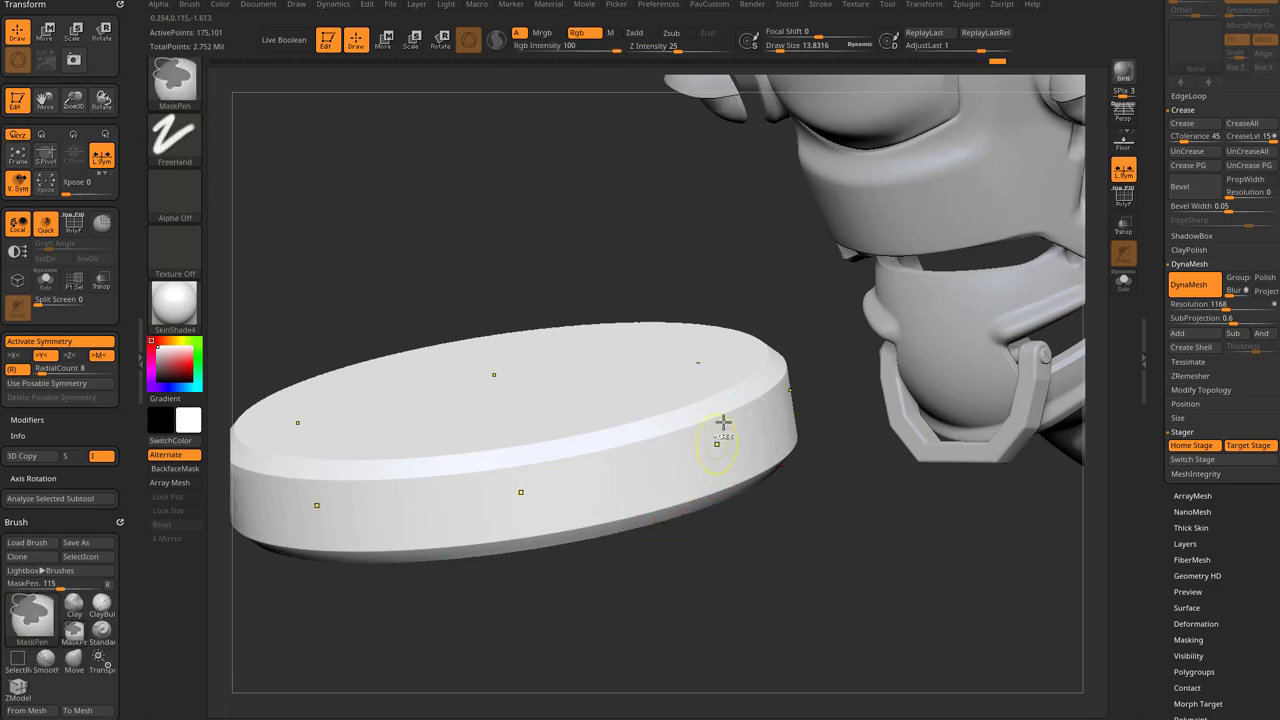
left_click(766, 36)
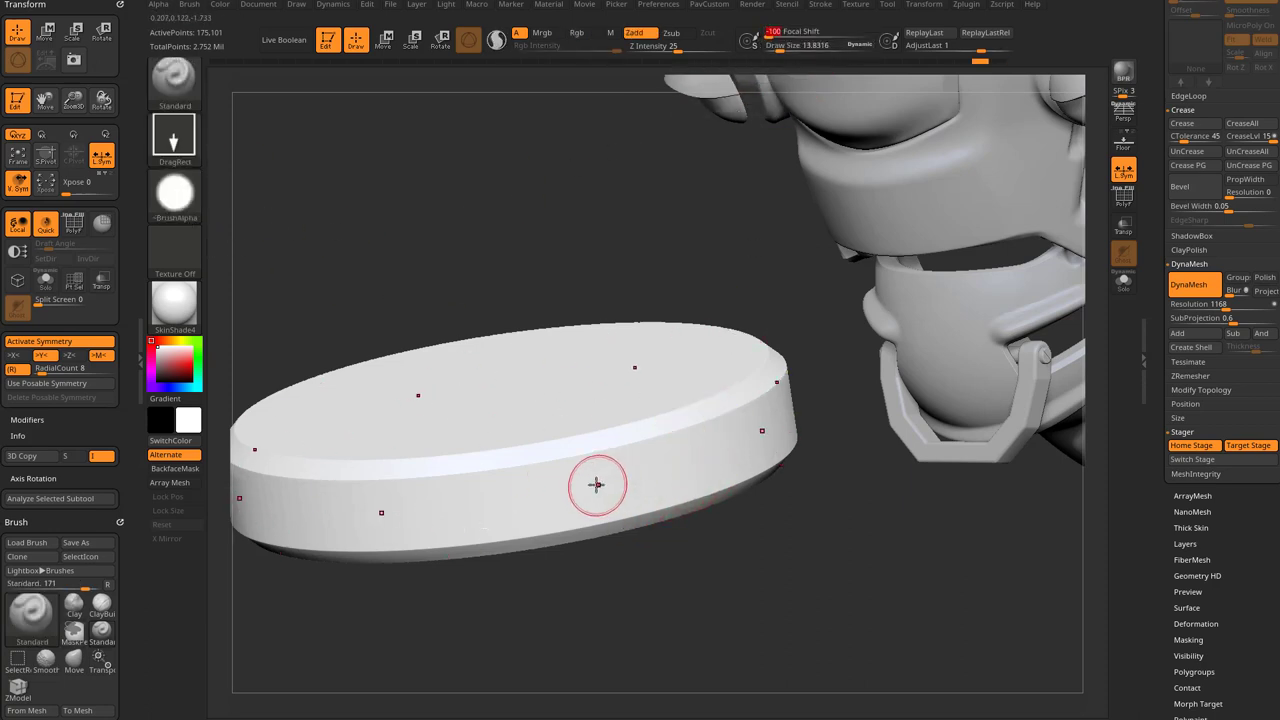
Step: Try stamping radially repeated circles around the cylinder's side wall, and undo the stamps
mouse_move(594, 486)
left_mouse_down()
mouse_move(632, 523)
mouse_move(597, 497)
mouse_move(616, 540)
left_mouse_up()
key("ctrl+z")
key("ctrl+z")
key("ctrl+z")
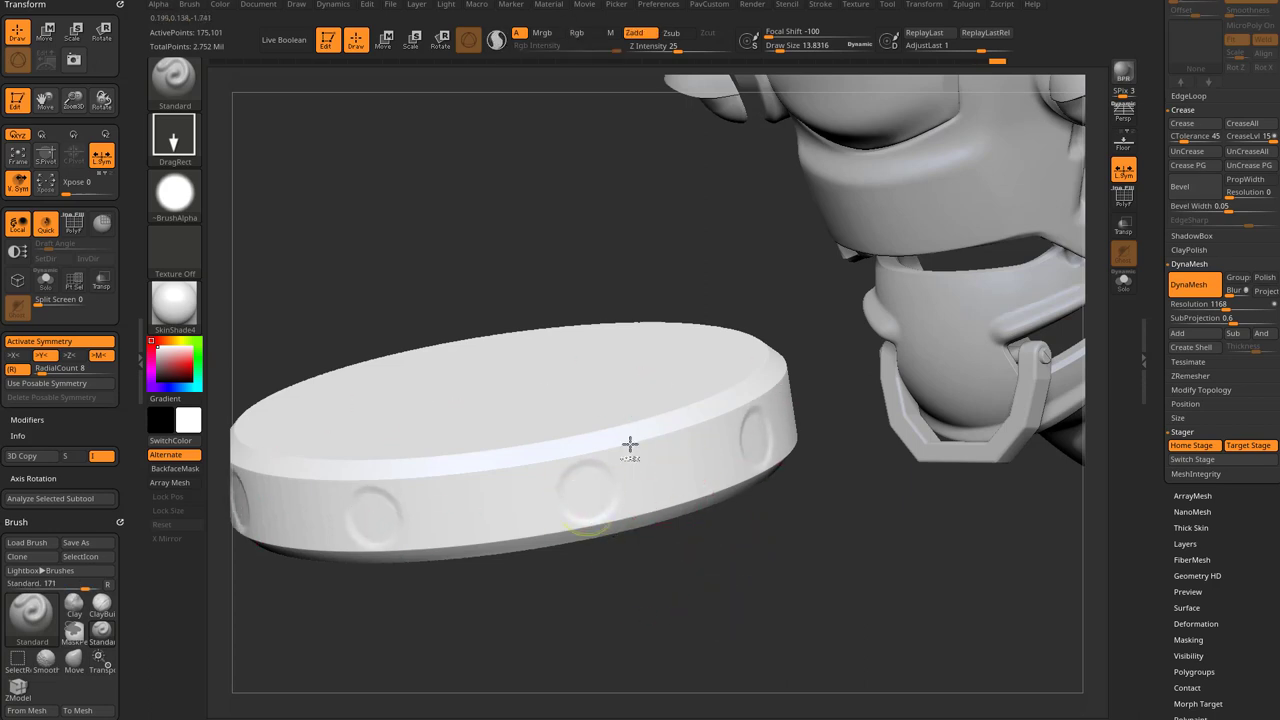
key("ctrl+z")
Step: Raise the Z Intensity to 38, test the circle stamps on the cylinder's side wall, and undo them
left_click_drag(679, 48, 693, 50)
left_click_drag(611, 484, 617, 516)
key("ctrl+z")
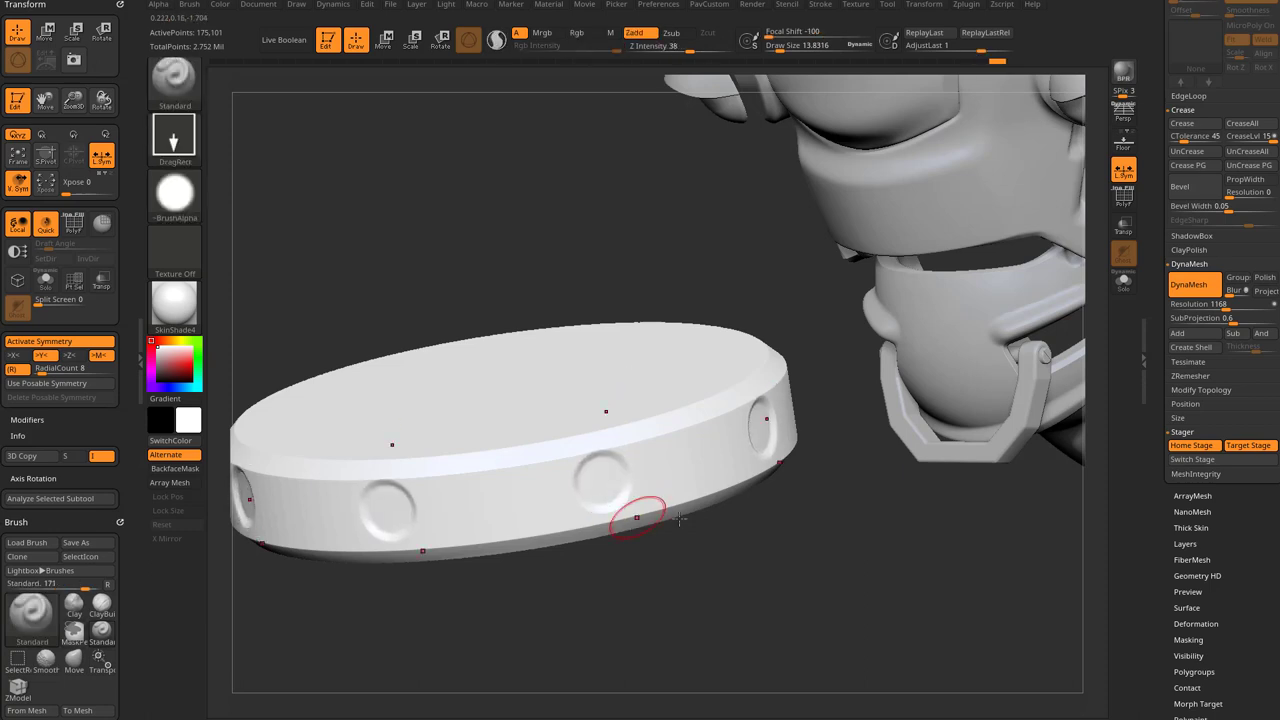
key("ctrl+z")
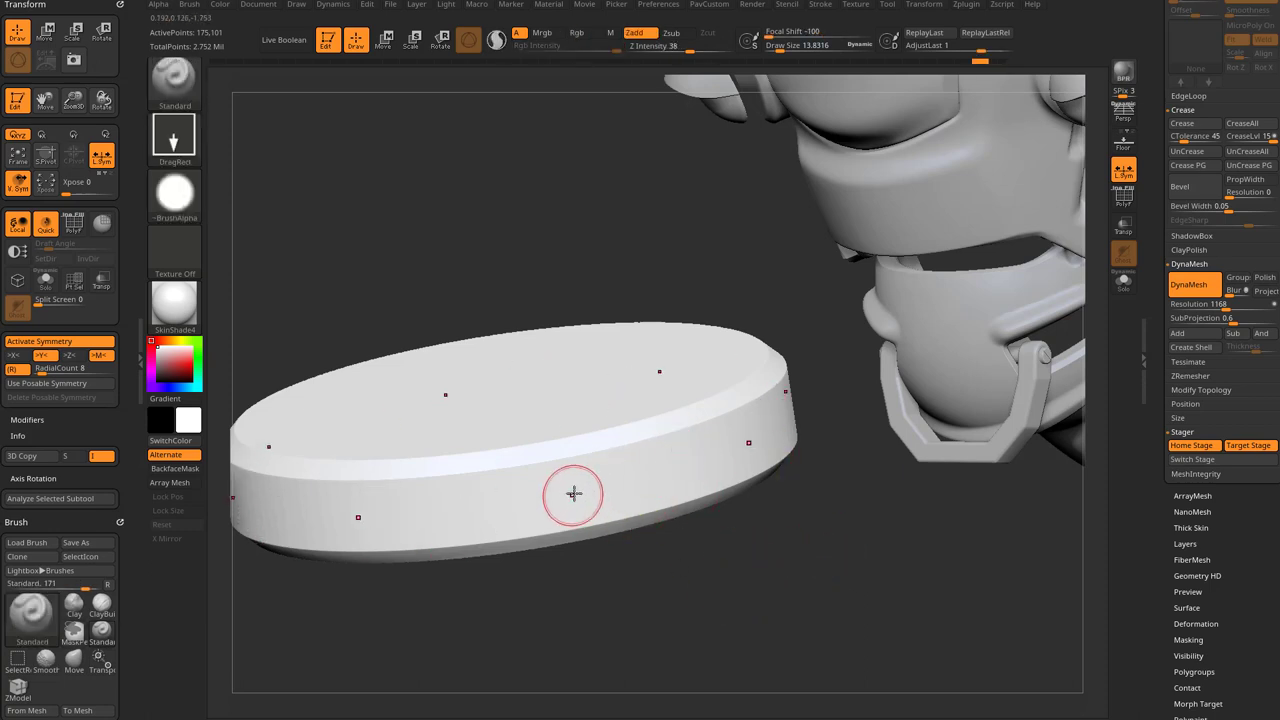
left_click_drag(640, 260, 692, 256)
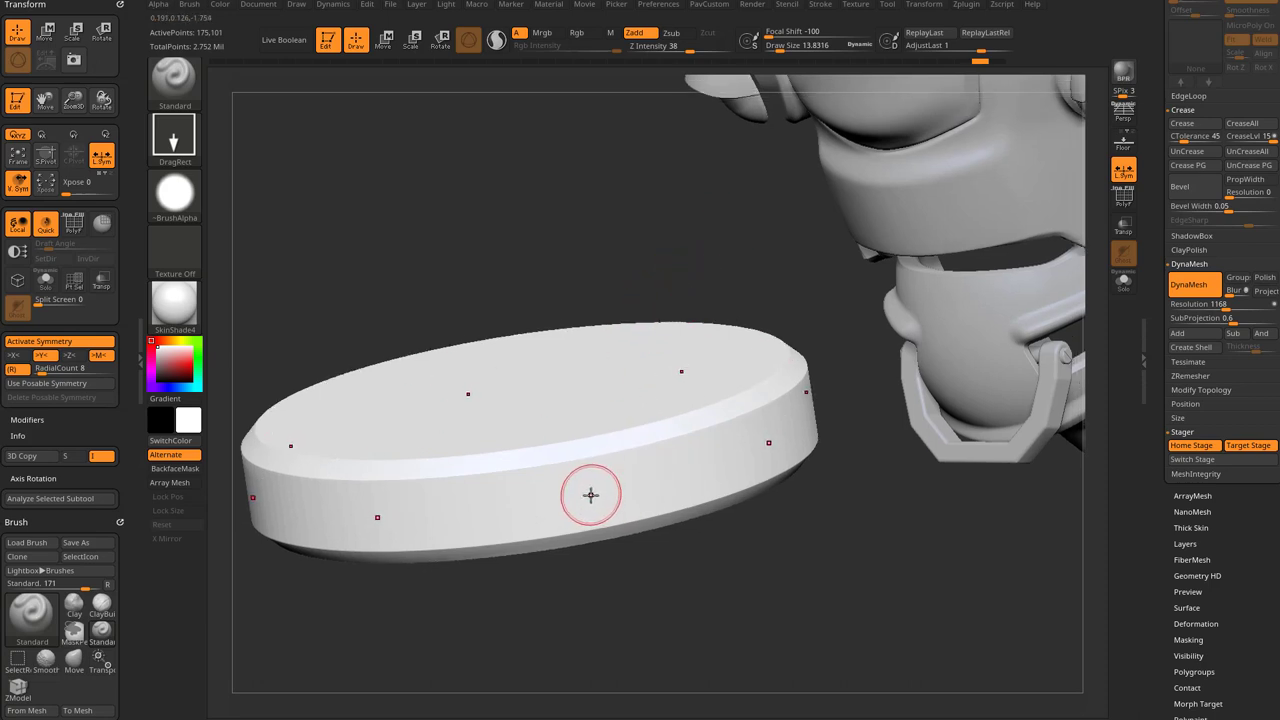
Step: Stamp radially repeated raised circles around the cylinder's side wall and strengthen them with AdjustLast, comparing before and after
left_click_drag(590, 496, 620, 537)
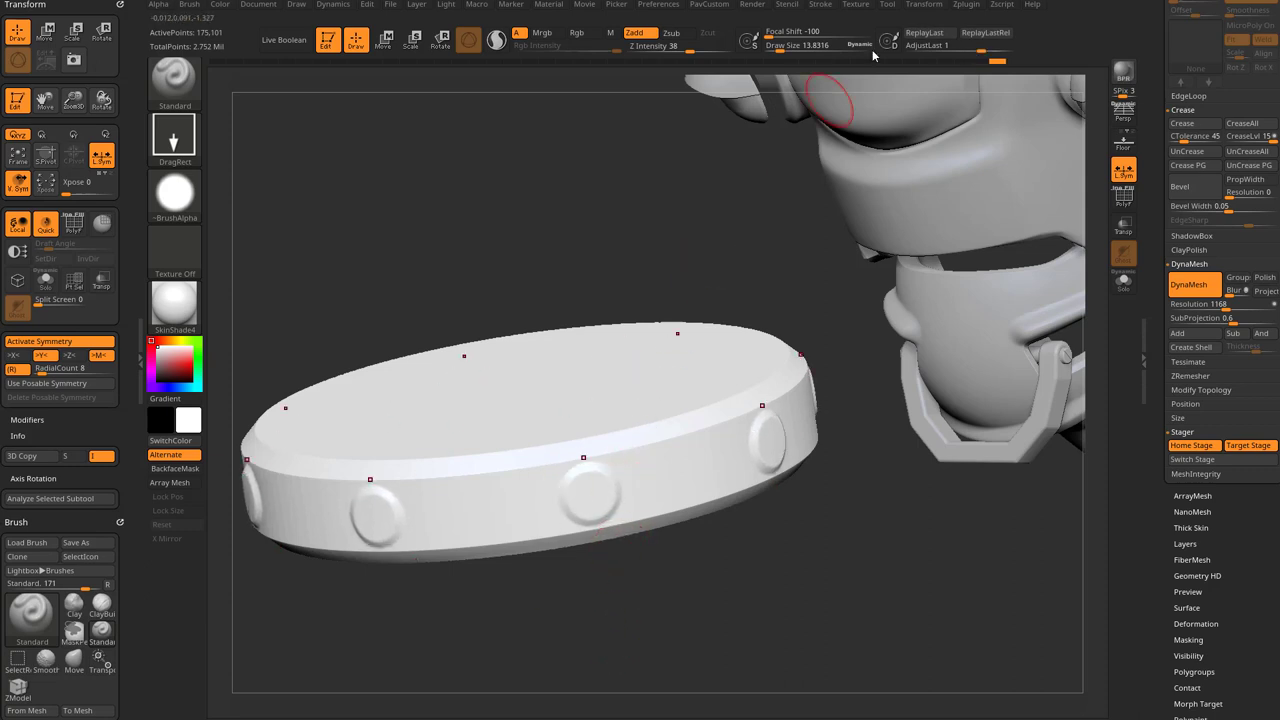
mouse_move(980, 48)
left_mouse_down()
mouse_move(929, 50)
mouse_move(1000, 55)
mouse_move(966, 60)
mouse_move(989, 62)
left_mouse_up()
mouse_move(822, 628)
left_mouse_down("alt")
mouse_move(811, 586)
mouse_move(806, 619)
left_mouse_up("alt")
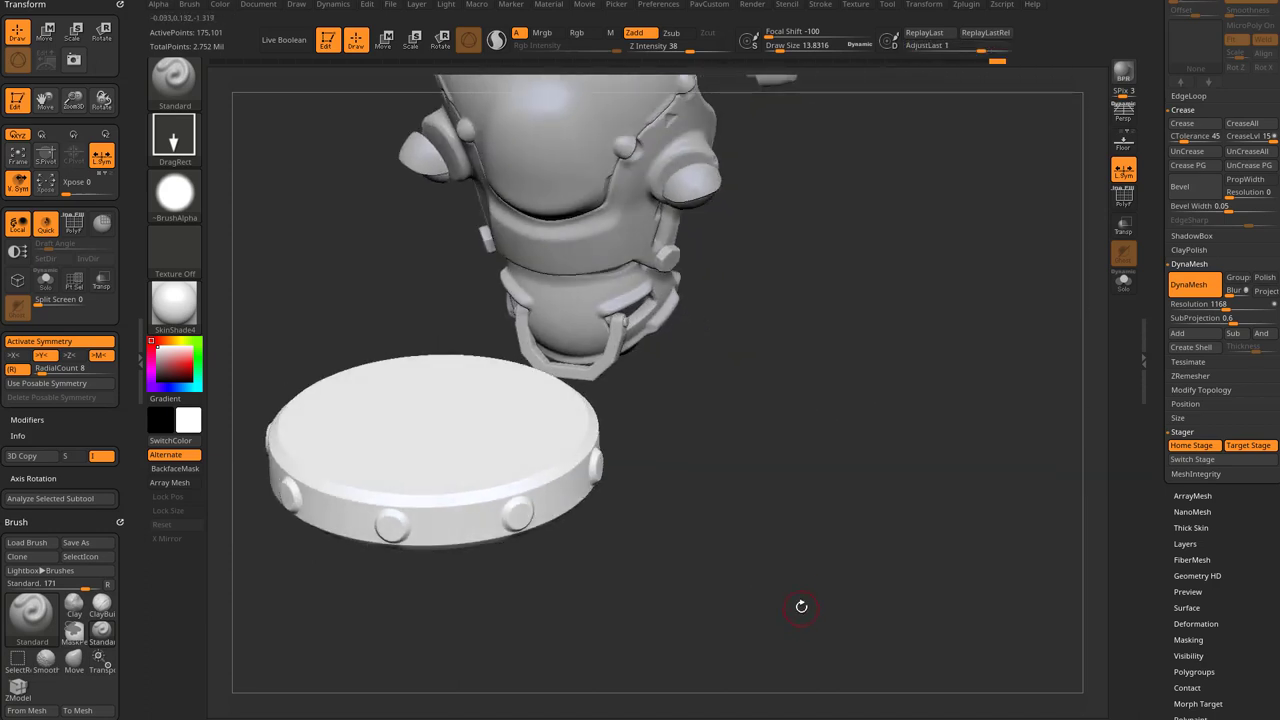
key("ctrl+z")
key("ctrl+shift+z")
Step: Stamp smaller circles at the centres of the raised discs and use AdjustLast to turn them into recesses
mouse_move(791, 581)
left_mouse_down("alt")
mouse_move(820, 614)
mouse_move(787, 603)
mouse_move(827, 585)
mouse_move(790, 535)
left_mouse_up("alt")
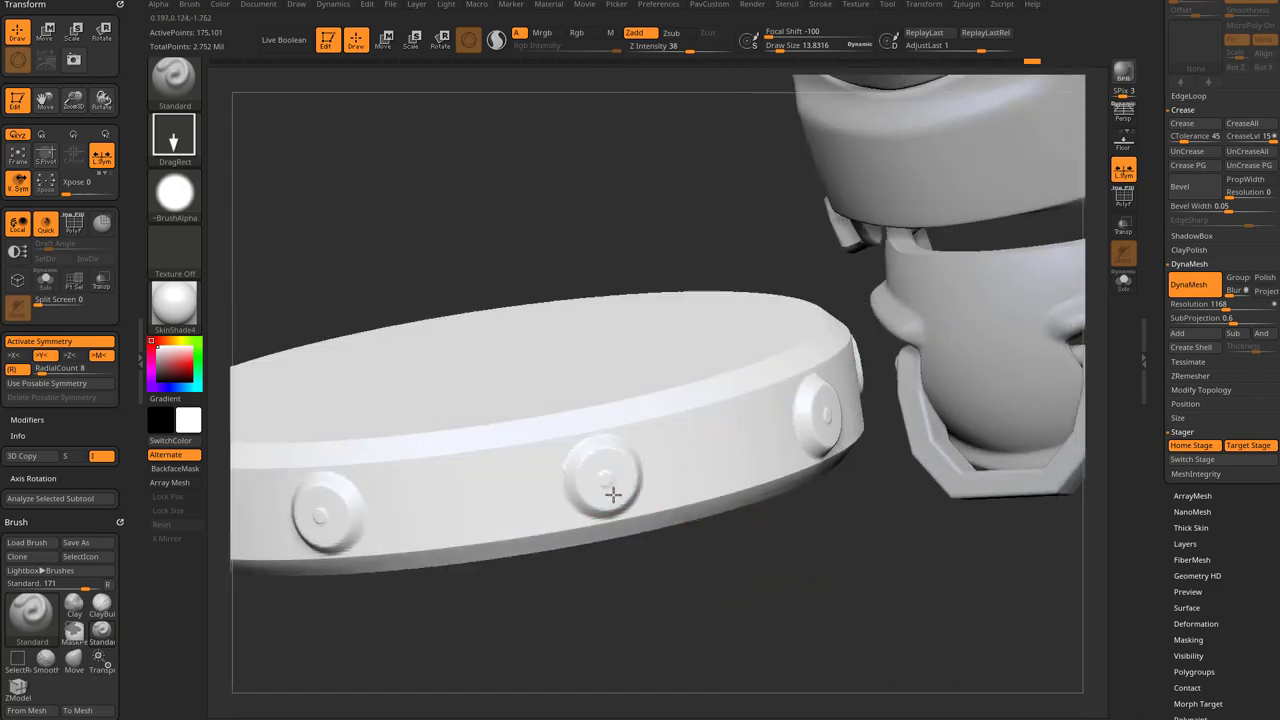
left_click_drag(620, 510, 623, 516)
mouse_move(652, 565)
left_mouse_down()
mouse_move(626, 505)
mouse_move(658, 603)
left_mouse_up()
key("ctrl+z")
key("ctrl+z")
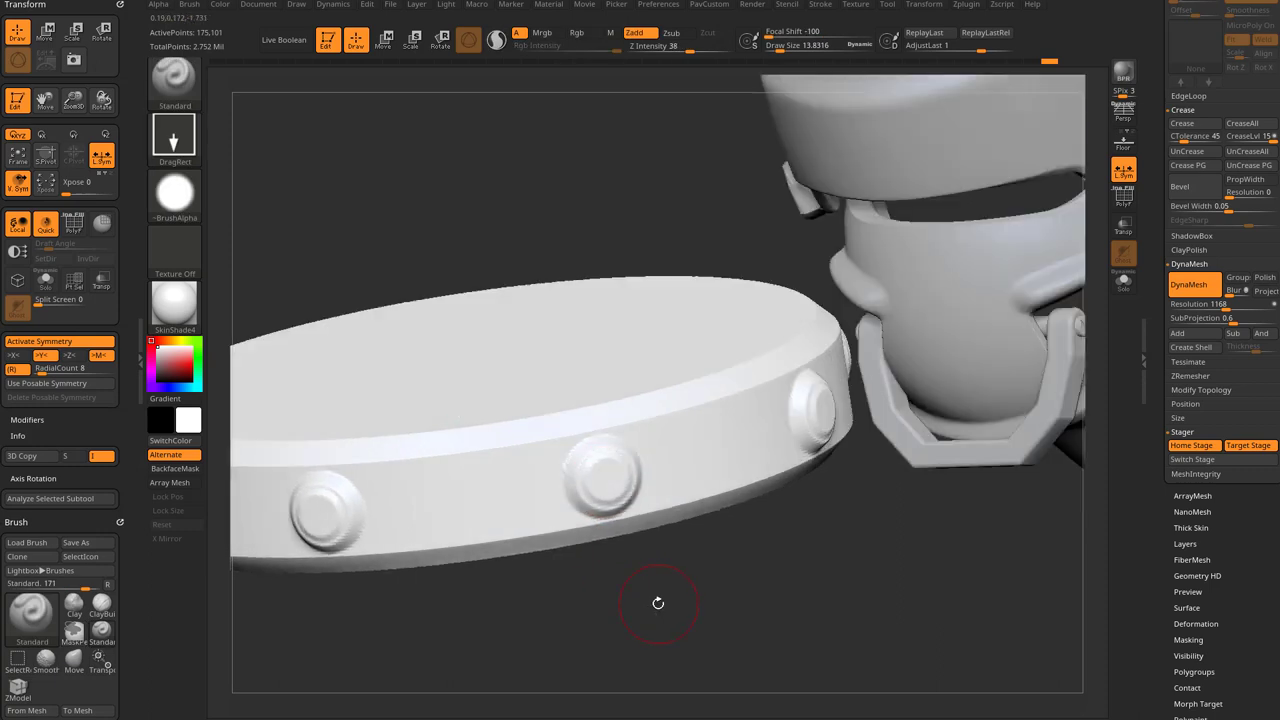
left_click_drag(978, 47, 922, 53)
left_click_drag(676, 625, 694, 601, "alt")
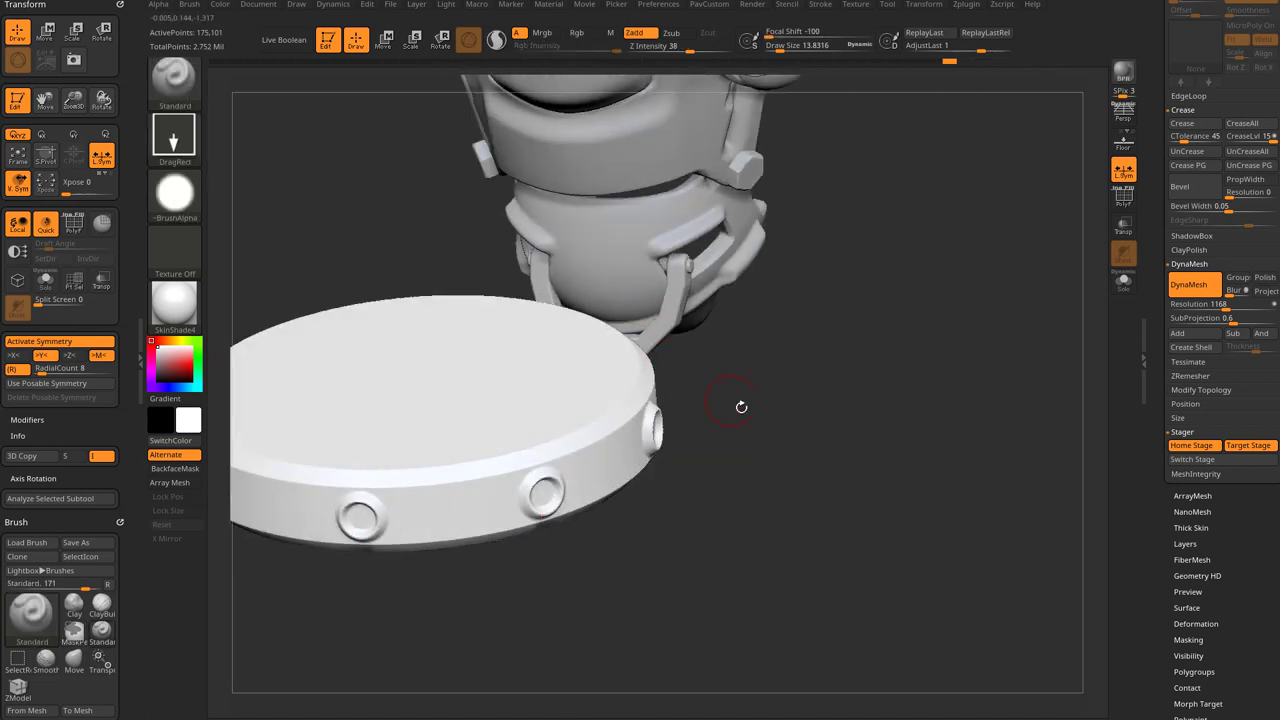
Step: Paint MaskPen masks around the side-wall circles at draw size about 22, and switch the cylinder to its target stage
mouse_move(741, 407)
left_mouse_down()
mouse_move(706, 489)
mouse_move(684, 495)
left_mouse_up()
key("s")
left_click_drag(556, 521, 567, 517)
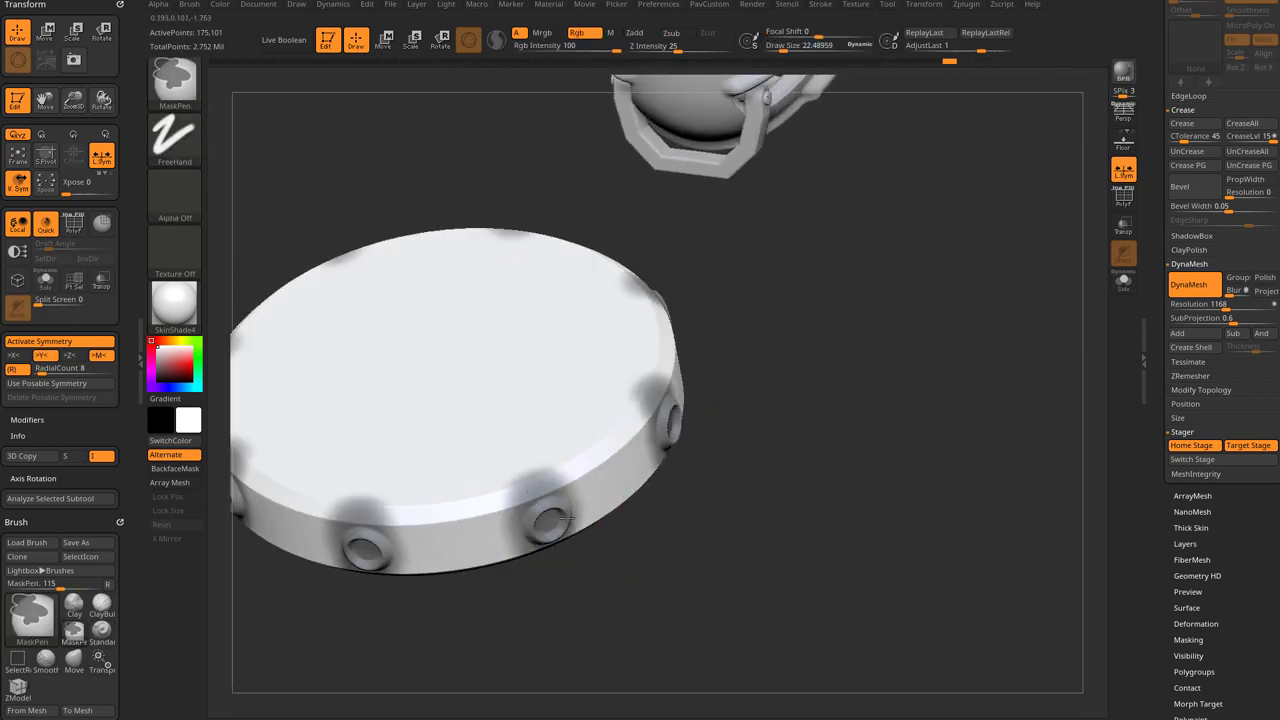
left_click_drag(874, 389, 867, 436)
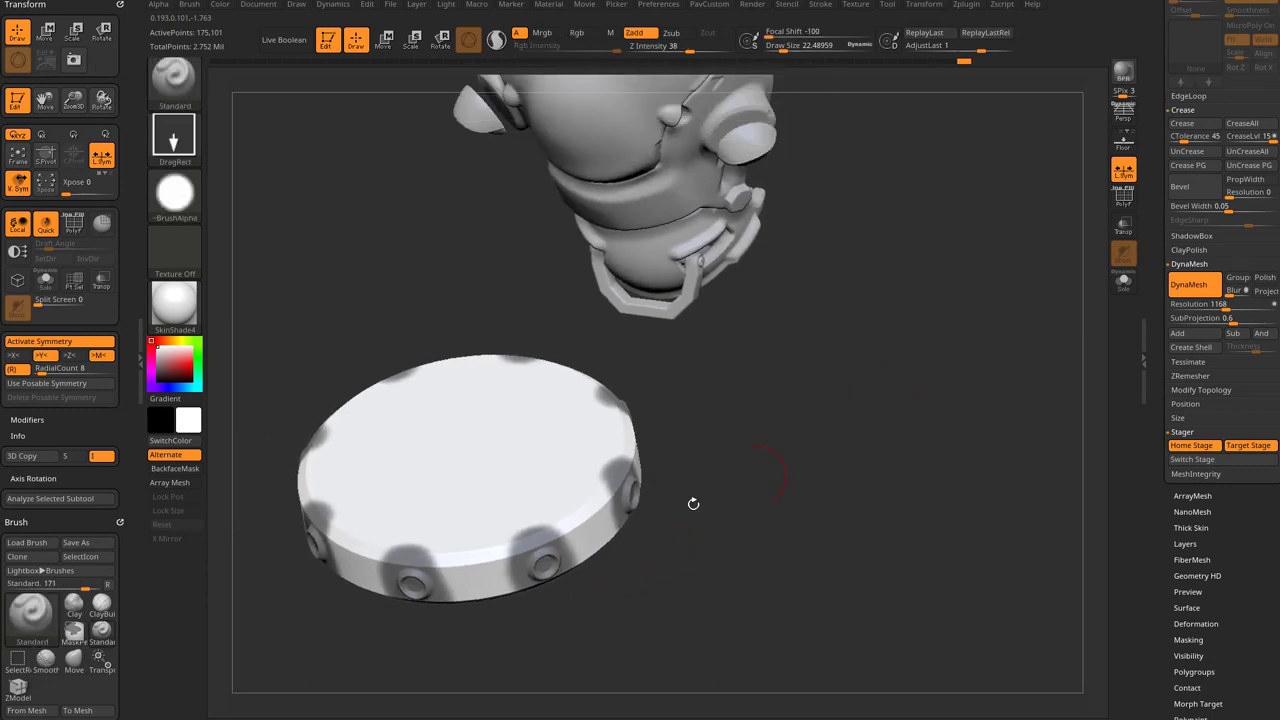
key("ctrl+alt+s")
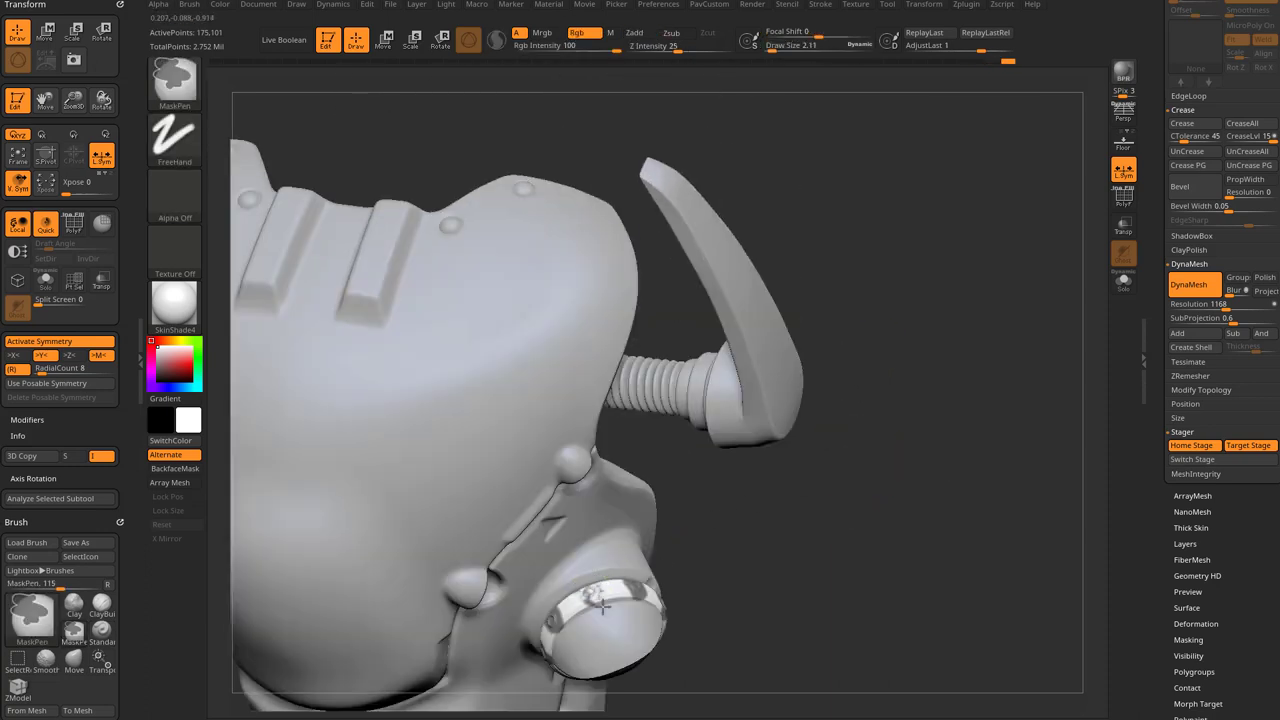
Step: Undo the last masks, turn off symmetry, and try masking the cylinder on the robot head at draw size 5.44
key("ctrl+z")
key("ctrl+z")
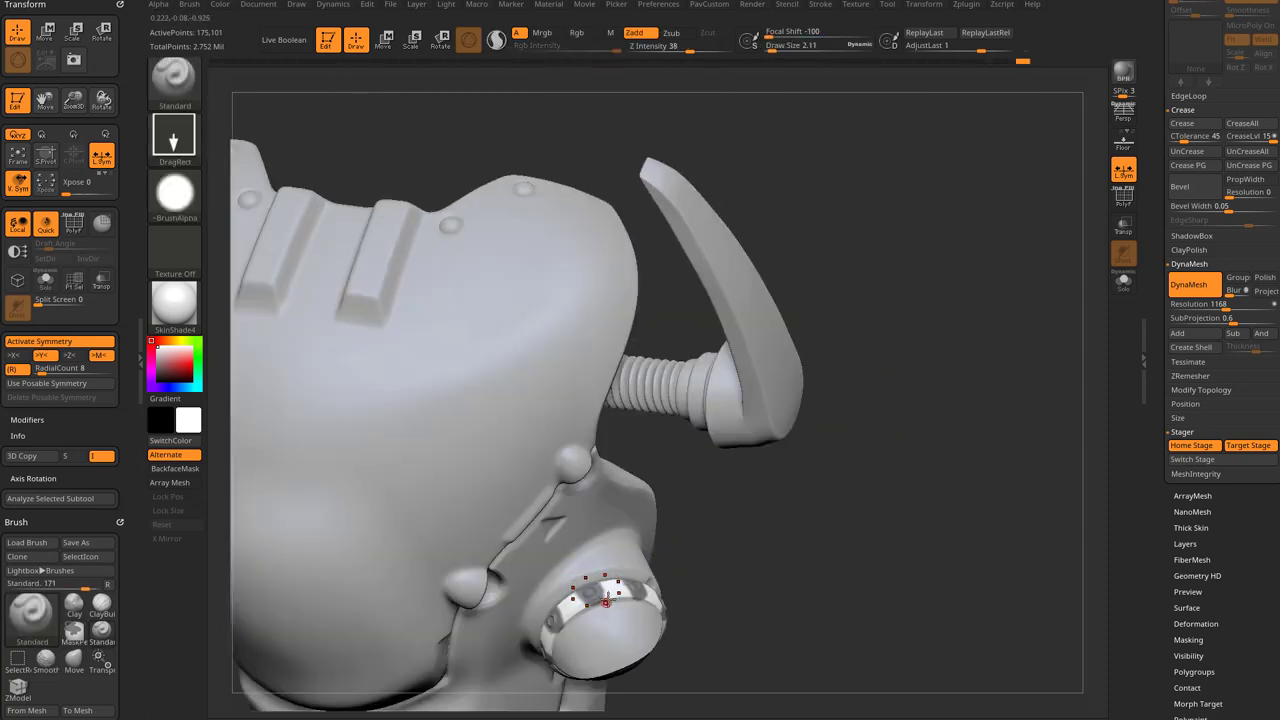
key("x")
key("s")
left_click(606, 604)
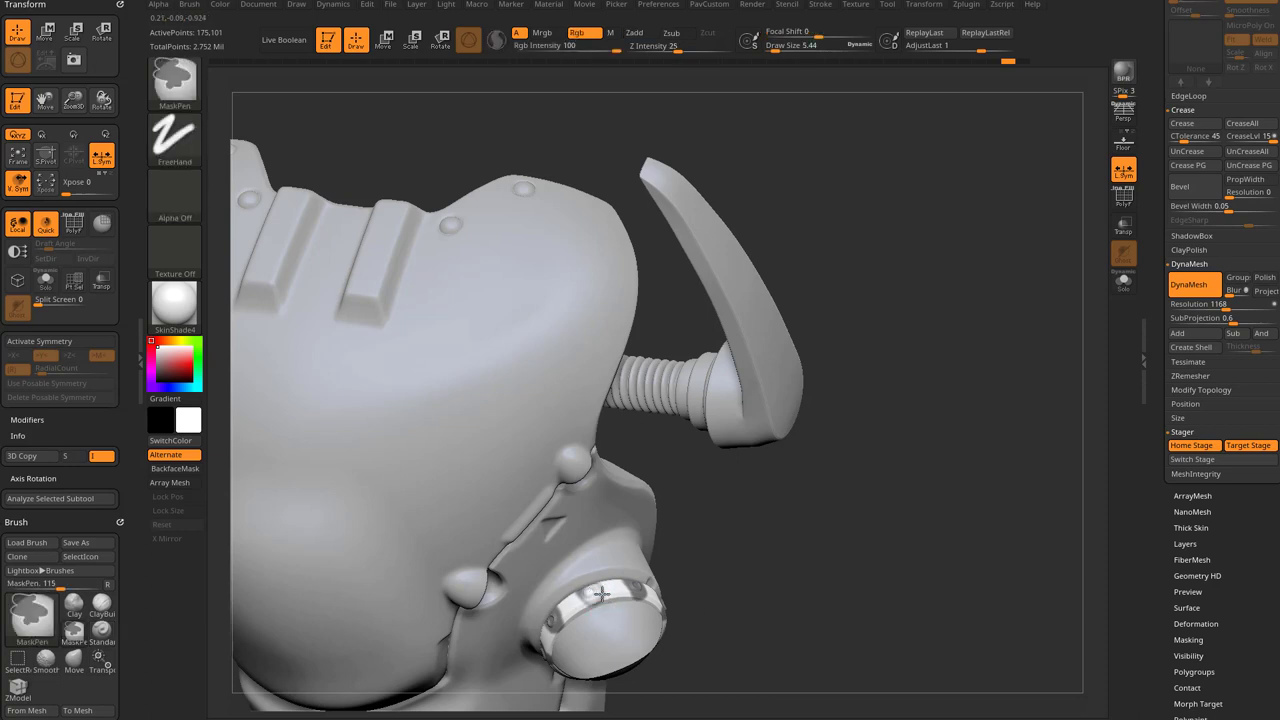
left_click_drag(602, 594, 586, 594, "ctrl+alt")
Step: Clear the mask and return the cylinder to its home stage
left_click_drag(740, 553, 773, 561, "ctrl")
left_click_drag(773, 561, 885, 393, "alt")
mouse_move(795, 607)
left_mouse_down("alt")
mouse_move(851, 409)
mouse_move(875, 375)
mouse_move(902, 488)
mouse_move(868, 454)
left_mouse_up("alt")
left_click_drag(868, 454, 884, 498, "alt")
Step: Set the draw size to about 11 and choose the IMM Ind. Parts brush
key("s")
left_click(842, 507)
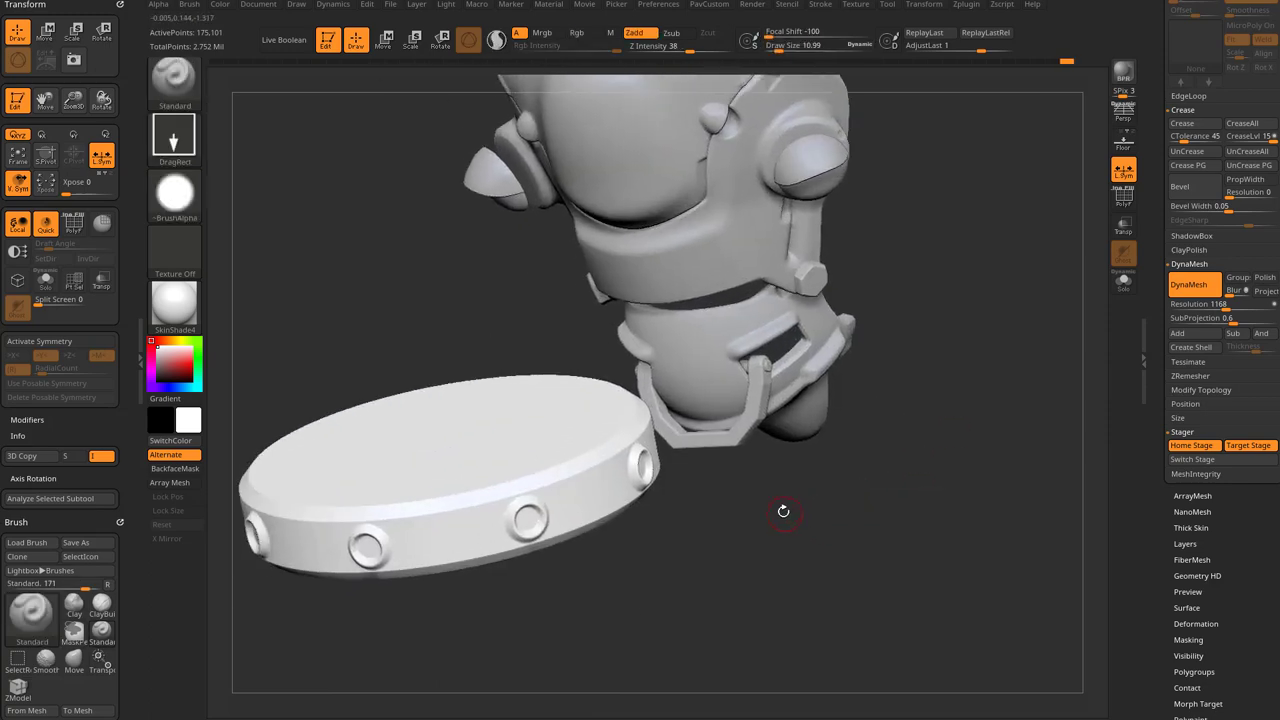
key("b")
key("i")
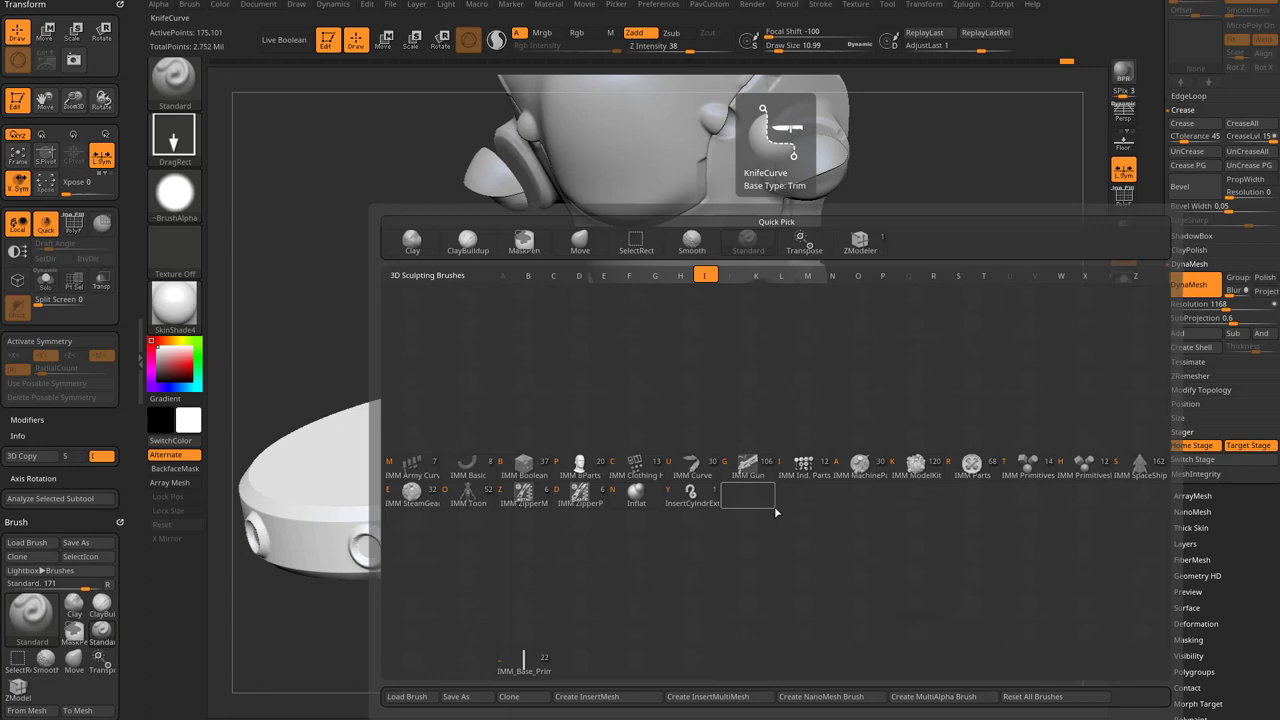
left_click(807, 471)
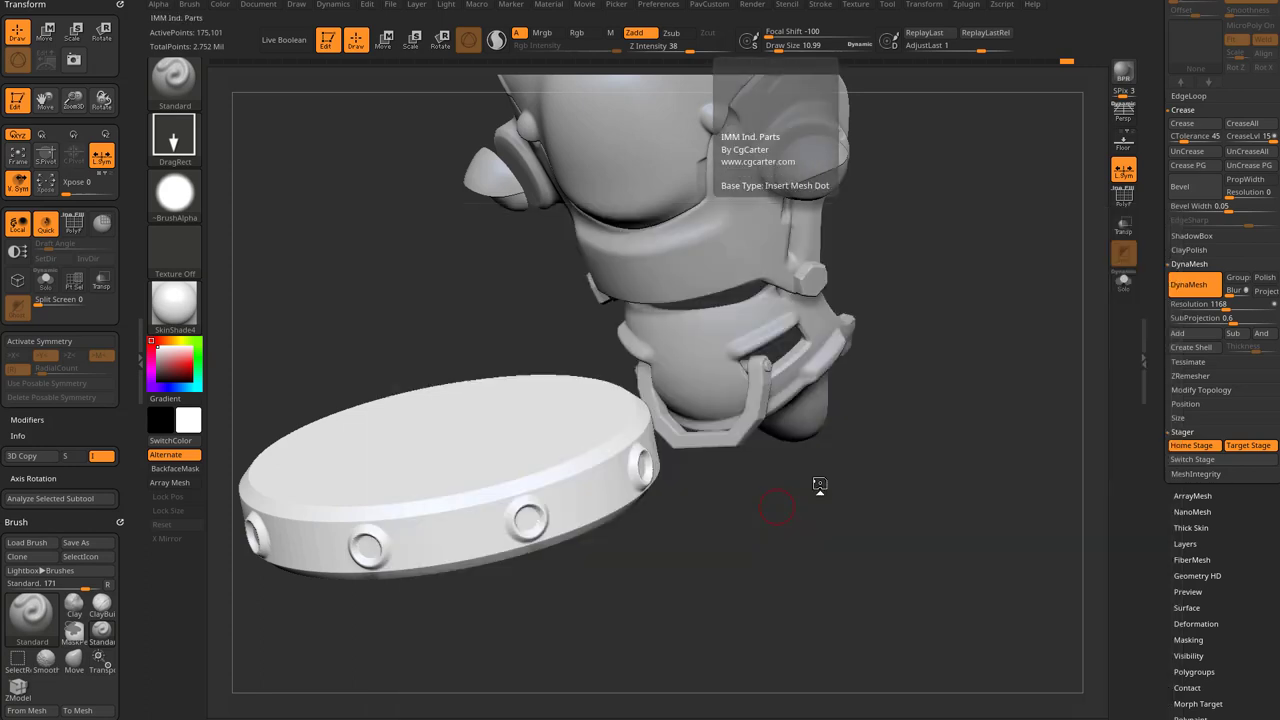
left_click_drag(720, 589, 912, 453, "alt")
left_click_drag(912, 453, 914, 499, "alt")
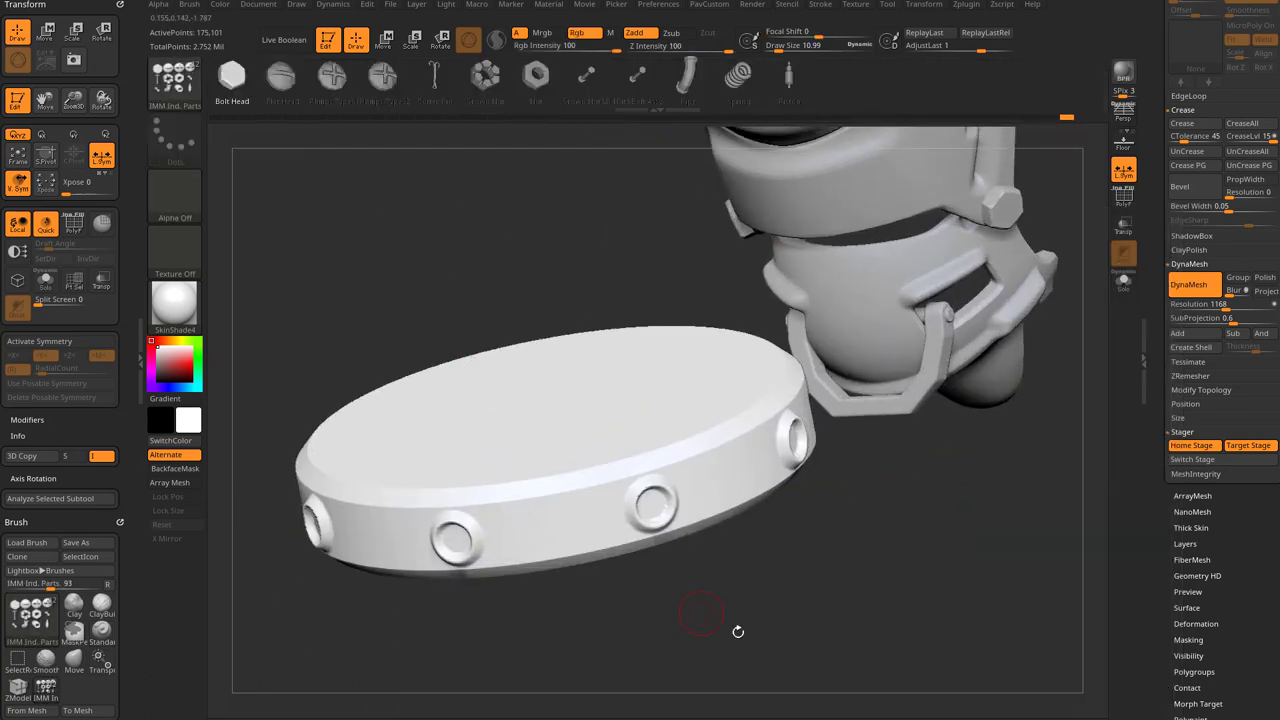
Step: Undo a single trial insert, activate radial symmetry, and insert Bolt Head meshes into the recessed circles around the cylinder
left_click_drag(653, 505, 667, 522)
key("ctrl+z")
key("x")
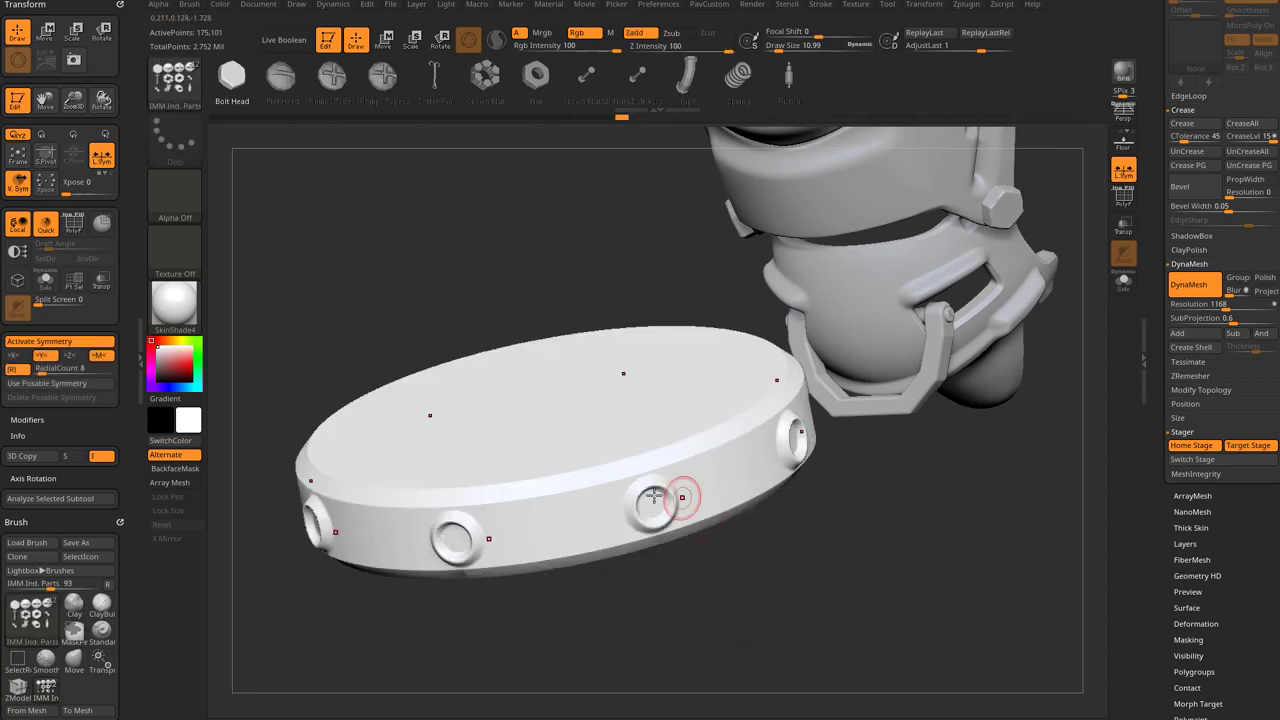
left_click(655, 497)
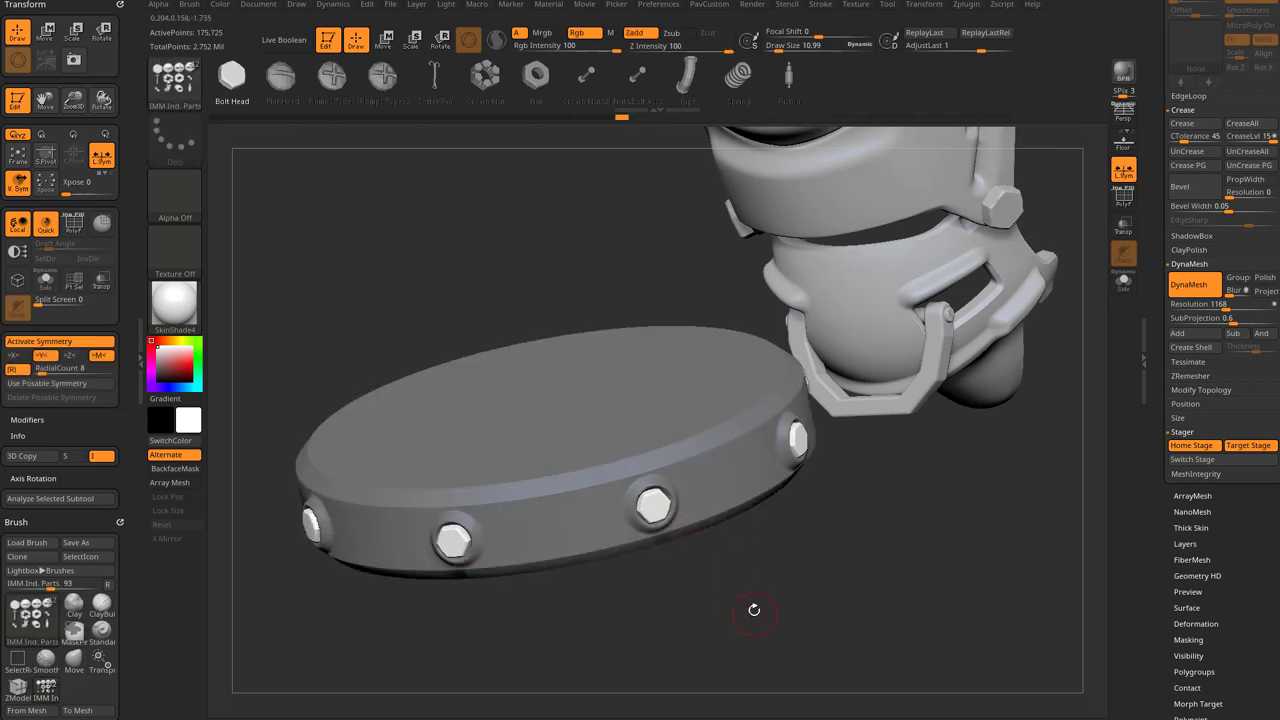
left_click_drag(764, 610, 739, 622, "alt")
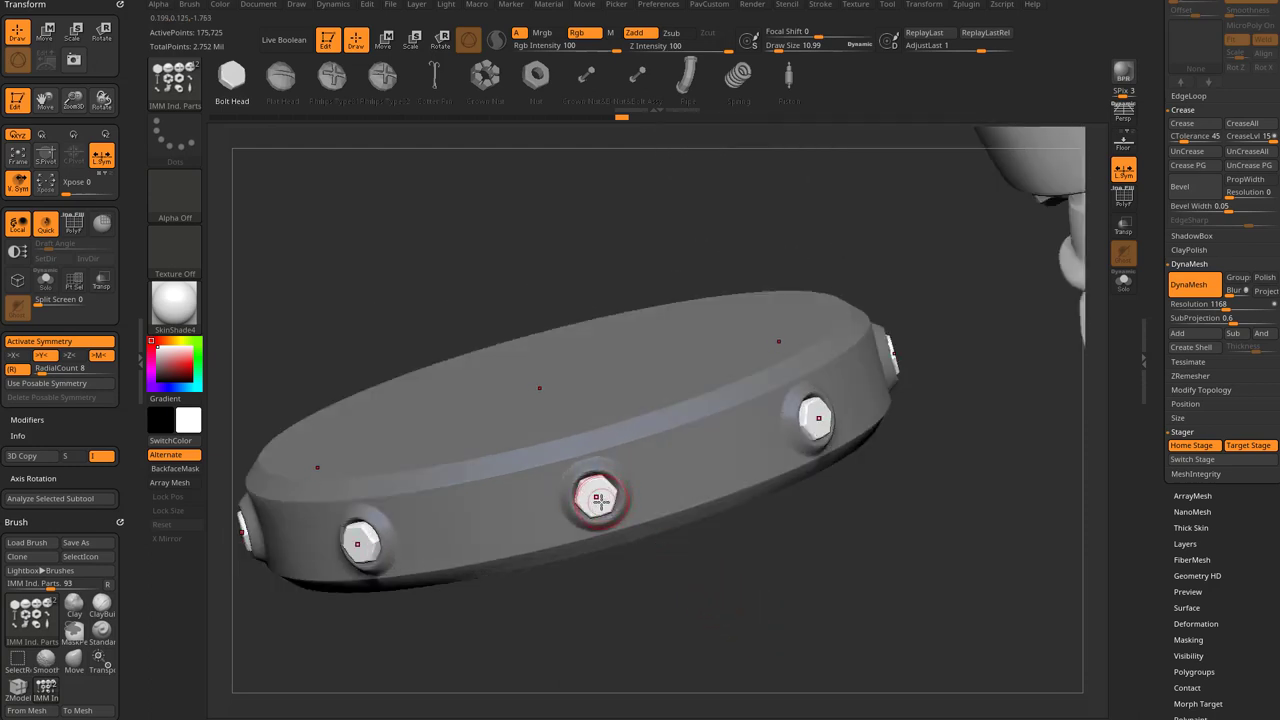
Step: Cycle the inserted bolt heads through the IMM parts and replace them with Philips Type01 screws
key("w")
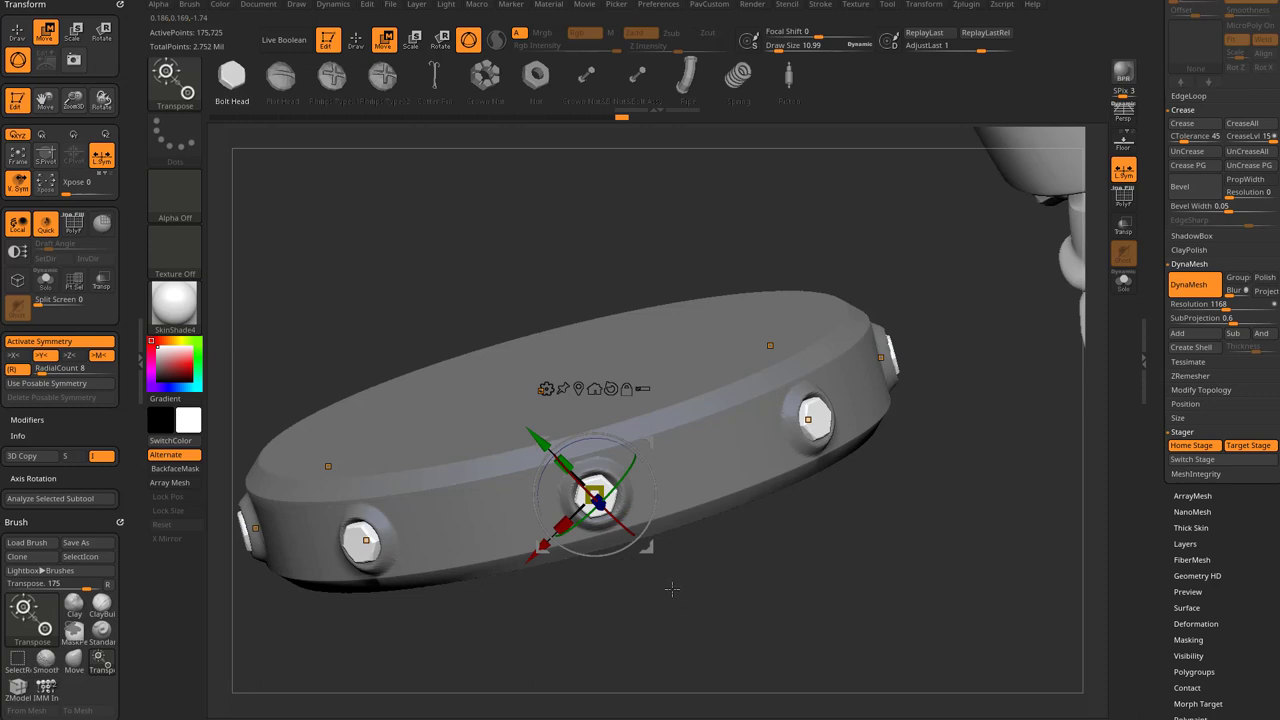
key("Right")
key("Right")
key("Right")
key("Right")
key("Right")
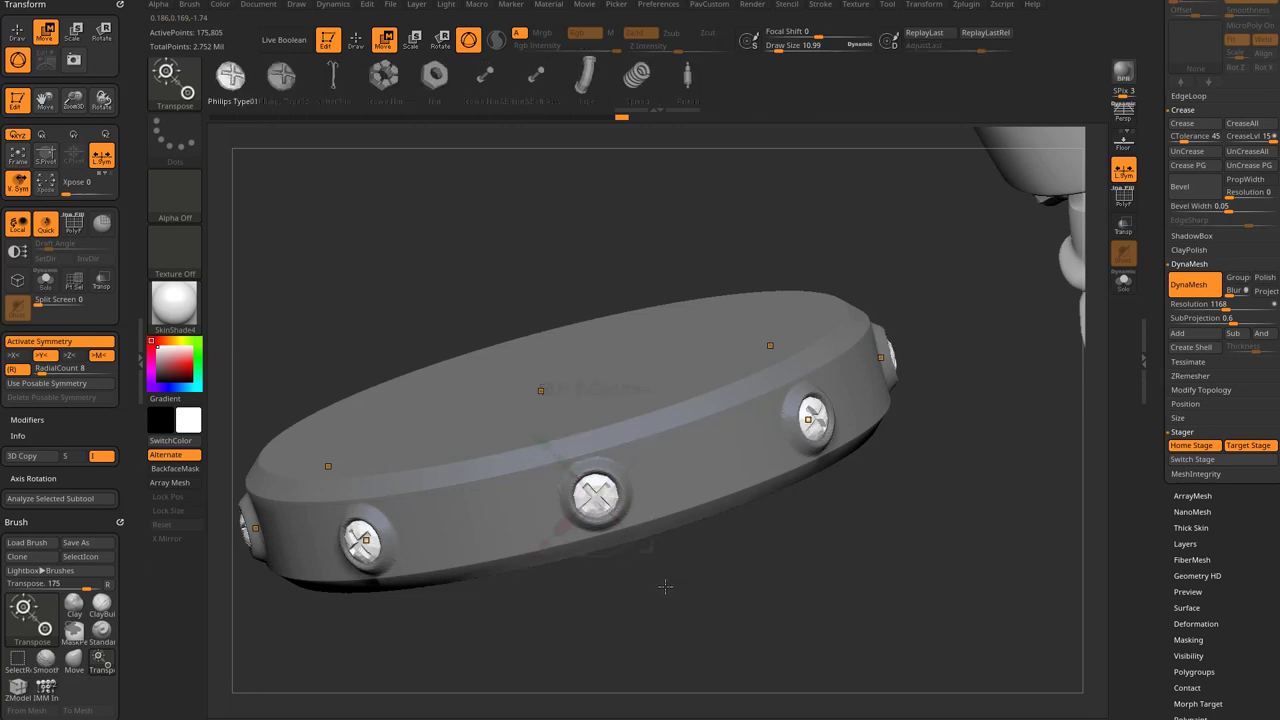
key("Left")
key("Left")
key("Left")
key("Left")
key("Left")
key("Right")
key("Right")
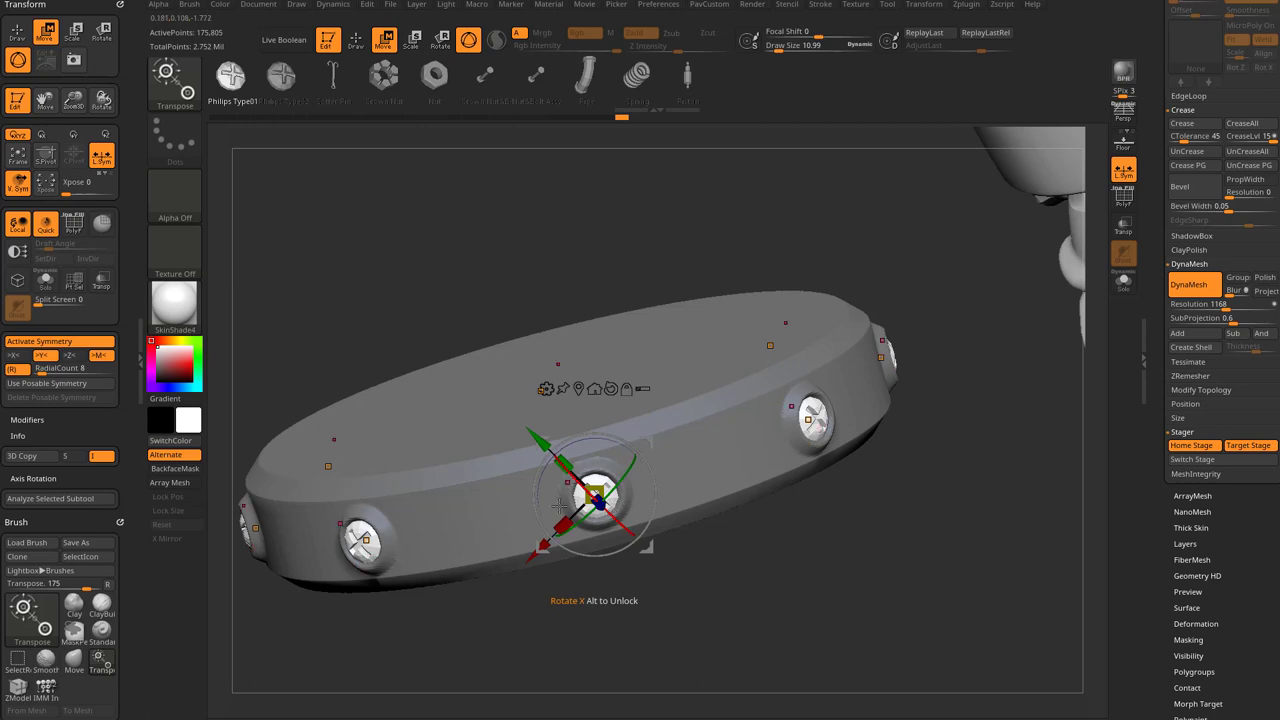
key("q")
mouse_move(808, 577)
left_mouse_down()
mouse_move(771, 594)
mouse_move(822, 588)
mouse_move(776, 590)
left_mouse_up()
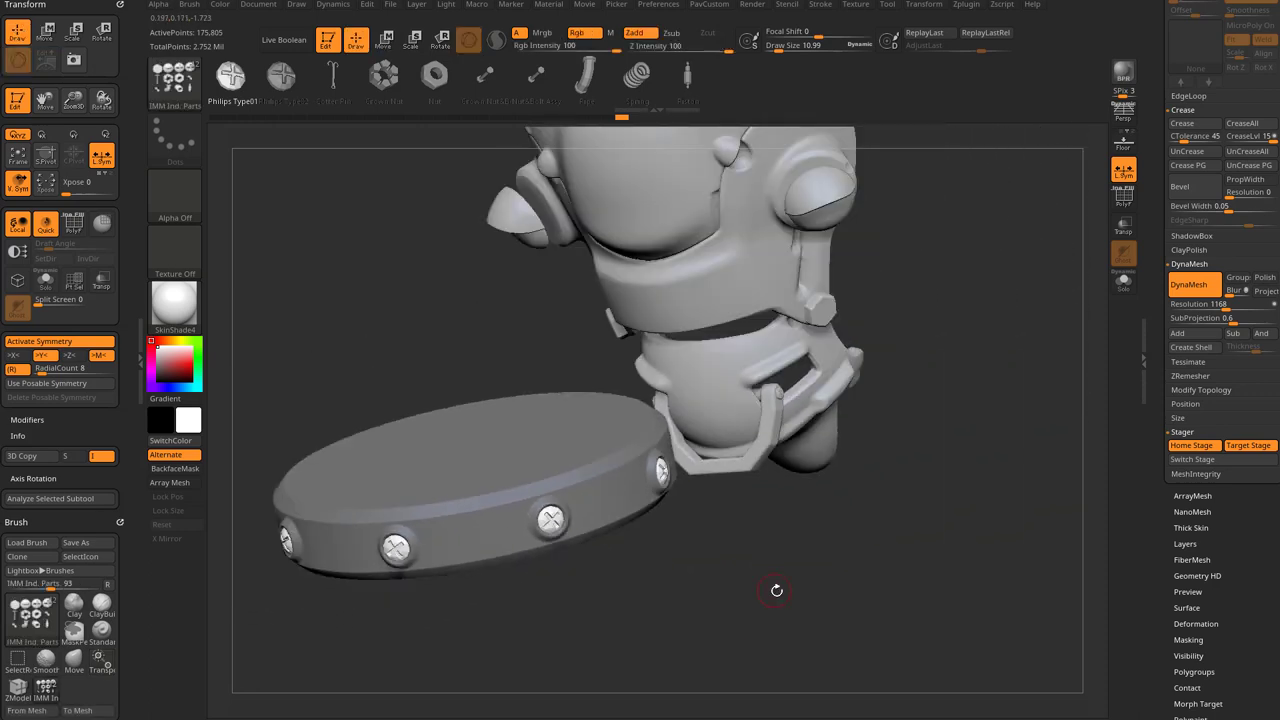
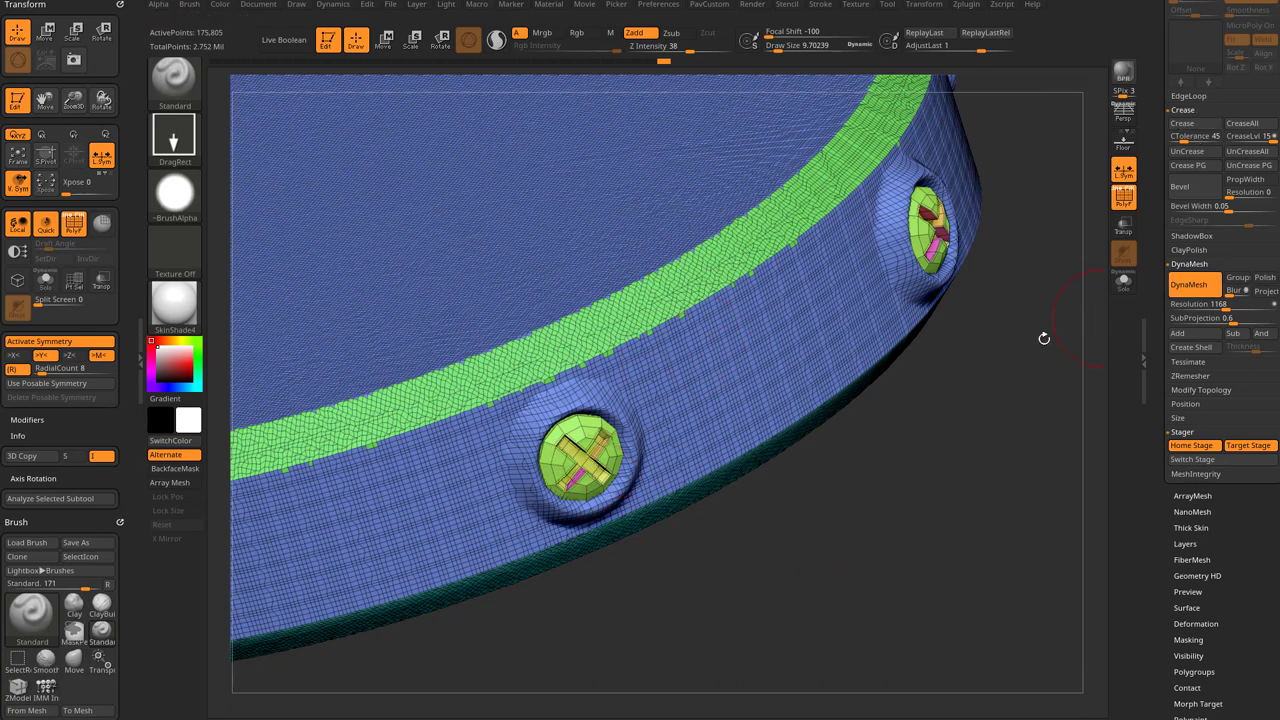
Step: Isolate the inserted screws' polygroup and extend the visibility to the complete screw meshes
left_click_drag(1043, 338, 974, 487)
left_click_drag(757, 594, 803, 563, "alt")
left_click(590, 485, "ctrl+shift")
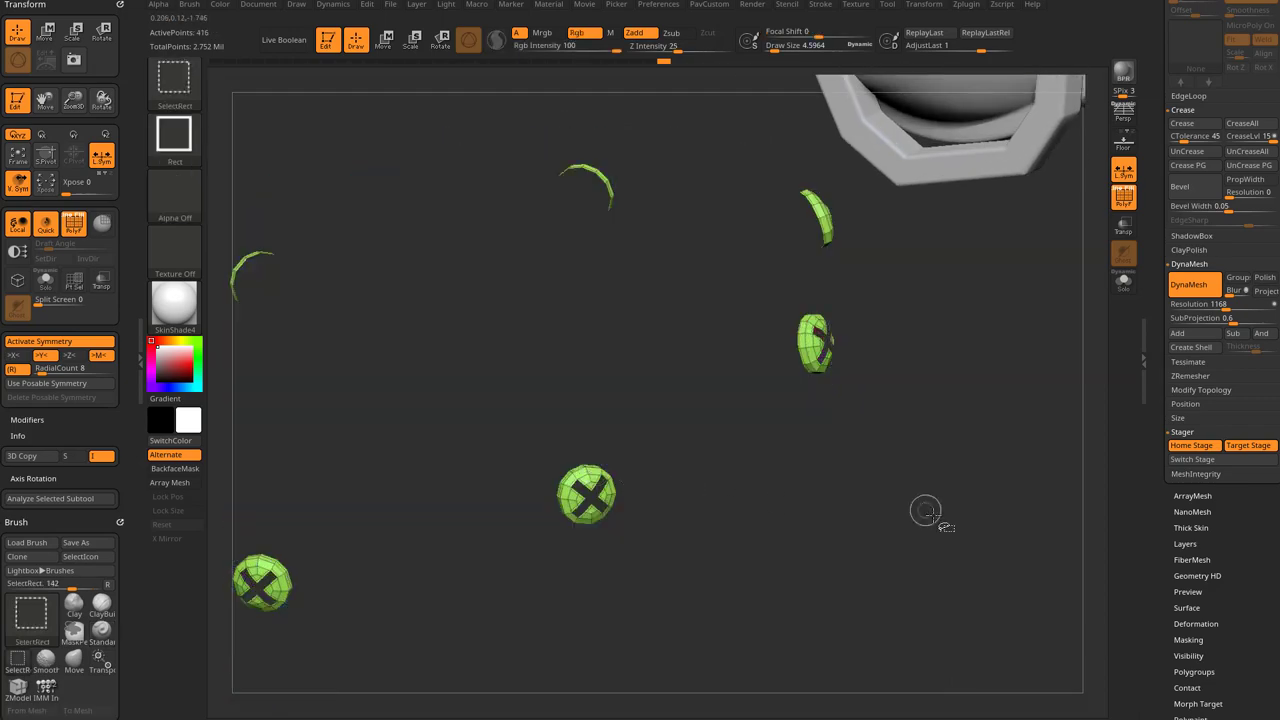
left_click(912, 520, "ctrl+shift")
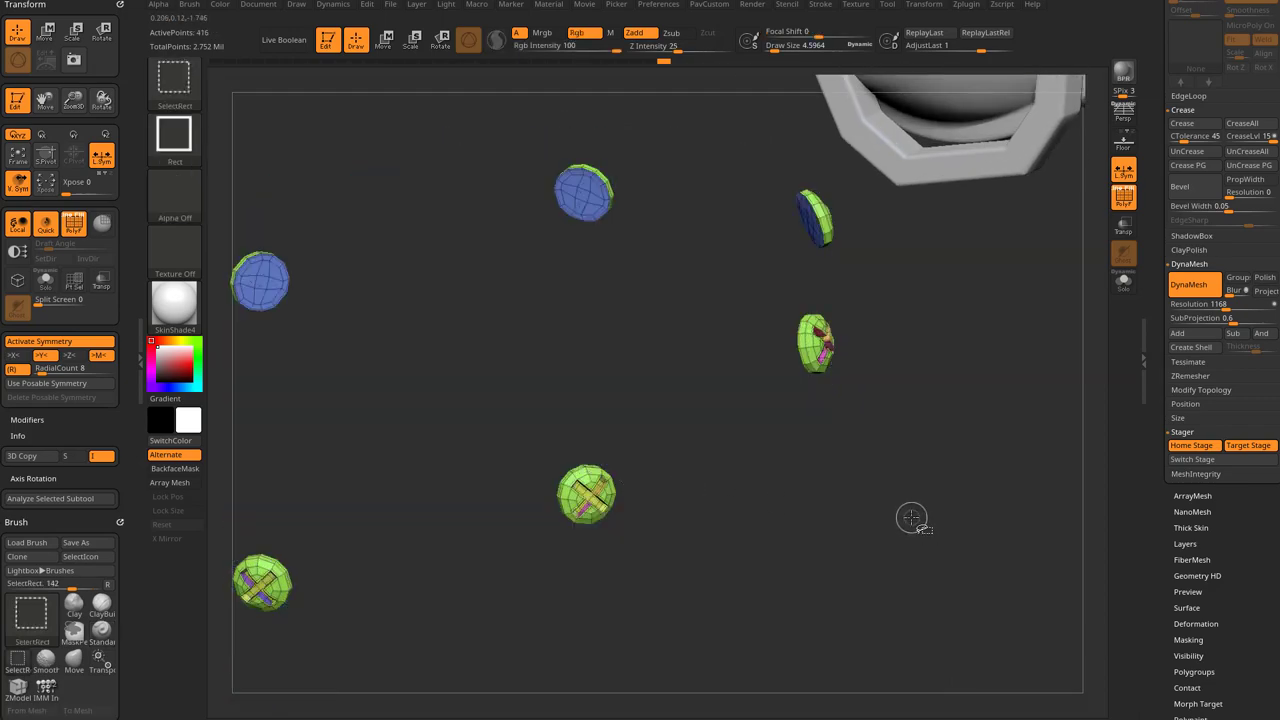
left_click_drag(921, 539, 912, 525, "alt")
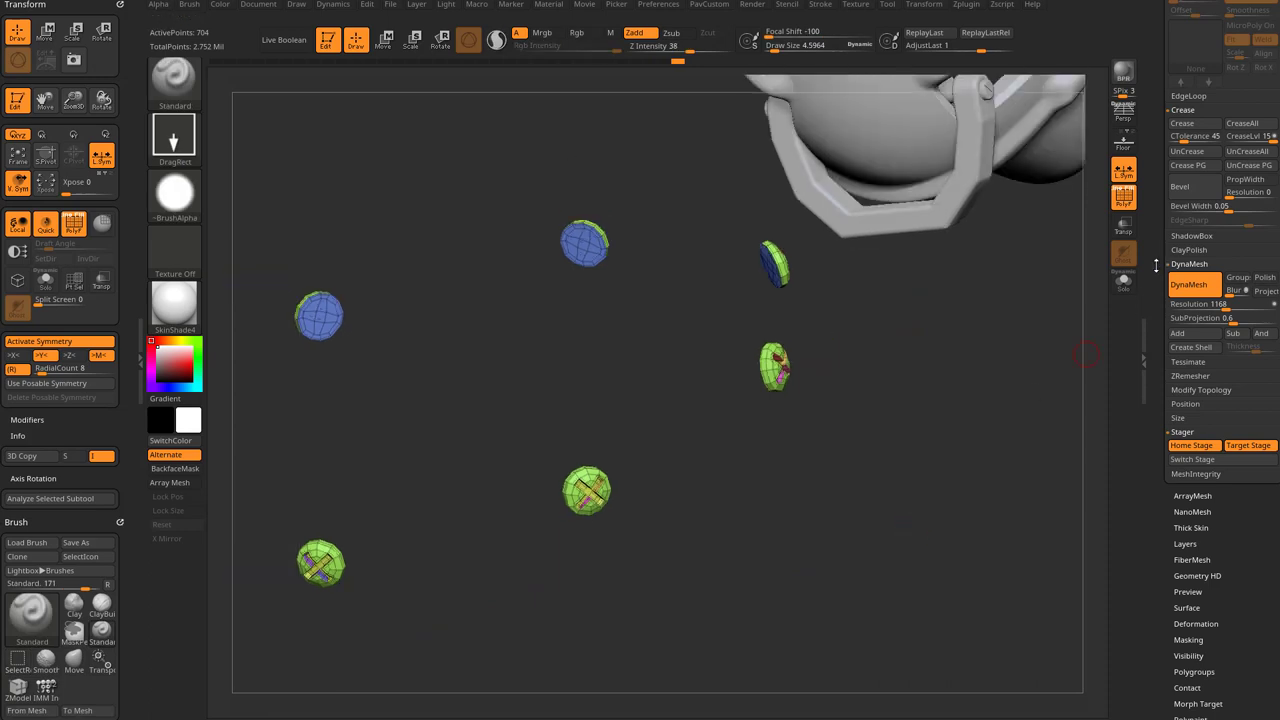
Step: Separate the visible screws from the cylinder body into their own subtool with Split Hidden
left_click_drag(1156, 266, 1158, 410)
left_click(1187, 200, "shift")
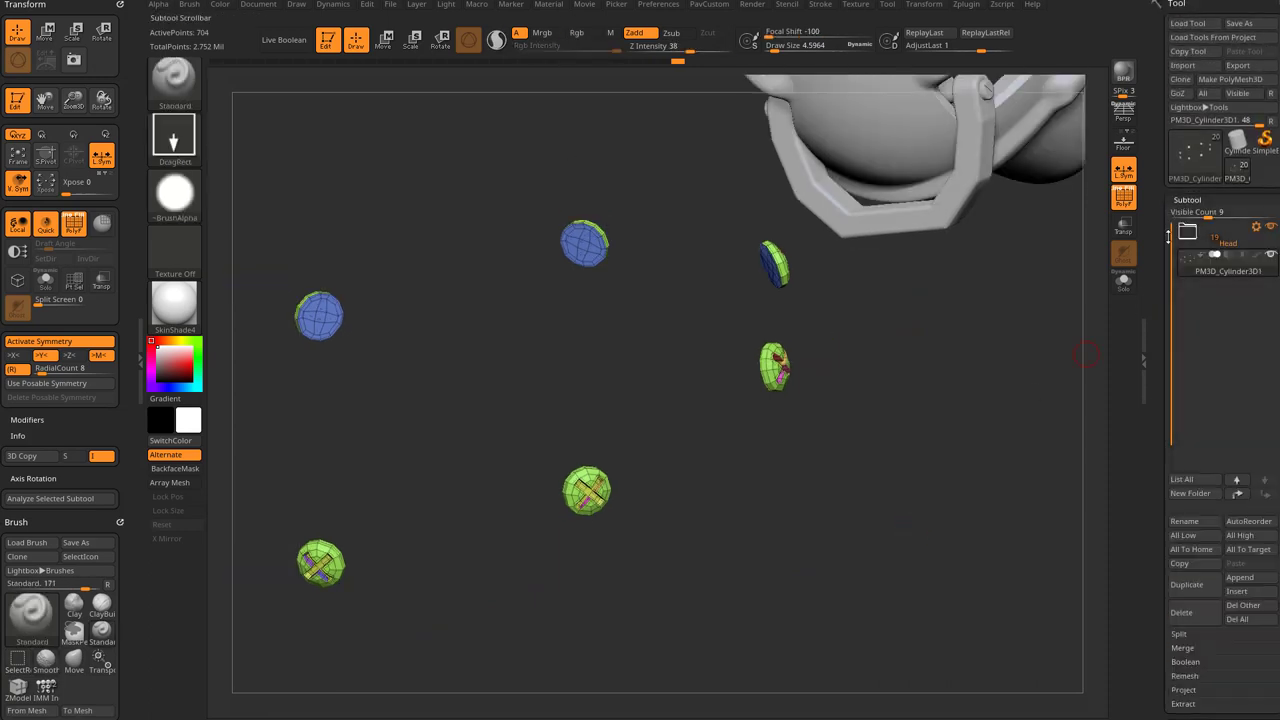
left_click_drag(1160, 317, 1160, 146)
left_click(1178, 465)
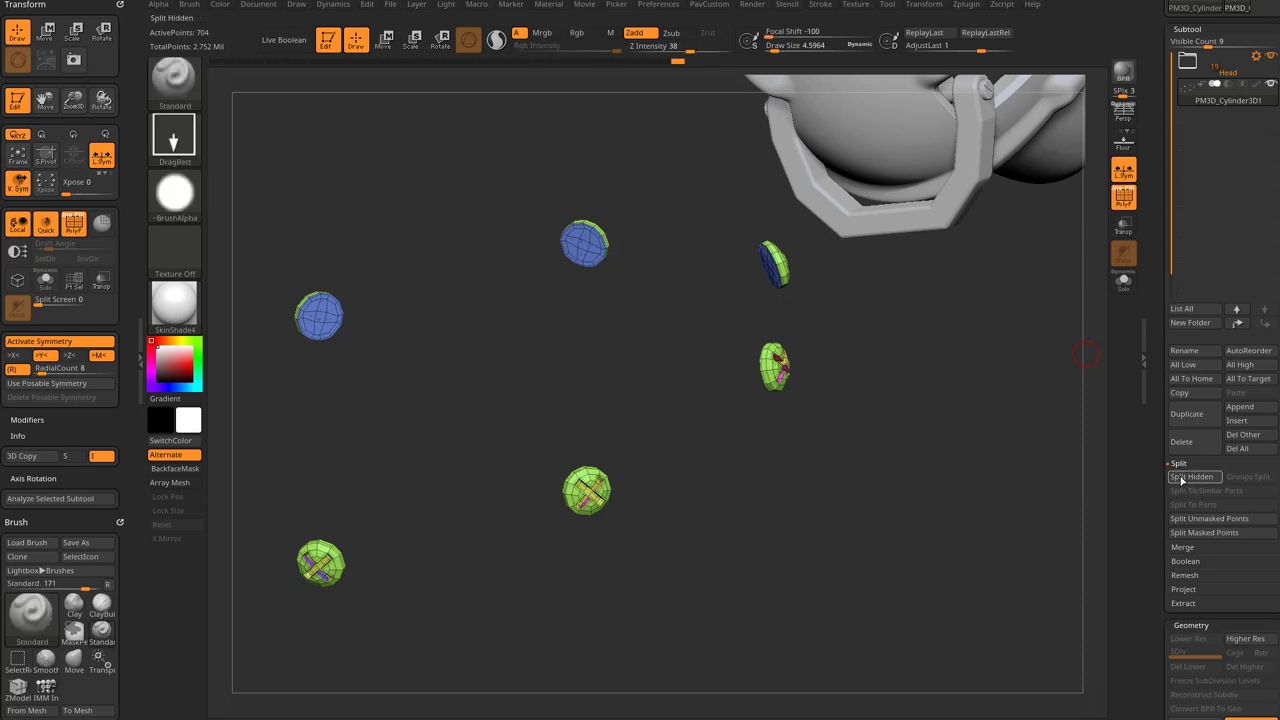
left_click(1182, 480)
left_click_drag(857, 573, 850, 519, "alt")
Step: Make the cylinder body the active subtool, and reselect the screws subtool
key("s")
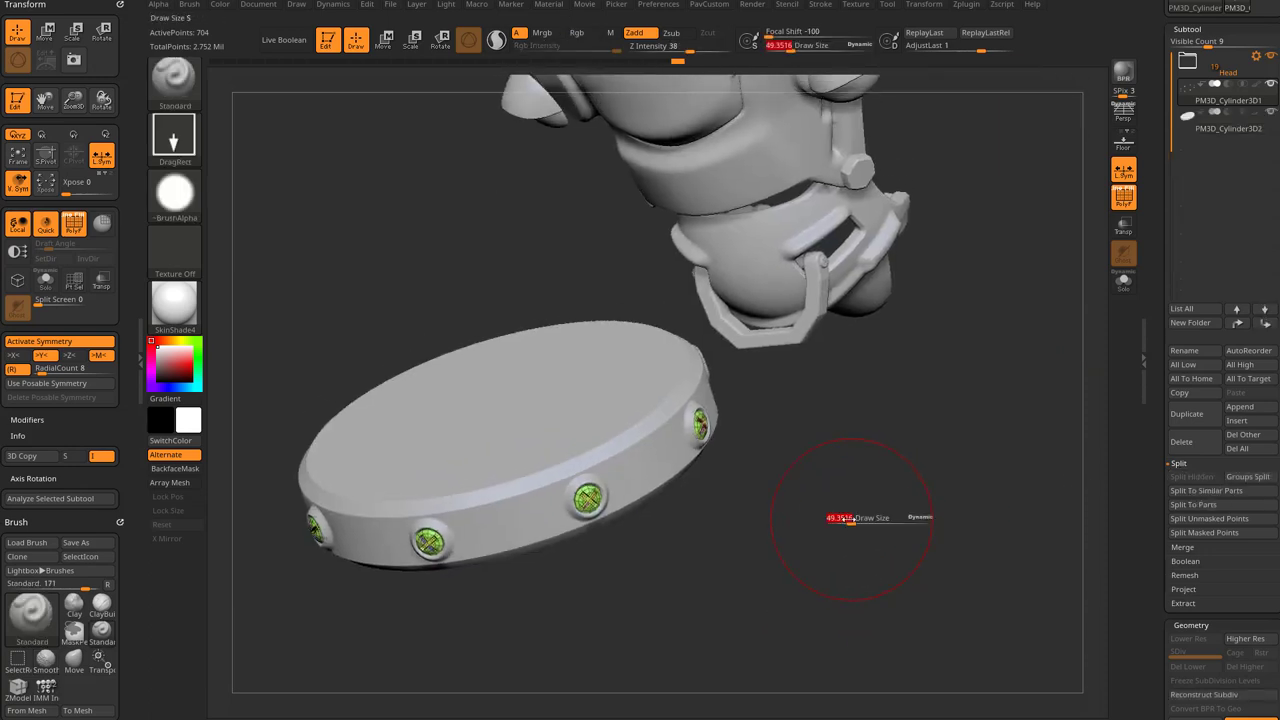
left_click(631, 443, "alt")
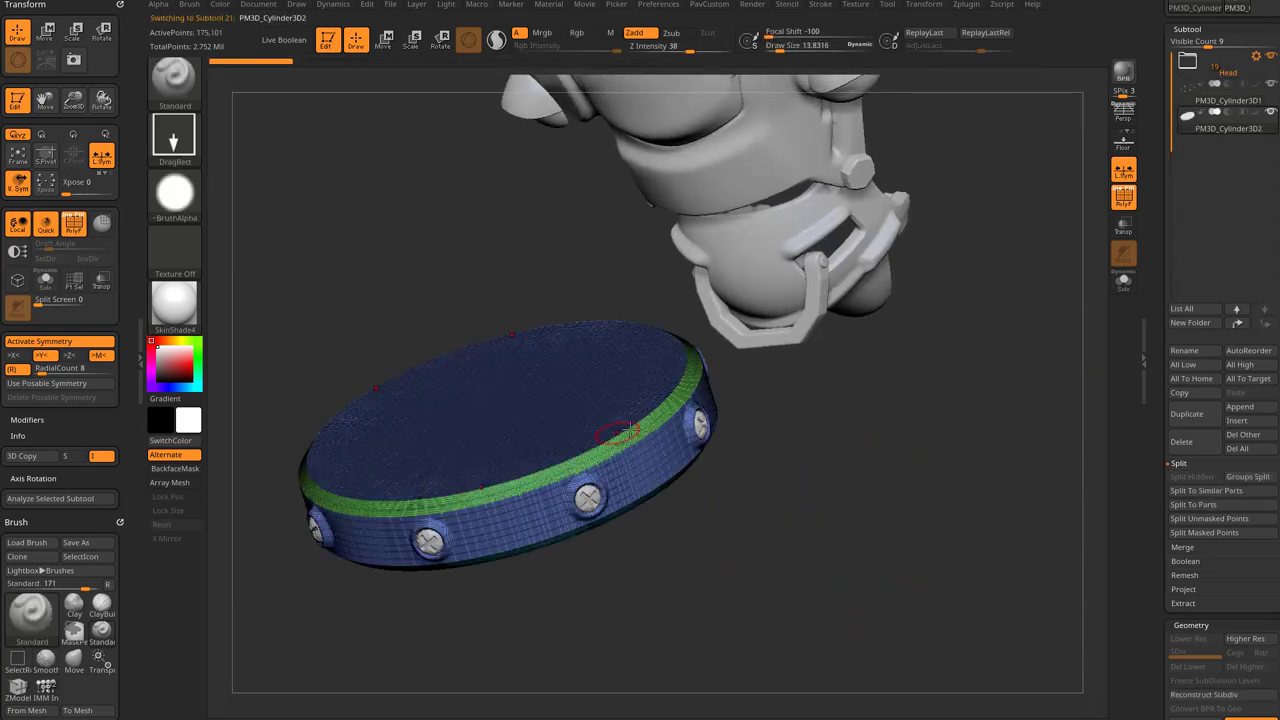
left_click_drag(743, 390, 757, 380)
left_click_drag(677, 492, 686, 505)
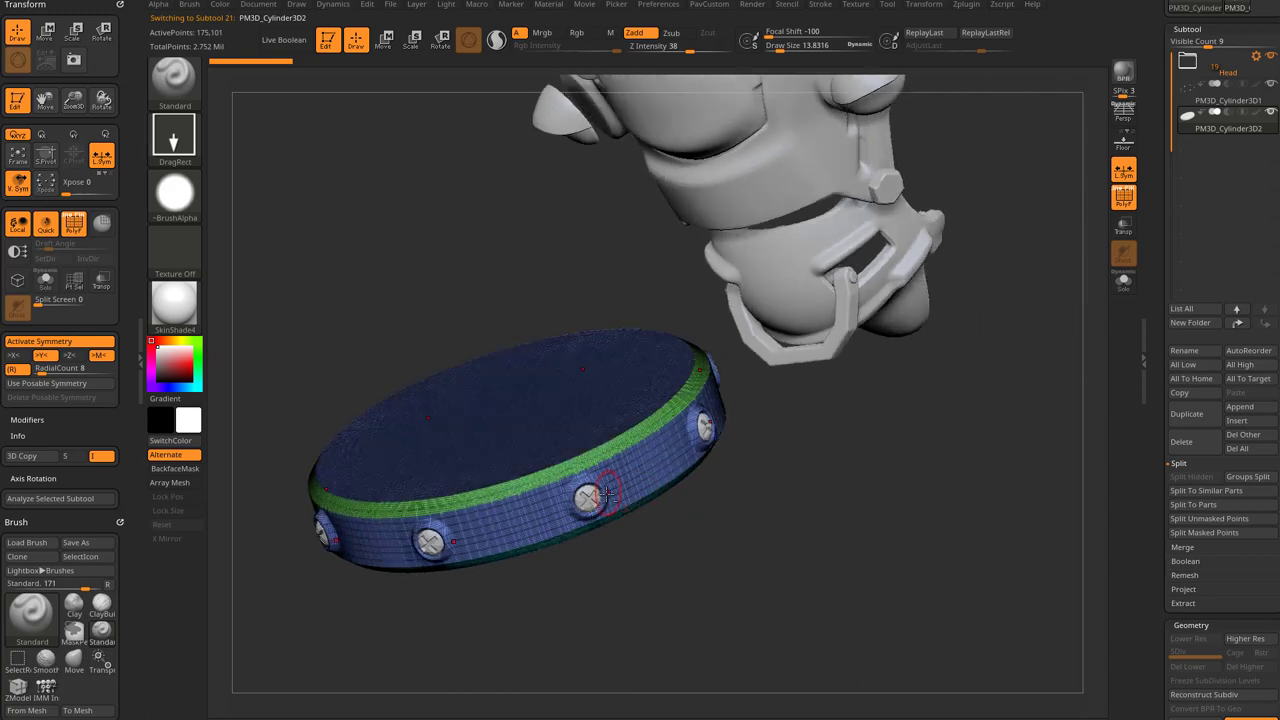
left_click(599, 498, "alt")
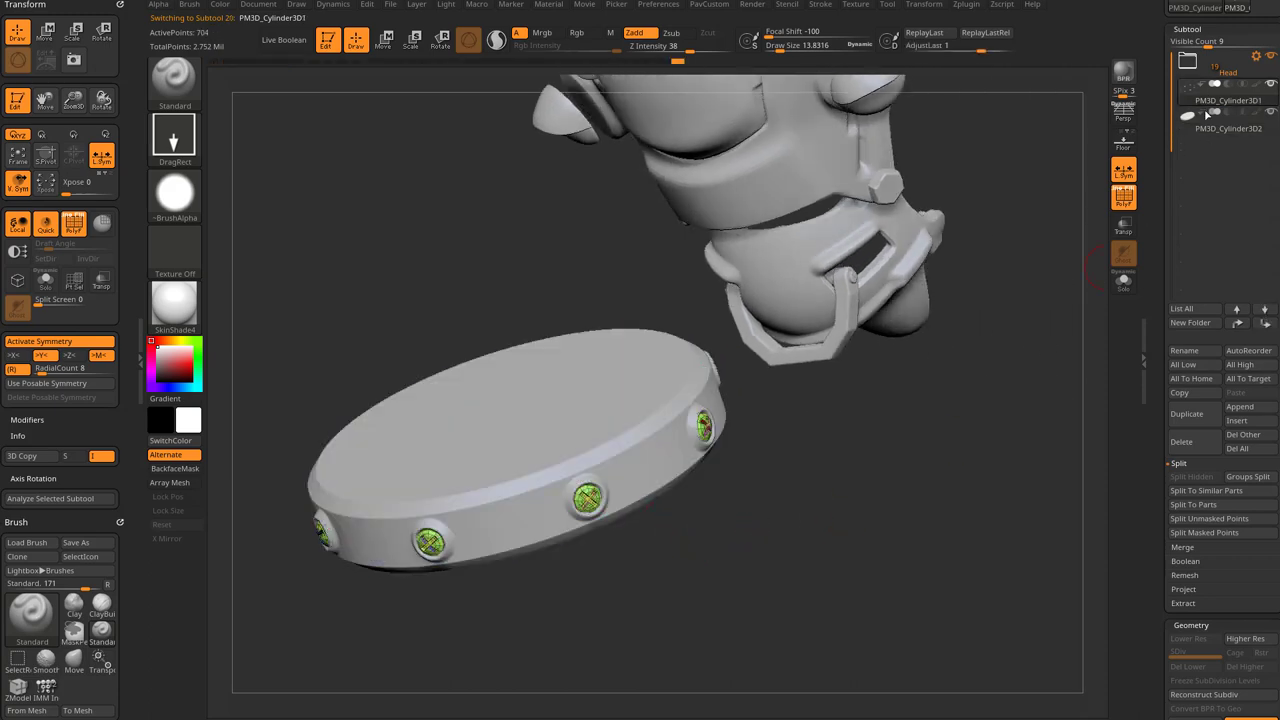
Step: Bring up the Stager settings, make the cylinder body the active subtool, and switch it to its other stage and back
left_click_drag(1042, 425, 966, 548)
left_click_drag(1160, 482, 1151, 330)
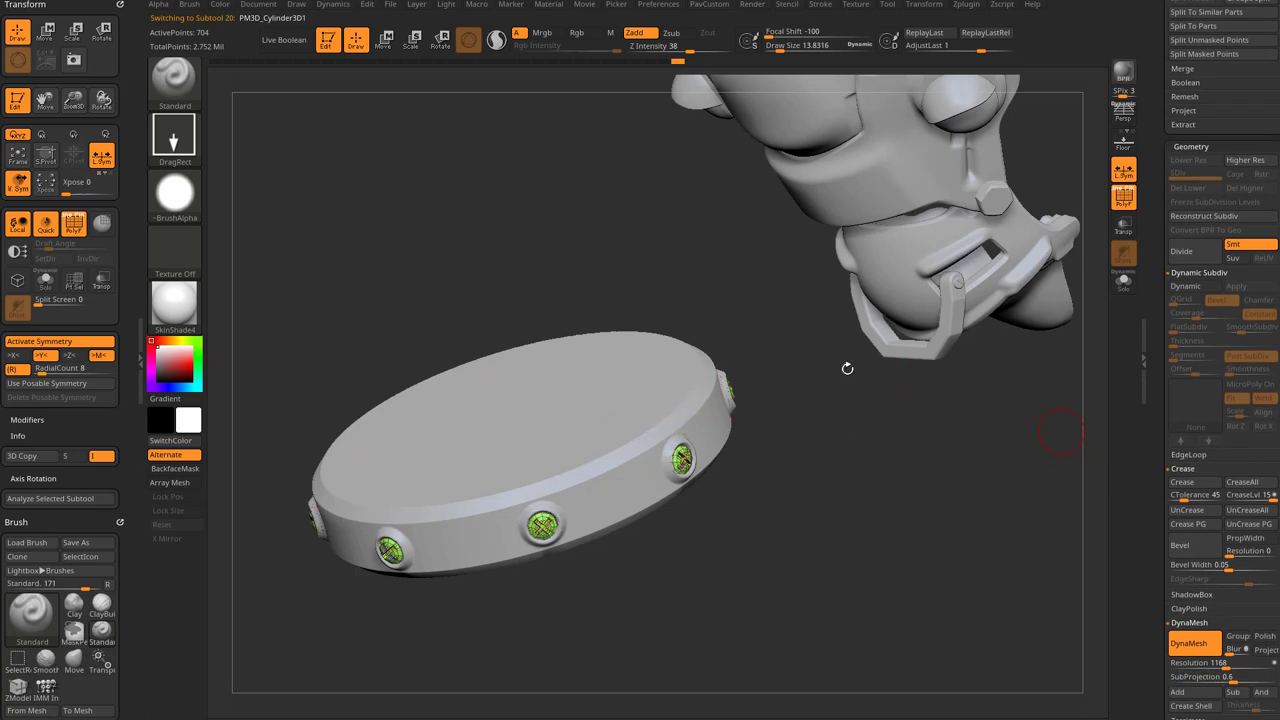
left_click_drag(1155, 424, 1152, 343)
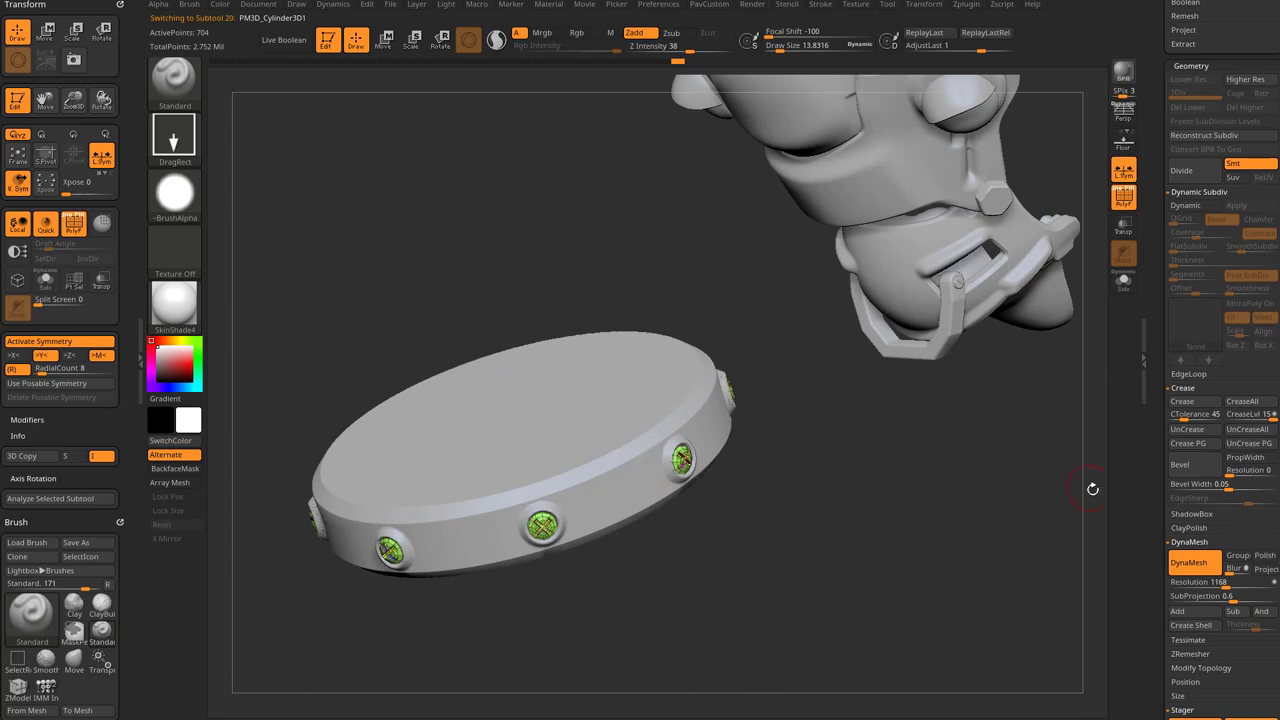
left_click_drag(1159, 482, 1155, 345)
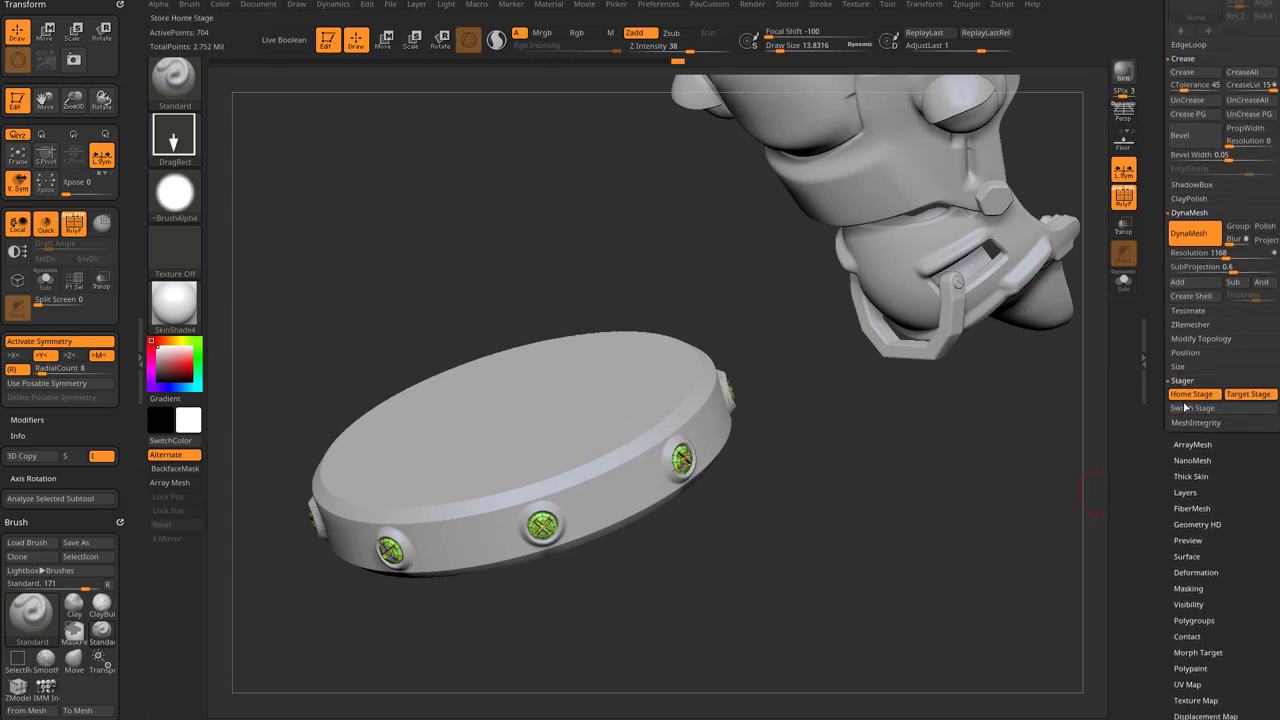
left_click_drag(967, 486, 963, 507)
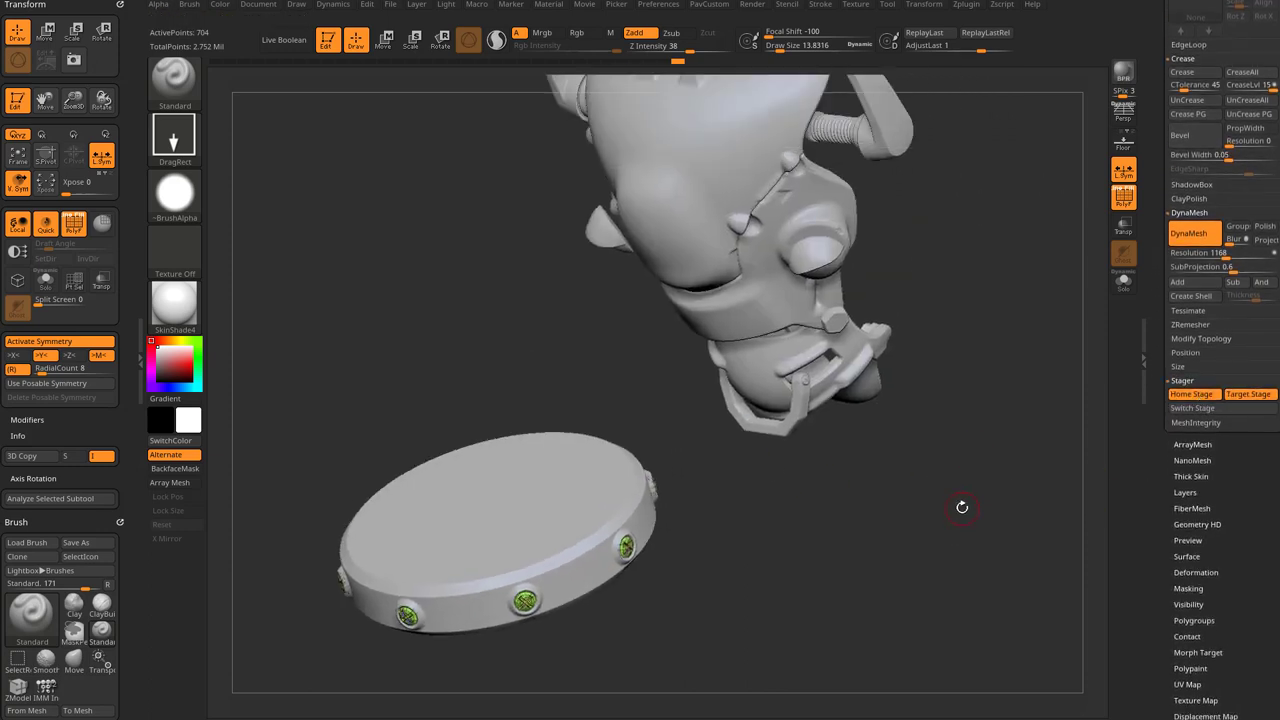
key("ctrl+z")
key("ctrl+shift+z")
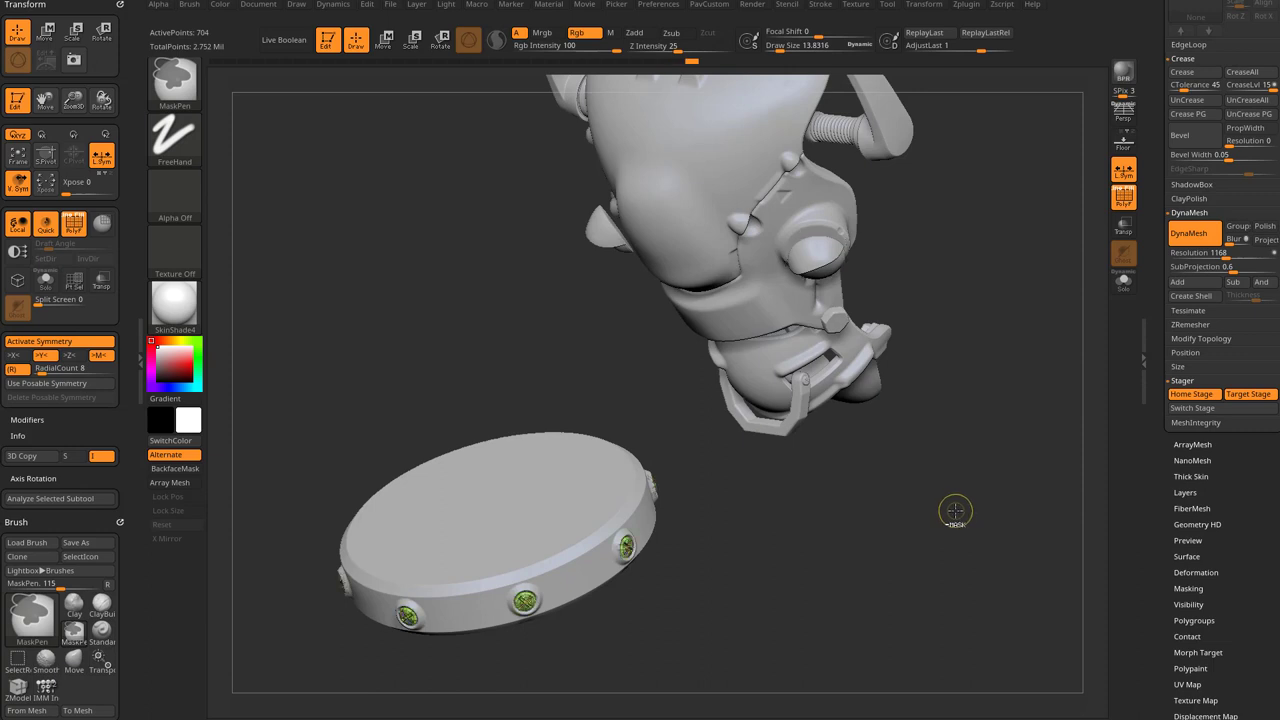
left_click(597, 511, "alt")
key("ctrl+z")
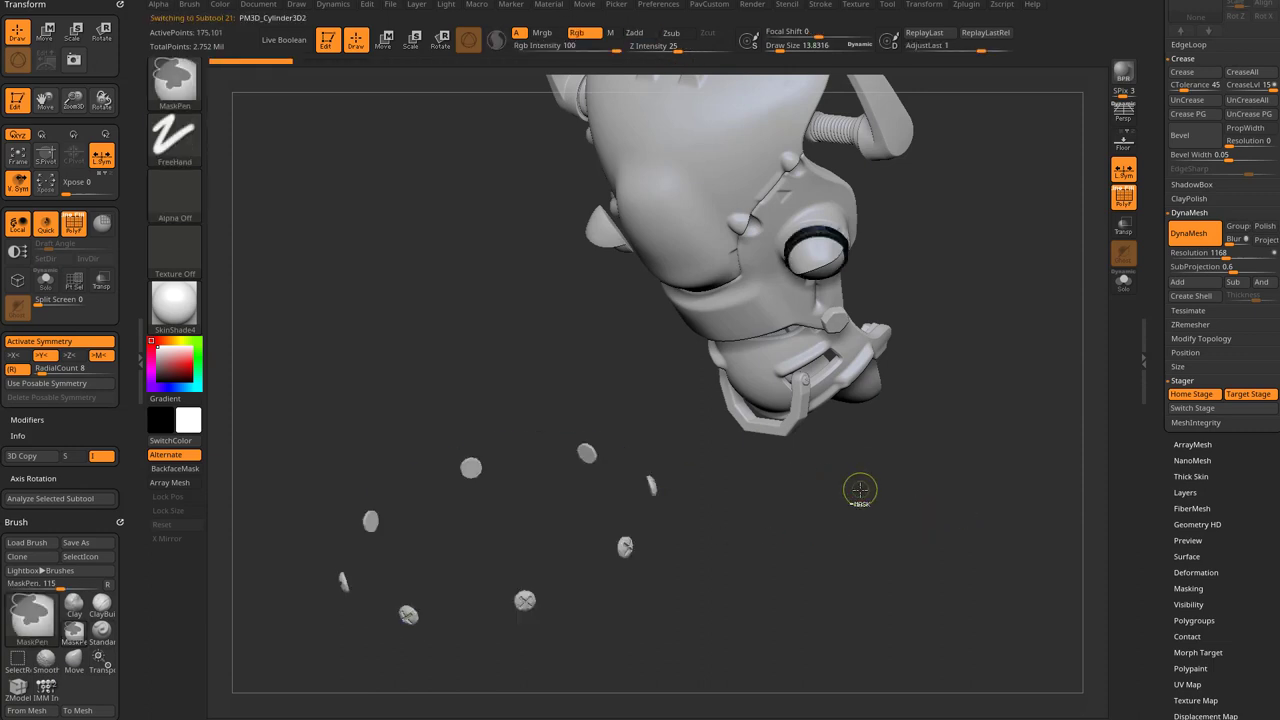
key("ctrl+shift+z")
Step: Turn off the PolyFrame display and send all subtools to their target stage
left_click_drag(863, 517, 897, 338)
left_click(1124, 196)
left_click_drag(1158, 394, 1159, 712)
left_click_drag(1160, 450, 1160, 559)
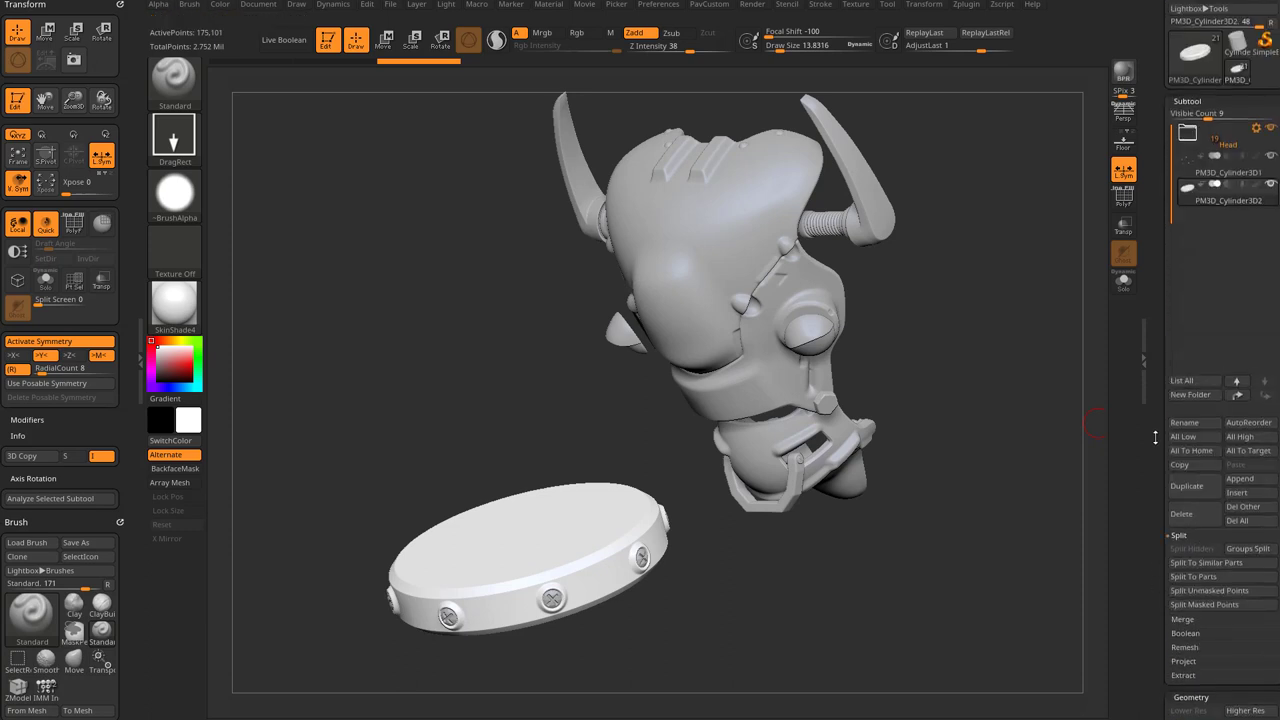
mouse_move(1155, 437)
left_mouse_down()
mouse_move(1156, 417)
mouse_move(1153, 458)
left_mouse_up()
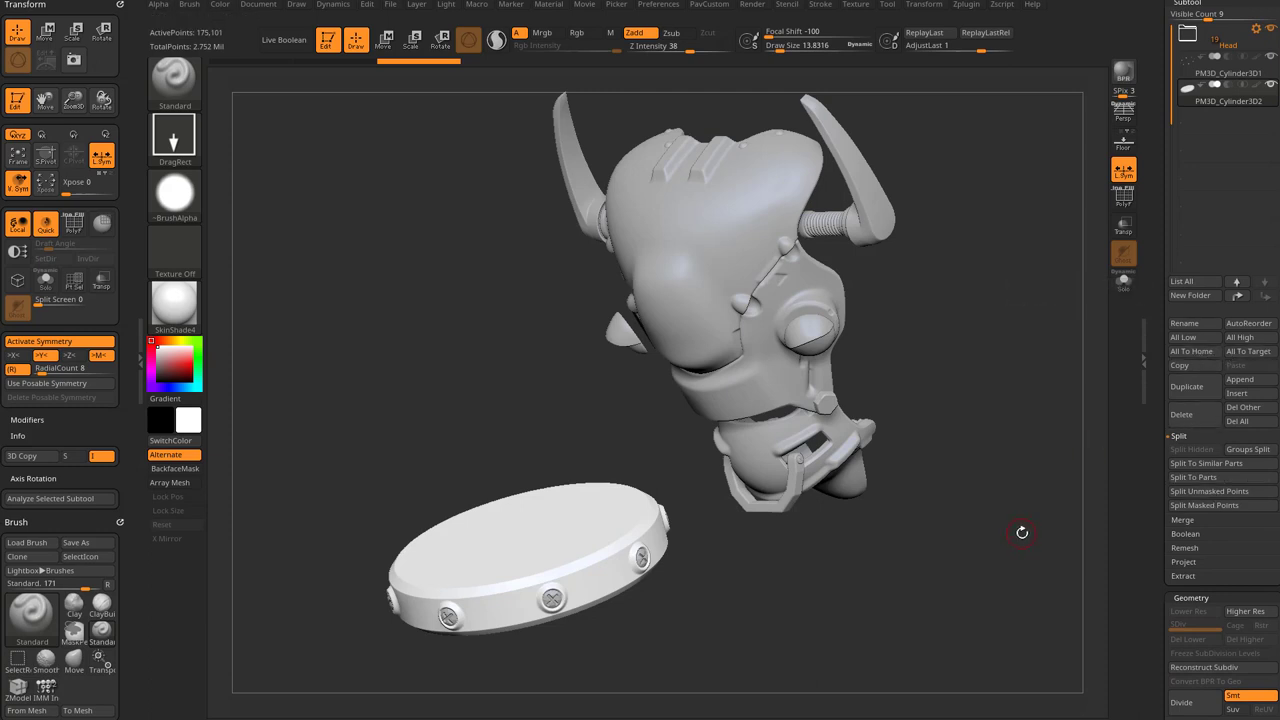
left_click(1247, 356)
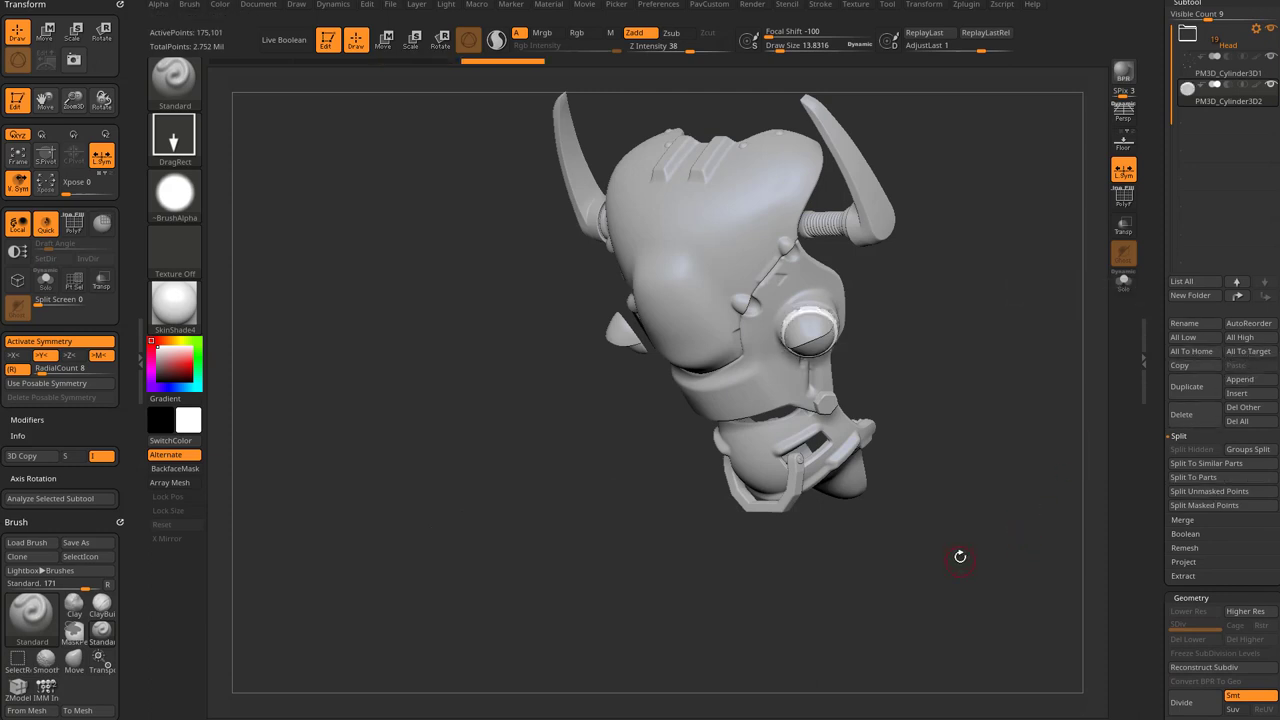
mouse_move(960, 557)
left_mouse_down()
mouse_move(1003, 554)
mouse_move(966, 546)
left_mouse_up()
left_click_drag(1020, 440, 992, 414, "alt")
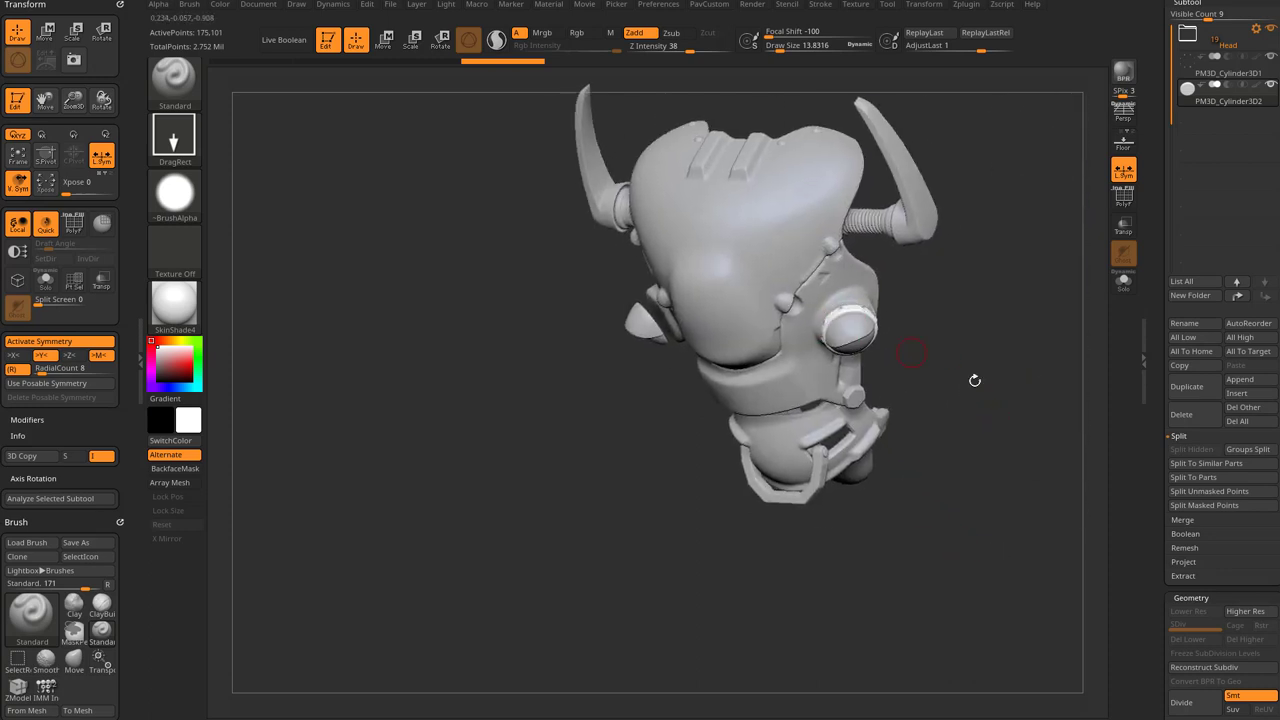
Step: Return all subtools to their home stage
left_click(1191, 351)
left_click_drag(878, 484, 929, 505, "alt")
left_click_drag(864, 588, 929, 534, "alt")
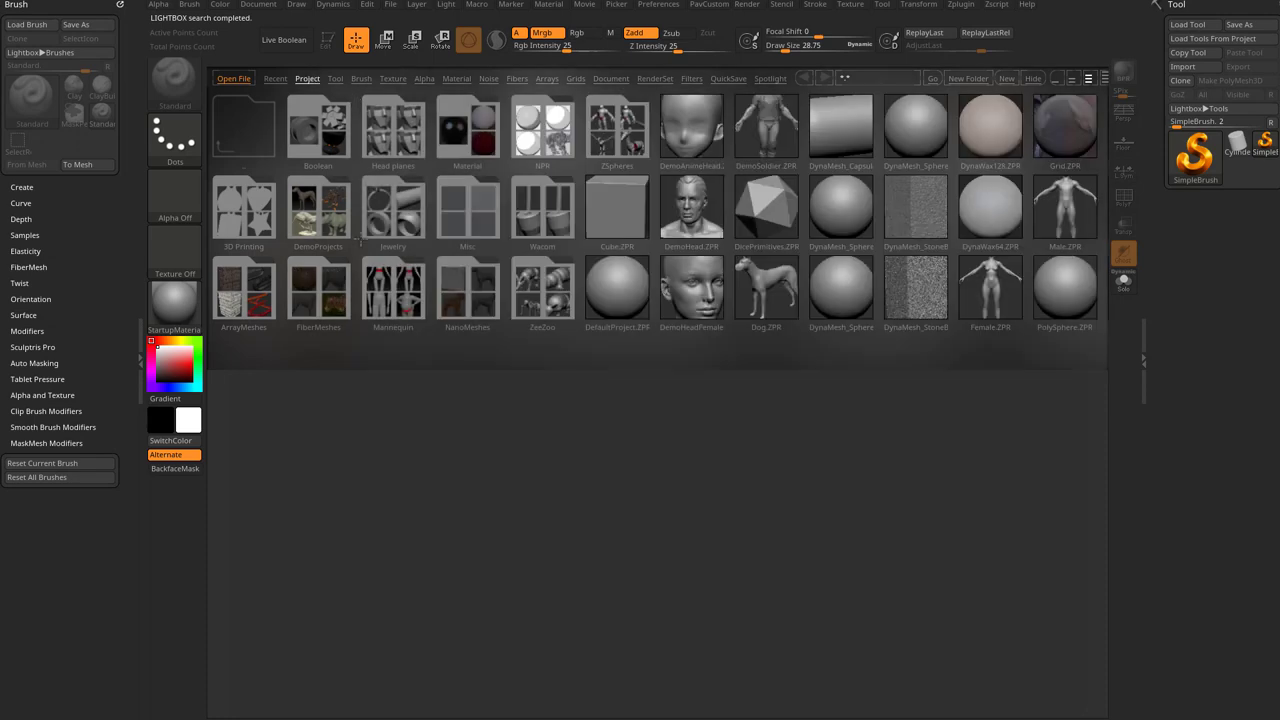
Step: Open the Earthquake character project from the DemoProjects folder and frame the whole figure
left_click(324, 218)
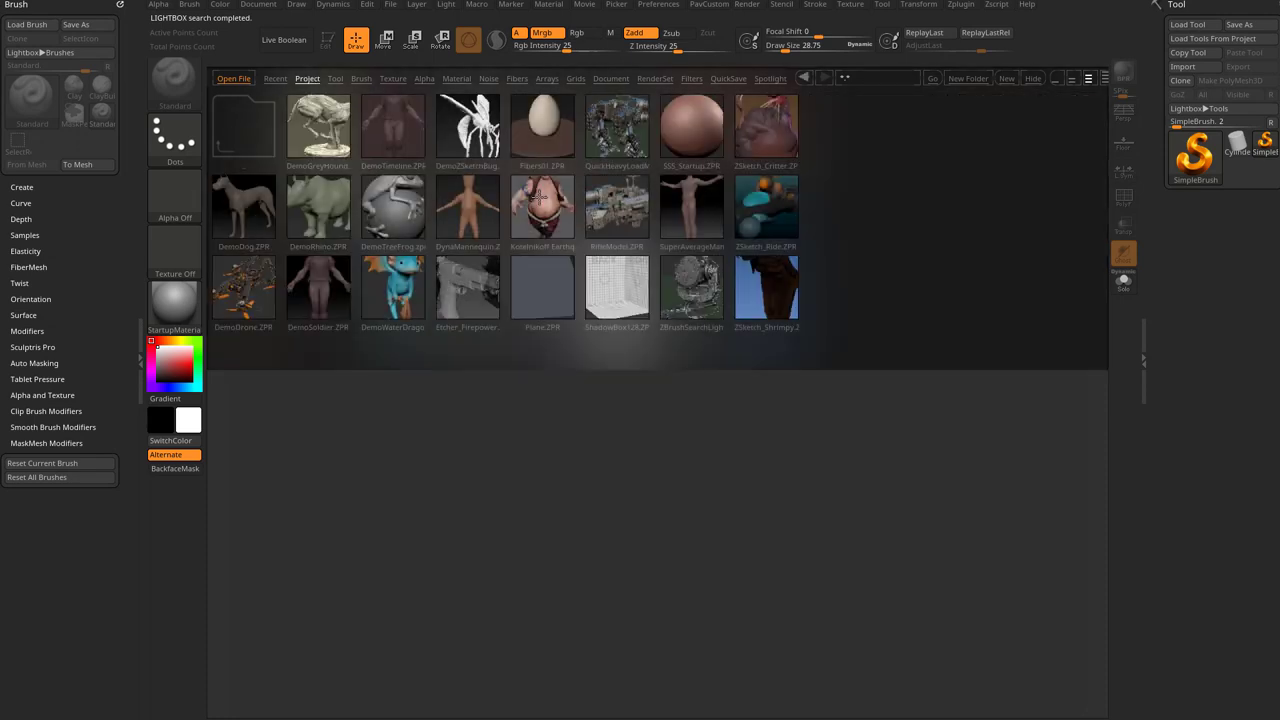
double_click(540, 197)
left_click(642, 340)
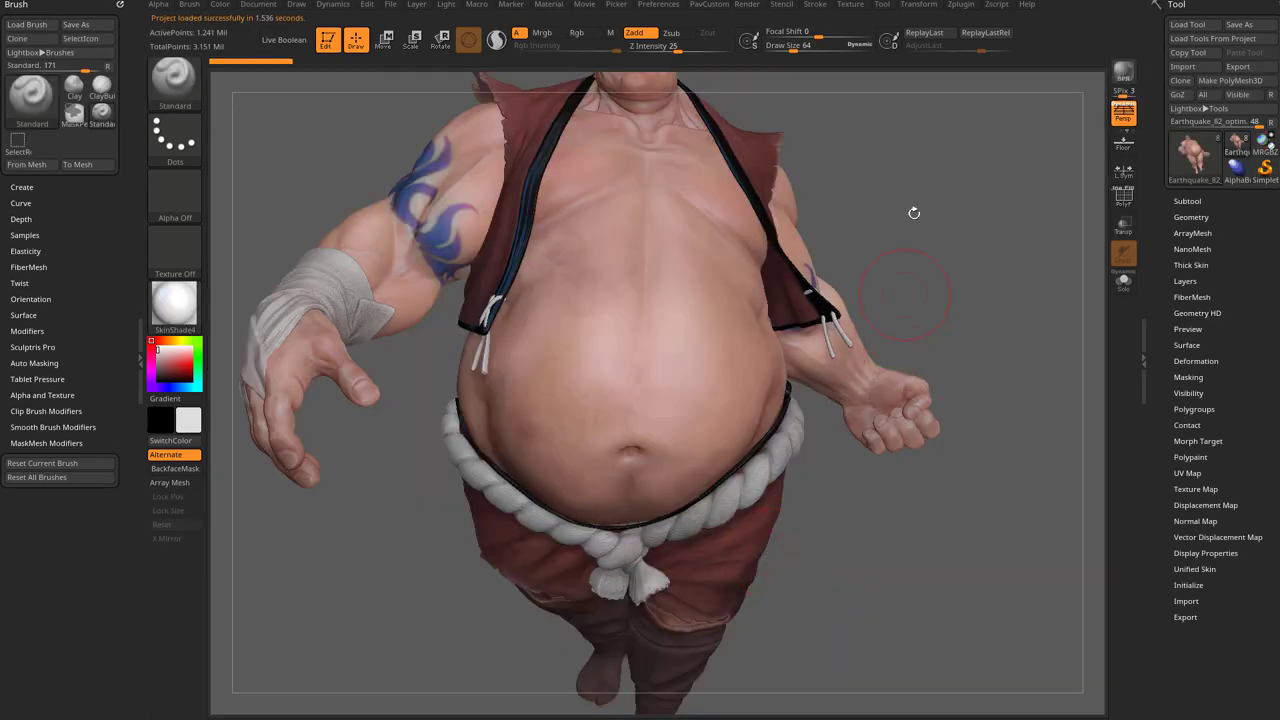
key("f")
left_click_drag(900, 166, 880, 252)
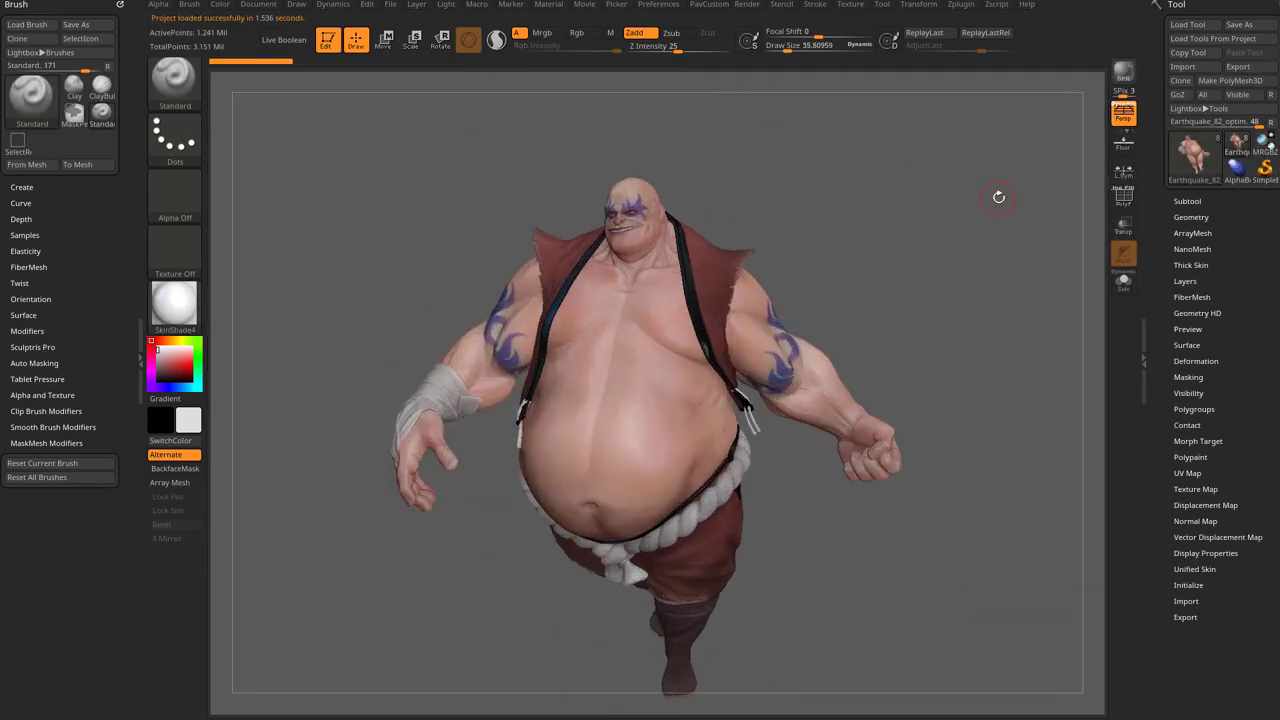
mouse_move(998, 197)
left_mouse_down()
mouse_move(955, 205)
mouse_move(889, 273)
mouse_move(903, 306)
left_mouse_up()
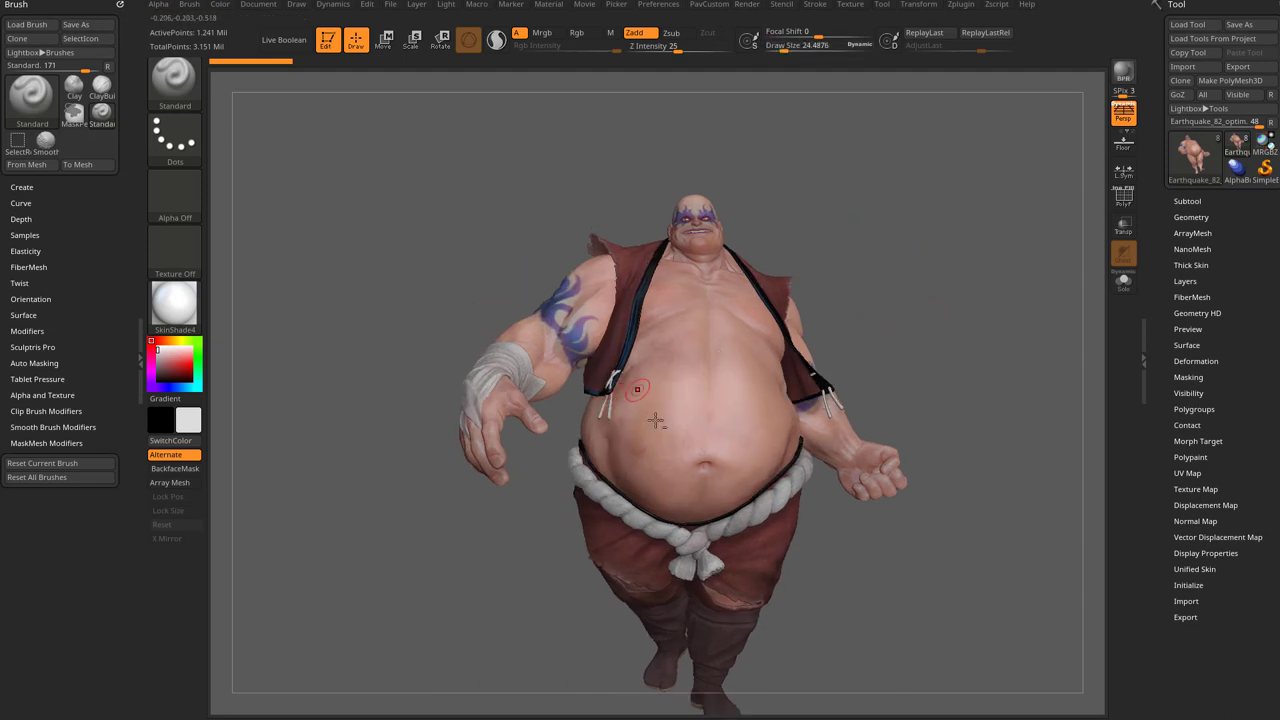
Step: Make the Kimono the active subtool and store its position on the body as the target stage
mouse_move(945, 309)
left_mouse_down("alt")
mouse_move(934, 281)
mouse_move(948, 311)
left_mouse_up("alt")
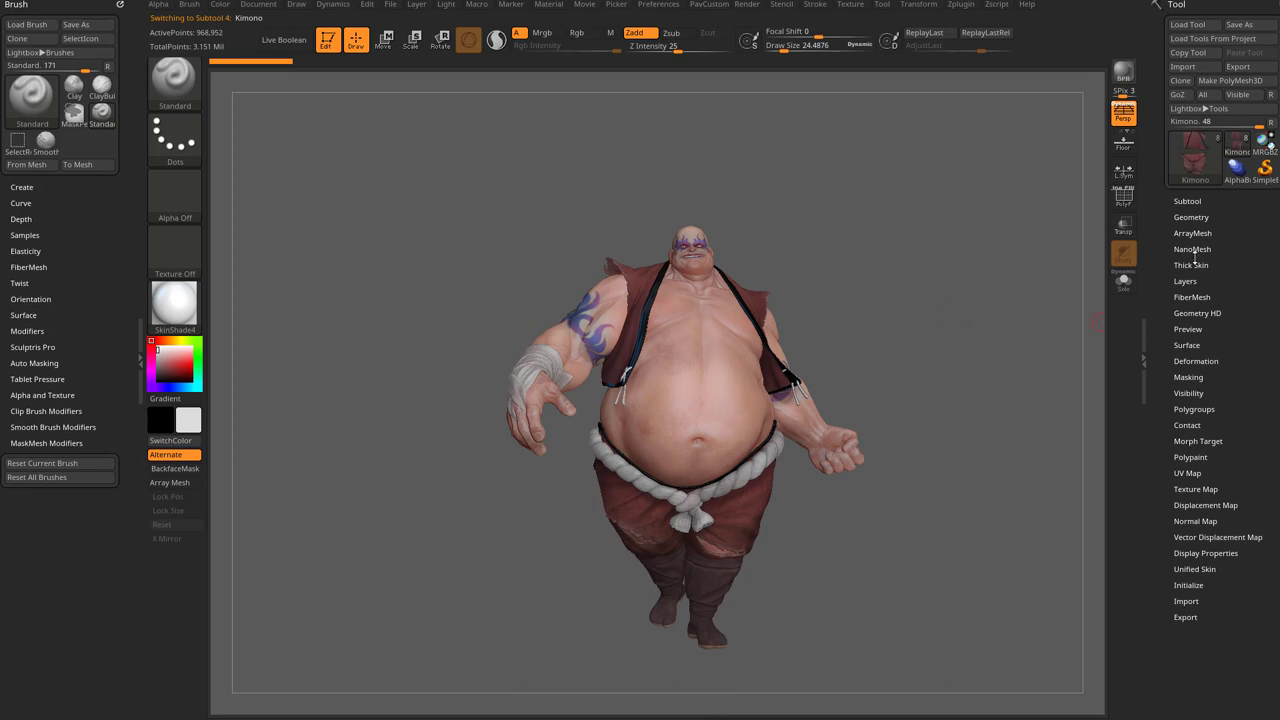
left_click(1191, 217)
left_click(1186, 351)
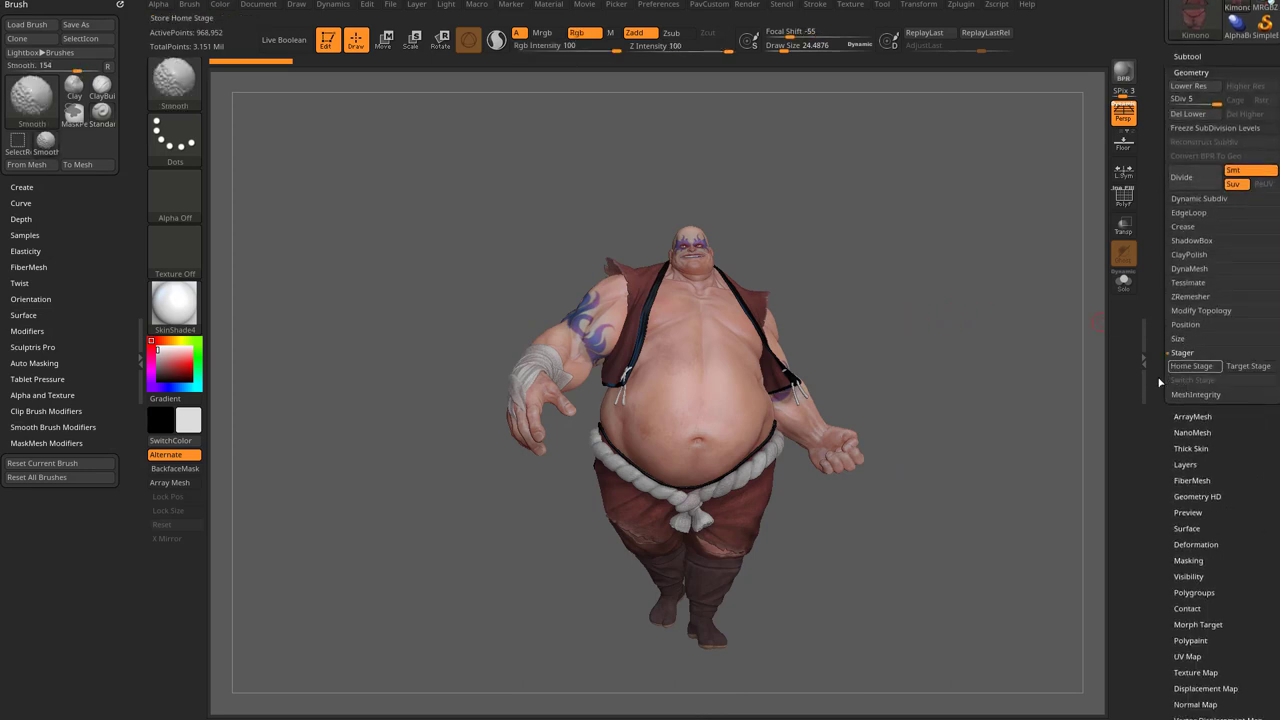
left_click_drag(1049, 386, 930, 411, "alt")
left_click(1233, 367)
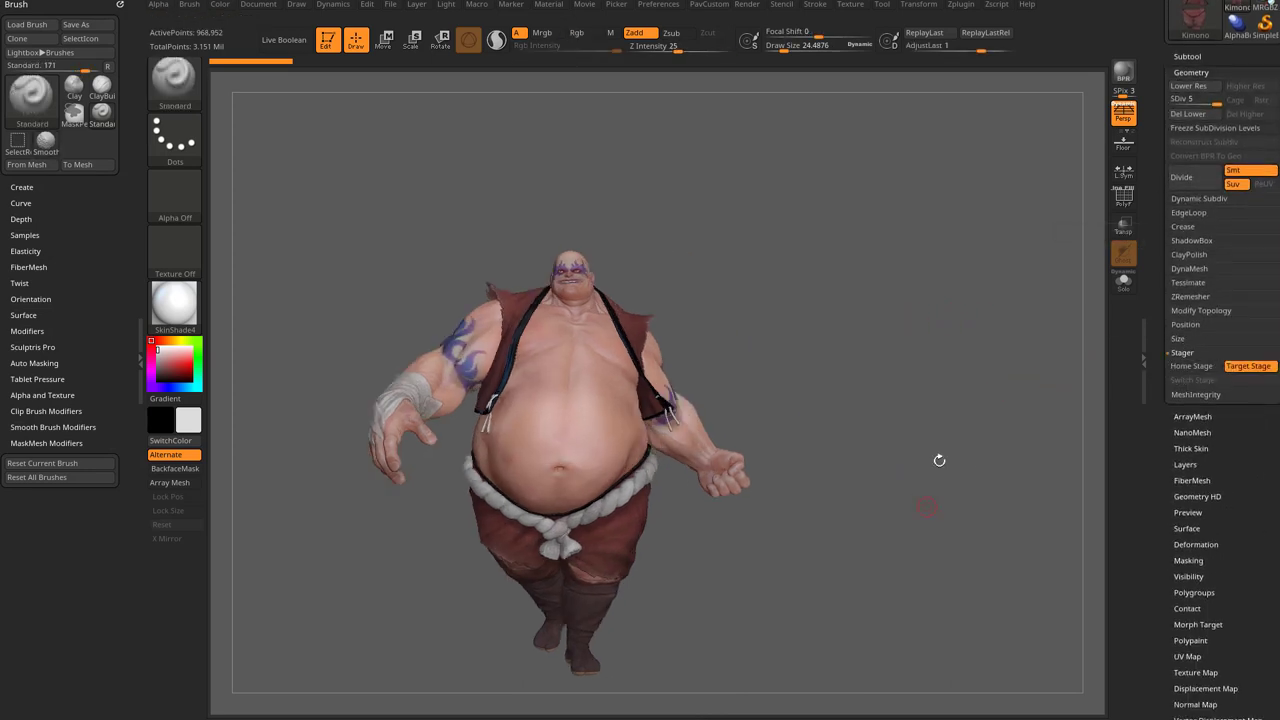
Step: Move the Kimono sideways clear of the body and store that position as its home stage
key("w")
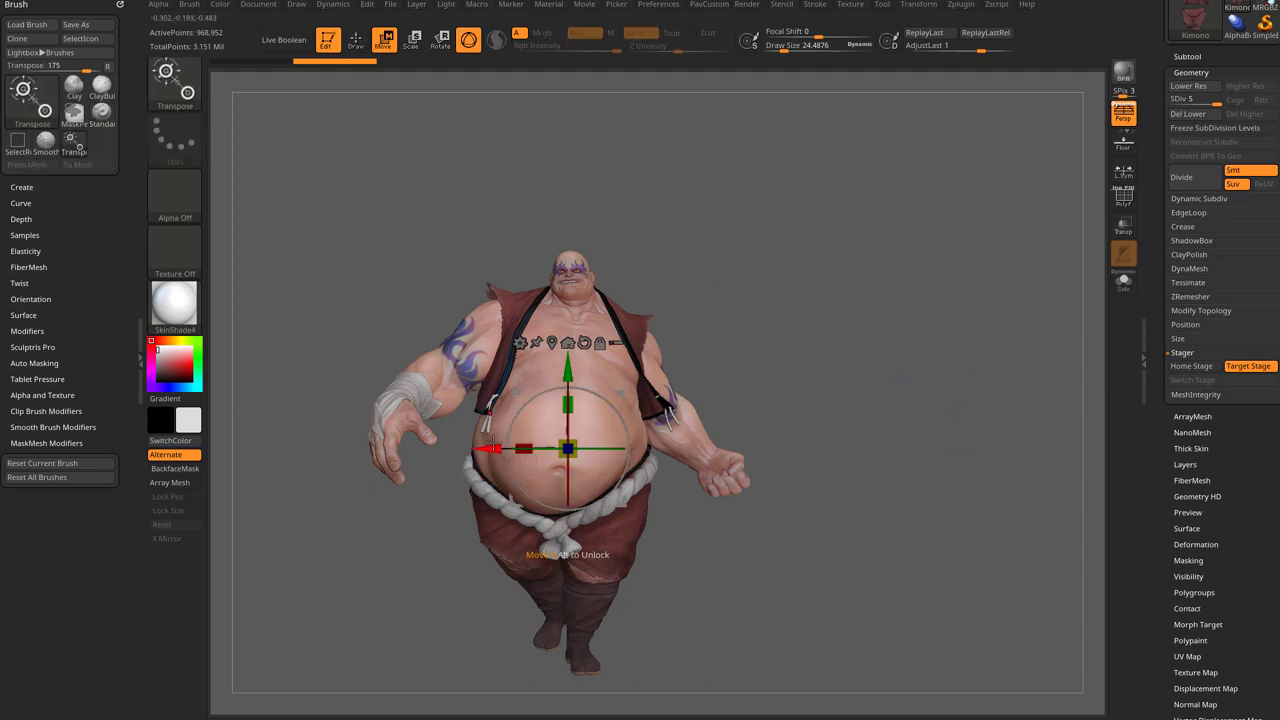
left_click_drag(490, 448, 753, 448)
left_click(1191, 366)
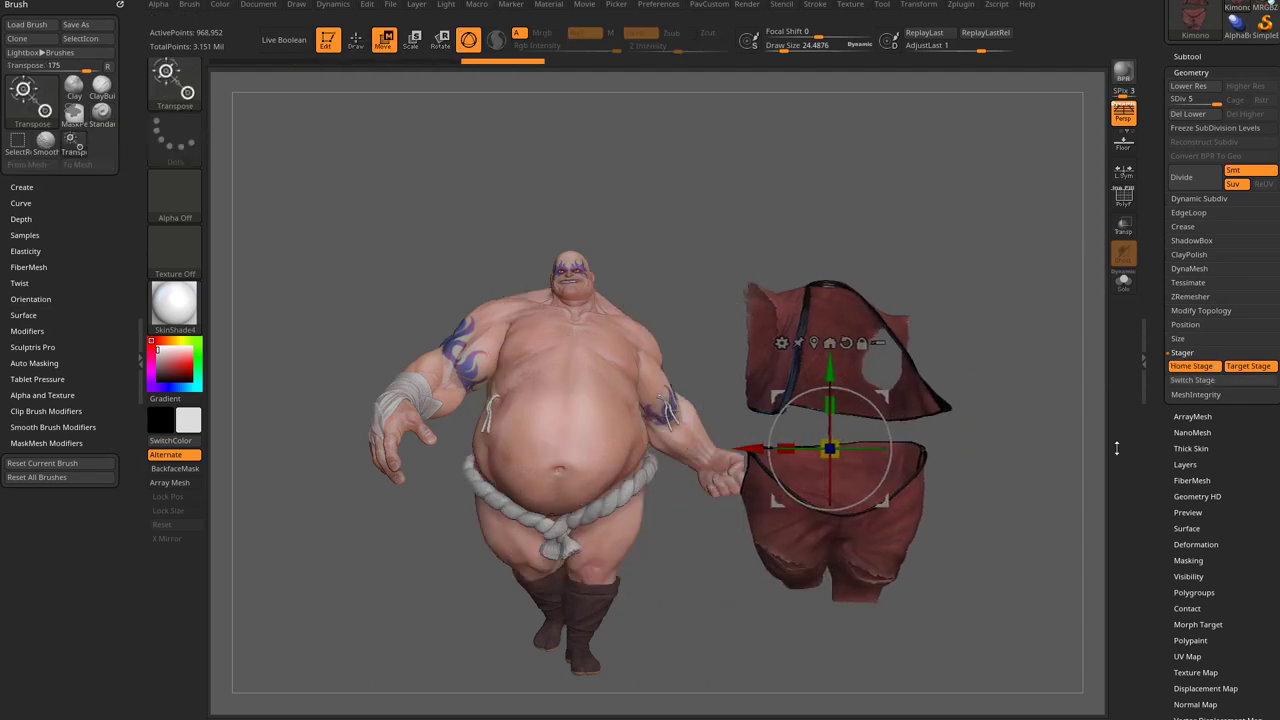
key("q")
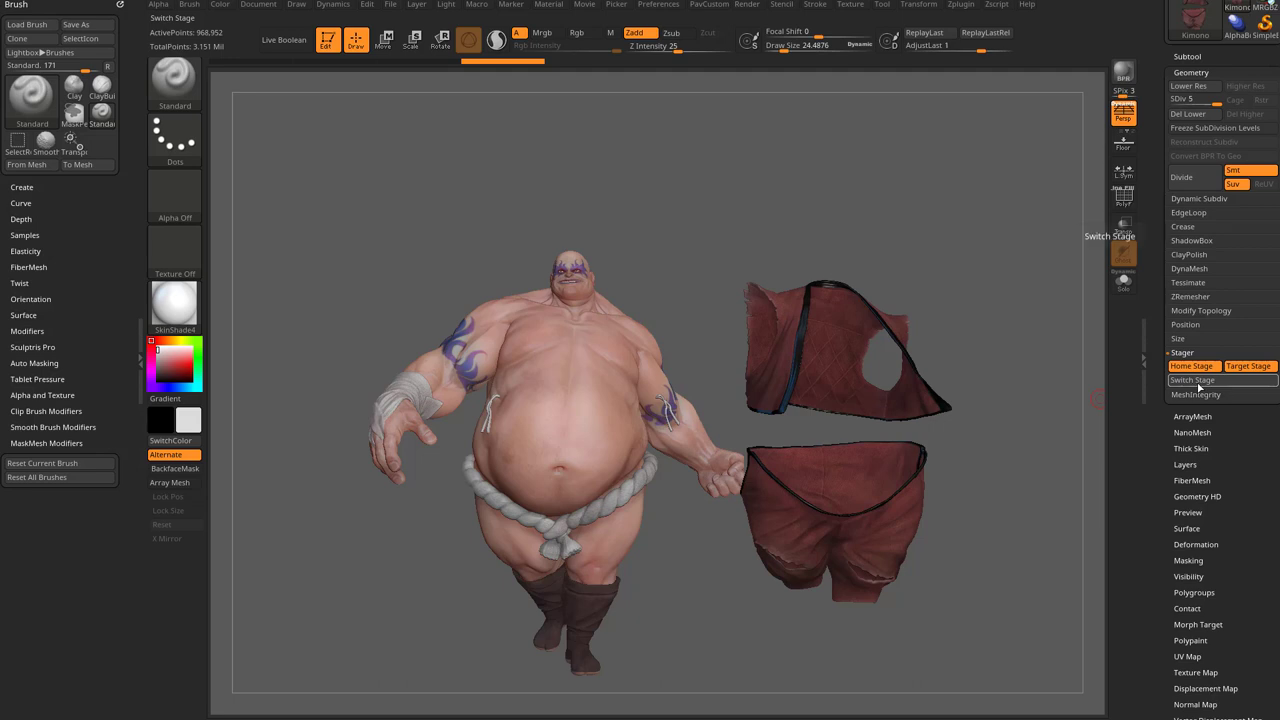
Step: Assign a custom hotkey to the Switch Stage command
left_click(1199, 381, "ctrl+alt")
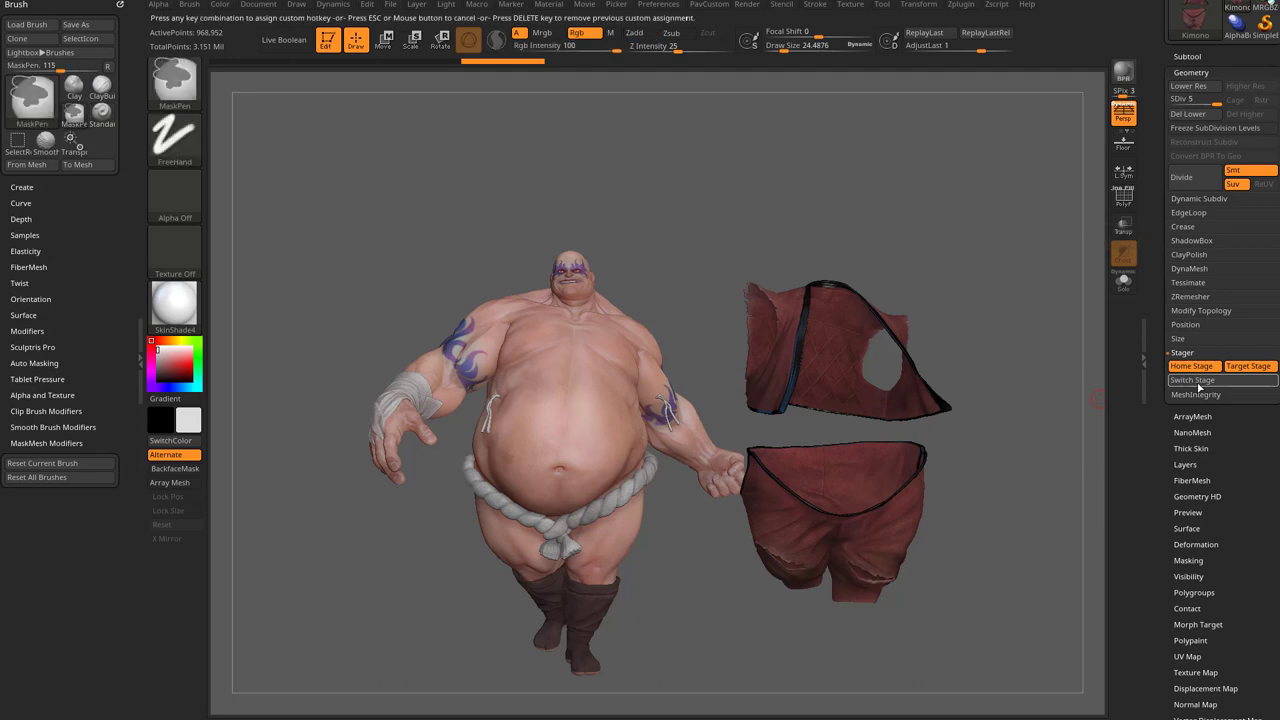
key("ctrl+alt+s")
left_click_drag(900, 174, 914, 165)
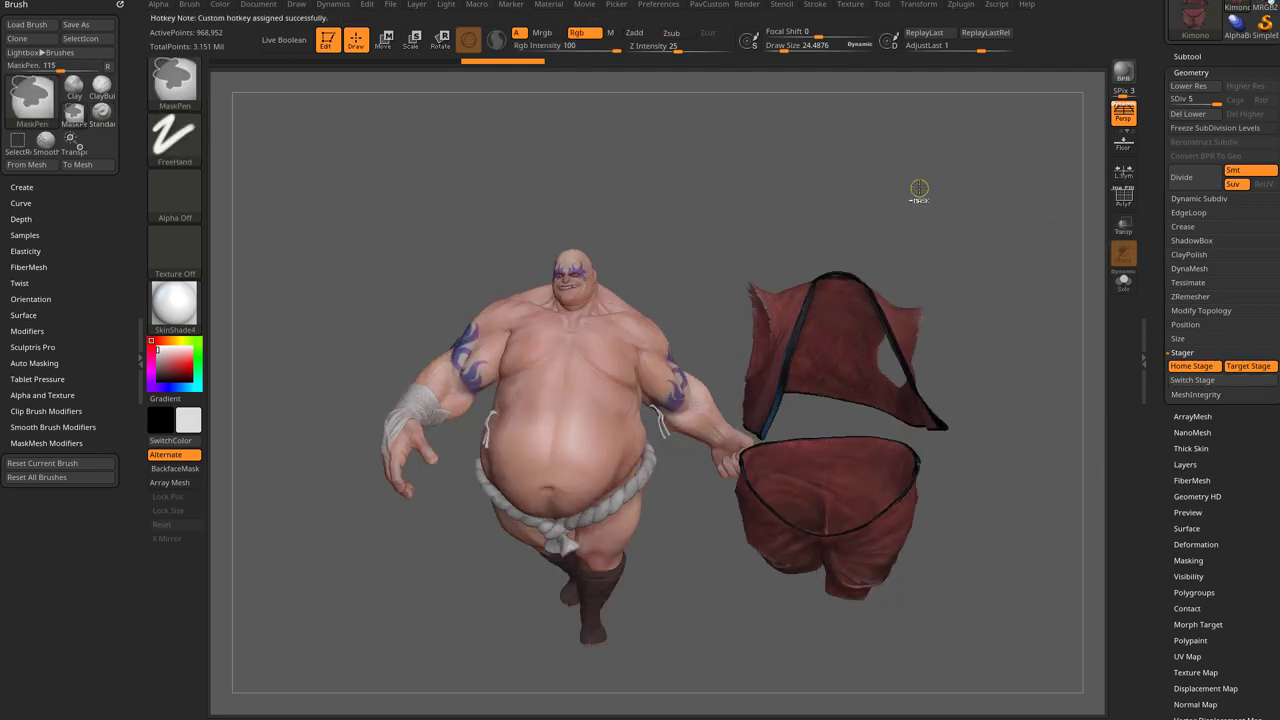
Step: Toggle the Kimono repeatedly between its target and home stages, ending at the home stage beside the body
key("ctrl+1")
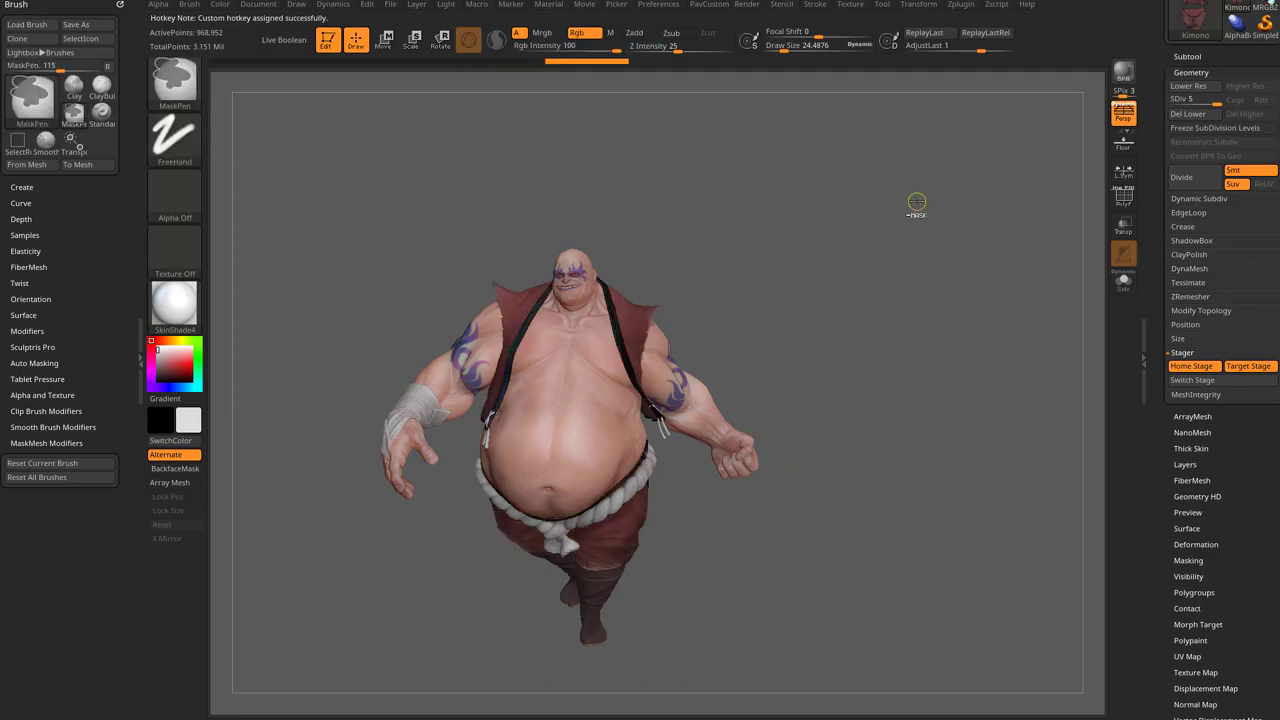
key("ctrl+1")
key("ctrl+1")
key("ctrl+1")
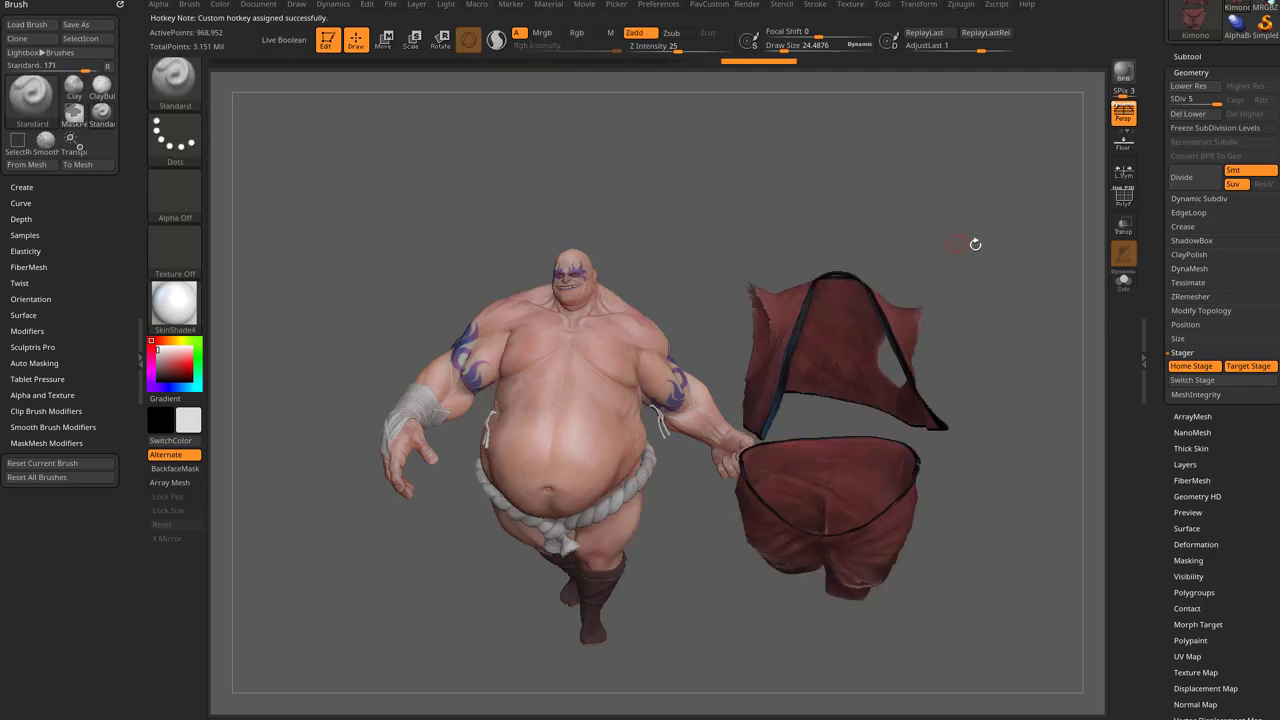
Step: Set the draw size to about 27 and select the Paint brush
mouse_move(974, 243)
left_mouse_down()
mouse_move(926, 198)
mouse_move(860, 214)
left_mouse_up()
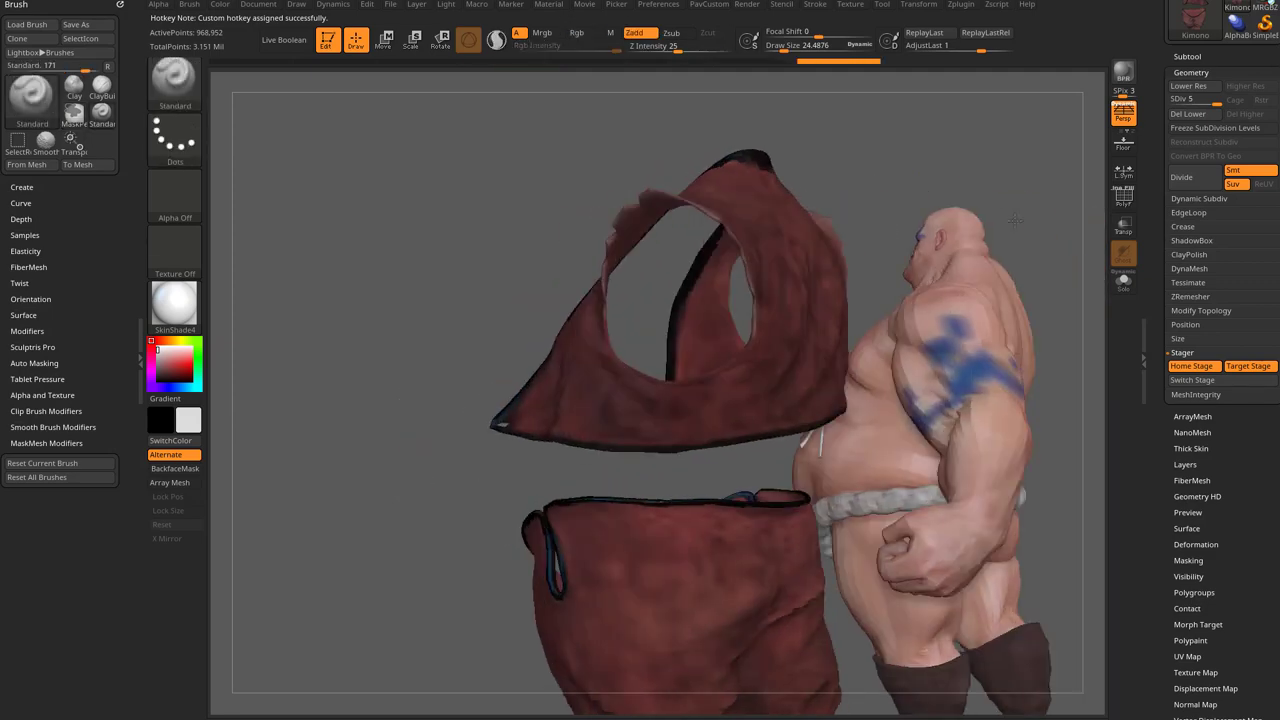
key("s")
left_click_drag(674, 423, 686, 422)
key("s")
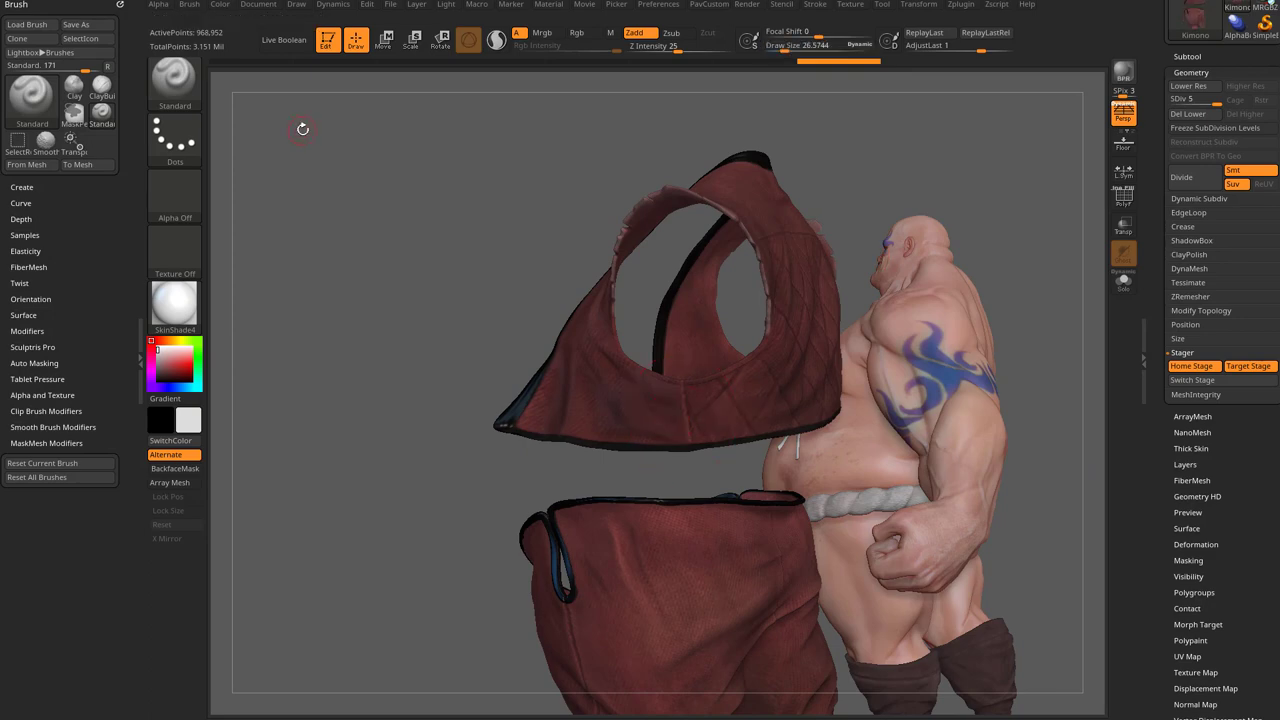
key("b")
key("p")
key("a")
Step: Set up the Paint brush with Alpha 08, an RGB intensity of 44 and a muted red colour
left_click_drag(398, 209, 445, 260, "alt")
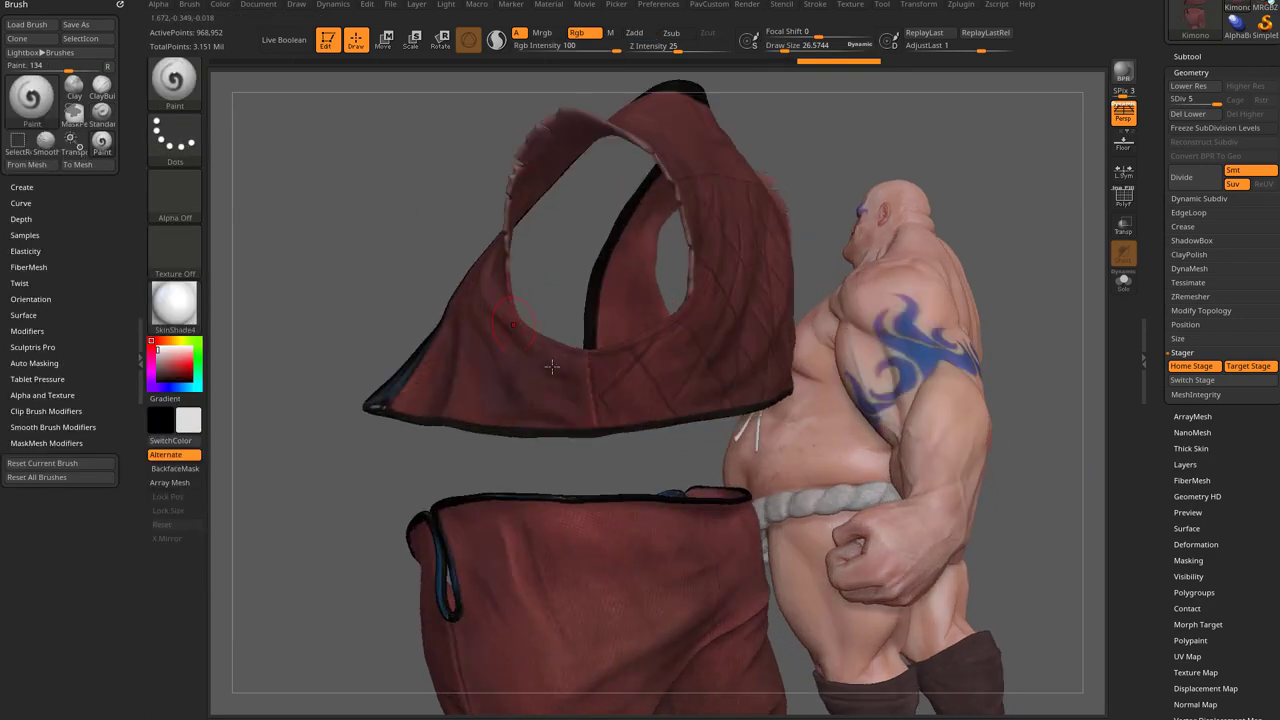
left_click_drag(341, 228, 376, 346, "alt")
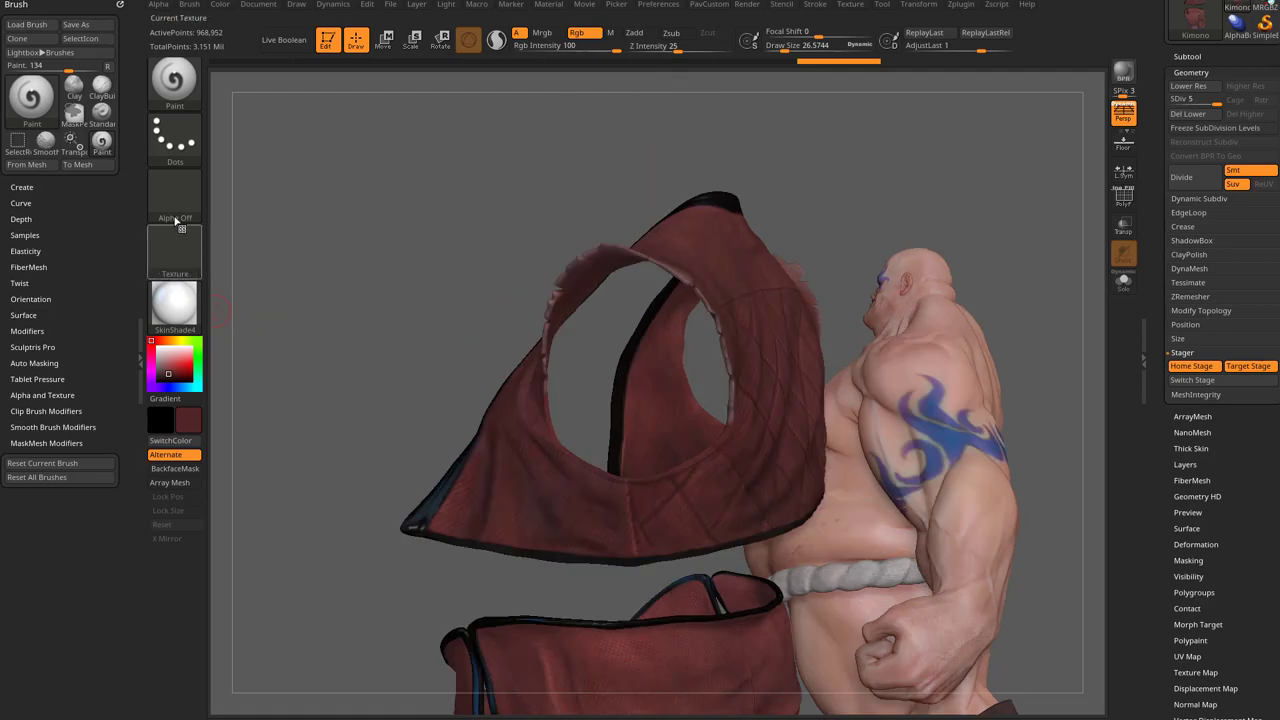
left_click(178, 212)
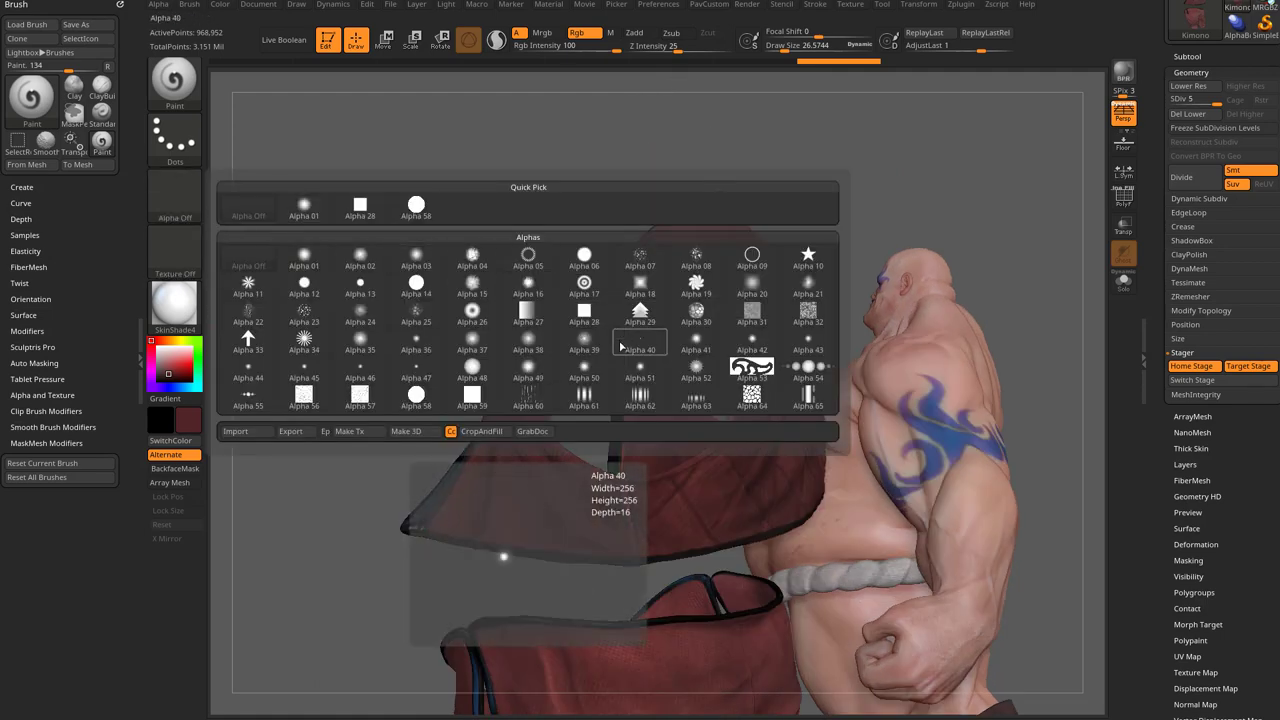
left_click(696, 257)
left_click(582, 47)
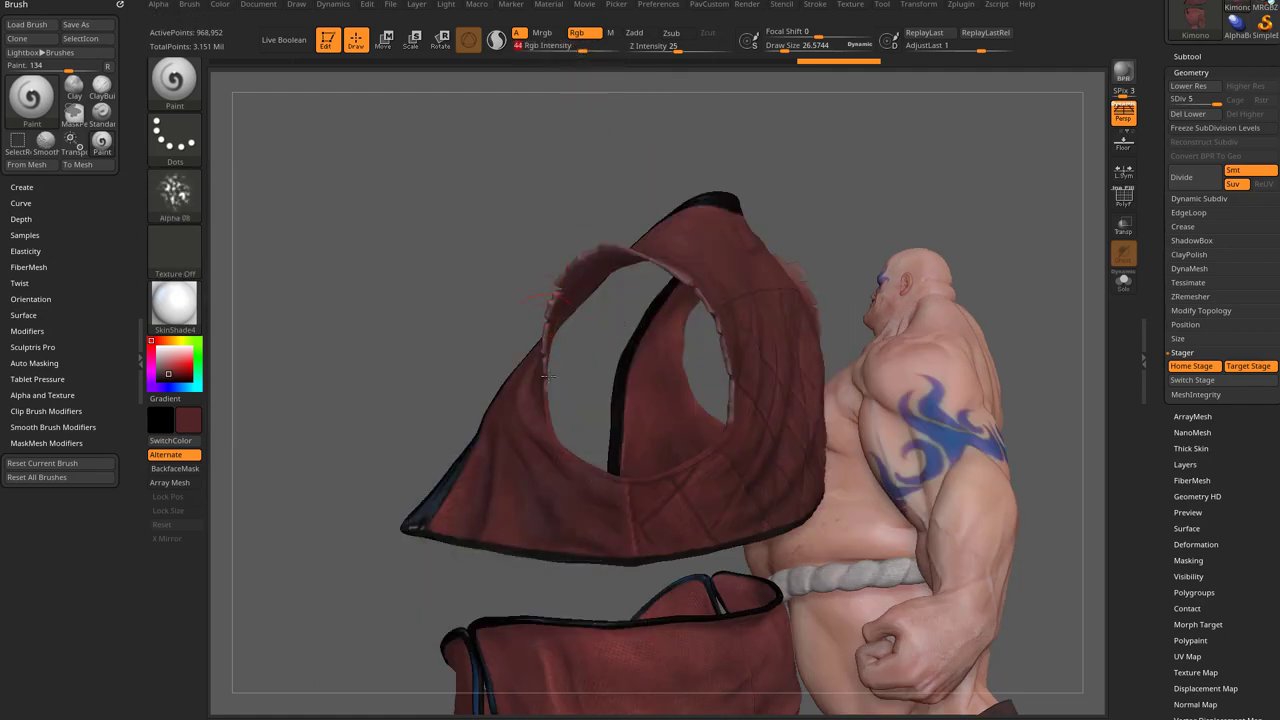
left_click(168, 369)
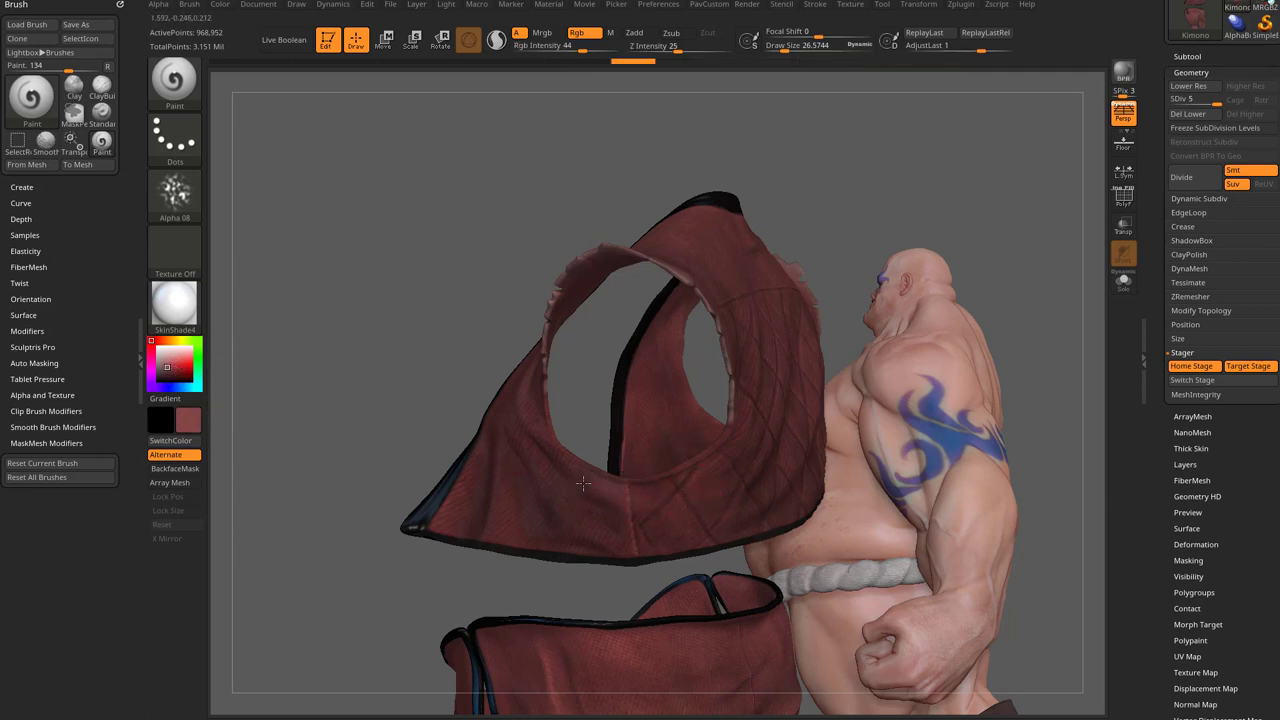
Step: Paint muted red strokes over the Kimono's top and trousers, with draw sizes of about 17 and 38
left_click_drag(593, 508, 620, 531)
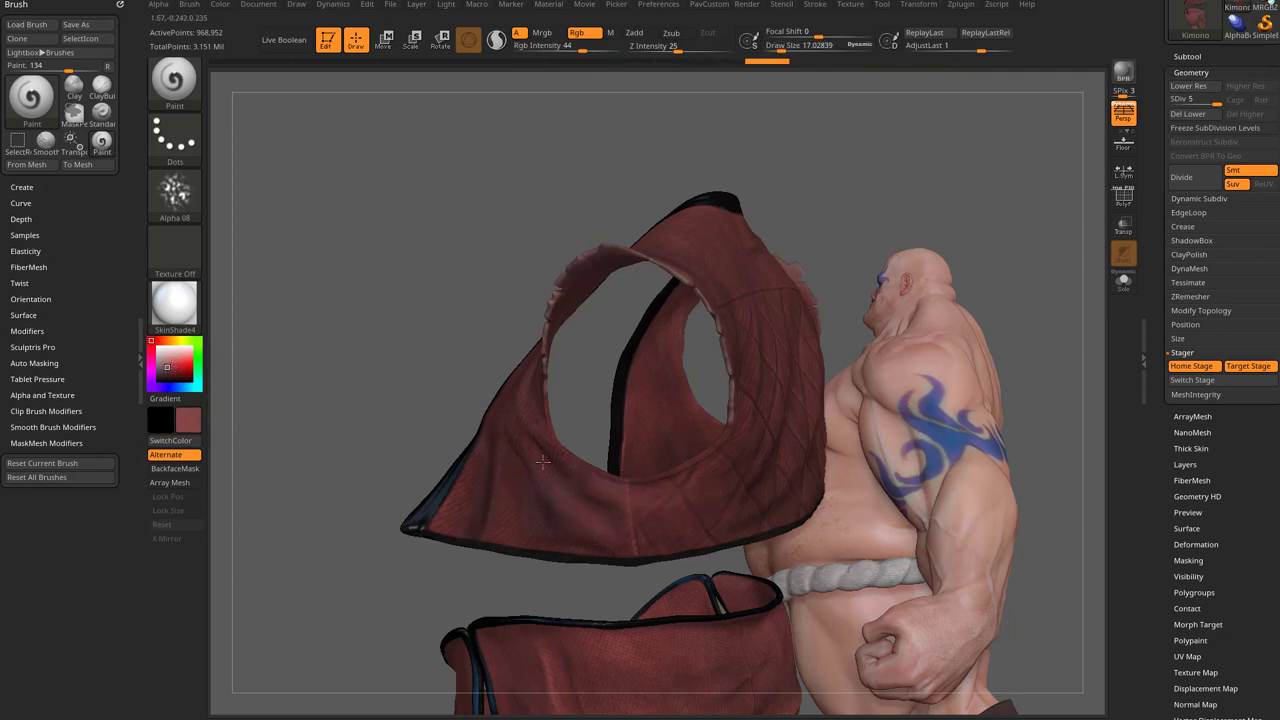
left_click_drag(1060, 190, 899, 197)
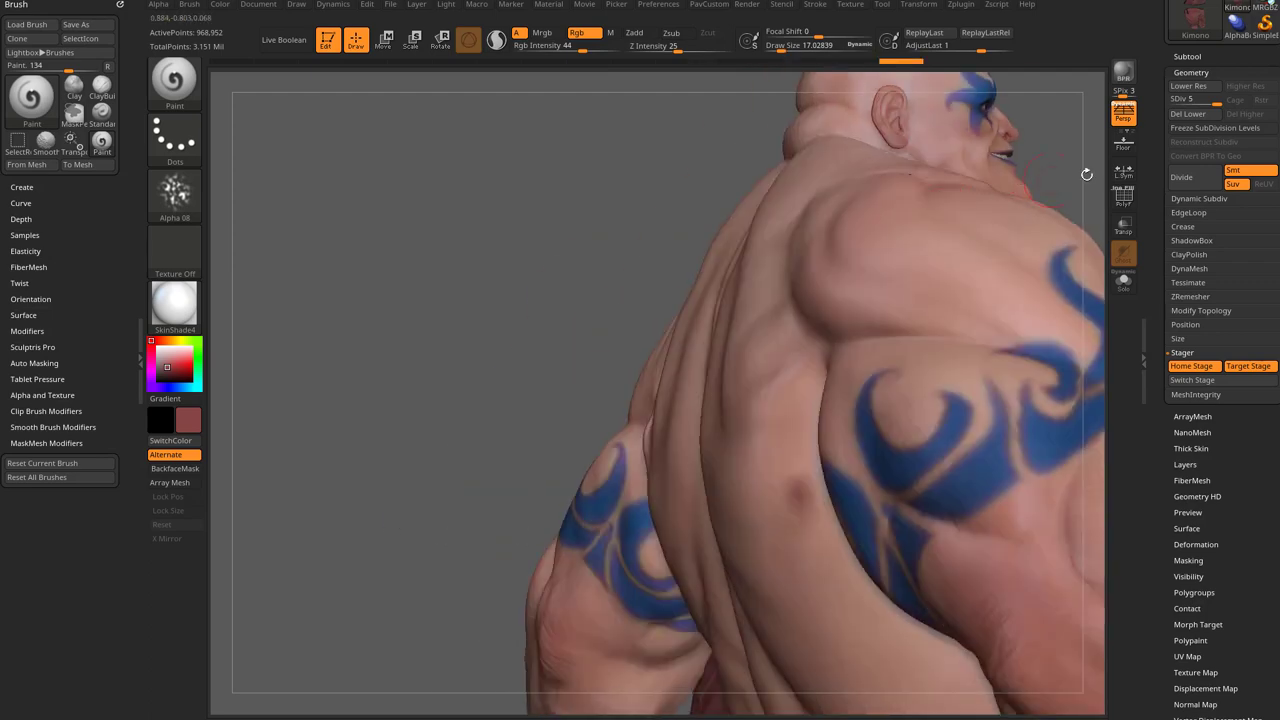
mouse_move(1086, 174)
left_mouse_down()
mouse_move(920, 210)
mouse_move(986, 203)
mouse_move(640, 510)
mouse_move(633, 531)
left_mouse_up()
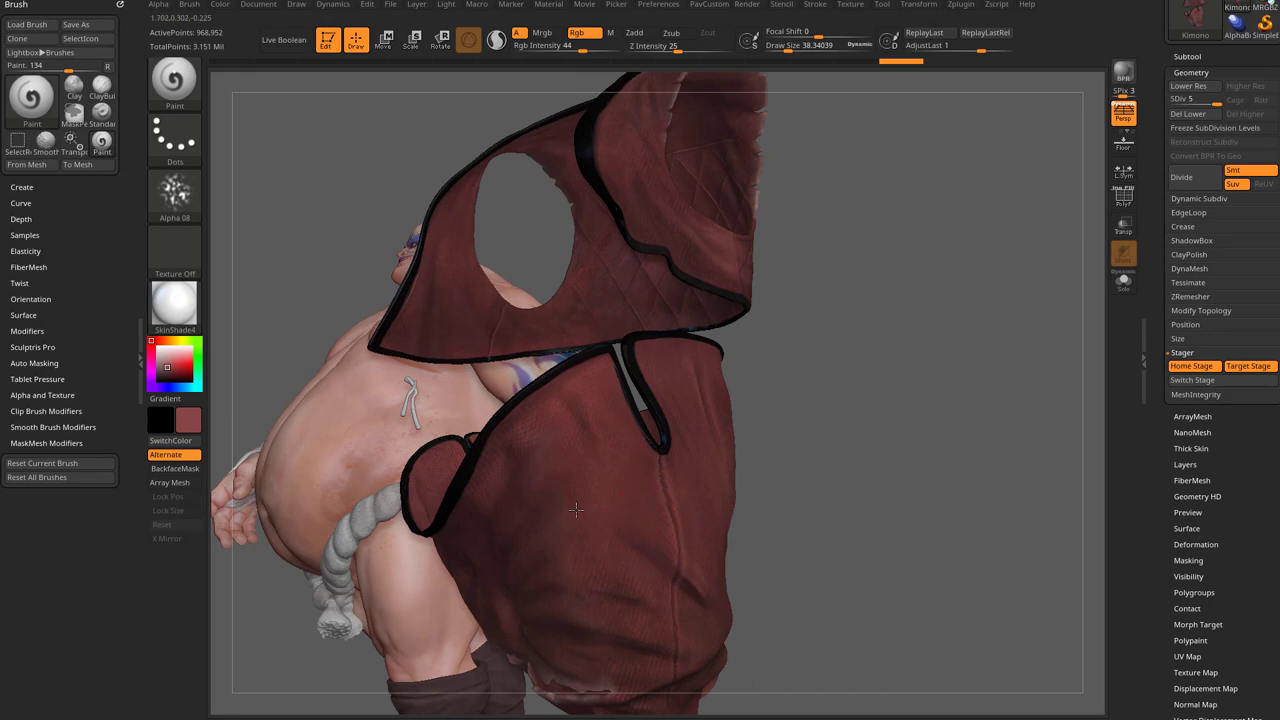
mouse_move(890, 470)
left_mouse_down()
mouse_move(806, 480)
mouse_move(775, 460)
left_mouse_up()
left_click_drag(698, 456, 626, 513)
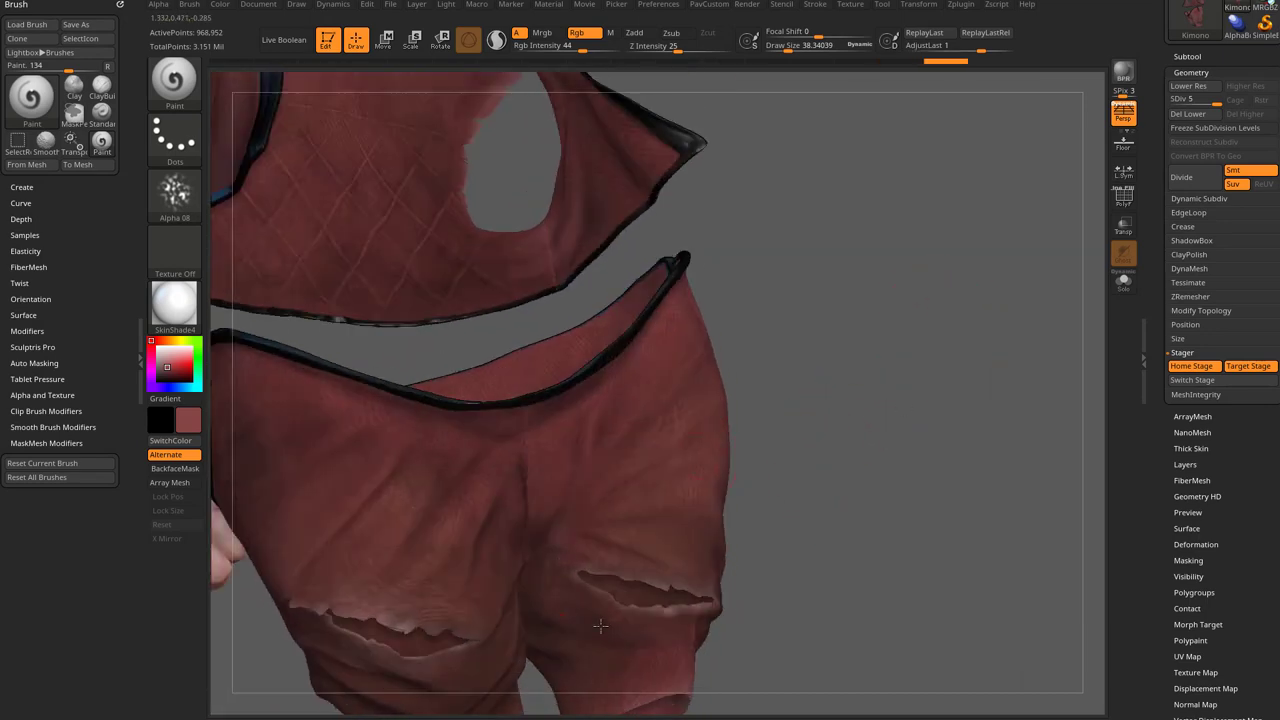
left_click_drag(885, 443, 908, 371, "alt")
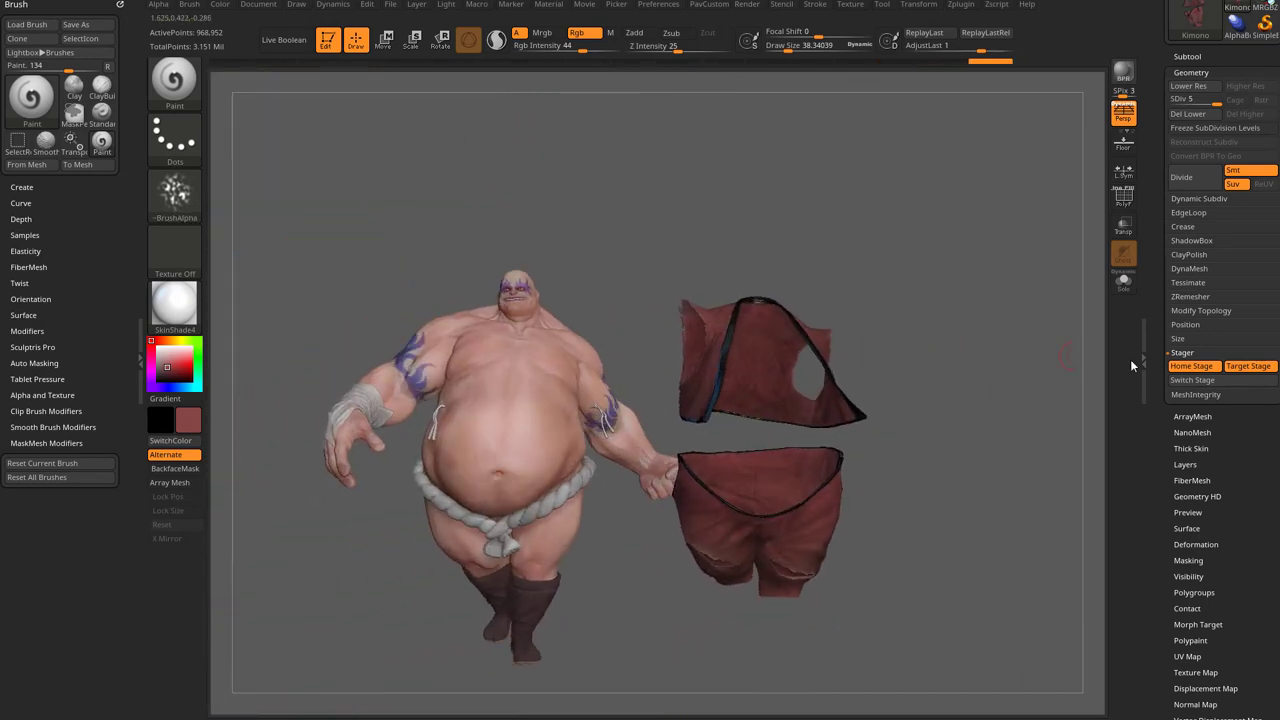
Step: Switch the Kimono to its target stage on the body and select the Standard brush
left_click(1190, 380)
left_click_drag(929, 474, 666, 461)
key("b")
key("s")
key("t")
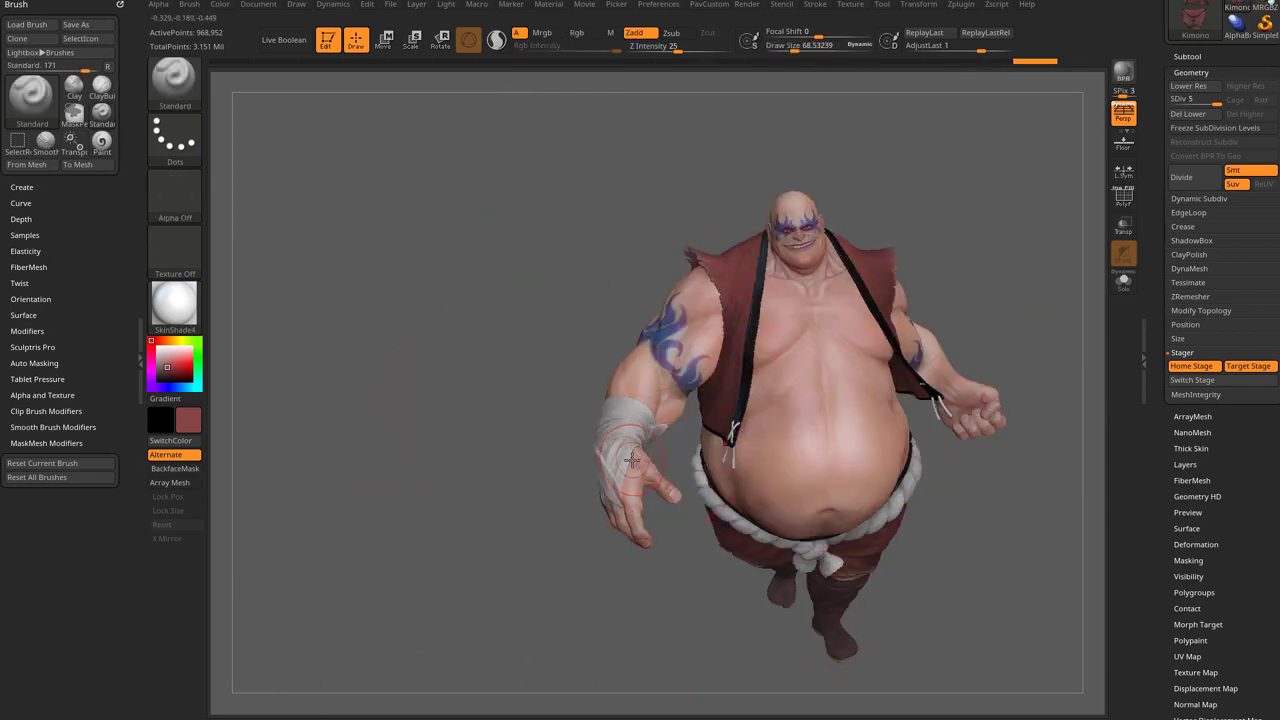
Step: Select the Taping subtool on the wrist and store its current placement as the target stage
key("[")
left_click(626, 432, "alt")
left_click_drag(646, 622, 651, 549)
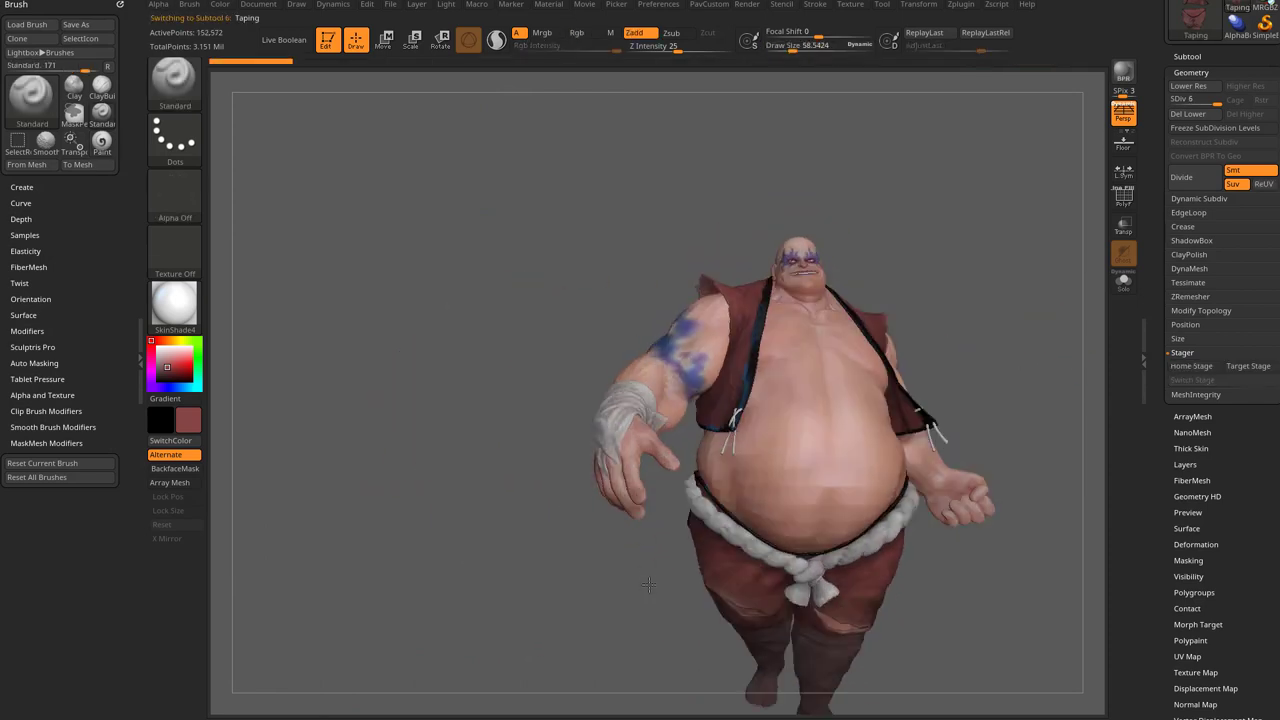
right_click_drag(572, 478, 526, 563)
key("w")
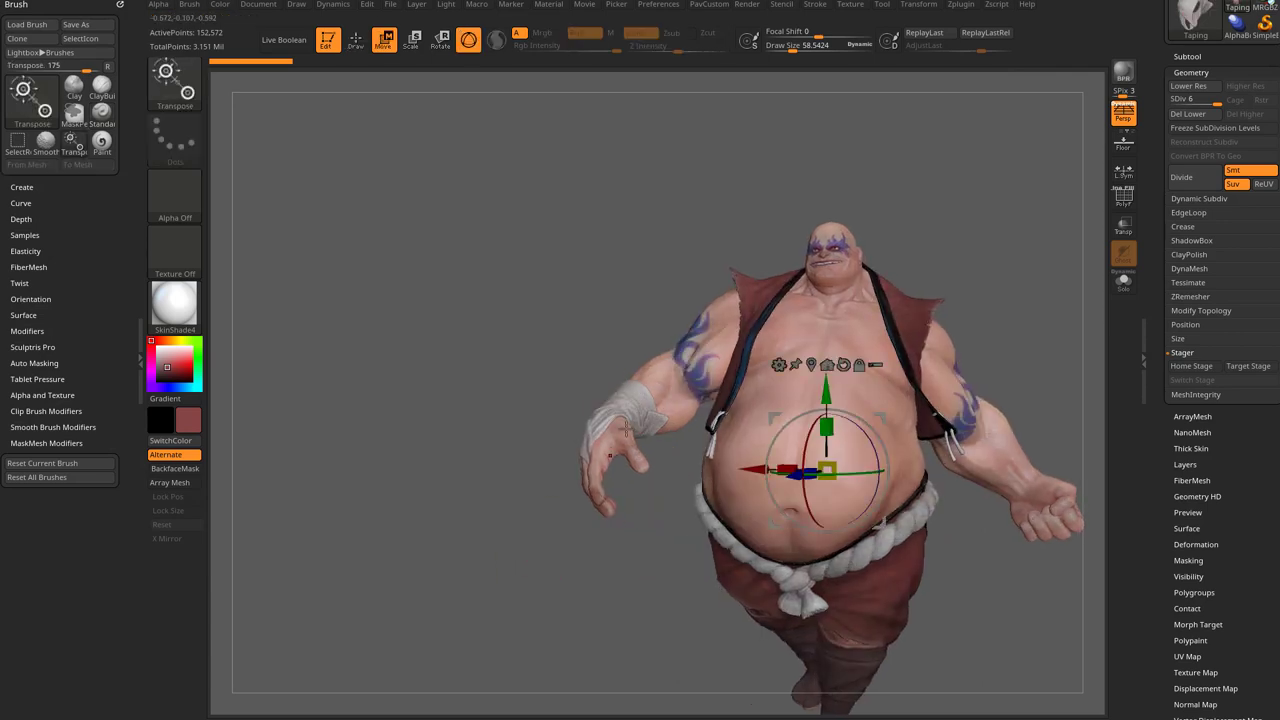
left_click_drag(558, 567, 572, 564, "shift")
left_click(1239, 370)
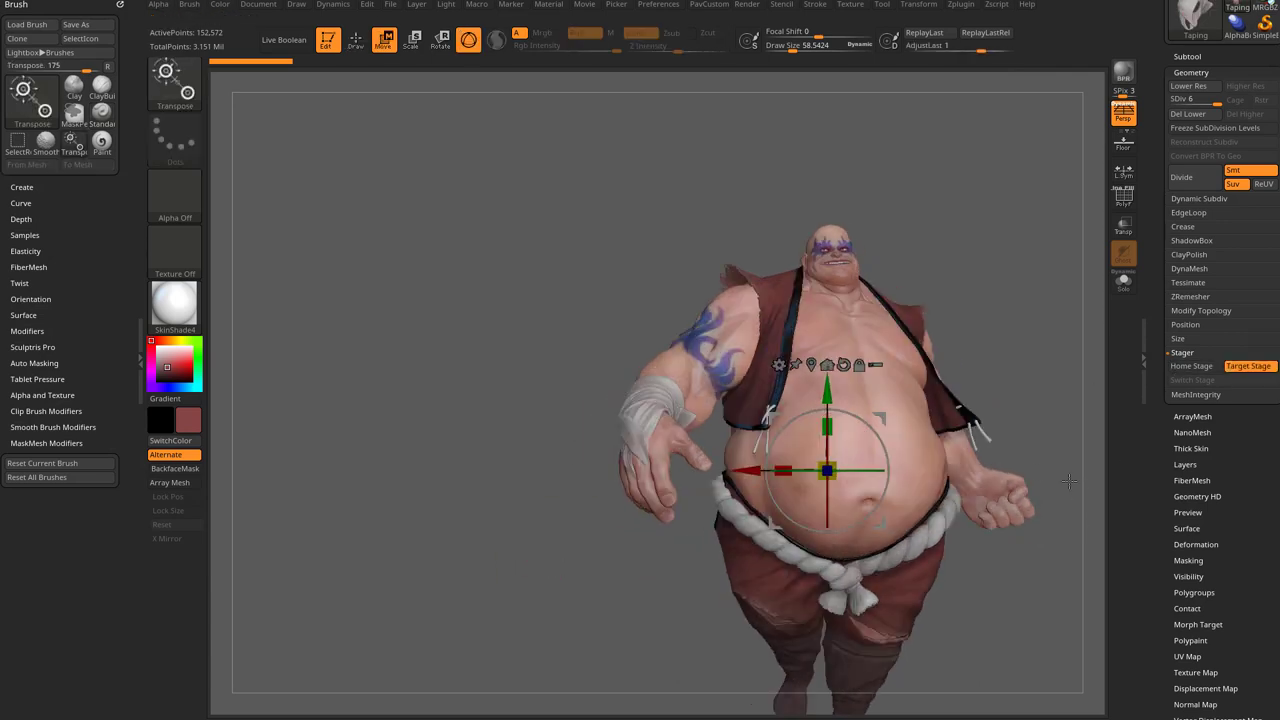
Step: Centre the gizmo on the Taping, move it beside the body, rotate it upright, enlarge it, and store that placement as the home stage
left_click(811, 365)
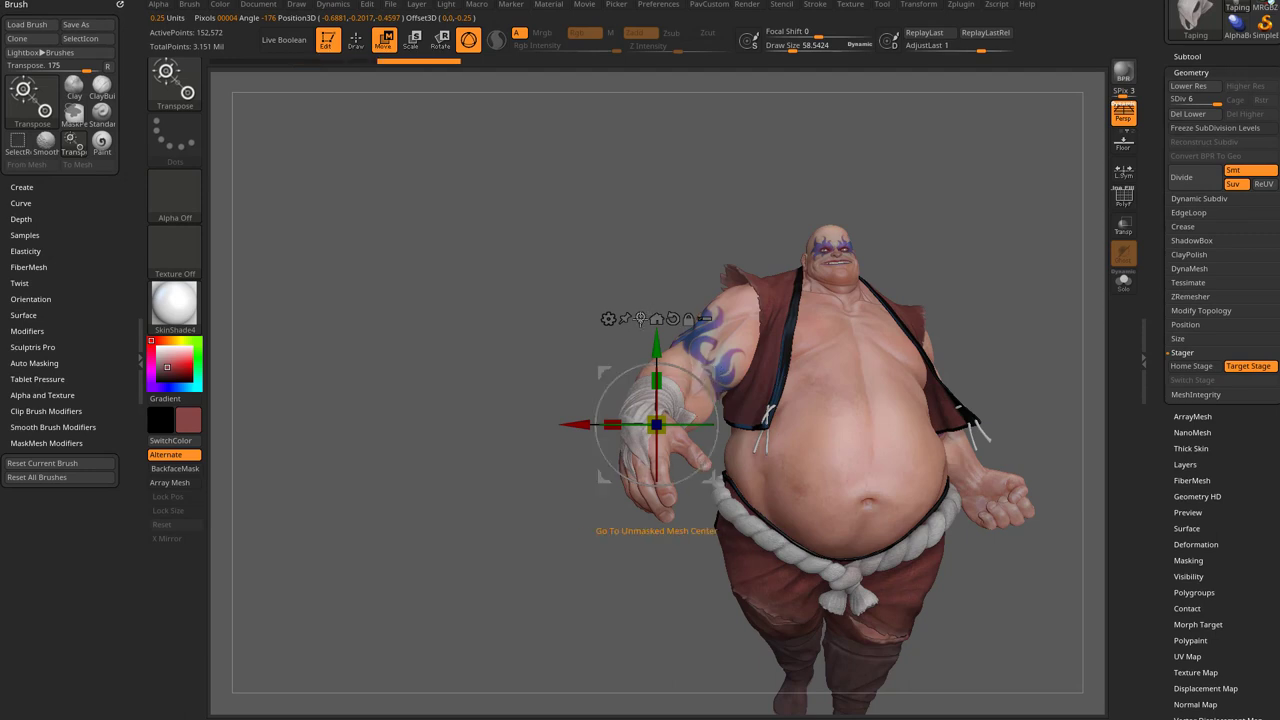
left_click_drag(656, 424, 456, 410)
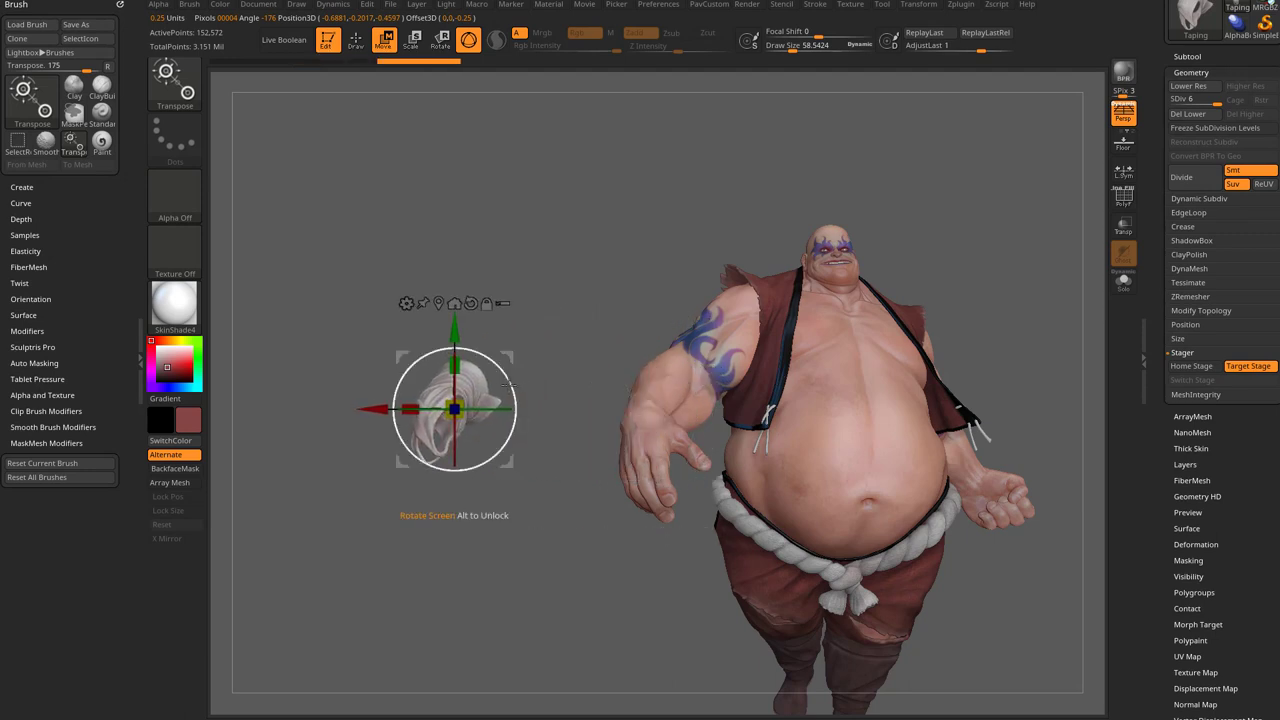
left_click_drag(452, 485, 453, 466)
mouse_move(455, 400)
left_mouse_down()
mouse_move(504, 404)
mouse_move(486, 360)
left_mouse_up()
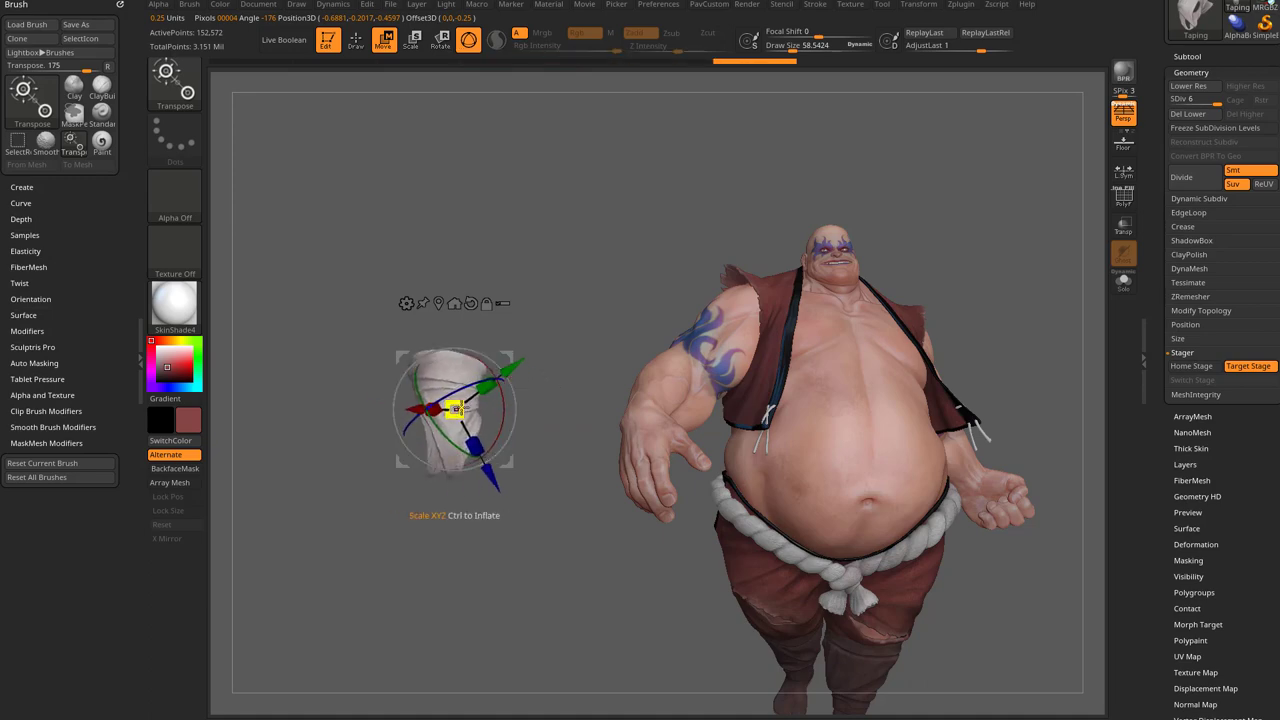
mouse_move(455, 410)
left_mouse_down()
mouse_move(578, 252)
mouse_move(680, 226)
mouse_move(674, 251)
mouse_move(690, 250)
mouse_move(723, 197)
mouse_move(691, 256)
left_mouse_up()
key("q")
left_click(1192, 366)
Step: Set the draw size to about 31 and choose the Paint brush with its alpha turned off
key("s")
key("b")
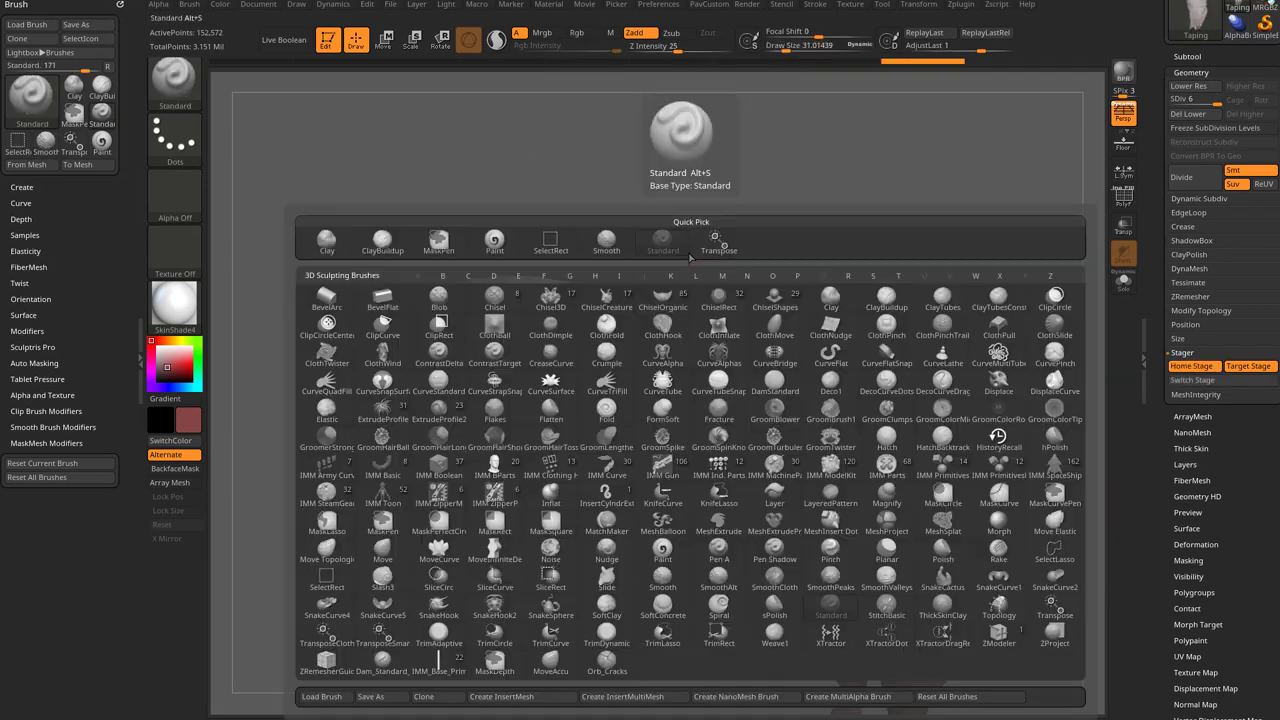
key("p")
key("a")
left_click(194, 217)
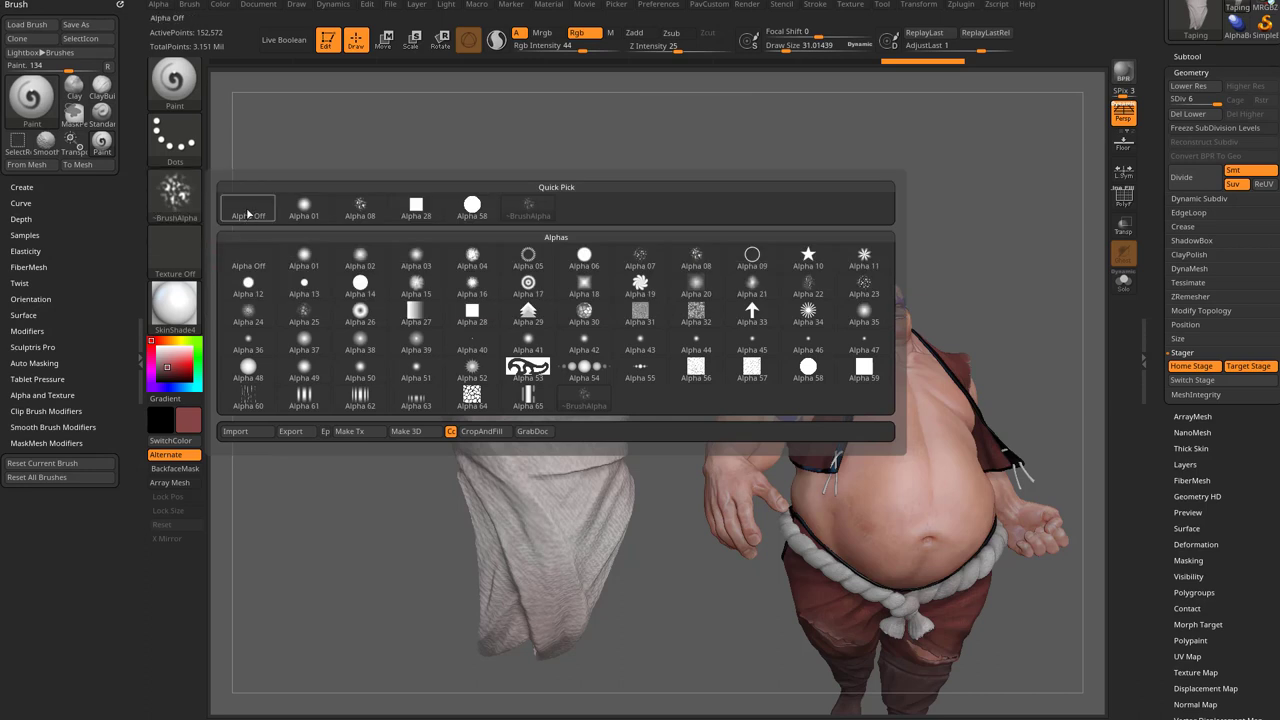
left_click(248, 212)
left_click_drag(290, 250, 245, 250, "alt")
Step: Paint a yellow circle on the front of the enlarged Taping at draw size about 27 and add a dark smiley face
left_click(174, 341)
left_click_drag(682, 222, 636, 226)
left_click_drag(190, 366, 191, 361)
key("s")
left_click(541, 397)
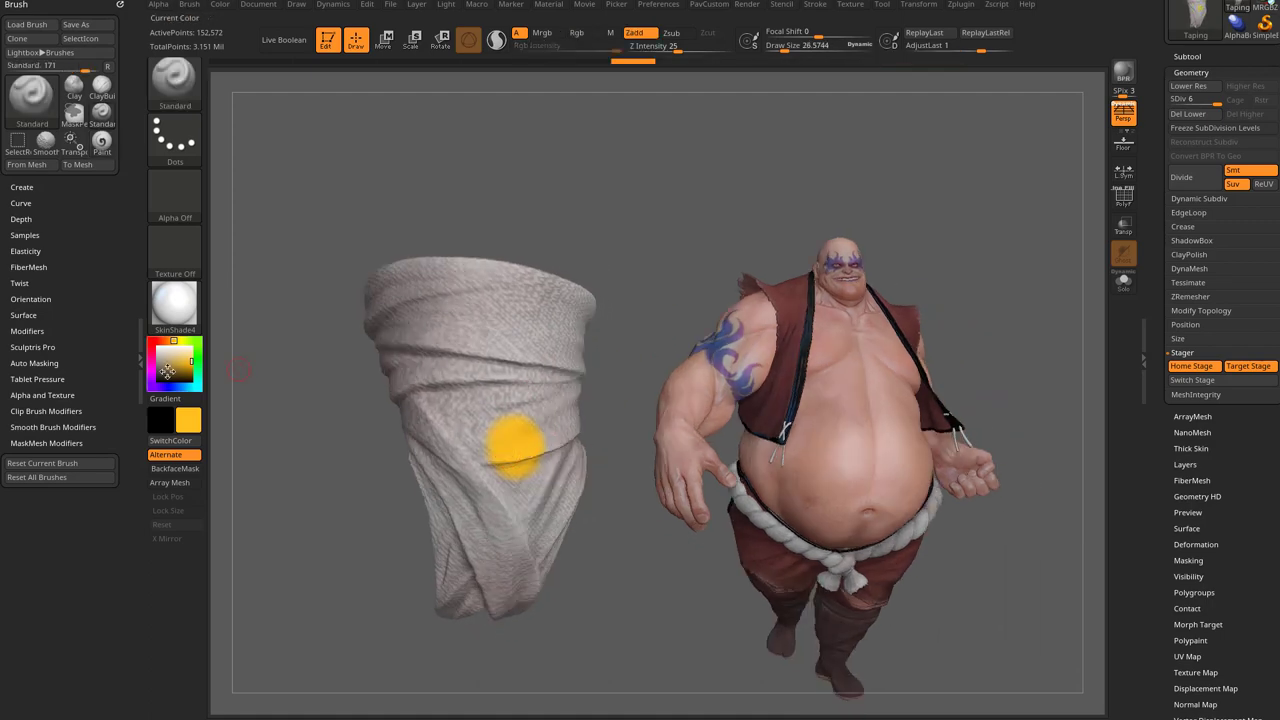
left_click(164, 377)
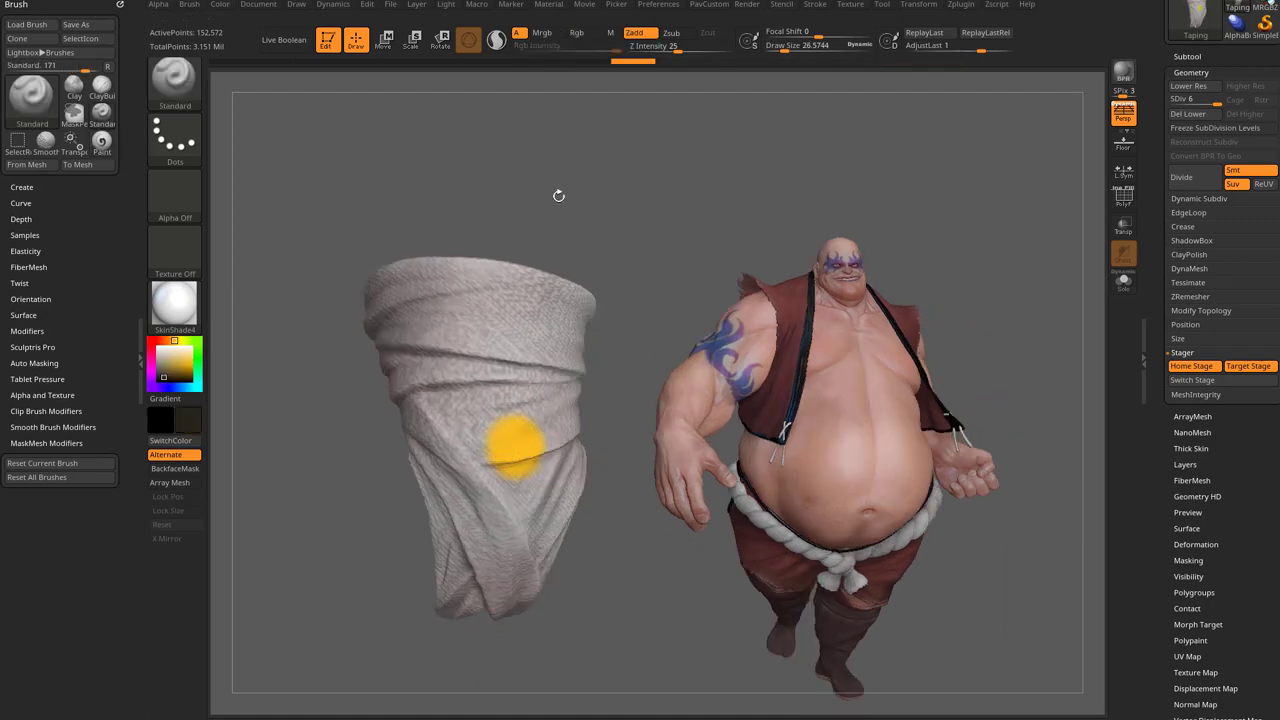
left_click_drag(557, 194, 522, 202)
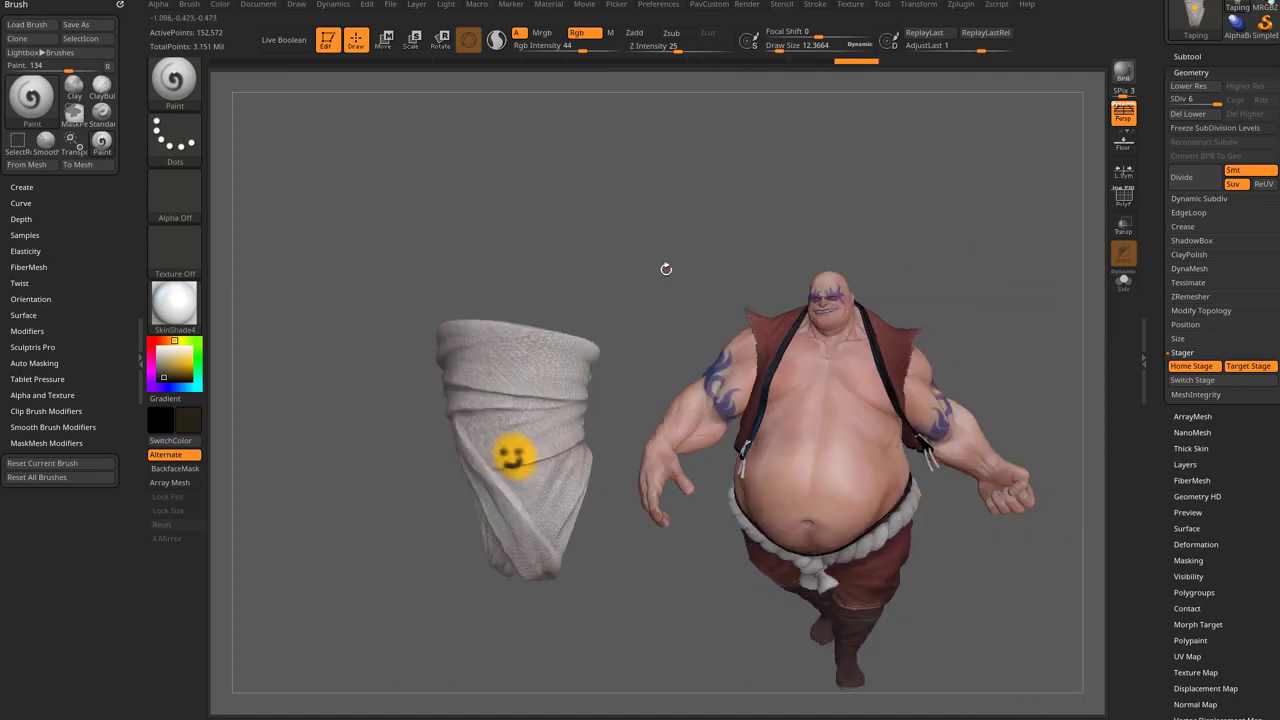
Step: Toggle the Taping repeatedly between its target and home stages while viewed from behind, ending at the home stage
left_click_drag(603, 271, 815, 226)
left_click_drag(630, 668, 680, 622)
left_click_drag(665, 555, 715, 580)
right_click_drag(838, 398, 1046, 501)
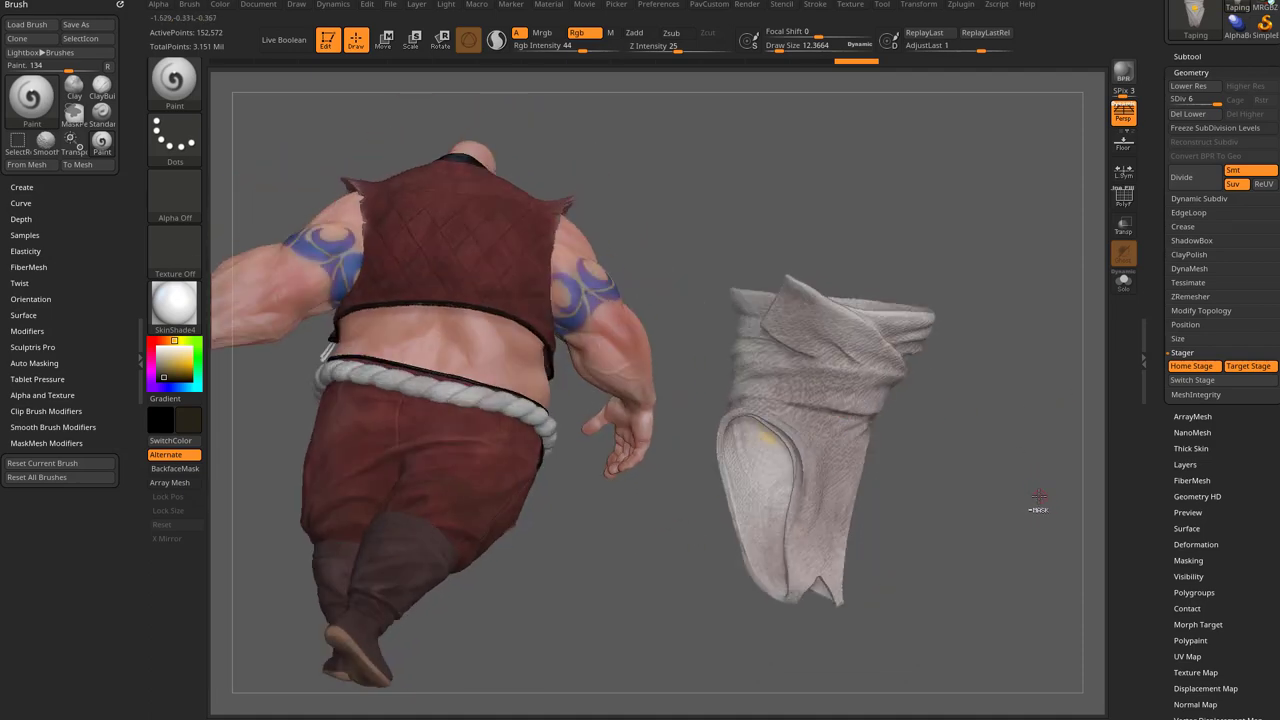
key("ctrl")
key("ctrl+alt+s")
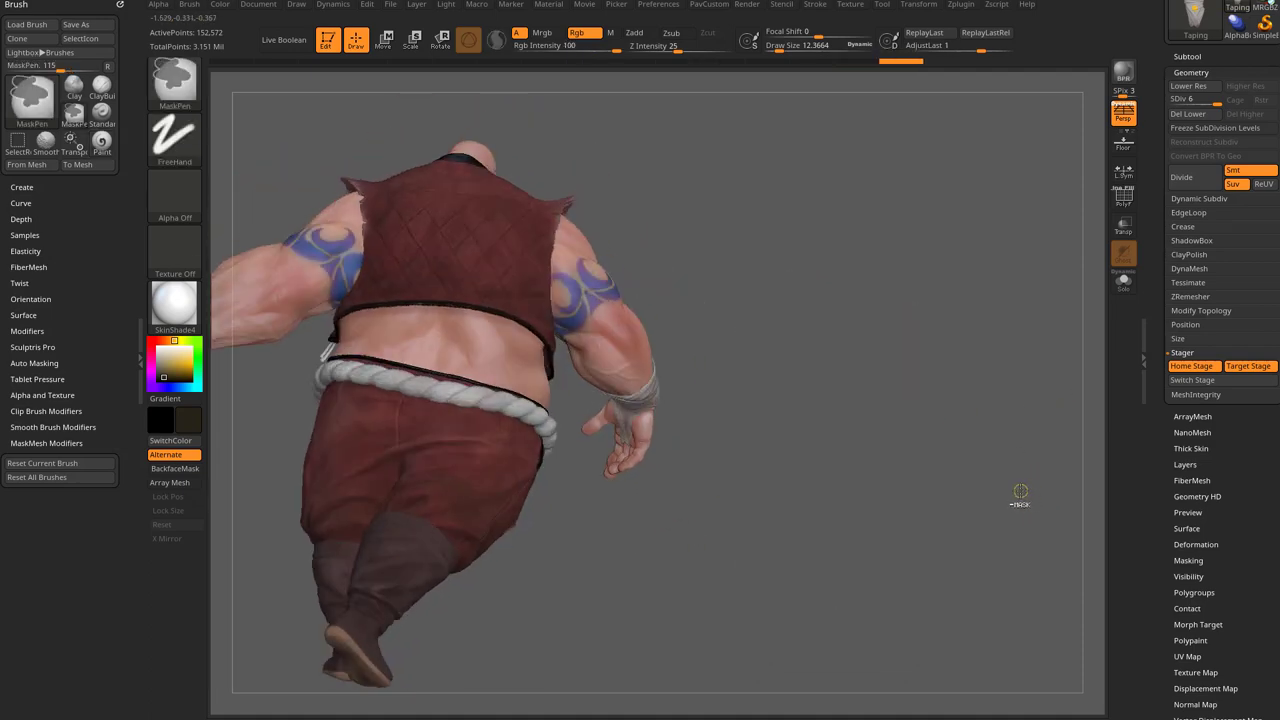
key("ctrl+alt+s")
key("ctrl+alt+s")
key("ctrl+alt+s")
Step: Inspect the smiley from the front, switch the Taping onto the wrist, and return it to its home stage
mouse_move(1020, 491)
right_mouse_down()
mouse_move(812, 481)
mouse_move(827, 619)
mouse_move(683, 614)
mouse_move(746, 580)
right_mouse_up()
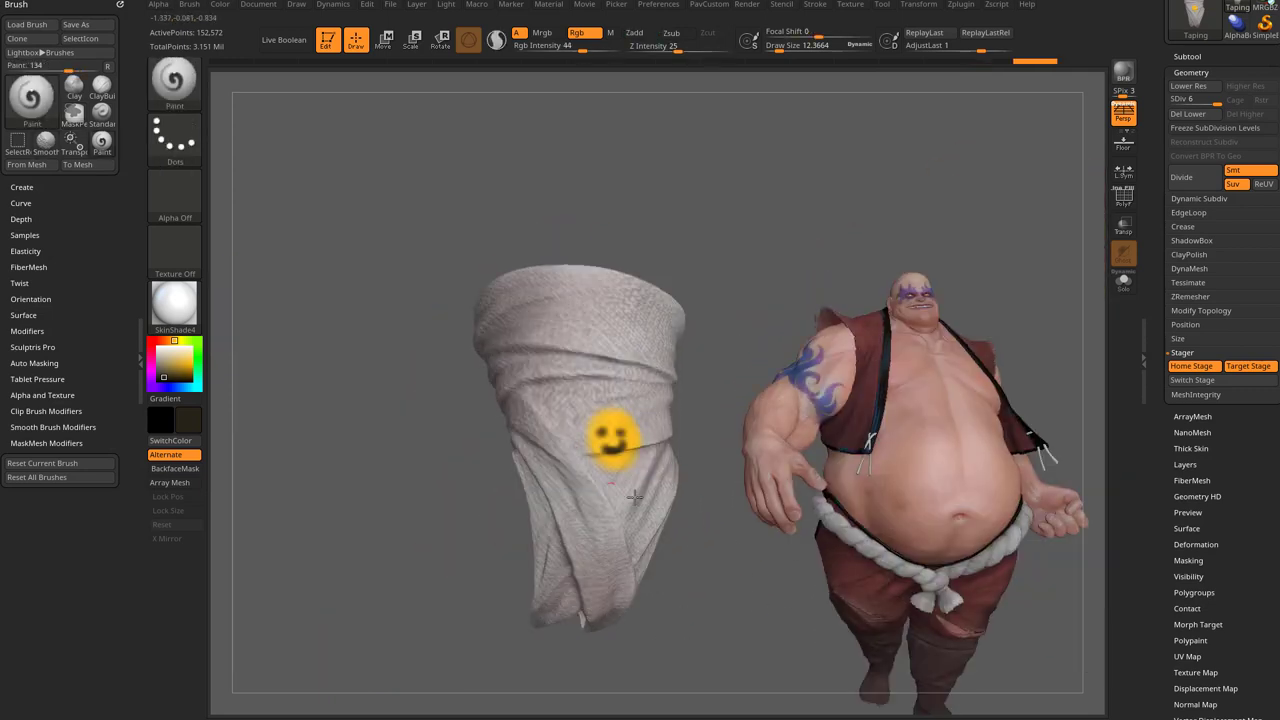
right_click_drag(635, 496, 557, 543)
right_click_drag(667, 606, 642, 579, "alt")
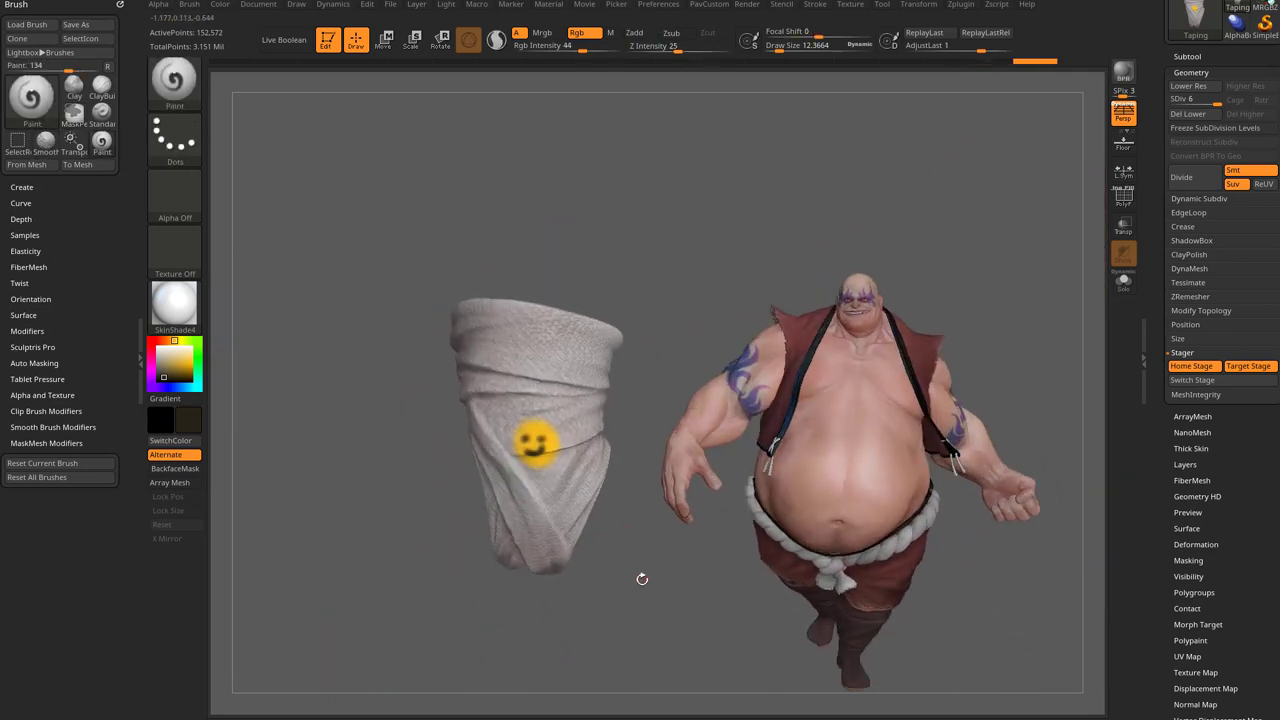
key("ctrl+alt+s")
left_click_drag(631, 572, 806, 468)
left_click_drag(1097, 482, 887, 533)
left_click_drag(1040, 553, 1014, 359)
key("ctrl+alt+s")
Step: Select the character's body subtool at the bare hand and choose the Paint brush
left_click_drag(981, 271, 866, 266, "alt")
left_click_drag(980, 250, 800, 245)
left_click_drag(980, 291, 950, 150, "alt")
mouse_move(921, 429)
left_mouse_down("alt")
mouse_move(920, 363)
mouse_move(900, 421)
mouse_move(857, 443)
left_mouse_up("alt")
key("b")
key("s")
key("t")
left_click(895, 403, "alt")
key("b")
key("p")
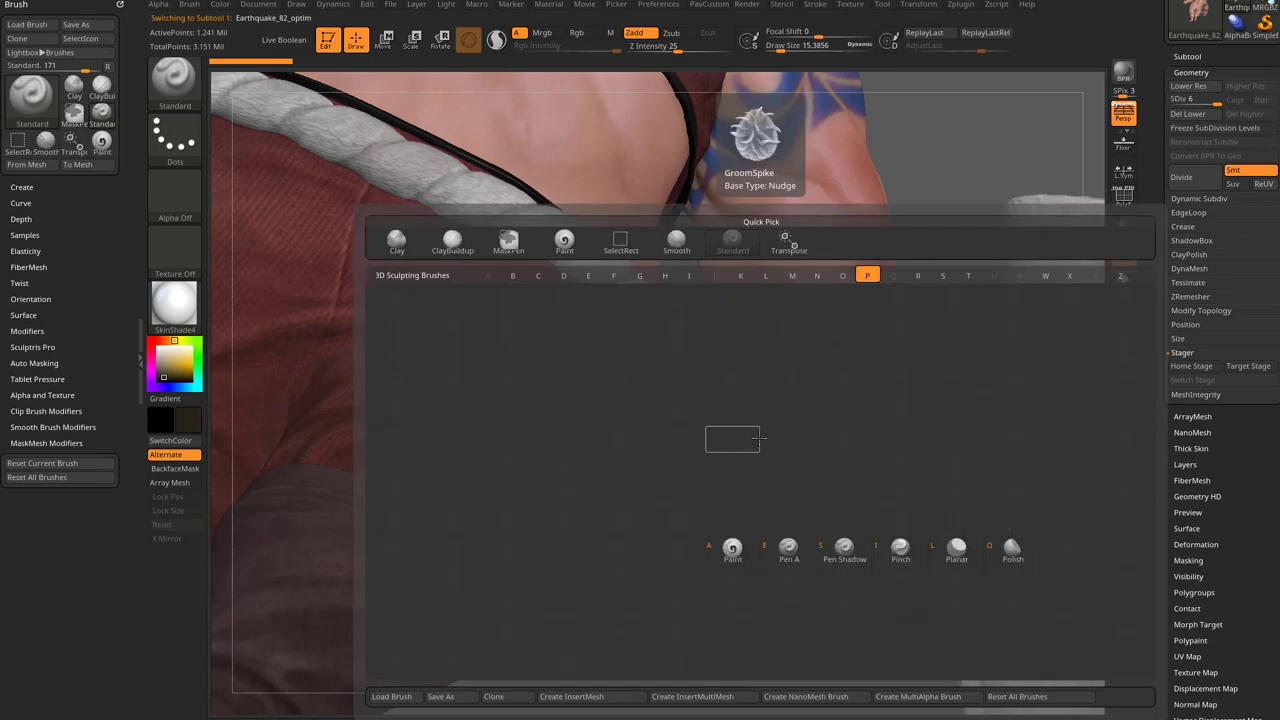
key("a")
Step: Paint a yellow circle on the palm of the hand, setting the RGB intensity to 100
left_click_drag(752, 458, 751, 440)
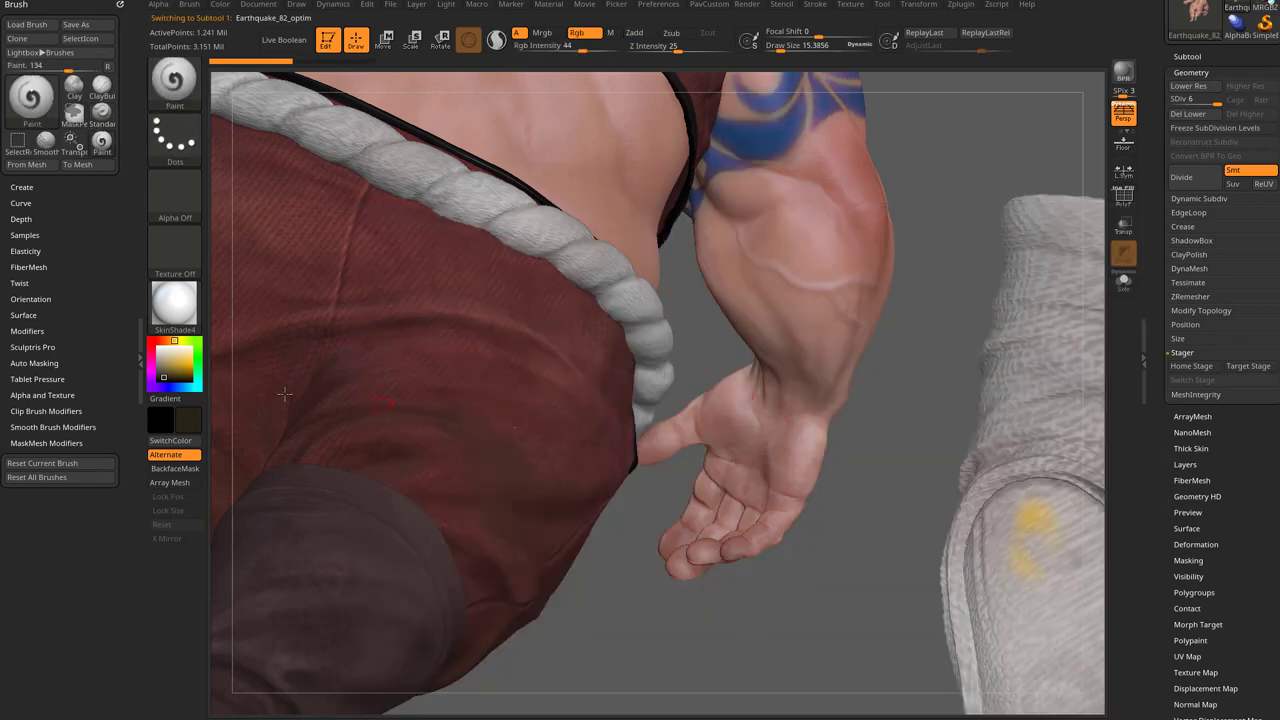
left_click(750, 452)
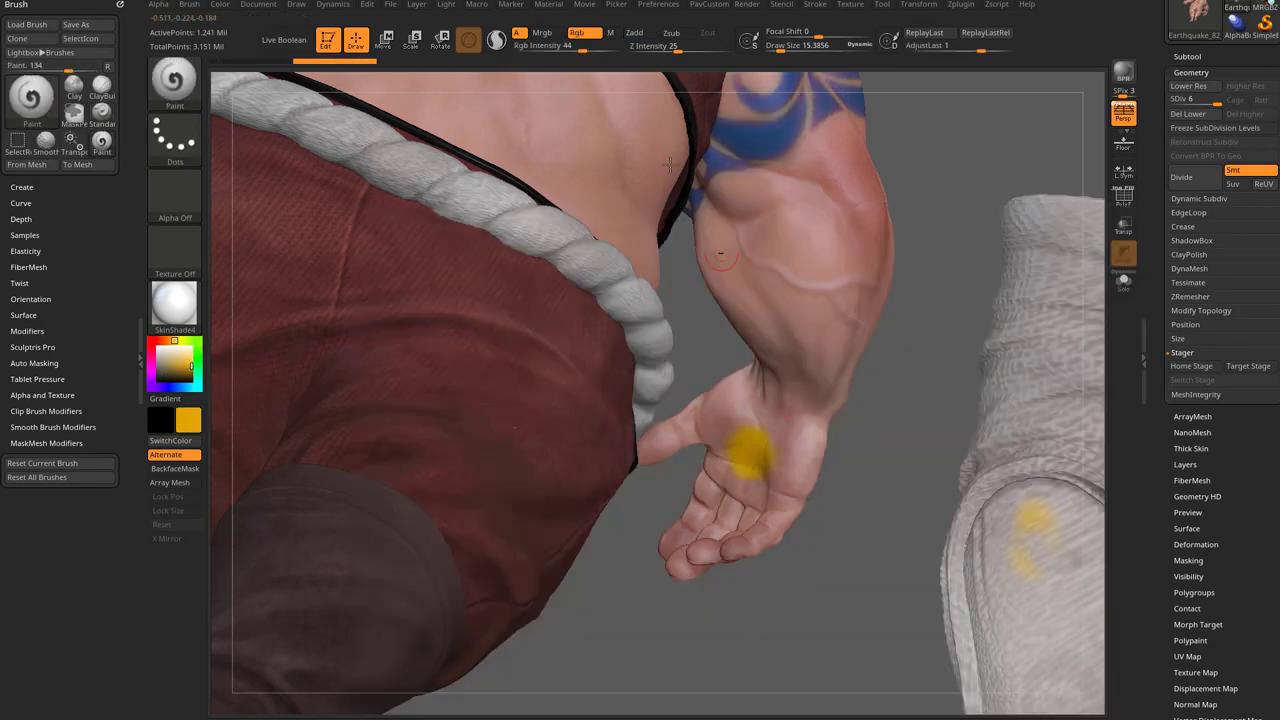
key("Return")
left_click(749, 455)
Step: Paint two eyes and a smiling mouth in a dark colour on the palm's yellow circle, at draw size about 5
key("s")
left_click(757, 456)
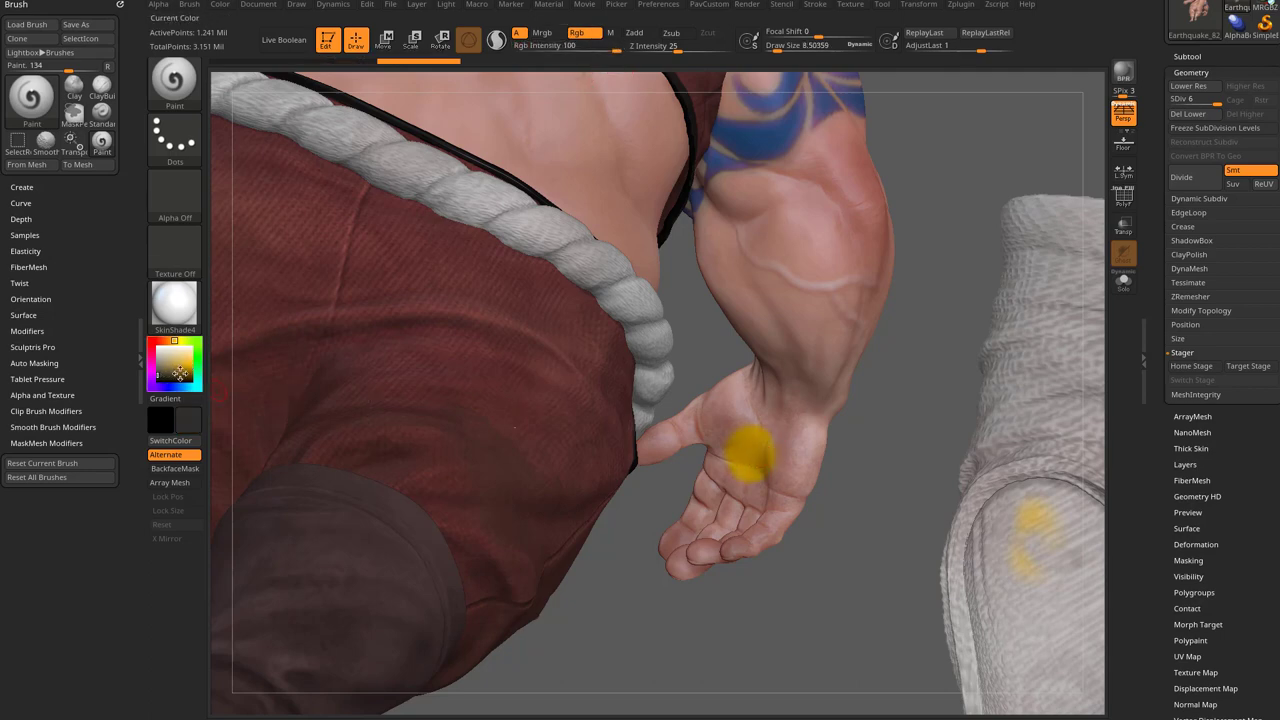
left_click(741, 442)
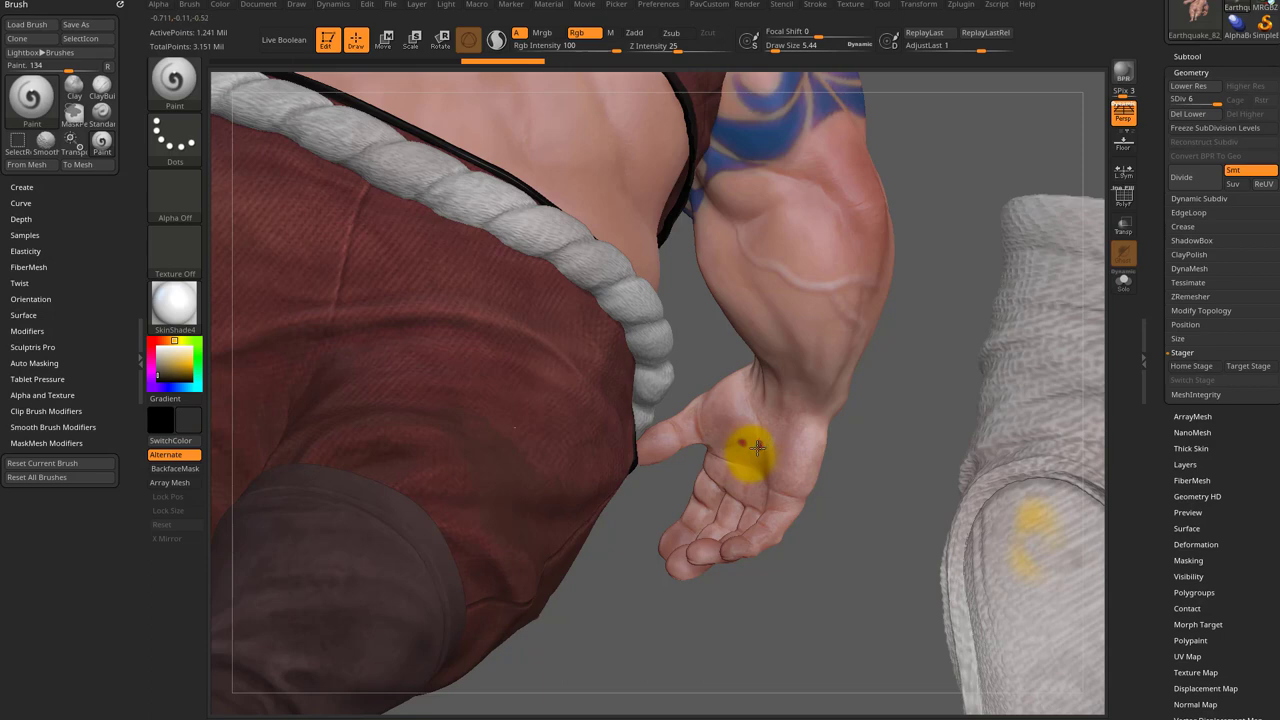
left_click_drag(744, 459, 760, 460)
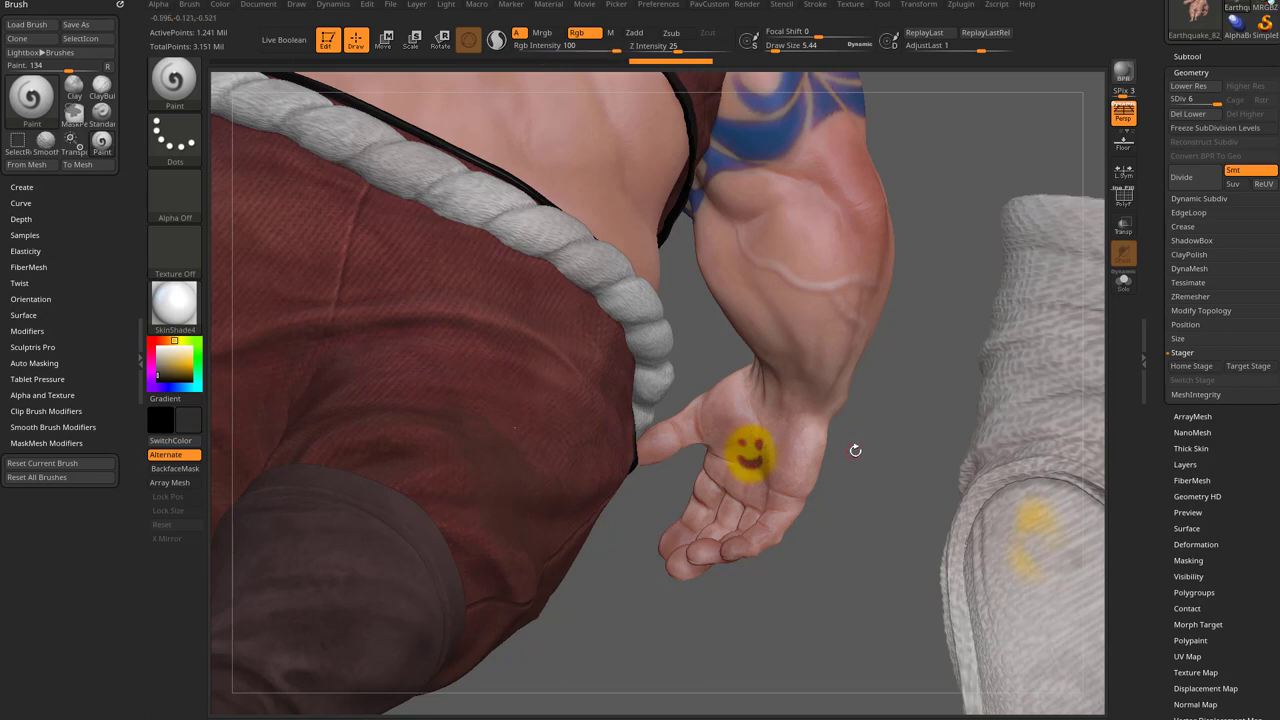
Step: Expand the Masking options for the body and locate Mask Changed Points
mouse_move(867, 447)
left_mouse_down("alt")
mouse_move(820, 427)
mouse_move(797, 500)
left_mouse_up("alt")
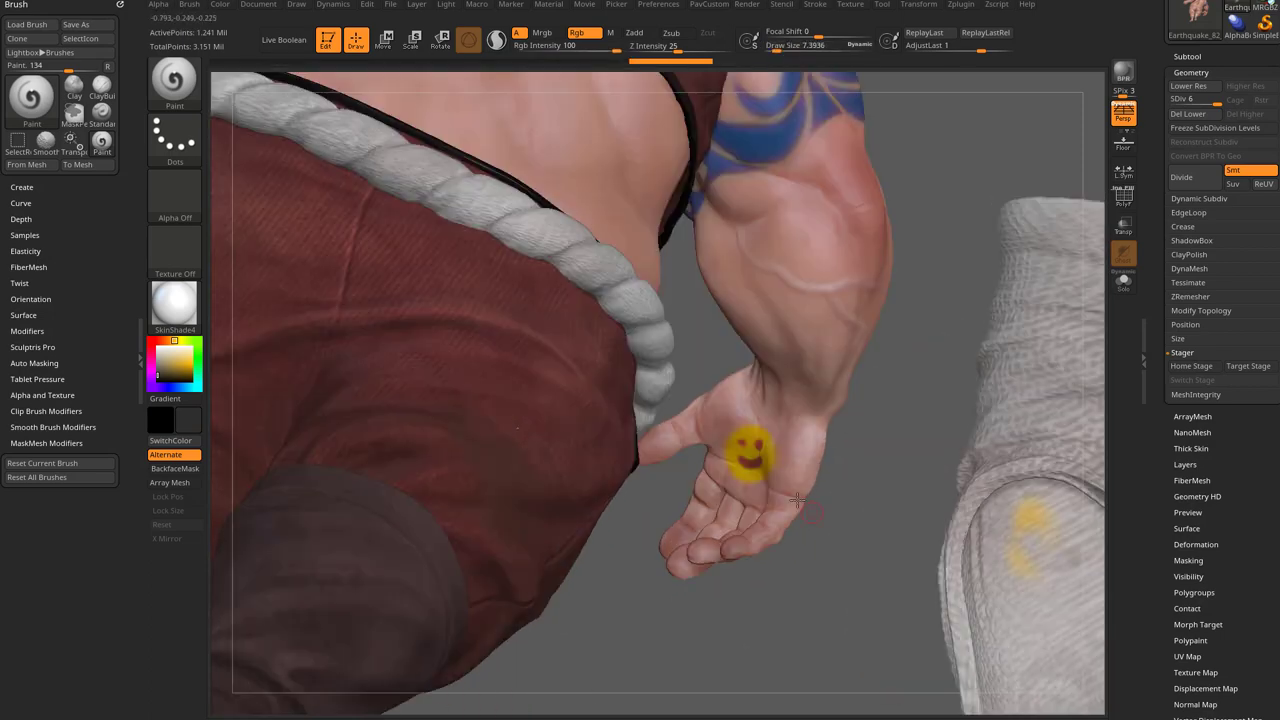
left_click_drag(735, 315, 650, 385)
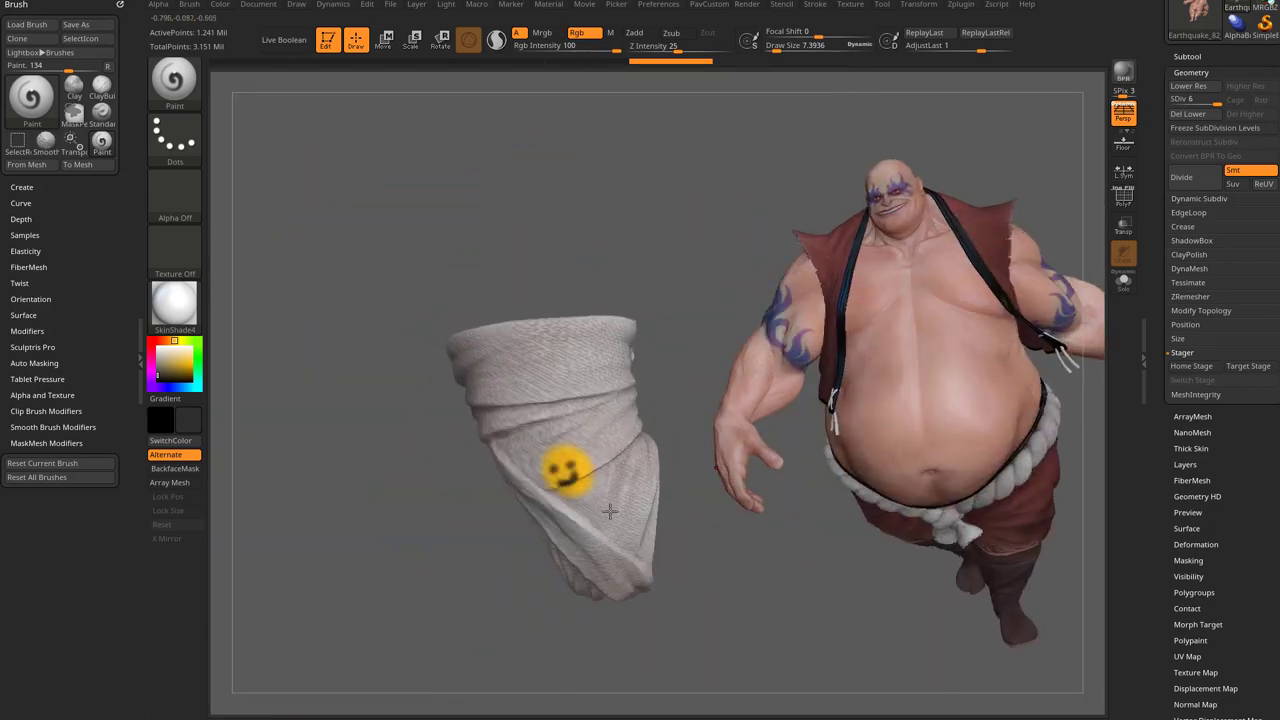
left_click_drag(759, 583, 927, 447)
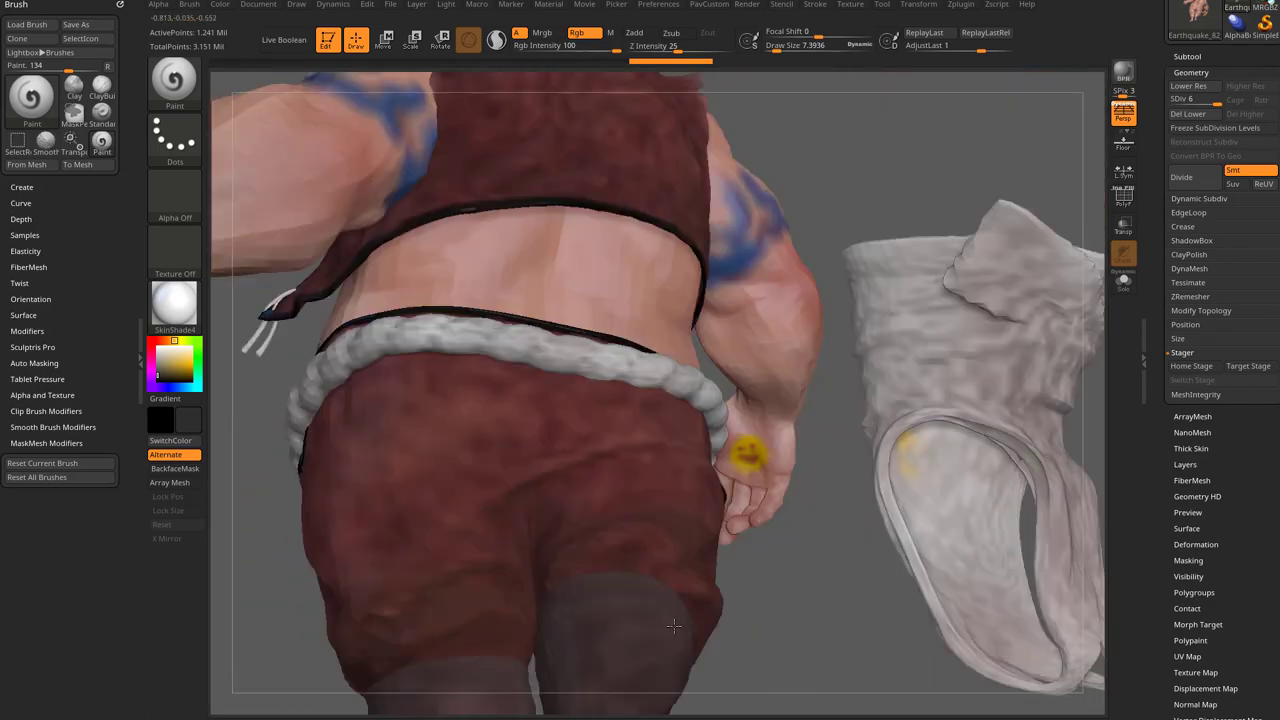
left_click_drag(666, 609, 789, 612)
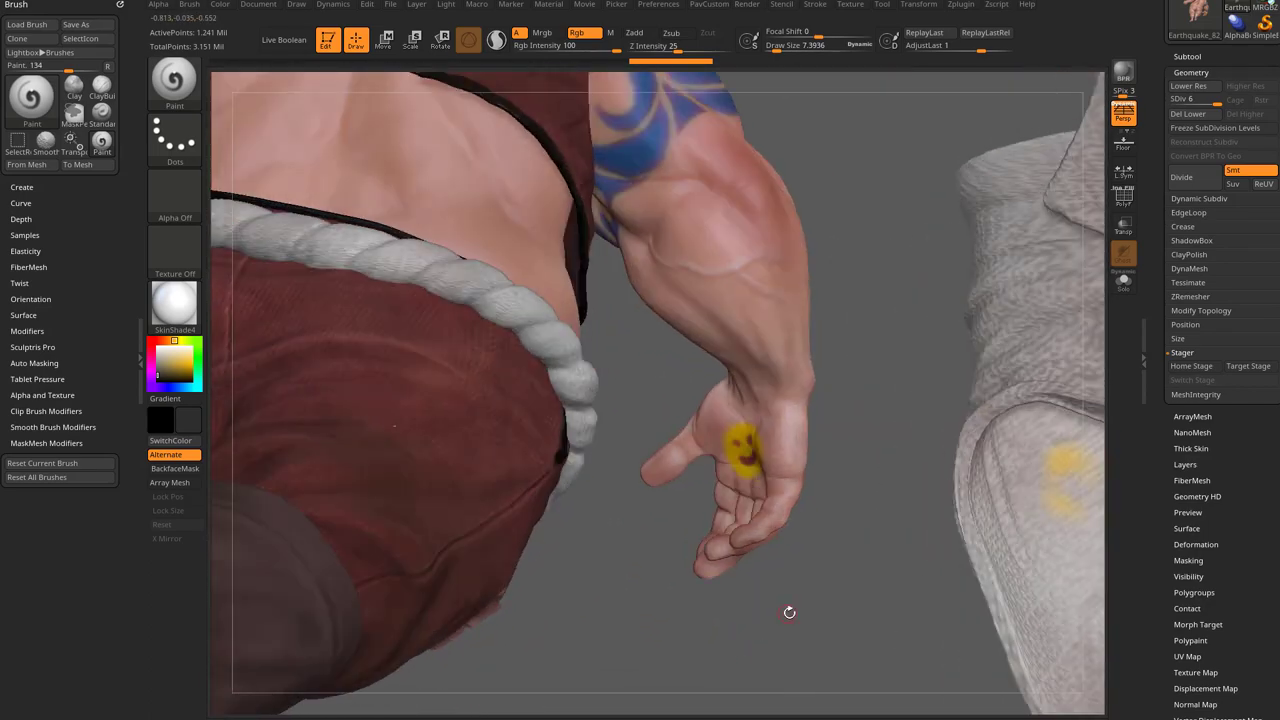
left_click_drag(692, 640, 780, 622, "alt")
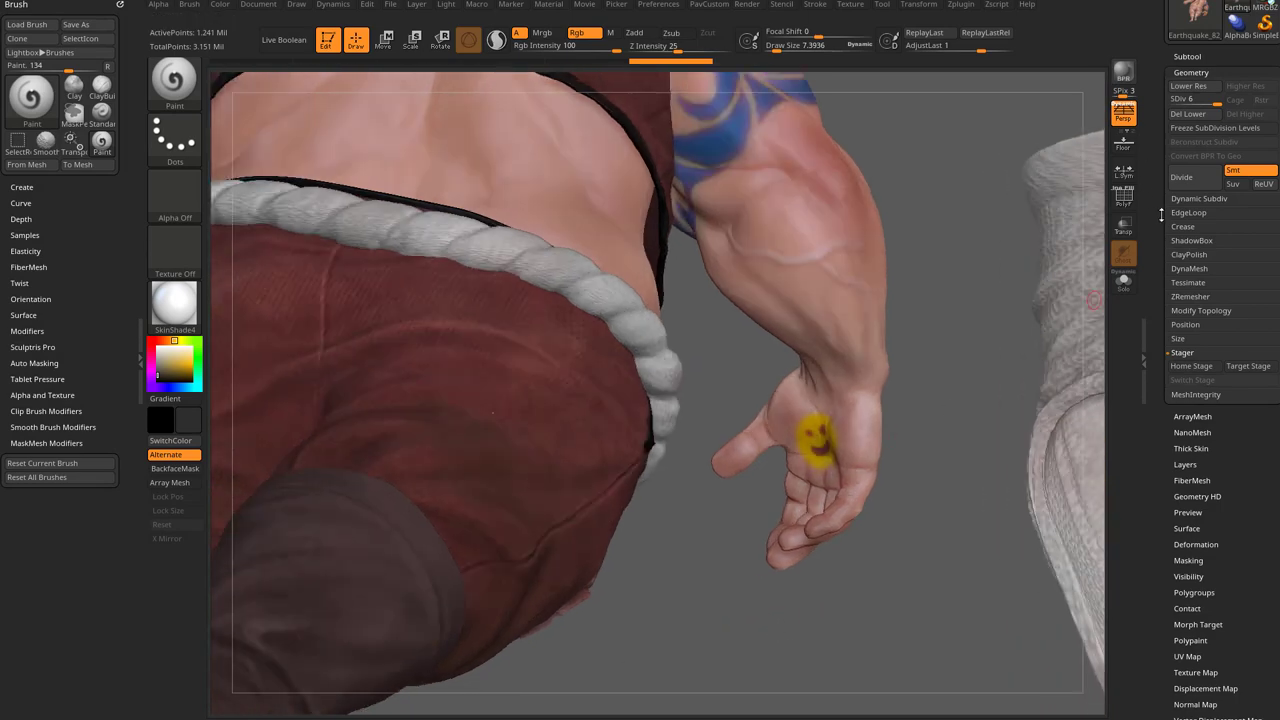
mouse_move(1156, 326)
left_mouse_down()
mouse_move(1156, 254)
mouse_move(1176, 220)
left_mouse_up()
left_click(1191, 176, "shift")
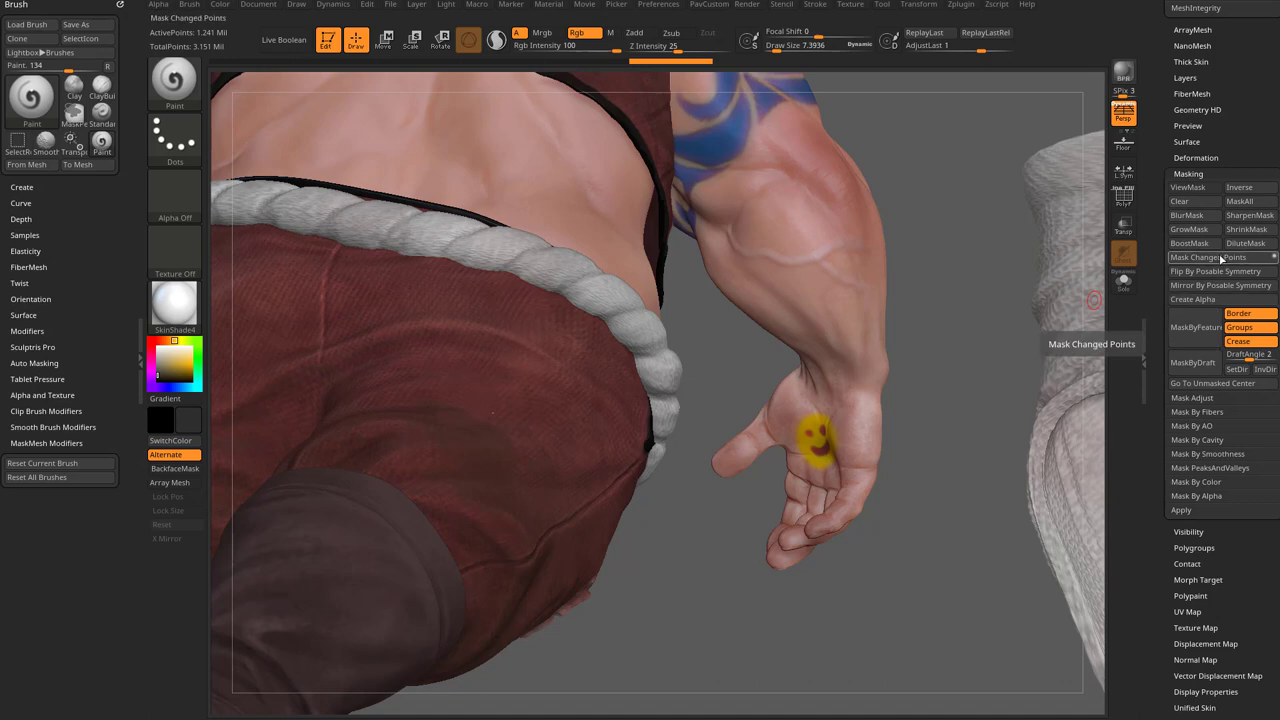
Step: Rewind the body's undo history to its first state, before the palm painting, and mark that state as the history reference
left_click_drag(546, 66, 441, 67)
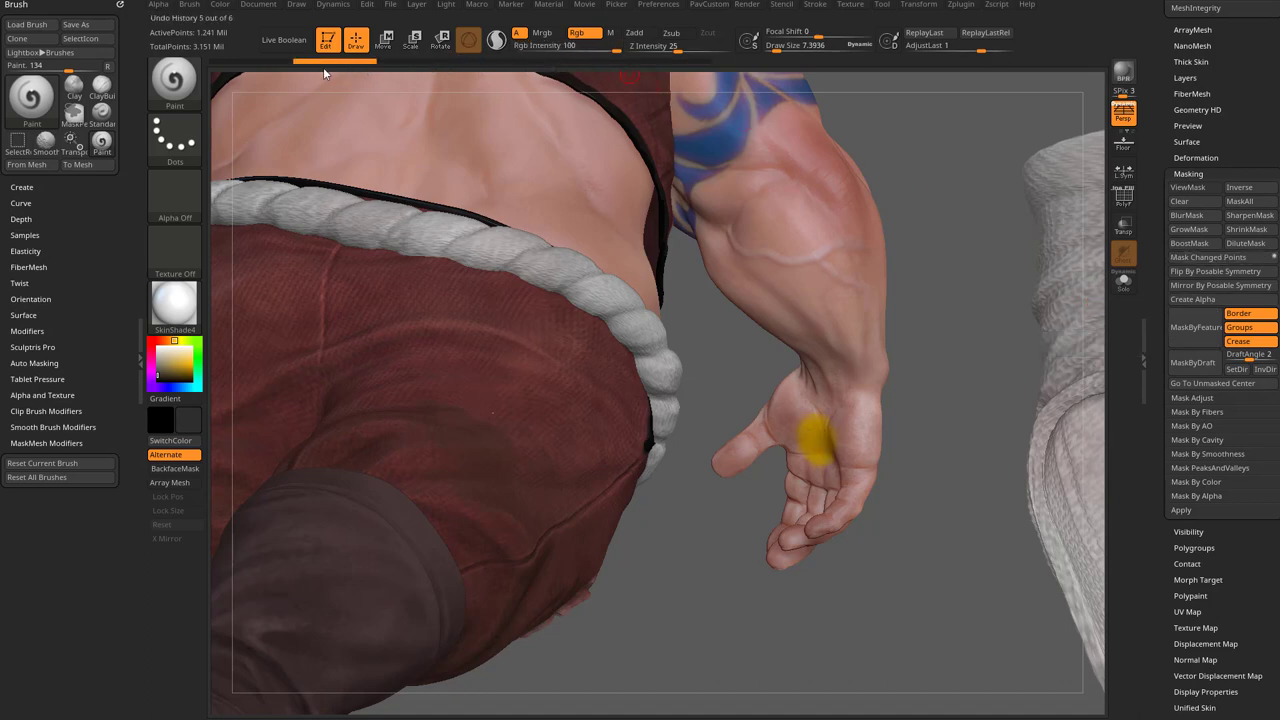
left_click_drag(323, 67, 287, 70)
left_click(264, 62, "ctrl")
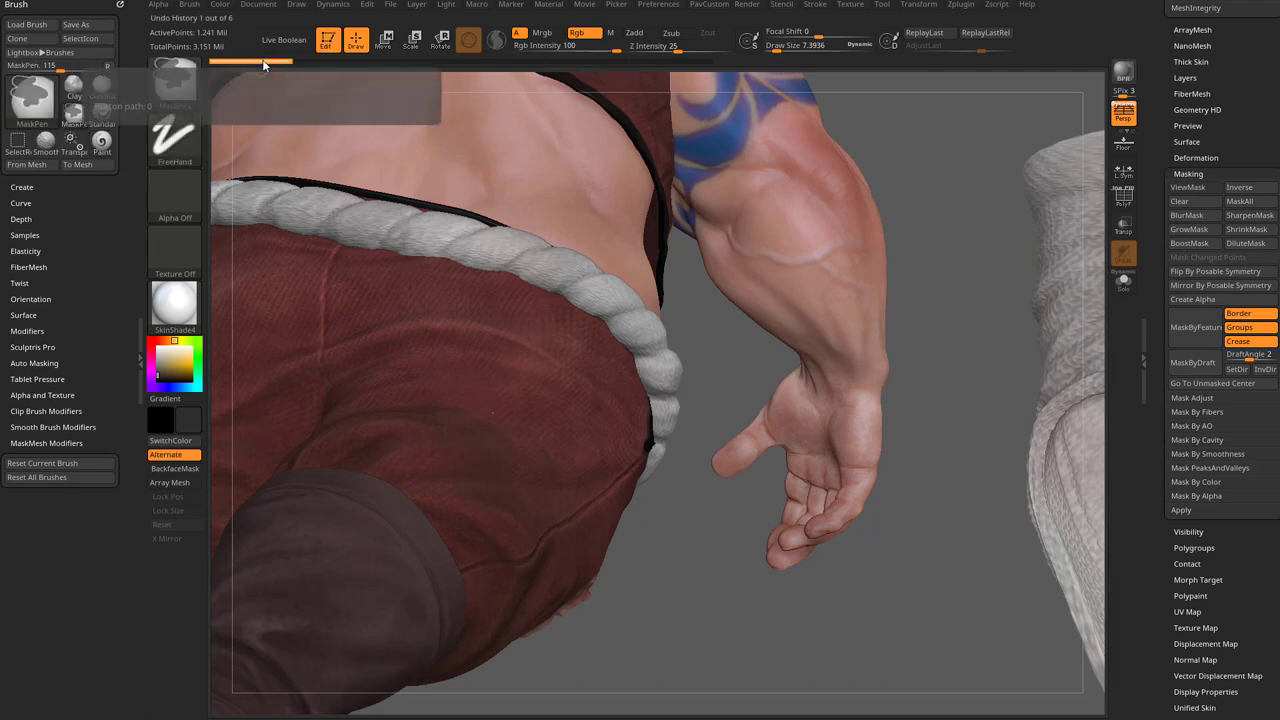
Step: Restore the body's painted palm state from the undo history and mask the points changed since the reference state
left_click(711, 63)
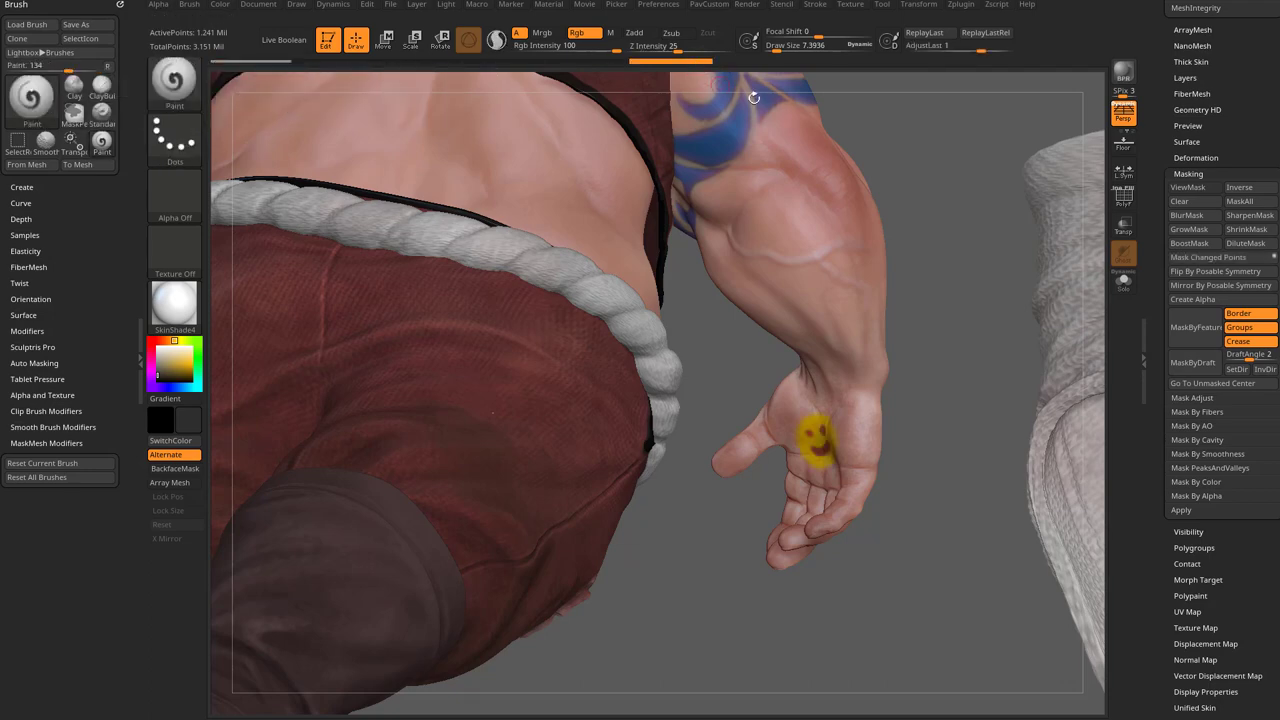
left_click(1272, 258)
left_click_drag(888, 497, 922, 462, "alt")
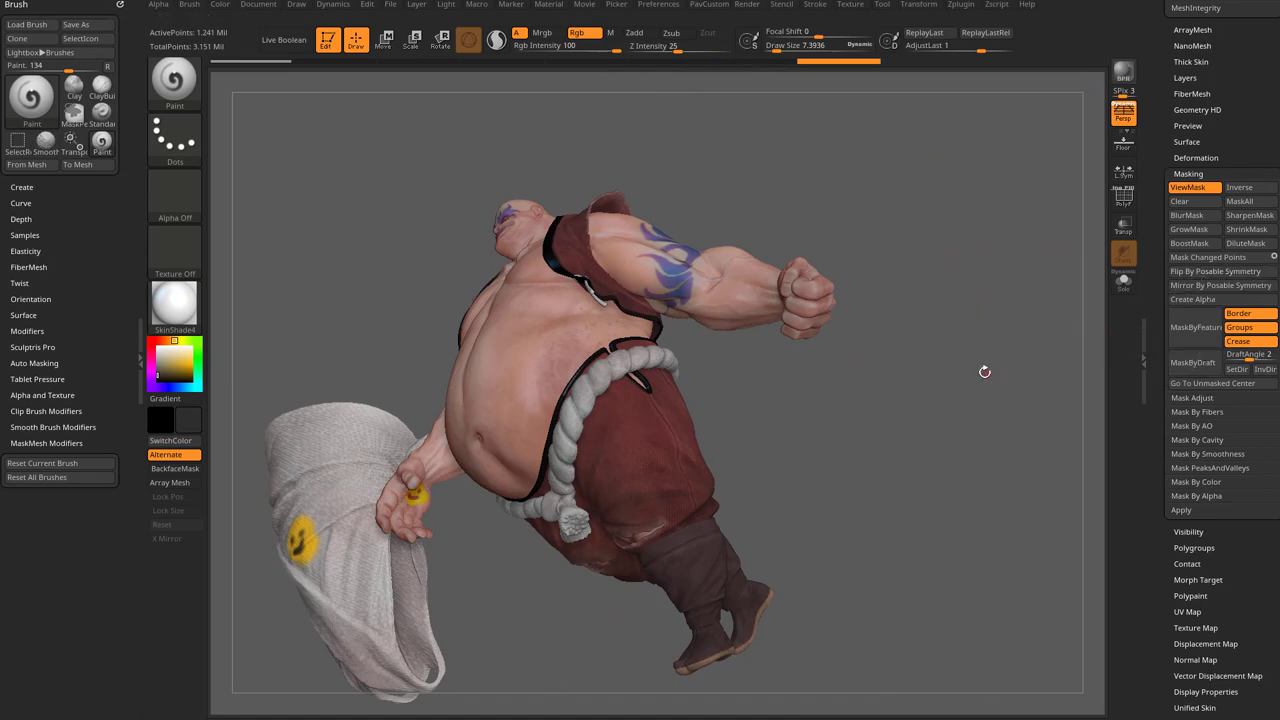
Step: Invert the body's mask so only the painted palm area stays unmasked, and expand the Polypaint options
left_click_drag(984, 371, 722, 335)
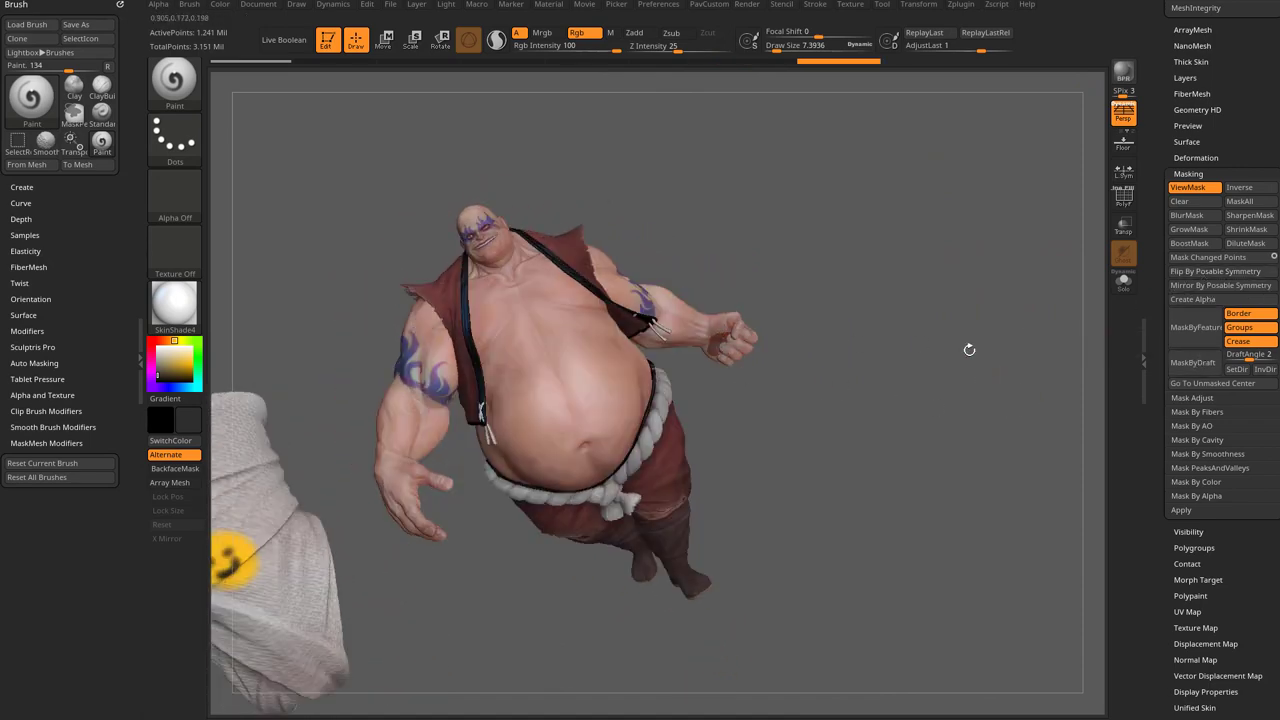
left_click_drag(952, 350, 456, 497)
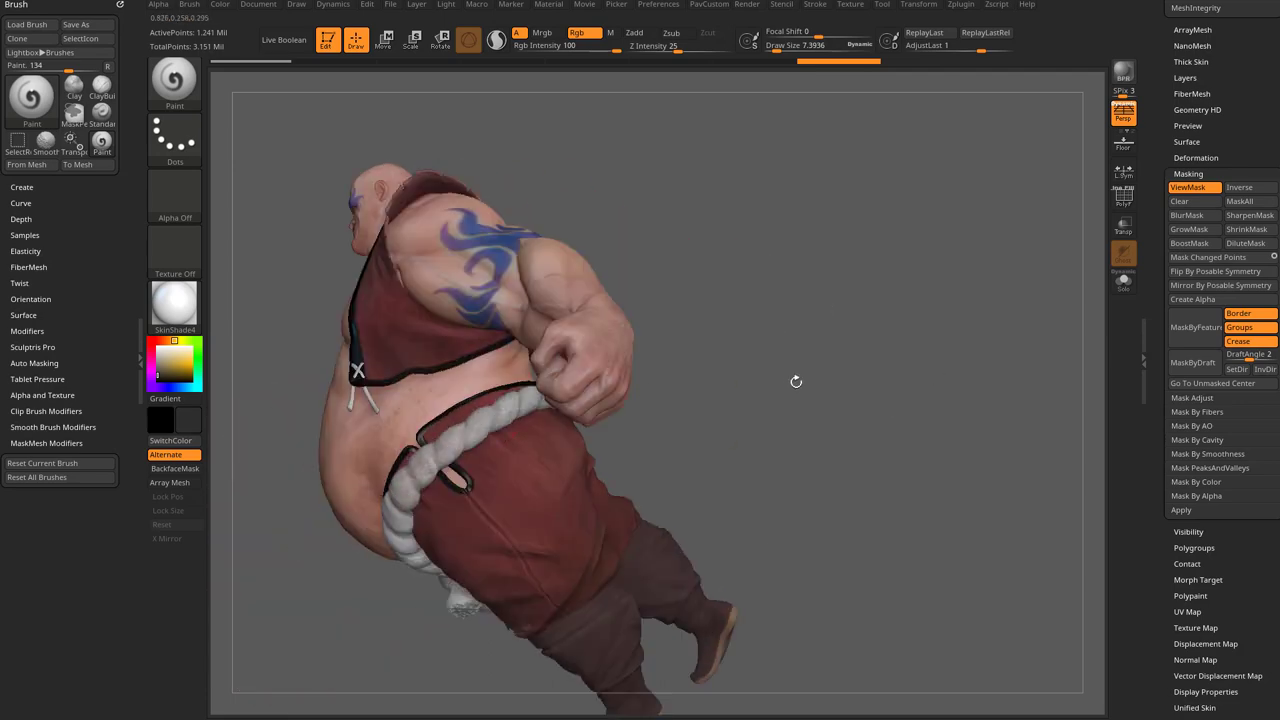
left_click_drag(796, 382, 874, 380)
left_click_drag(700, 382, 993, 350)
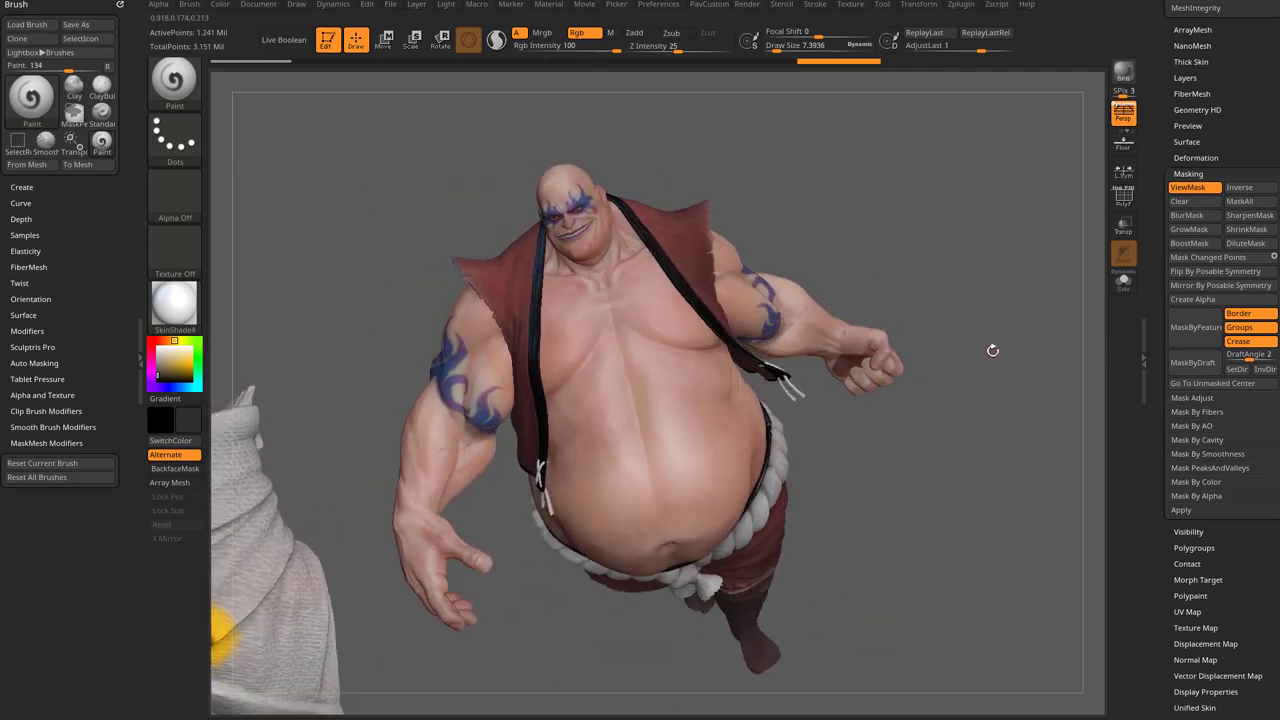
left_click(988, 332, "ctrl")
left_click_drag(1153, 273, 1152, 188)
left_click(1190, 318)
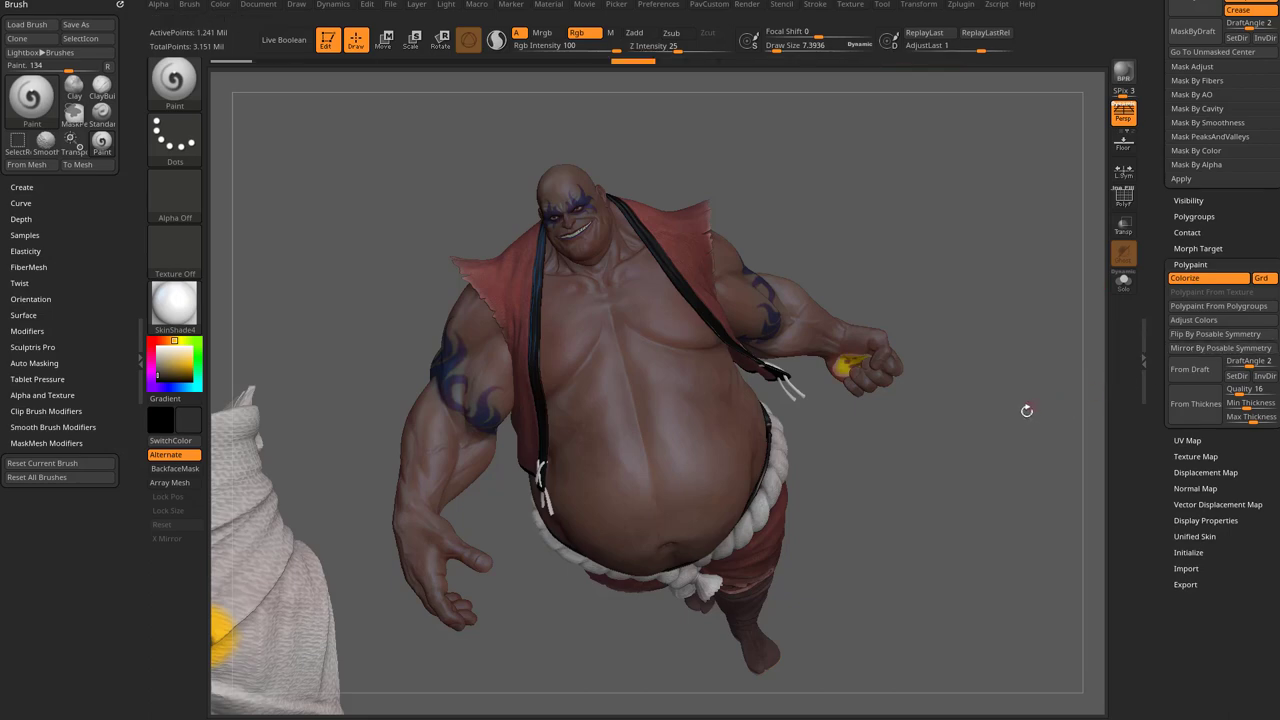
Step: Invert the body's mask once more to release the body from masking
left_click_drag(1023, 409, 629, 536)
left_click_drag(1017, 462, 966, 257)
left_click(1074, 393, "ctrl")
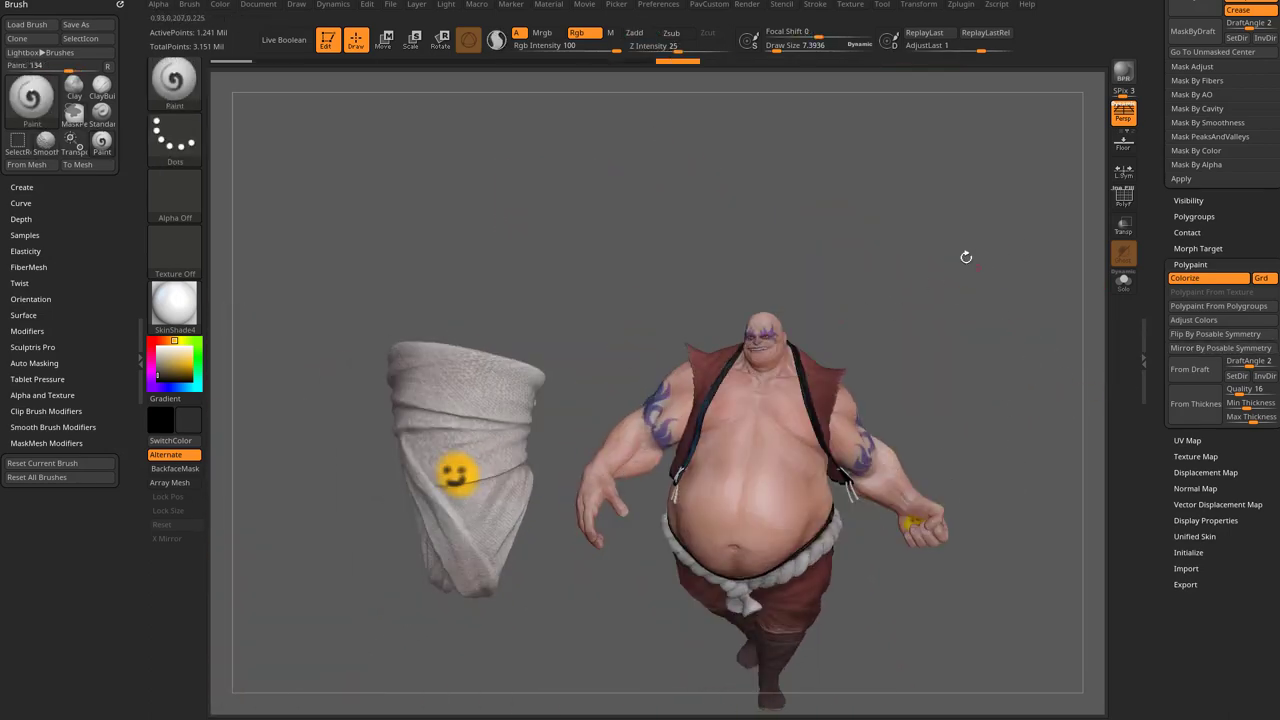
Step: Select the Taping subtool and switch its stage to place it around the character's wrist
left_click_drag(523, 396, 558, 401)
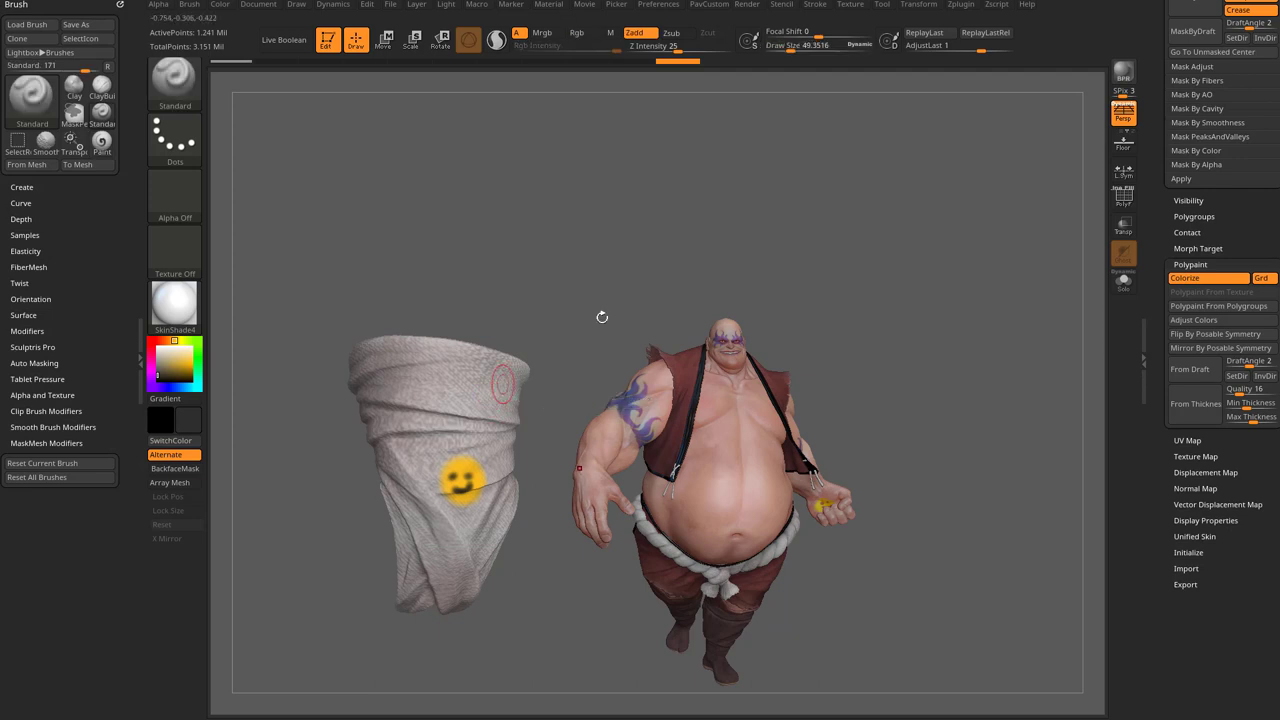
left_click_drag(602, 317, 525, 380)
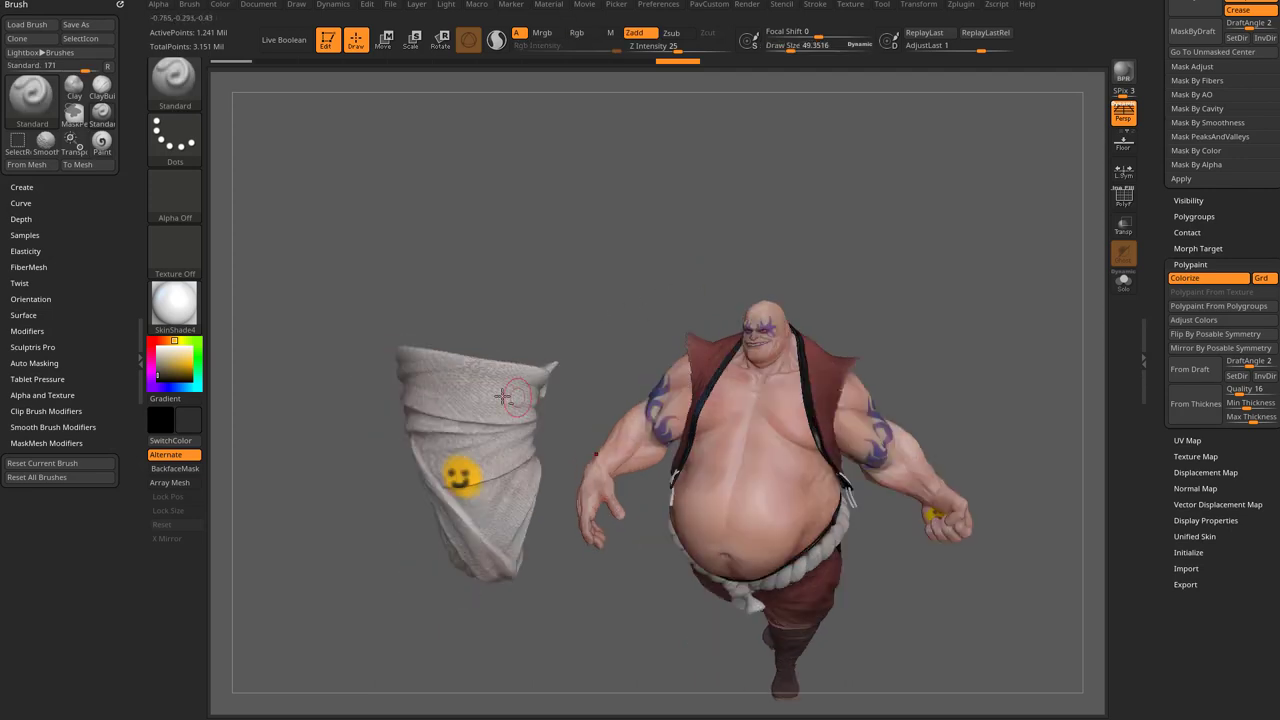
left_click(500, 394, "alt")
key("ctrl+shift+z")
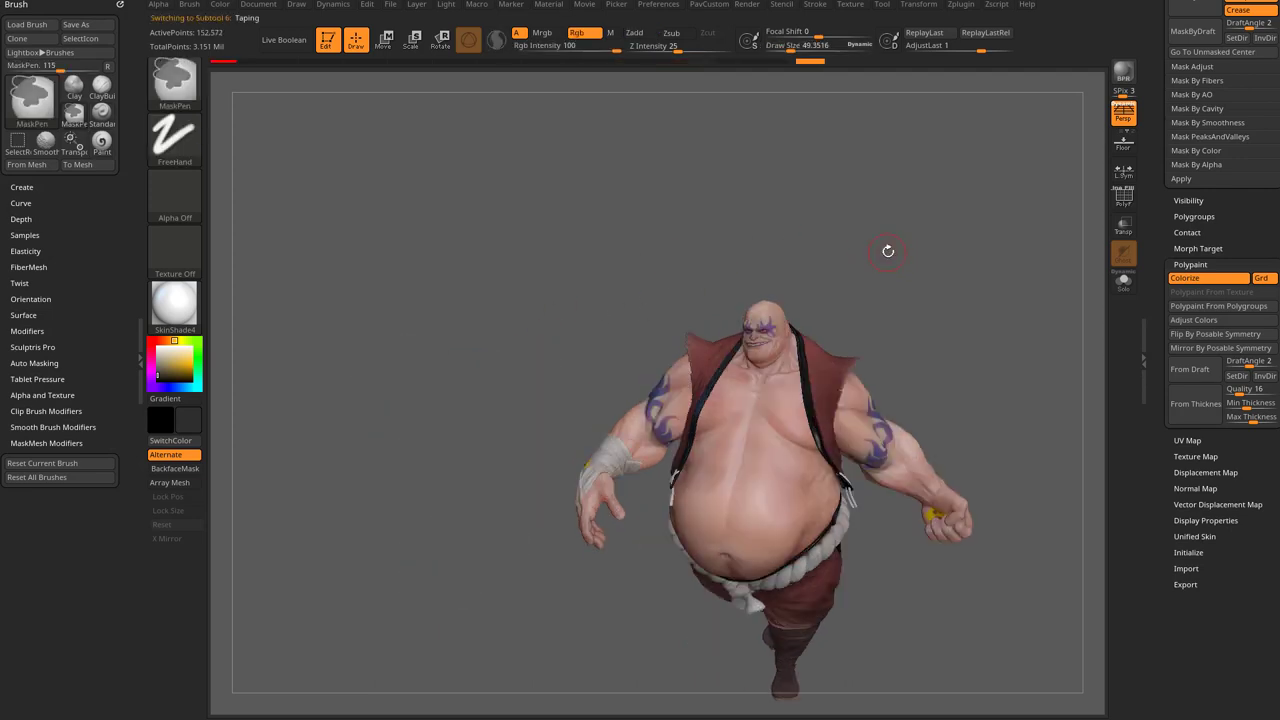
Step: Enlarge the draw size and switch the taping back to its enlarged stage beside the character
mouse_move(890, 251)
left_mouse_down()
mouse_move(1018, 327)
mouse_move(1006, 283)
mouse_move(870, 358)
mouse_move(742, 460)
left_mouse_up()
mouse_move(664, 434)
left_mouse_down()
mouse_move(860, 450)
mouse_move(700, 616)
mouse_move(880, 470)
mouse_move(847, 431)
mouse_move(808, 440)
left_mouse_up()
key("s")
left_click(616, 488)
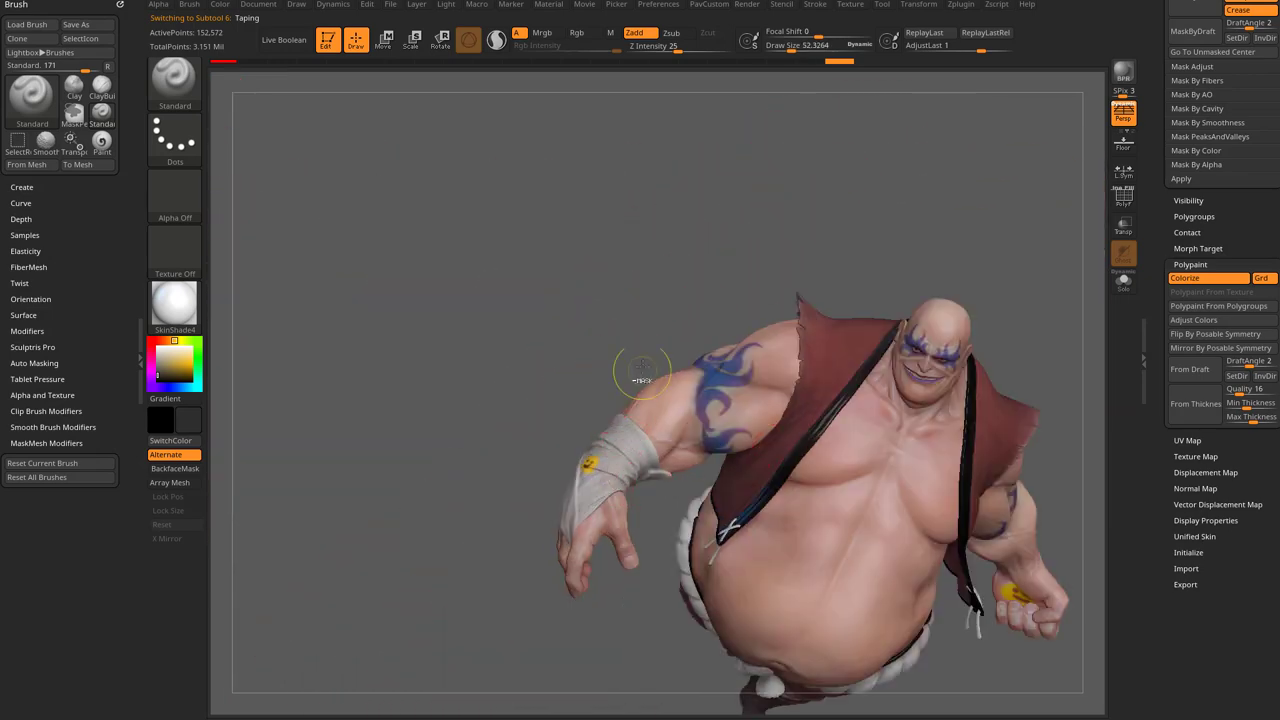
key("ctrl+z")
mouse_move(649, 324)
left_mouse_down()
mouse_move(644, 261)
mouse_move(906, 235)
left_mouse_up()
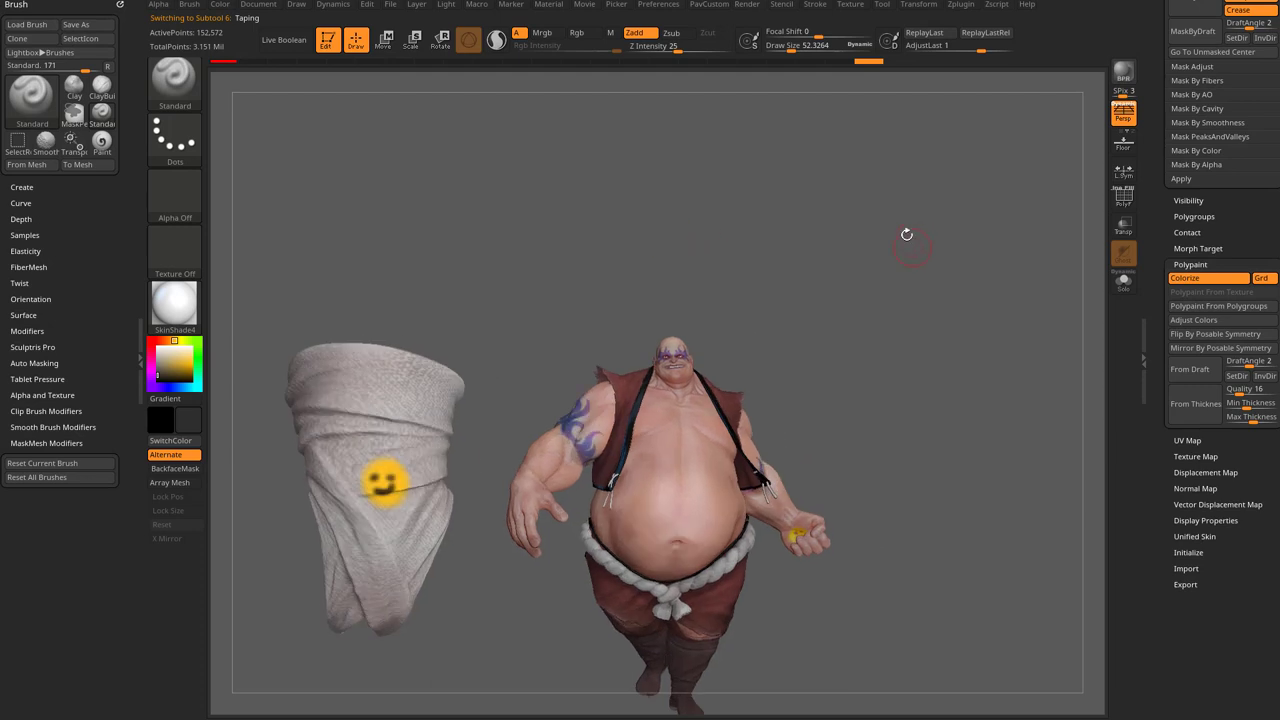
Step: Toggle the taping between its two stages with a smaller draw size, finishing with it on the wrist
key("ctrl+shift+z")
left_click_drag(910, 320, 862, 346)
key("s")
left_click(771, 420)
mouse_move(858, 390)
left_mouse_down()
mouse_move(906, 310)
mouse_move(790, 383)
left_mouse_up()
key("ctrl+shift+z")
key("ctrl+shift+z")
left_click_drag(950, 347, 920, 314)
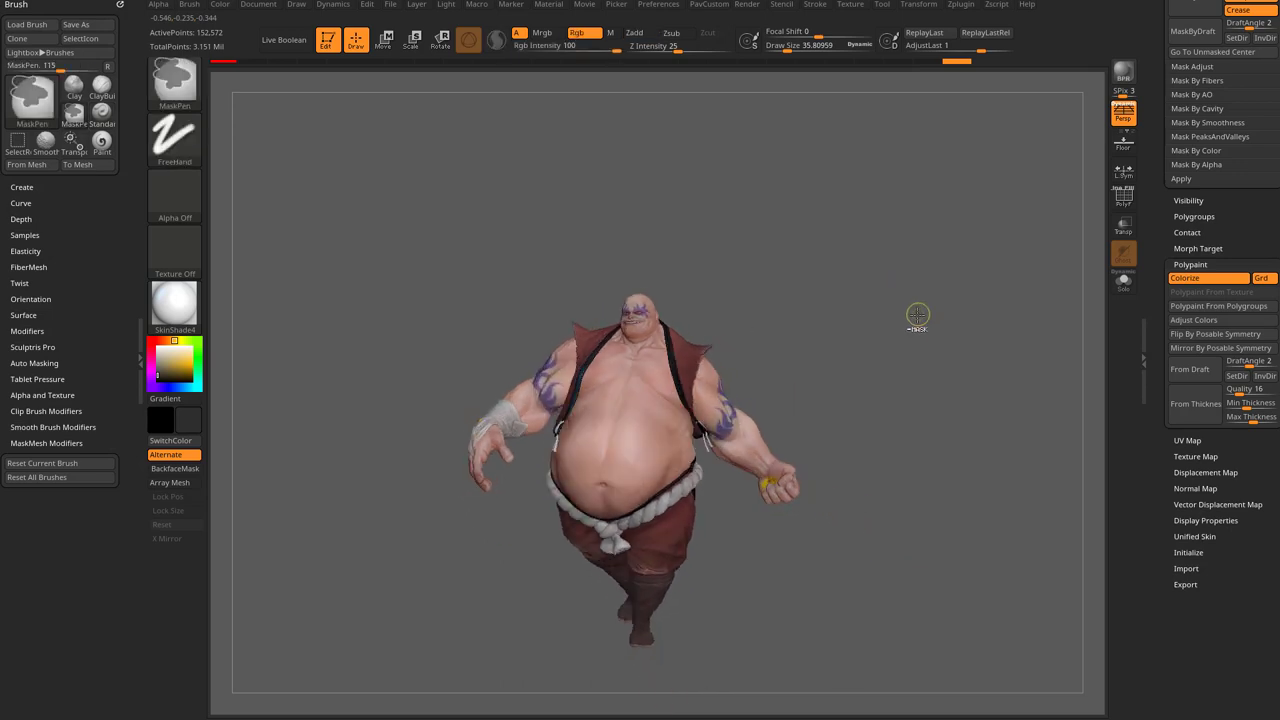
Step: Select the Kimono subtool, switch it to its laid-out stage beside the character, and return it to the body
left_click(909, 317, "ctrl+shift")
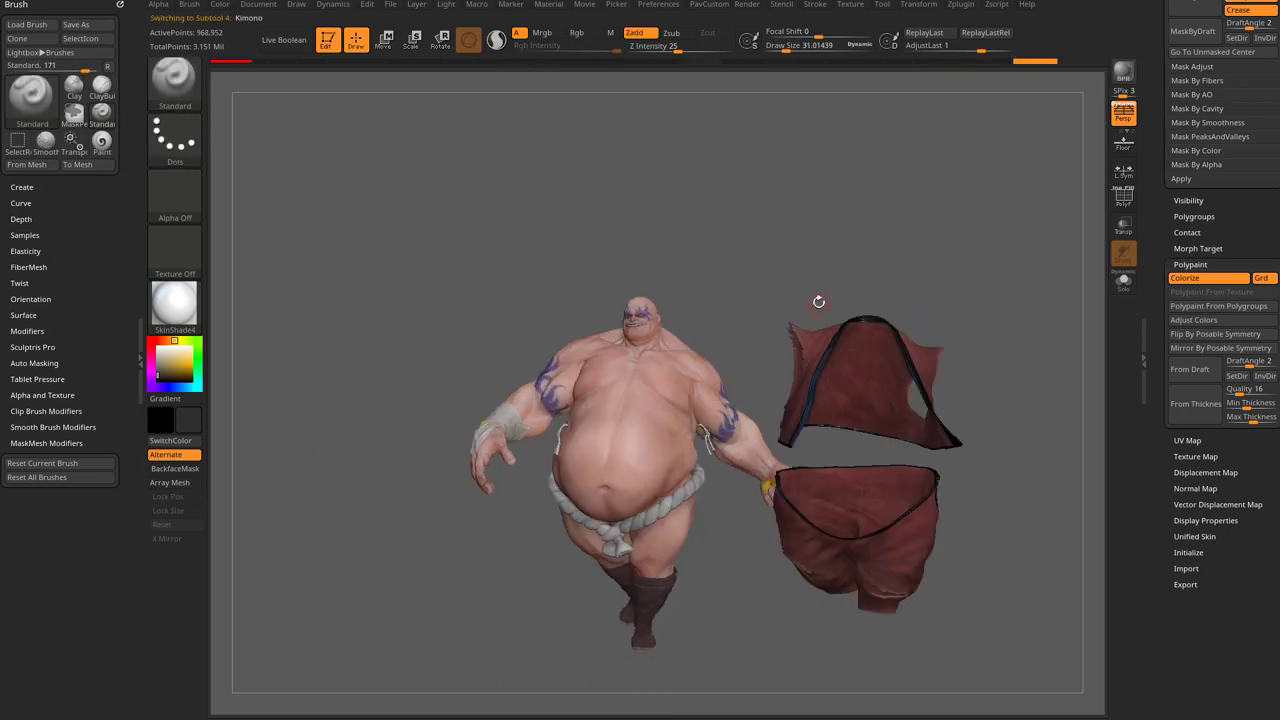
mouse_move(953, 268)
left_mouse_down()
mouse_move(829, 257)
mouse_move(977, 254)
mouse_move(927, 273)
left_mouse_up()
key("ctrl")
key("ctrl+shift+z")
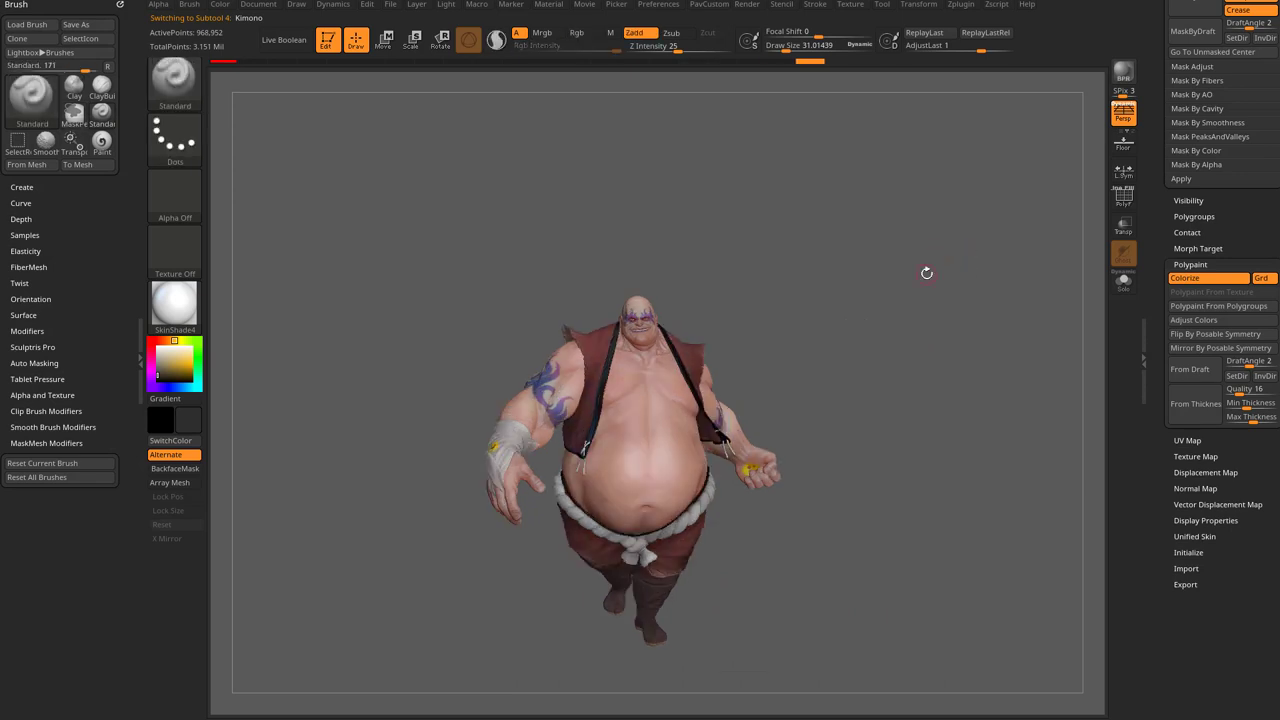
left_click_drag(1160, 216, 1162, 377)
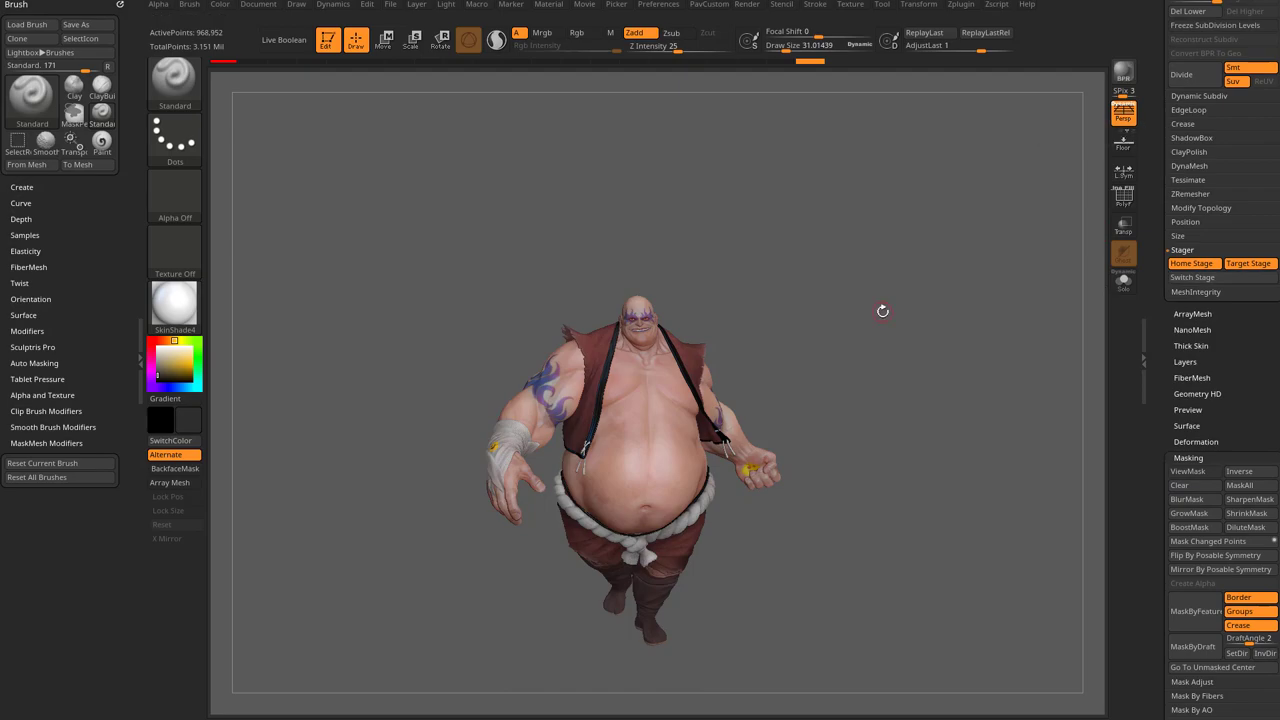